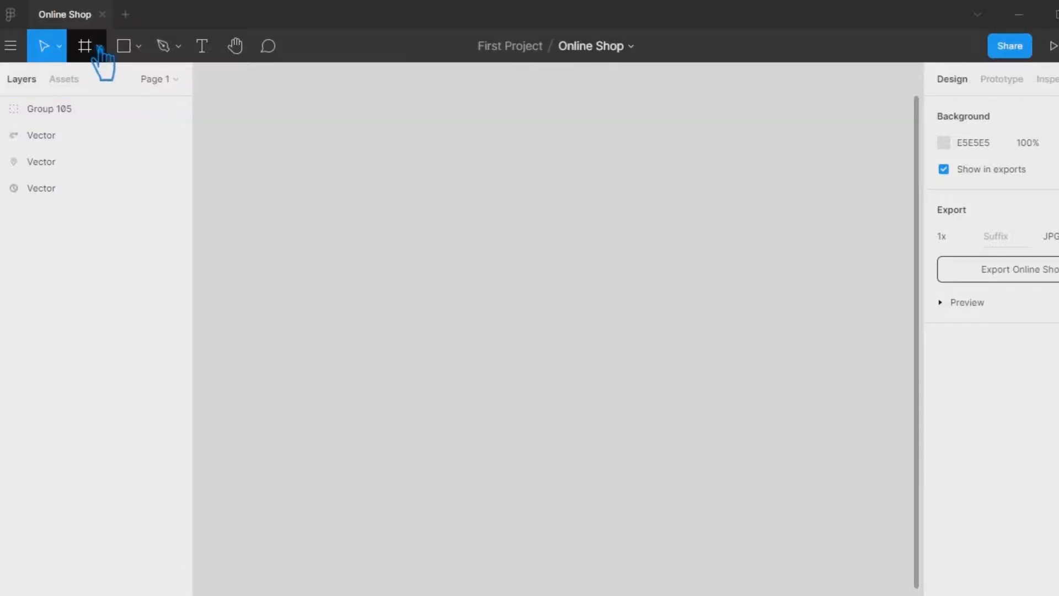
Create a 1440 × 1024 Desktop preset frame and add a layout grid to it
{"action": "left_click", "coordinate": [99, 50]}
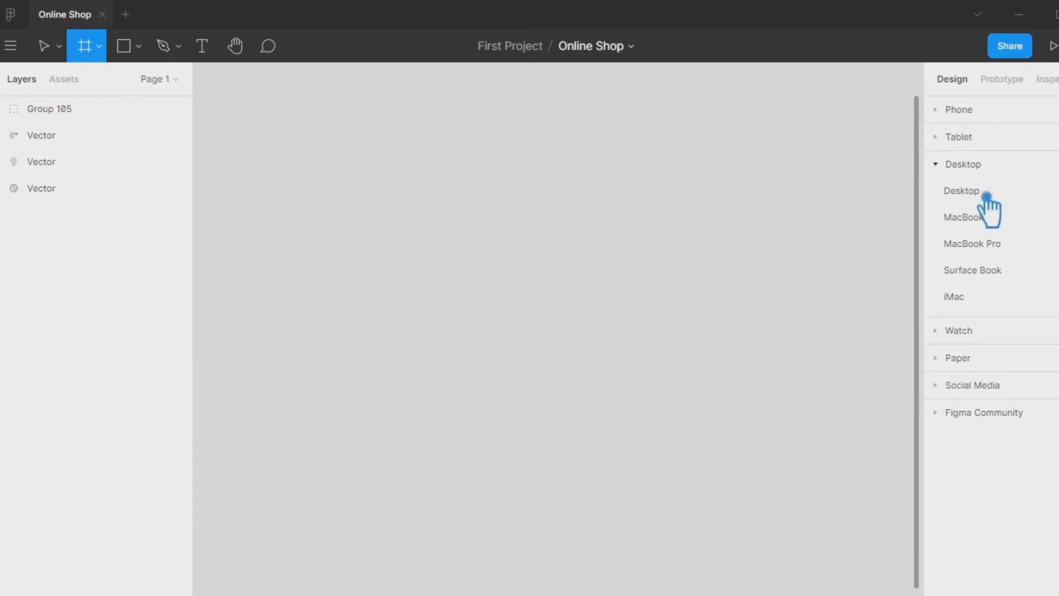
{"action": "left_click", "coordinate": [961, 191]}
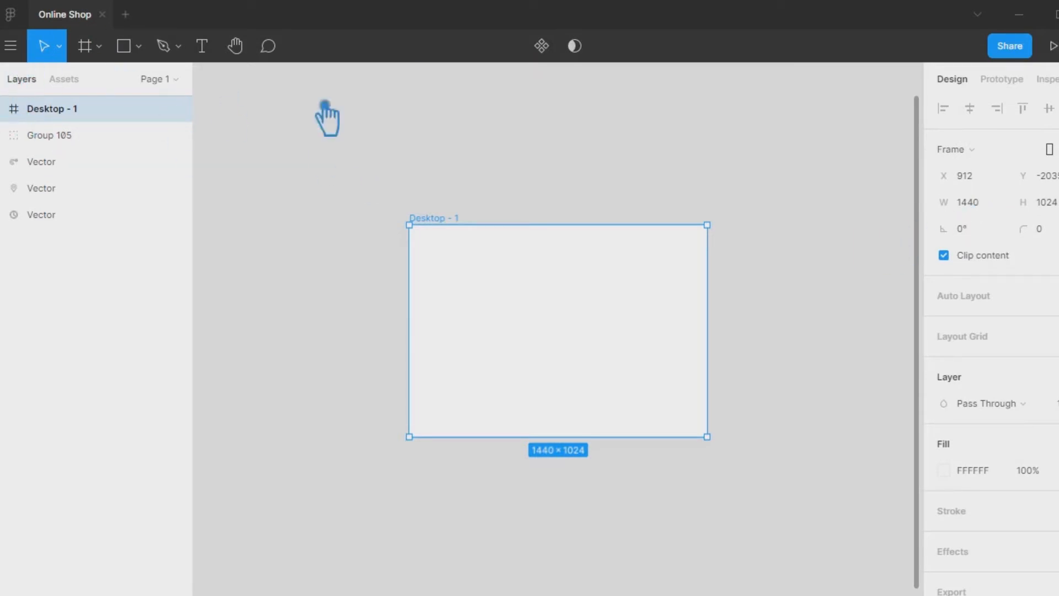
{"action": "scroll", "coordinate": [971, 358], "scroll_direction": "down", "scroll_amount": 2}
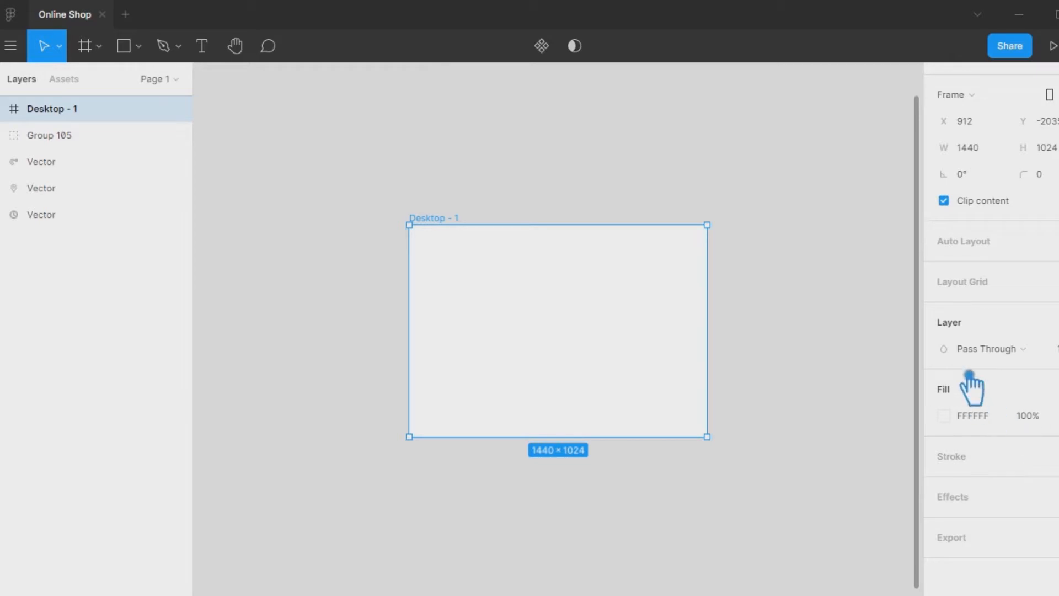
{"action": "left_click", "coordinate": [1053, 295]}
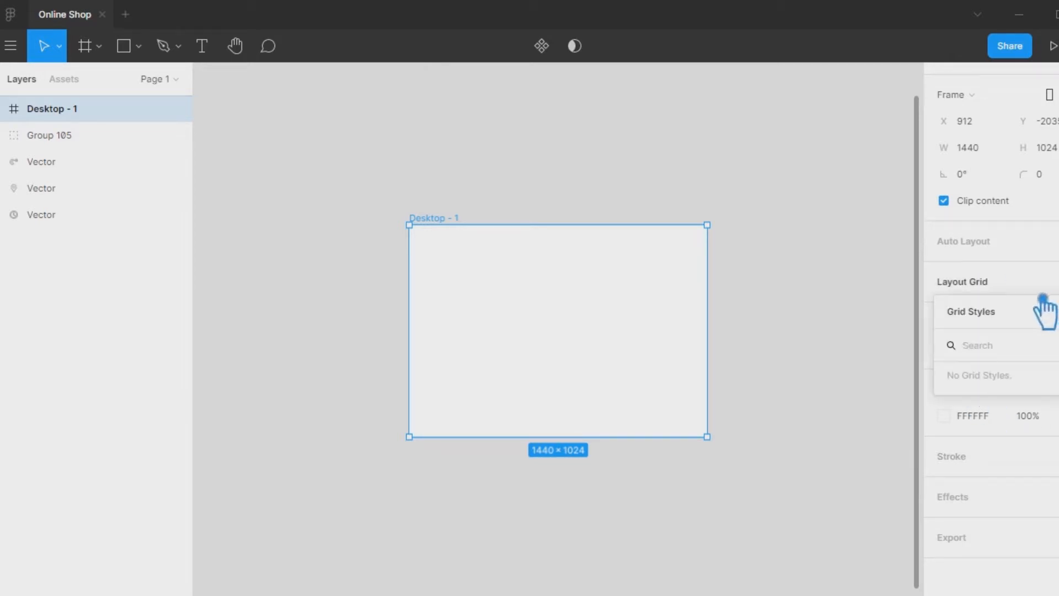
{"action": "left_click", "coordinate": [1026, 277]}
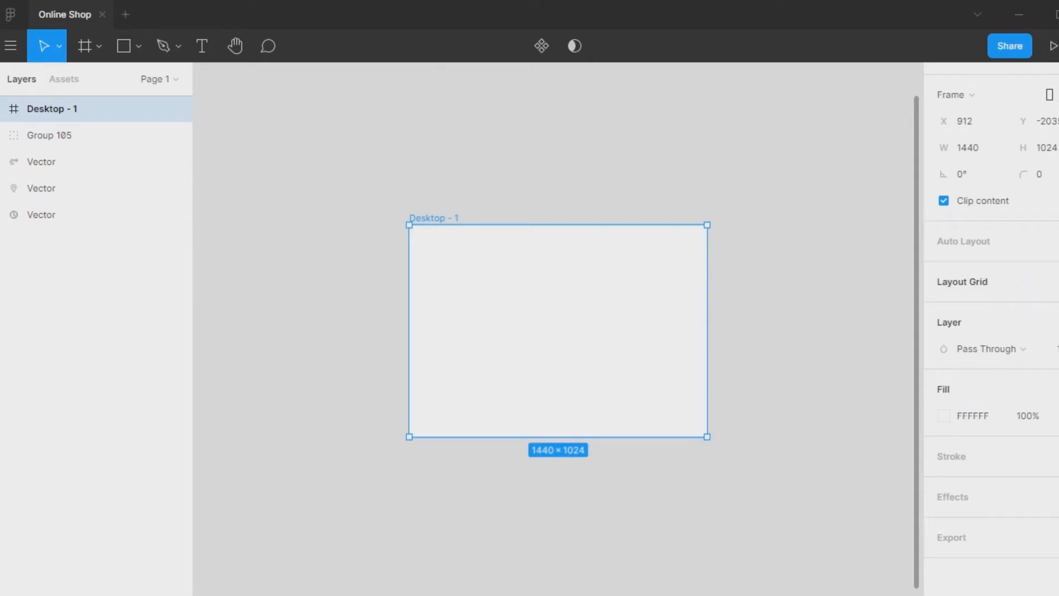
{"action": "left_click", "coordinate": [1024, 279]}
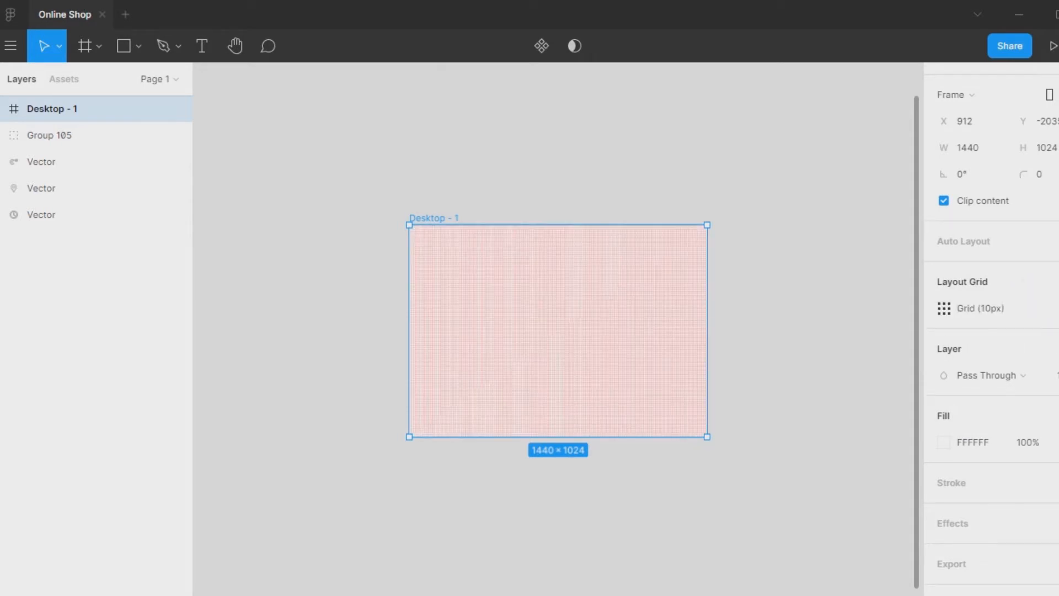
Change the Desktop frame's layout grid from a uniform grid to columns with a count of 11
{"action": "left_click", "coordinate": [944, 309]}
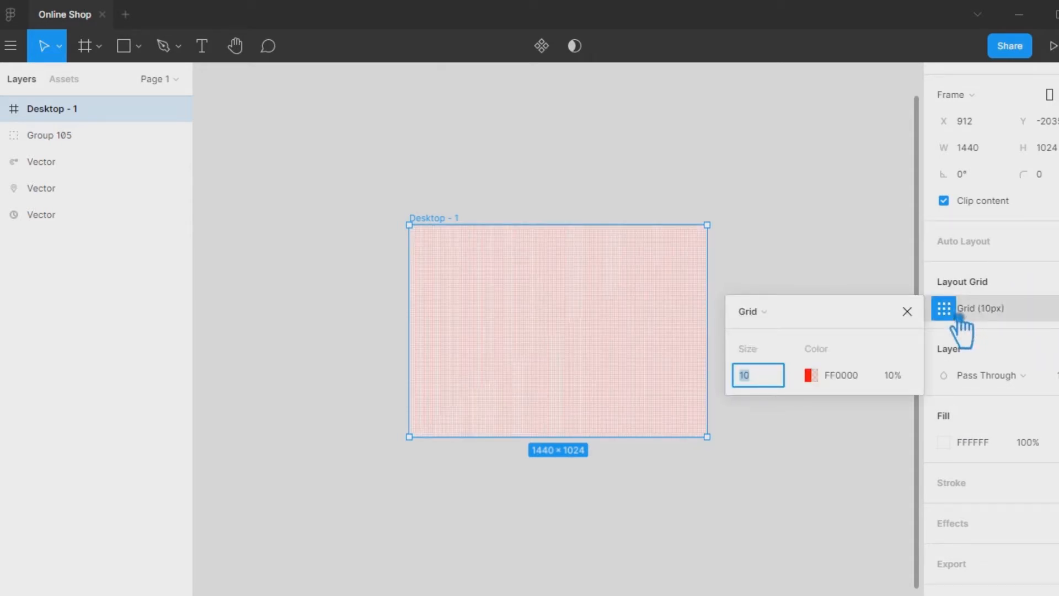
{"action": "left_click", "coordinate": [769, 312]}
{"action": "left_click", "coordinate": [802, 330]}
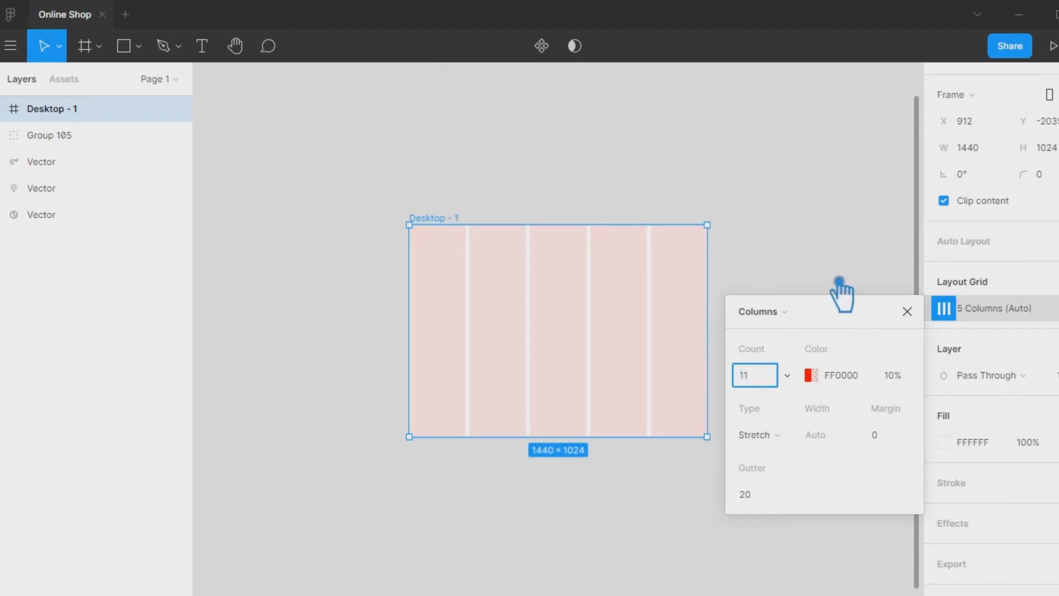
{"action": "left_click", "coordinate": [846, 286]}
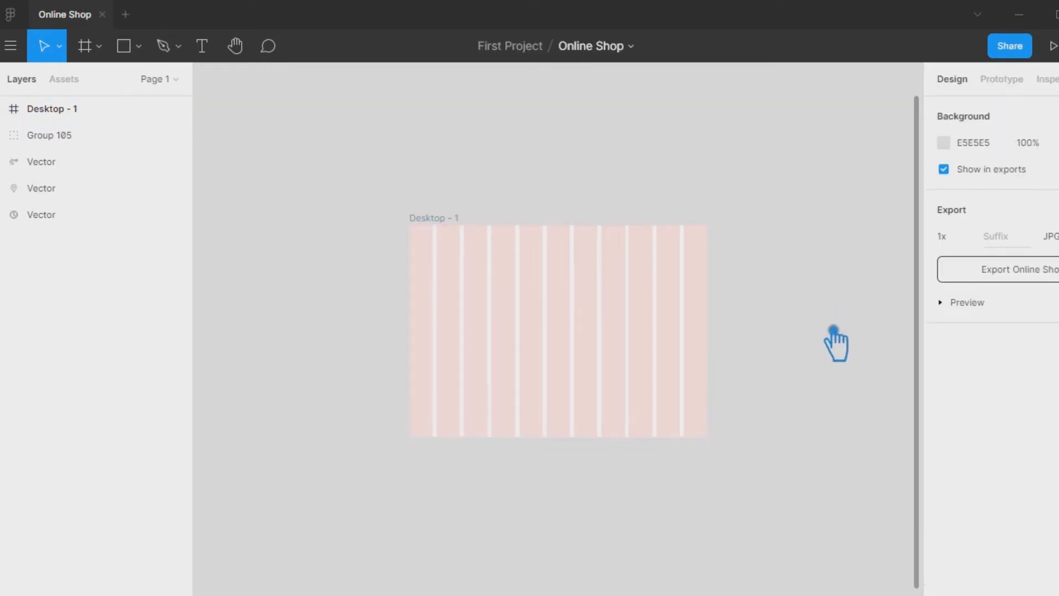
Draw a 1440 × 80 rectangle across the full width of the frame, flush with its upper edge
{"action": "key", "text": "shift+1"}
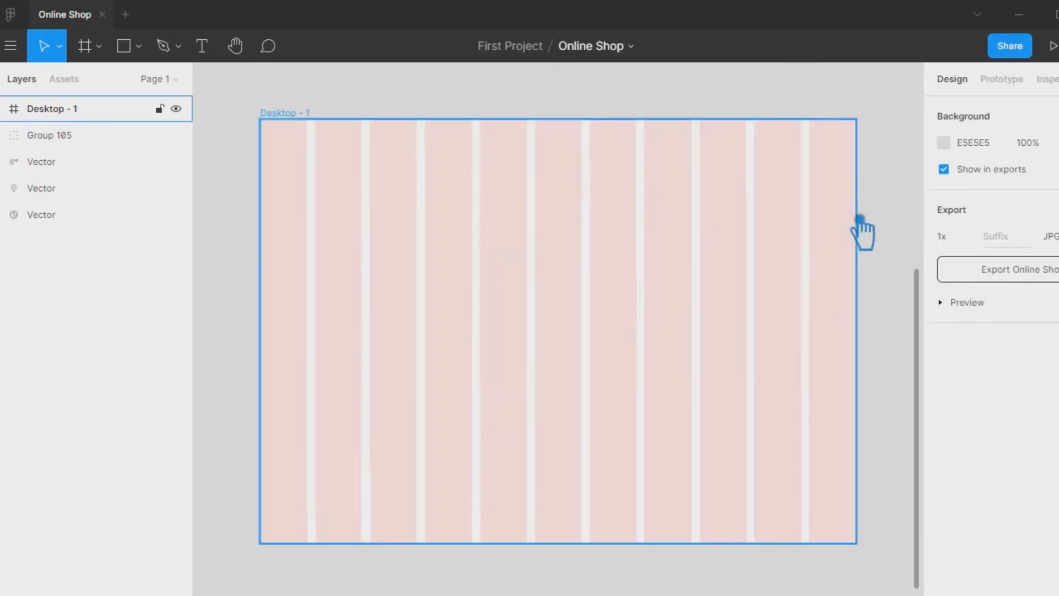
{"action": "left_click", "coordinate": [833, 243]}
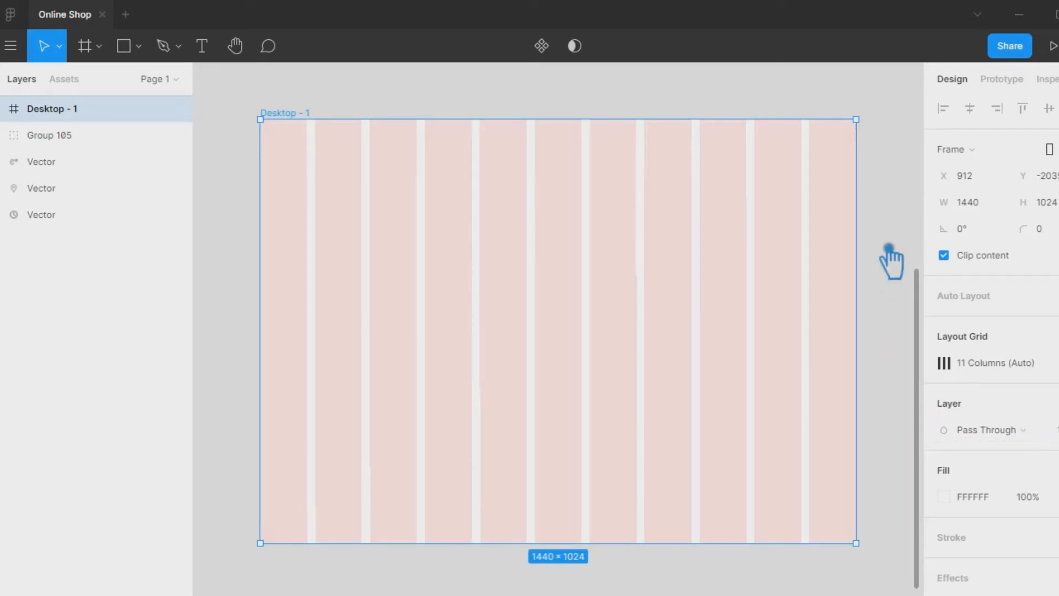
{"action": "left_click_drag", "start_coordinate": [739, 148], "coordinate": [745, 199]}
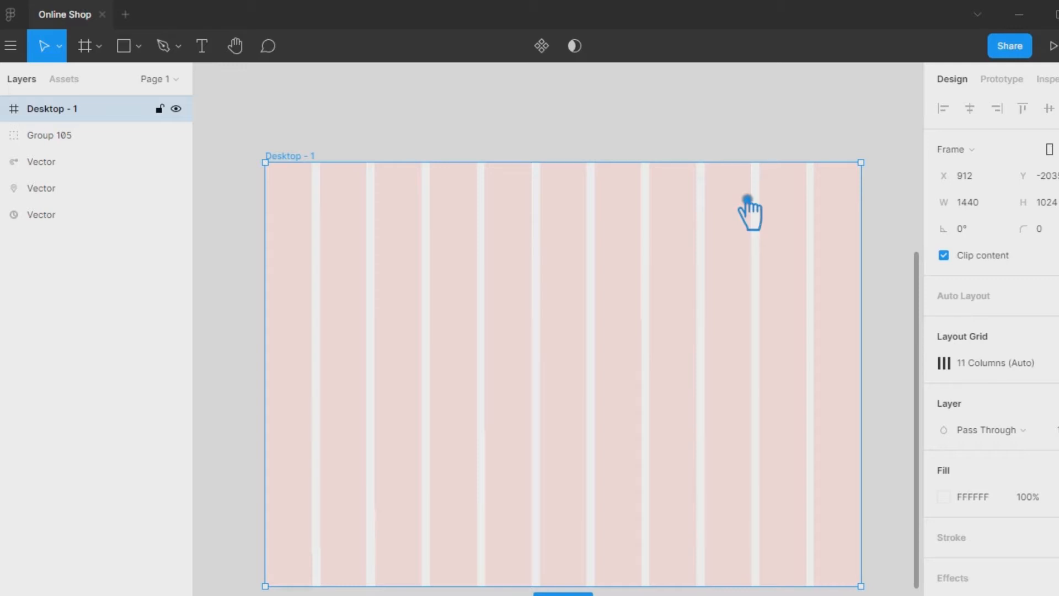
{"action": "left_click", "coordinate": [123, 46]}
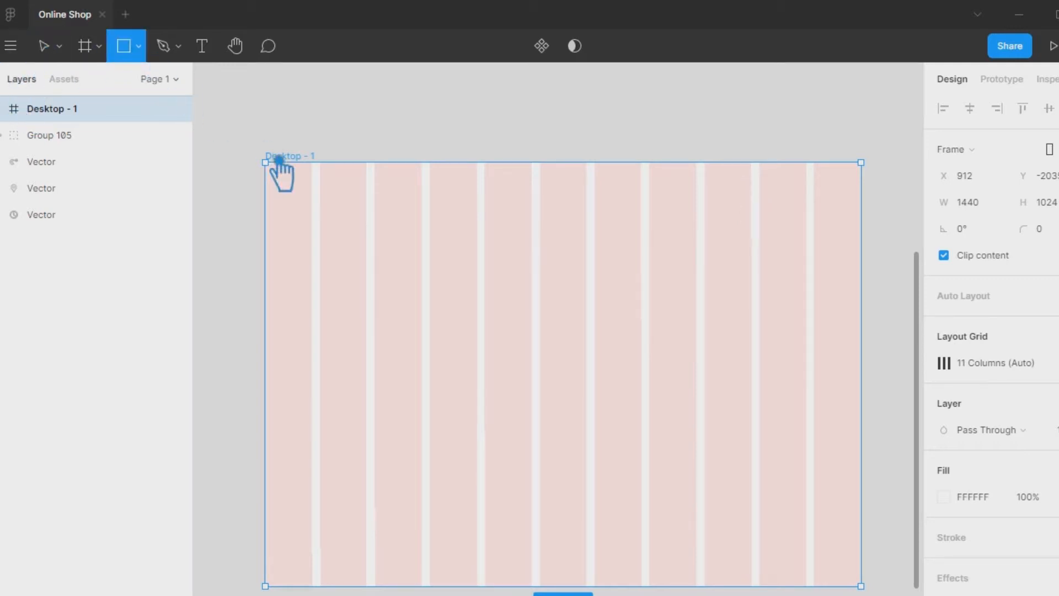
{"action": "left_click_drag", "start_coordinate": [281, 169], "coordinate": [873, 203]}
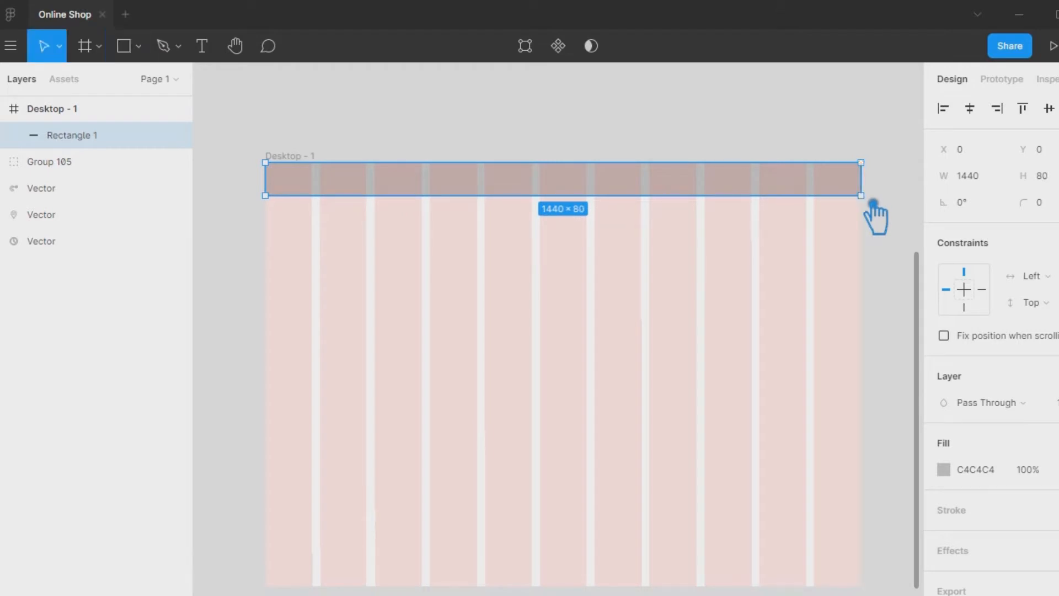
Set the header rectangle's fill colour to dark grey 5F5F5F
{"action": "left_click", "coordinate": [944, 470]}
{"action": "left_click_drag", "start_coordinate": [754, 322], "coordinate": [693, 310]}
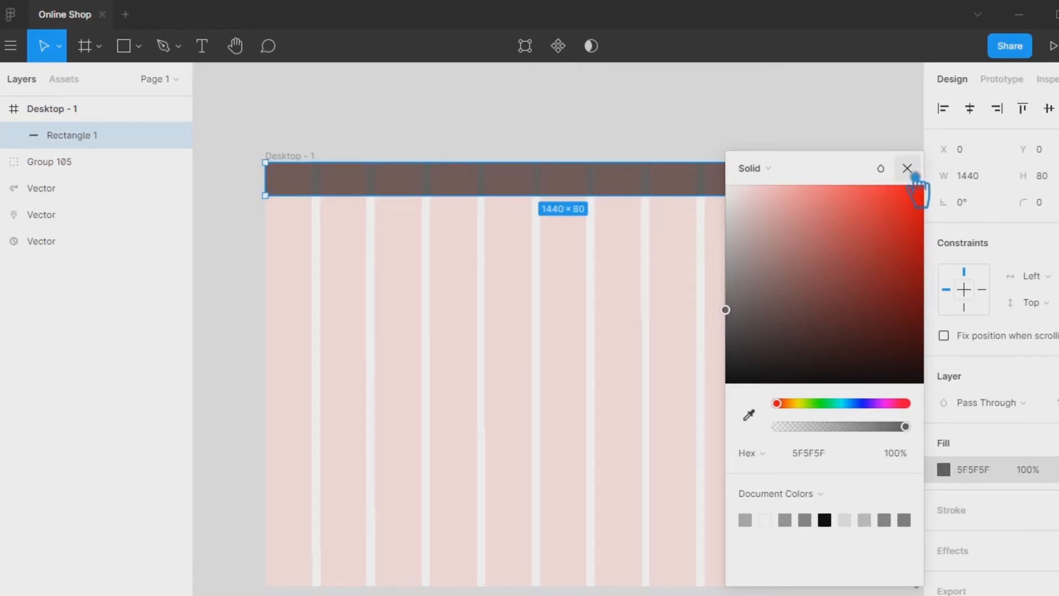
{"action": "left_click", "coordinate": [914, 174]}
{"action": "left_click", "coordinate": [904, 190]}
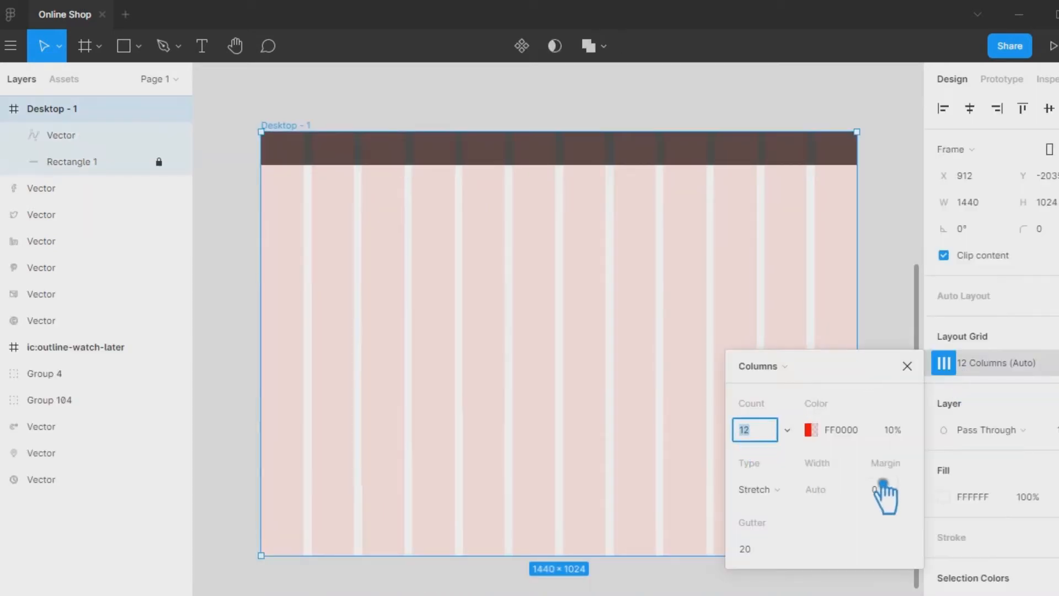
Switch to the Windows Calculator and subtract 1170 from the 1440 frame width to work out the column grid's margins
{"action": "left_click", "coordinate": [885, 490]}
{"action": "key", "text": "super"}
{"action": "left_click", "coordinate": [77, 422]}
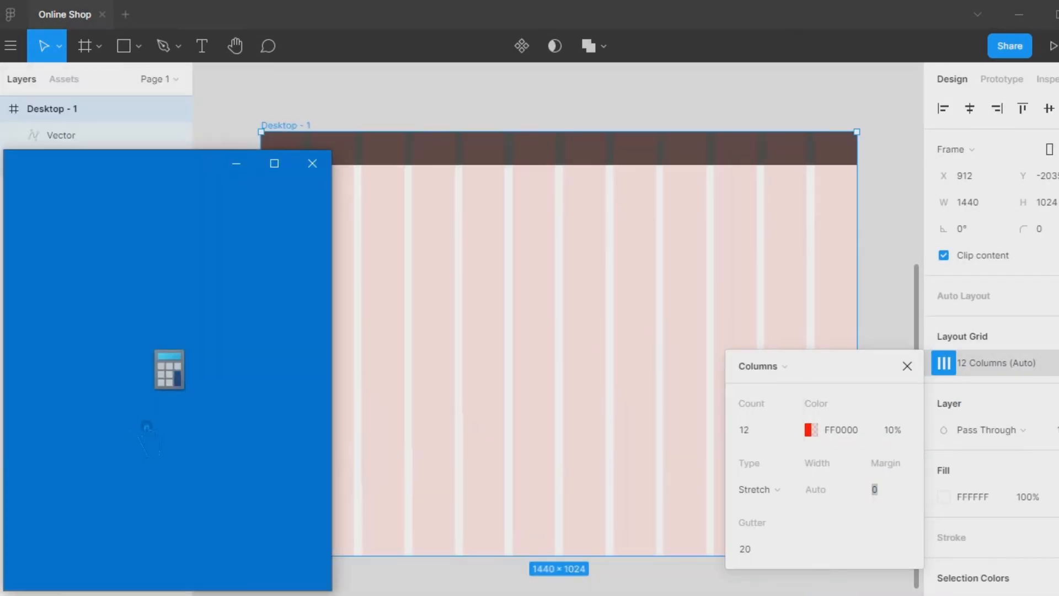
{"action": "left_click", "coordinate": [47, 520]}
{"action": "left_click", "coordinate": [46, 476]}
{"action": "left_click", "coordinate": [46, 476]}
{"action": "left_click", "coordinate": [127, 565]}
{"action": "left_click", "coordinate": [288, 475]}
{"action": "left_click", "coordinate": [47, 521]}
{"action": "left_click", "coordinate": [46, 520]}
{"action": "left_click", "coordinate": [46, 431]}
{"action": "left_click", "coordinate": [138, 568]}
{"action": "left_click", "coordinate": [281, 566]}
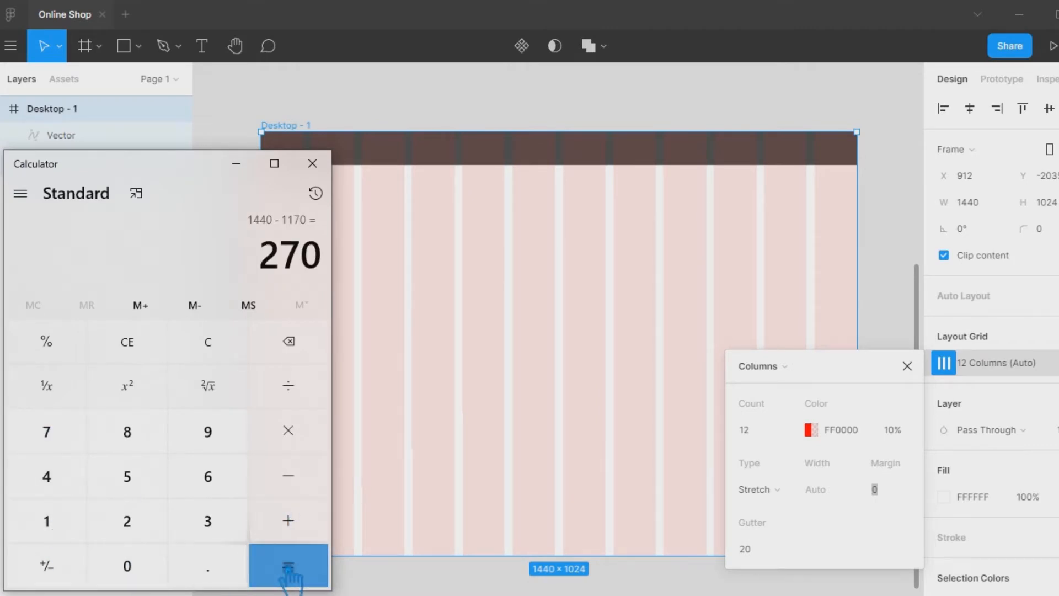
Back in the Figma design, set the column grid's margin to half the difference between 1440 and 1170
{"action": "left_click", "coordinate": [899, 493]}
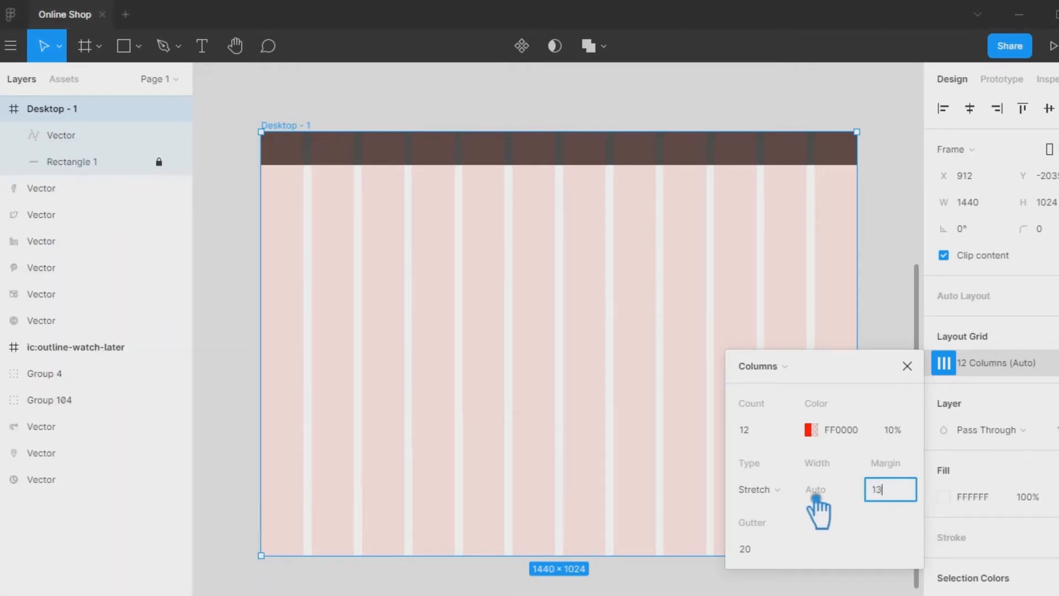
{"action": "key", "text": "Return"}
{"action": "left_click", "coordinate": [882, 358]}
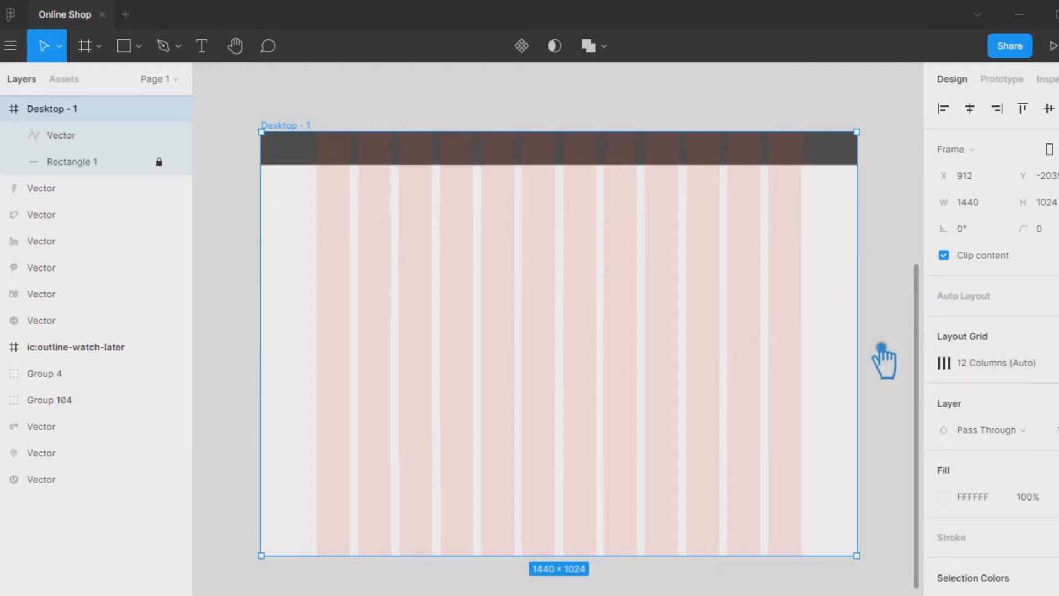
{"action": "left_click", "coordinate": [896, 221]}
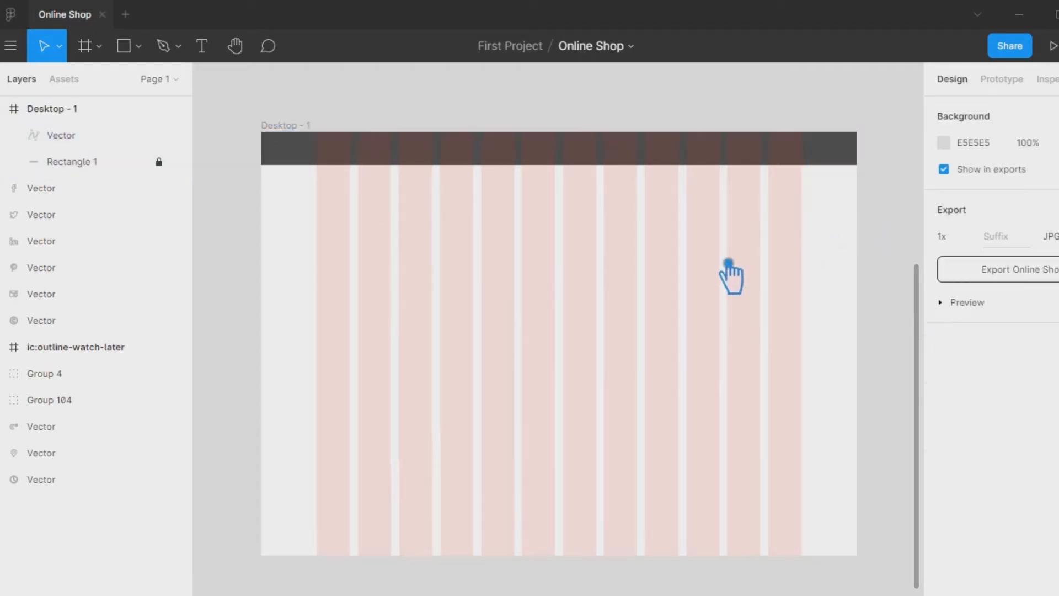
Draw a 54 × 54 circle on the empty canvas just below the social media icons
{"action": "key", "text": "plus"}
{"action": "left_click_drag", "start_coordinate": [584, 180], "coordinate": [810, 303]}
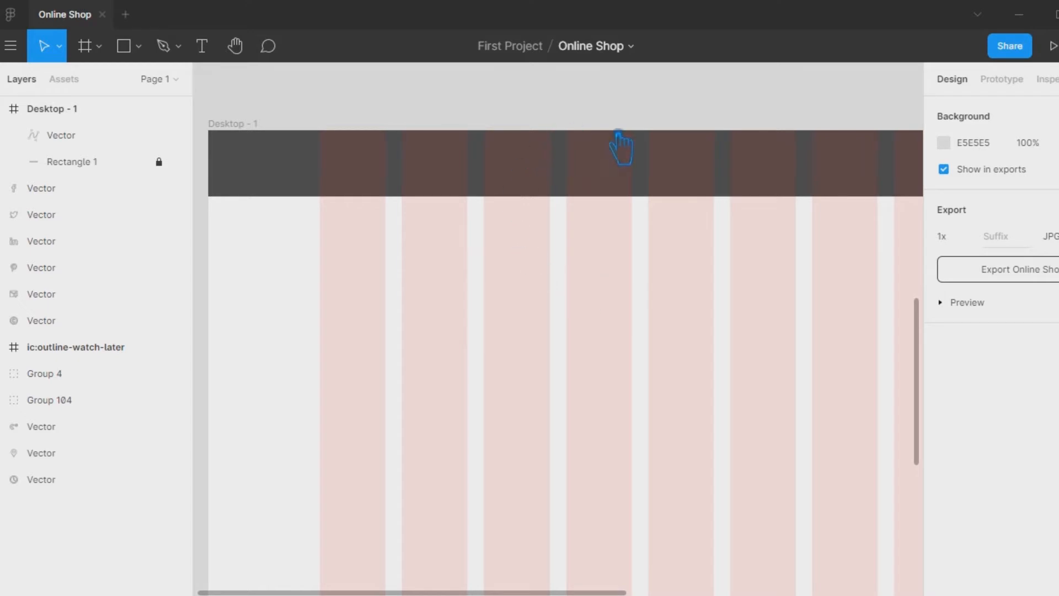
{"action": "scroll", "coordinate": [576, 129], "scroll_direction": "up", "scroll_amount": 10}
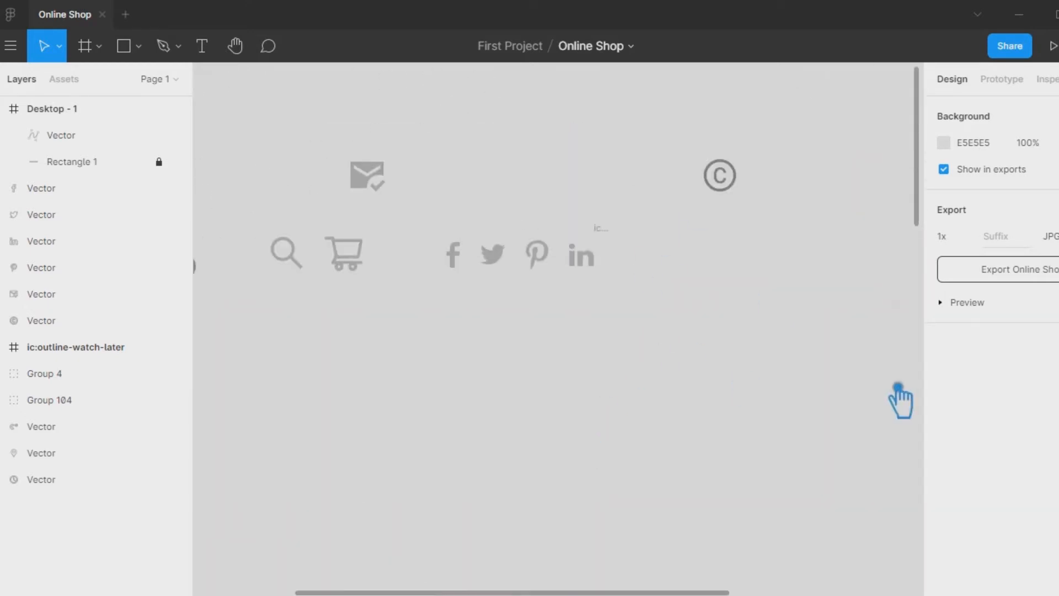
{"action": "left_click", "coordinate": [455, 262]}
{"action": "key", "text": "Escape"}
{"action": "left_click", "coordinate": [141, 48]}
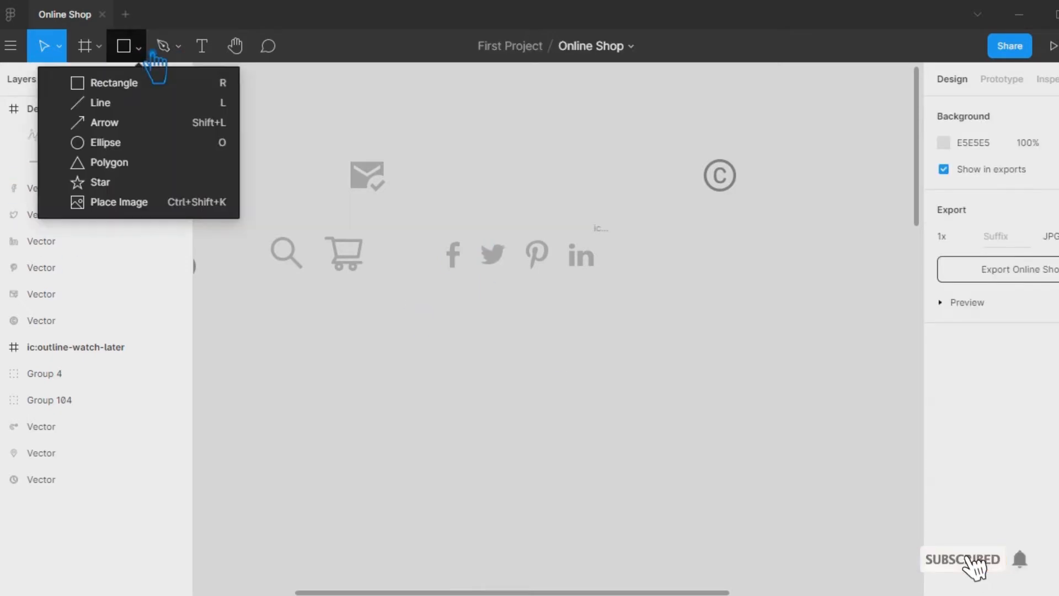
{"action": "left_click", "coordinate": [107, 143]}
{"action": "left_click_drag", "start_coordinate": [503, 332], "coordinate": [548, 377]}
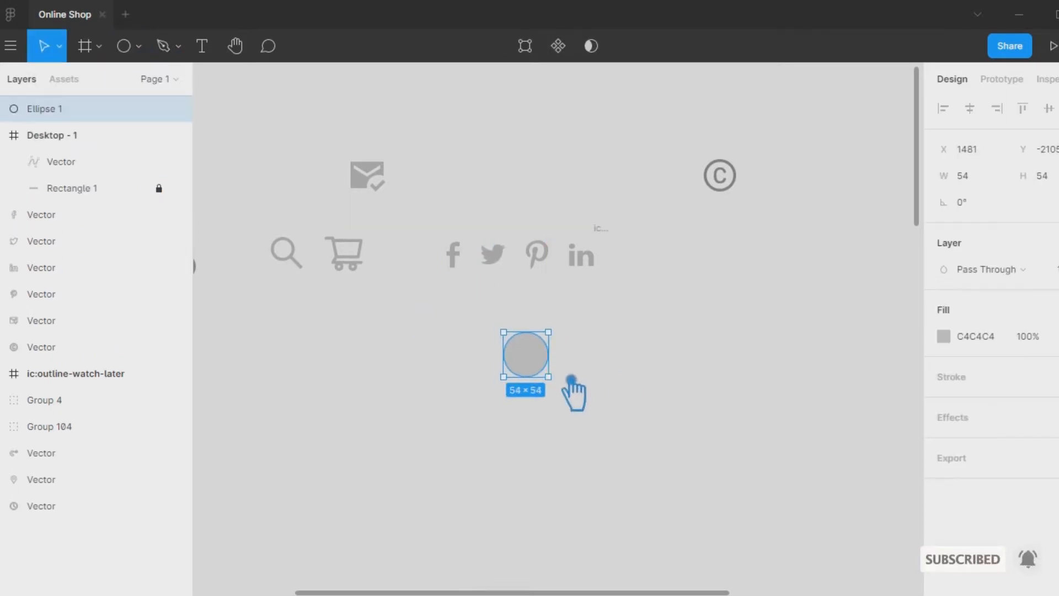
Give the circle a thicker stroke in colour 535353 and hide its fill
{"action": "left_click", "coordinate": [1056, 377]}
{"action": "left_click", "coordinate": [1058, 376]}
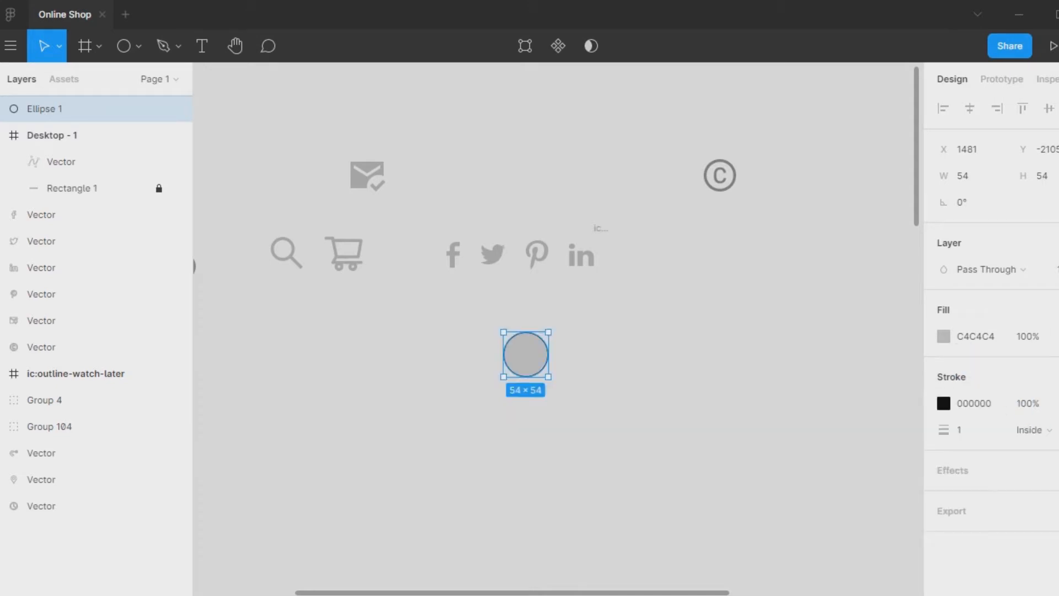
{"action": "left_click", "coordinate": [943, 403]}
{"action": "mouse_move", "coordinate": [764, 354]}
{"action": "left_mouse_down"}
{"action": "mouse_move", "coordinate": [735, 296]}
{"action": "mouse_move", "coordinate": [725, 319]}
{"action": "left_mouse_up"}
{"action": "left_click", "coordinate": [595, 342]}
{"action": "left_click", "coordinate": [547, 361]}
{"action": "left_click", "coordinate": [933, 435]}
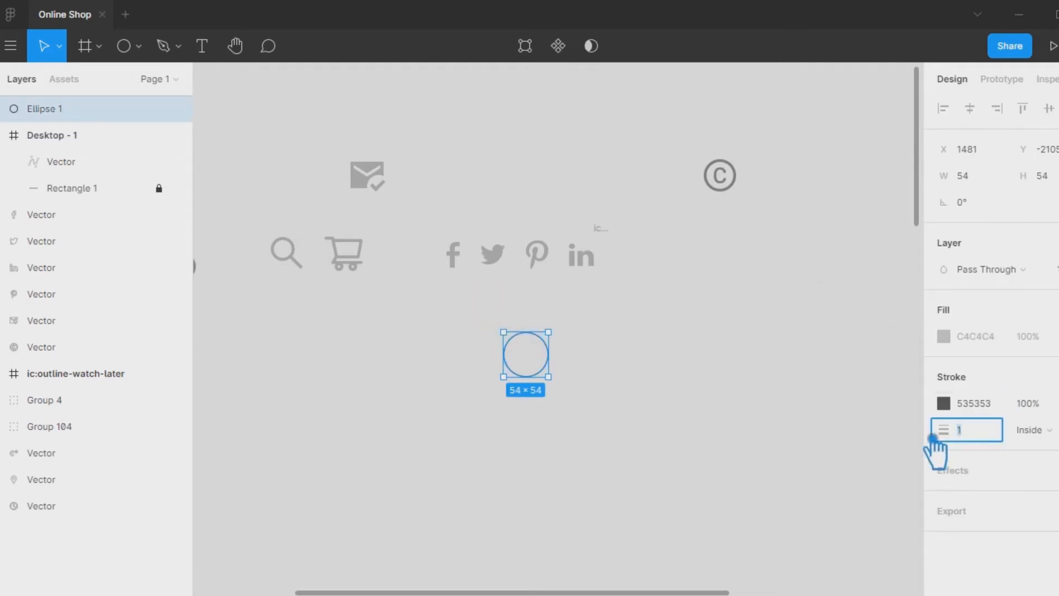
{"action": "key", "text": "Return"}
Move the circle around the Facebook icon and place copies around the Twitter, Pinterest and LinkedIn icons
{"action": "left_click", "coordinate": [563, 371]}
{"action": "left_click_drag", "start_coordinate": [546, 372], "coordinate": [444, 221]}
{"action": "left_click_drag", "start_coordinate": [461, 265], "coordinate": [513, 227]}
{"action": "left_click", "coordinate": [605, 330]}
{"action": "left_click", "coordinate": [499, 267], "text": "shift"}
{"action": "left_click", "coordinate": [568, 331]}
{"action": "left_click", "coordinate": [564, 301]}
{"action": "left_click_drag", "start_coordinate": [538, 260], "coordinate": [577, 381]}
{"action": "left_click_drag", "start_coordinate": [684, 338], "coordinate": [574, 231]}
{"action": "mouse_move", "coordinate": [601, 284]}
{"action": "left_mouse_down"}
{"action": "mouse_move", "coordinate": [626, 330]}
{"action": "mouse_move", "coordinate": [582, 279]}
{"action": "left_mouse_up"}
Centre each of the four social media icons horizontally and vertically within its circle
{"action": "left_click", "coordinate": [727, 327]}
{"action": "left_click", "coordinate": [970, 108]}
{"action": "left_click", "coordinate": [1049, 108]}
{"action": "left_click_drag", "start_coordinate": [585, 385], "coordinate": [540, 298]}
{"action": "left_click", "coordinate": [970, 108]}
{"action": "left_click", "coordinate": [1049, 108]}
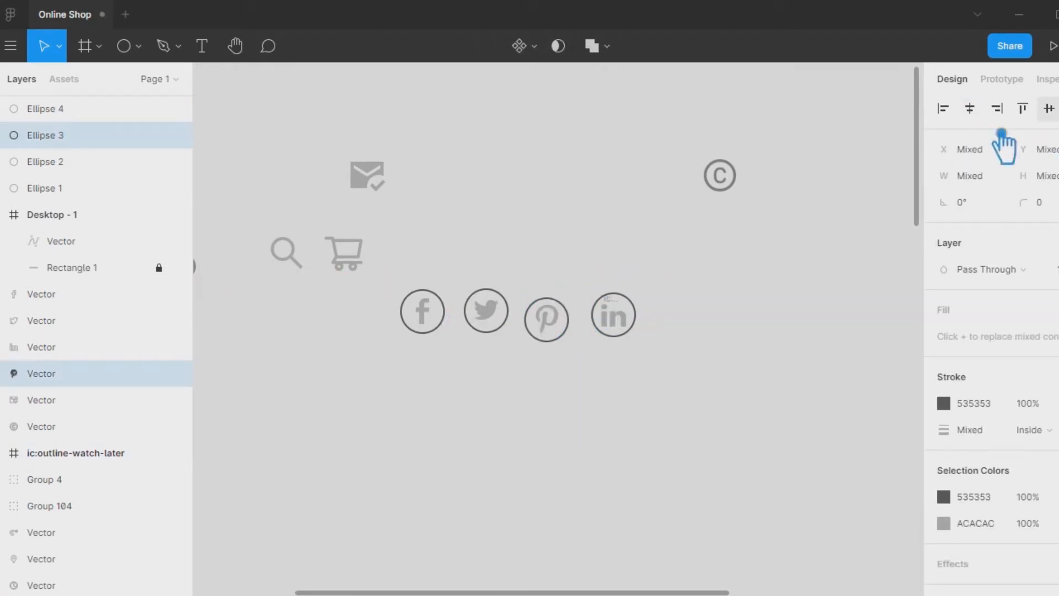
{"action": "left_click_drag", "start_coordinate": [505, 356], "coordinate": [489, 284]}
{"action": "left_click", "coordinate": [969, 108]}
{"action": "left_click", "coordinate": [1049, 108]}
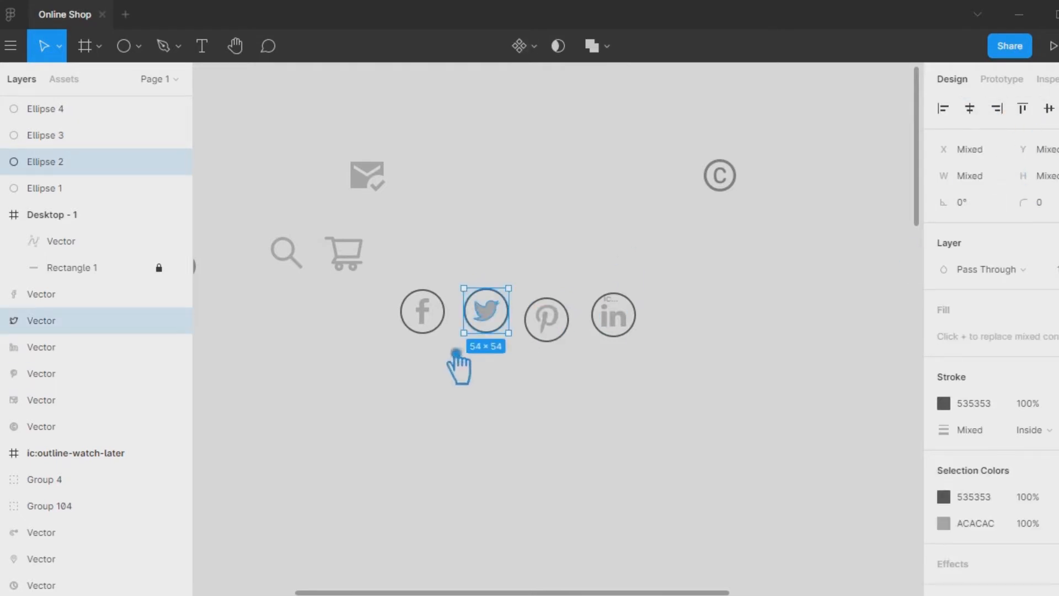
{"action": "left_click_drag", "start_coordinate": [450, 357], "coordinate": [375, 278]}
{"action": "left_click", "coordinate": [969, 108]}
{"action": "left_click", "coordinate": [1049, 108]}
Group each social media icon with its surrounding circle, one group per icon
{"action": "left_click", "coordinate": [731, 355]}
{"action": "left_click_drag", "start_coordinate": [731, 355], "coordinate": [816, 378]}
{"action": "key", "text": "ctrl+minus"}
{"action": "left_click_drag", "start_coordinate": [663, 384], "coordinate": [607, 305]}
{"action": "key", "text": "ctrl+g"}
{"action": "left_click_drag", "start_coordinate": [607, 383], "coordinate": [546, 307]}
{"action": "key", "text": "ctrl+g"}
{"action": "key", "text": "ctrl+g"}
{"action": "left_click_drag", "start_coordinate": [526, 381], "coordinate": [513, 339]}
{"action": "key", "text": "ctrl+g"}
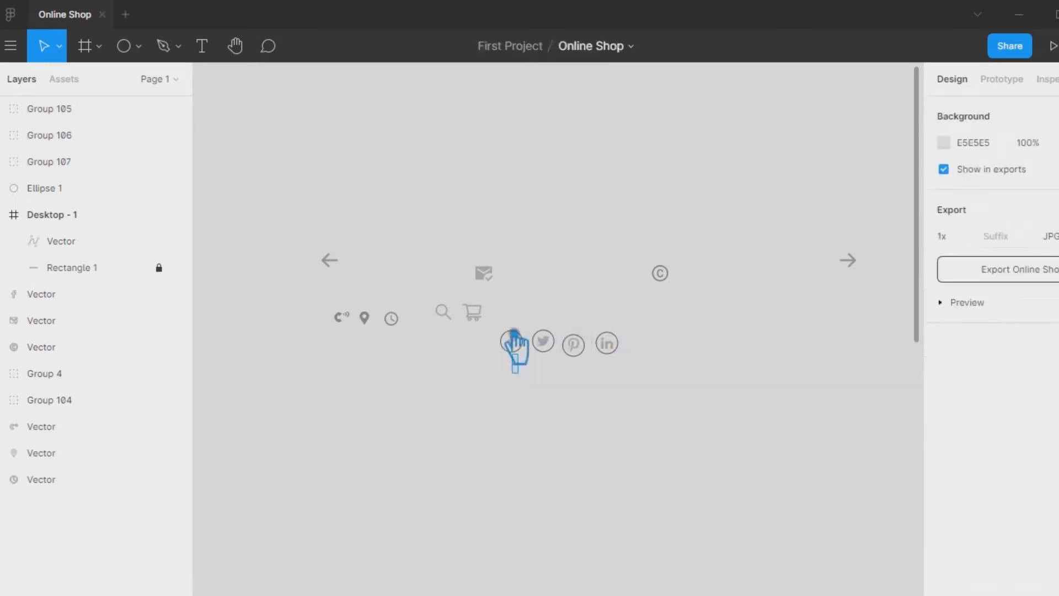
{"action": "left_click", "coordinate": [553, 406]}
Run the Iconify plugin and search its icons for "instagram"
{"action": "right_click", "coordinate": [663, 346]}
{"action": "mouse_move", "coordinate": [702, 407]}
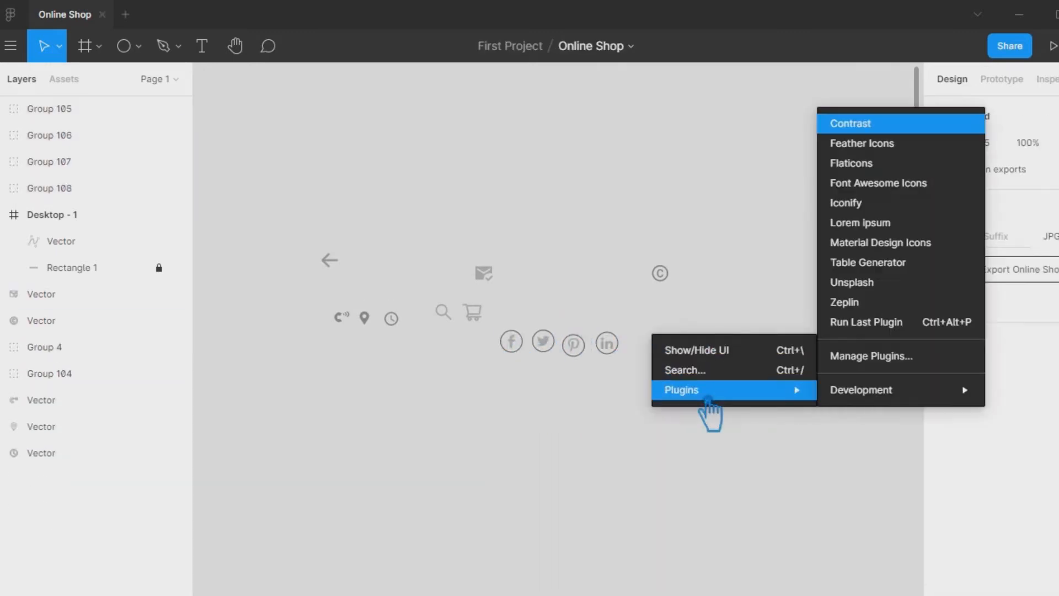
{"action": "left_click", "coordinate": [833, 203]}
{"action": "type", "text": "instagram"}
{"action": "key", "text": "Return"}
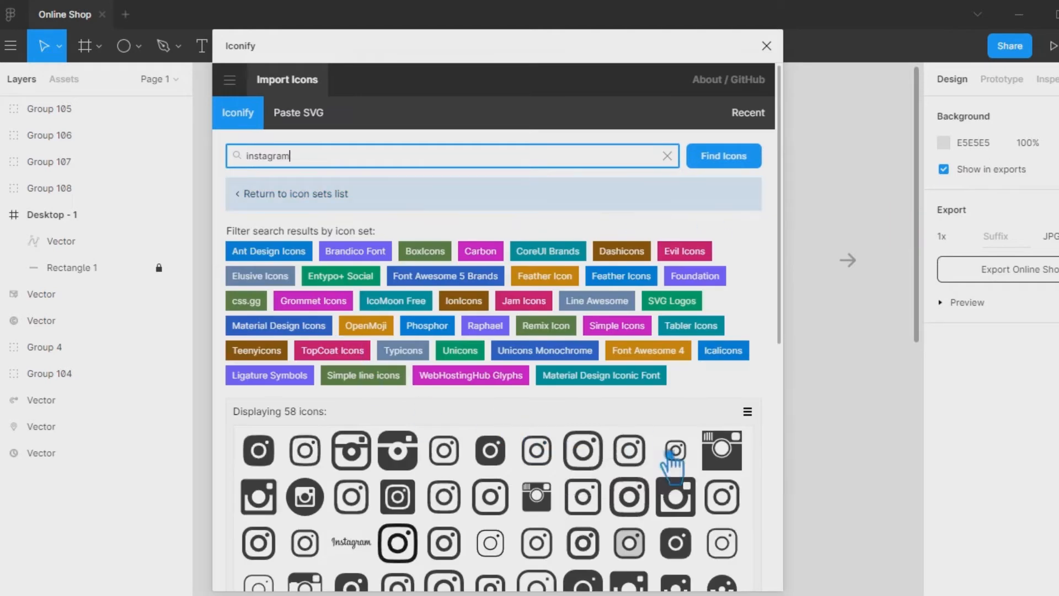
Import a 32 × 32 outlined Instagram icon and place it beside the LinkedIn icon
{"action": "left_click_drag", "start_coordinate": [583, 450], "coordinate": [849, 361]}
{"action": "left_click_drag", "start_coordinate": [694, 59], "coordinate": [294, 162]}
{"action": "left_click", "coordinate": [701, 394]}
{"action": "left_click_drag", "start_coordinate": [857, 347], "coordinate": [656, 348]}
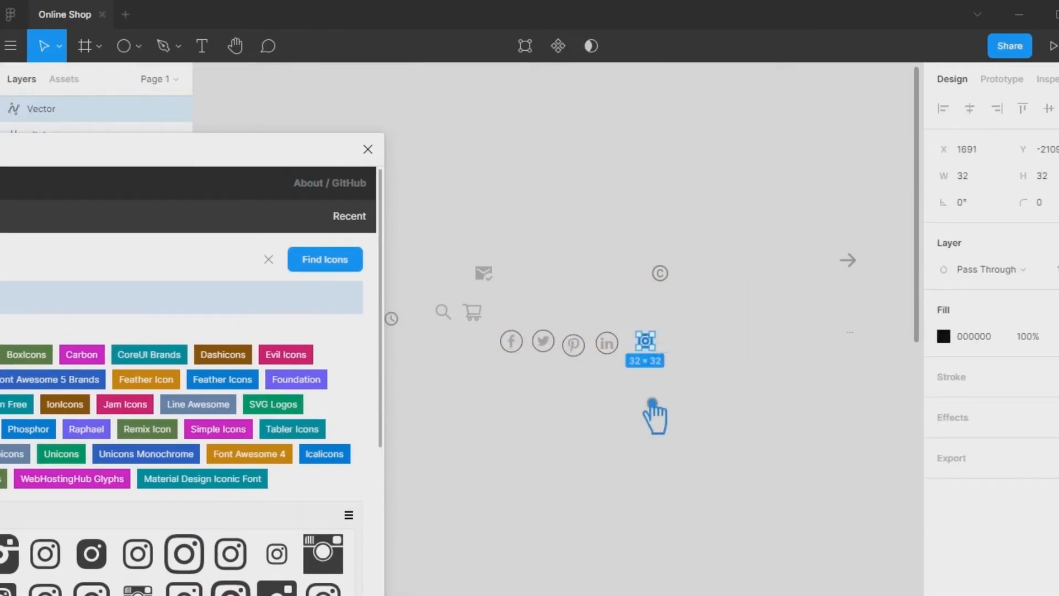
Fill the Instagram icon with the grey ACACAC sampled from the Pinterest icon
{"action": "left_click", "coordinate": [652, 401]}
{"action": "key", "text": "plus"}
{"action": "left_click", "coordinate": [734, 351]}
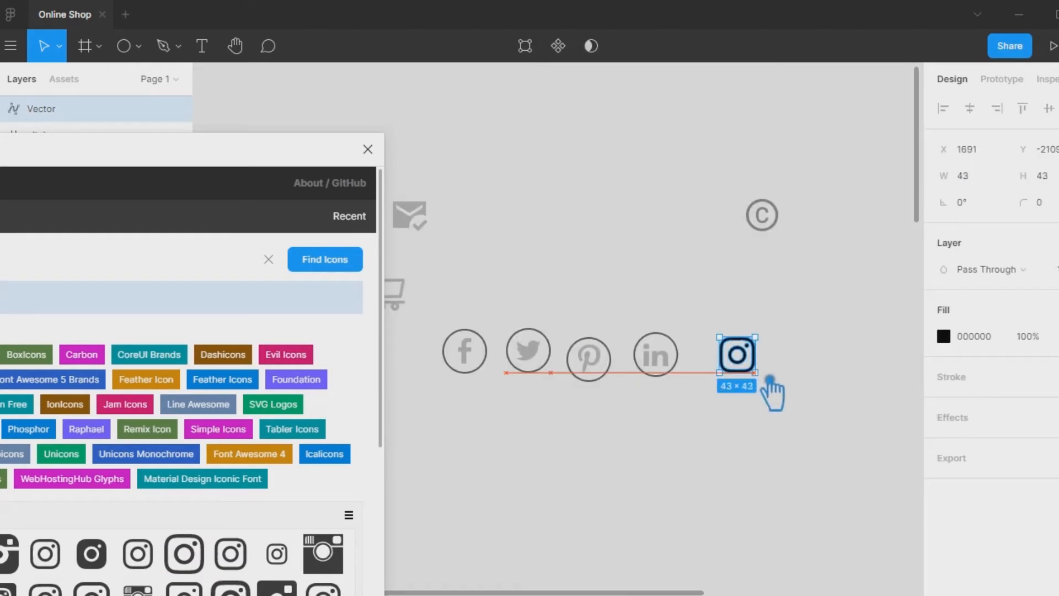
{"action": "left_click", "coordinate": [967, 342]}
{"action": "left_click", "coordinate": [943, 336]}
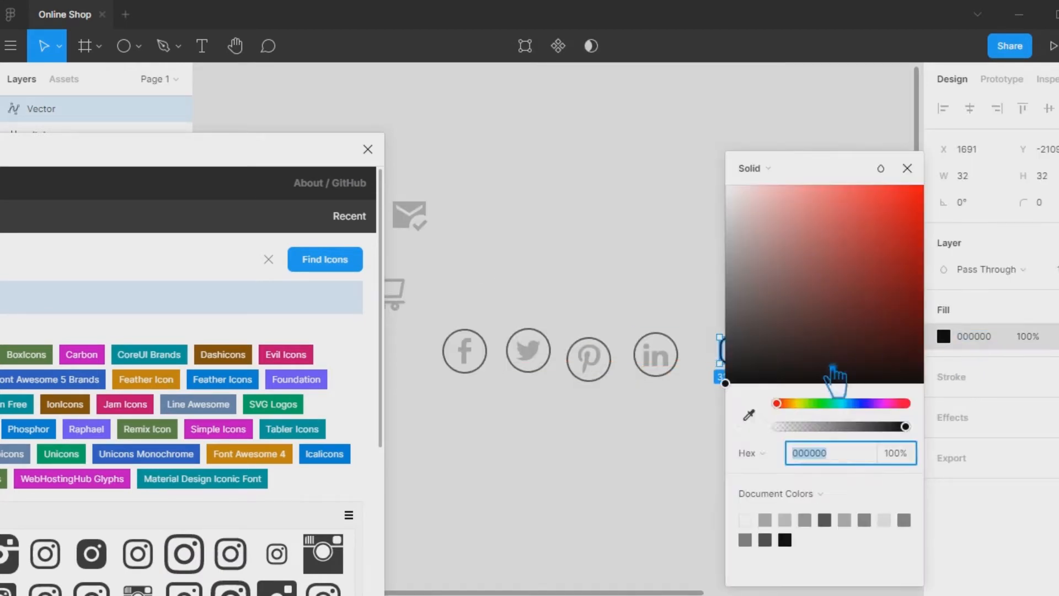
{"action": "left_click", "coordinate": [749, 415]}
{"action": "left_click", "coordinate": [600, 371]}
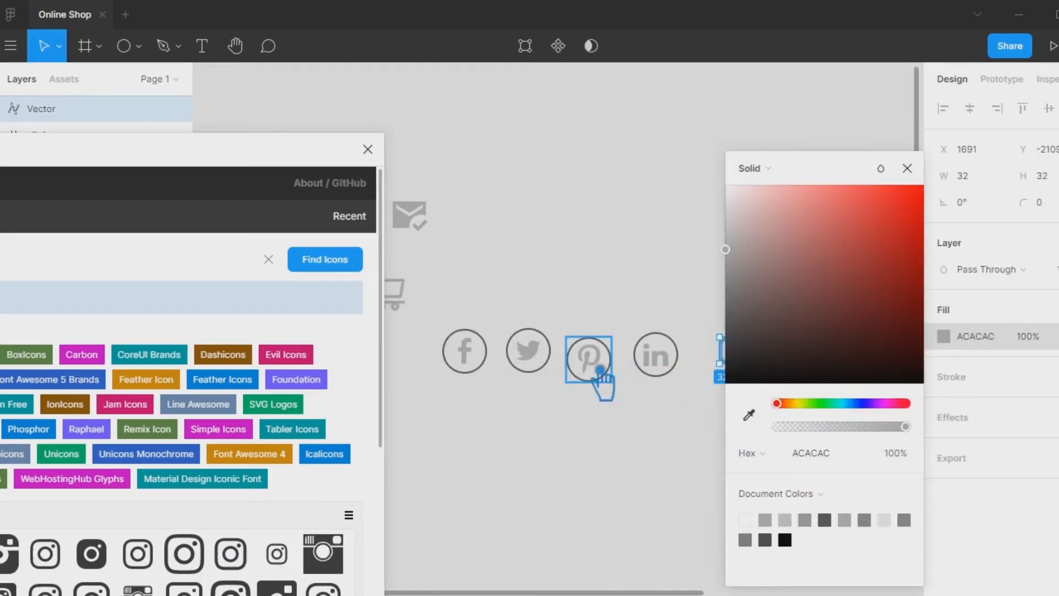
{"action": "left_click", "coordinate": [907, 167]}
Ungroup the LinkedIn icon from its circle and place a copy of that circle around the Instagram icon
{"action": "left_click", "coordinate": [670, 370]}
{"action": "right_click", "coordinate": [662, 370]}
{"action": "left_click", "coordinate": [727, 312]}
{"action": "left_click", "coordinate": [754, 499]}
{"action": "left_click_drag", "start_coordinate": [754, 499], "coordinate": [714, 303]}
{"action": "left_click", "coordinate": [819, 380]}
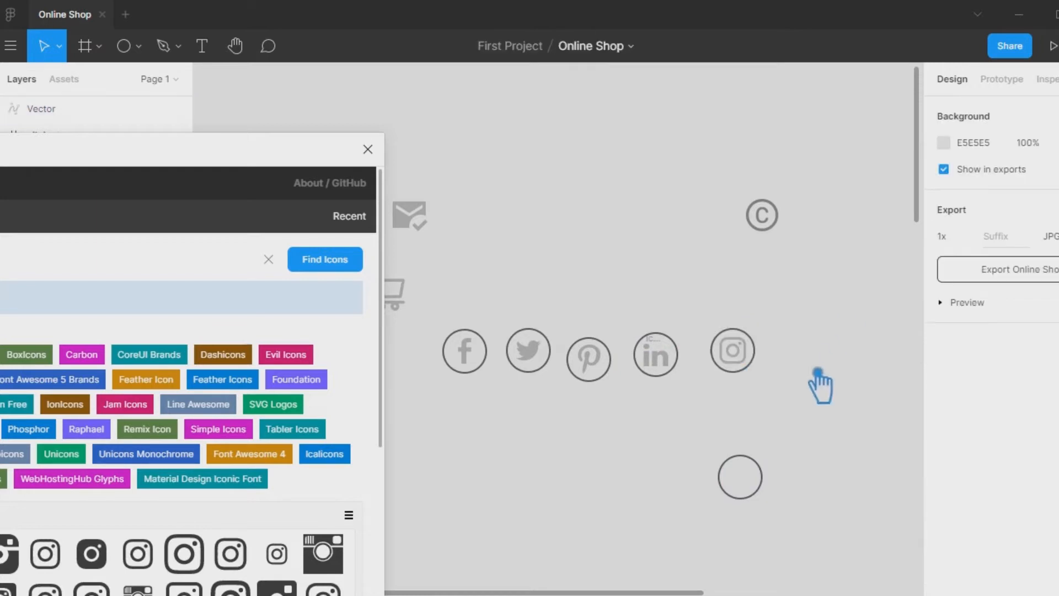
Search the Iconify icons for "dribble"
{"action": "left_click_drag", "start_coordinate": [236, 161], "coordinate": [595, 64]}
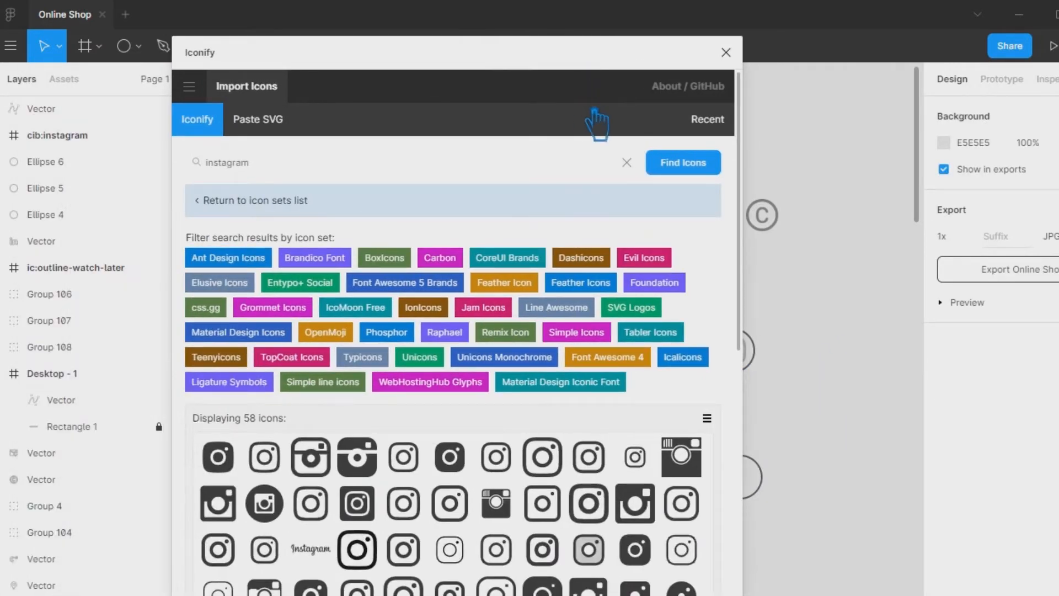
{"action": "double_click", "coordinate": [226, 163]}
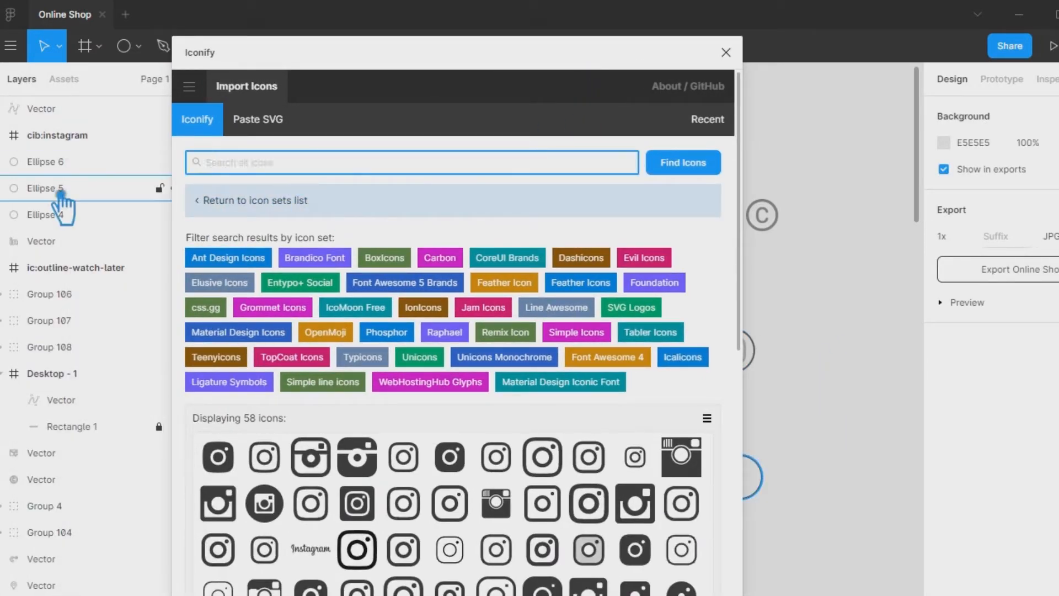
{"action": "type", "text": "dribble"}
{"action": "key", "text": "Return"}
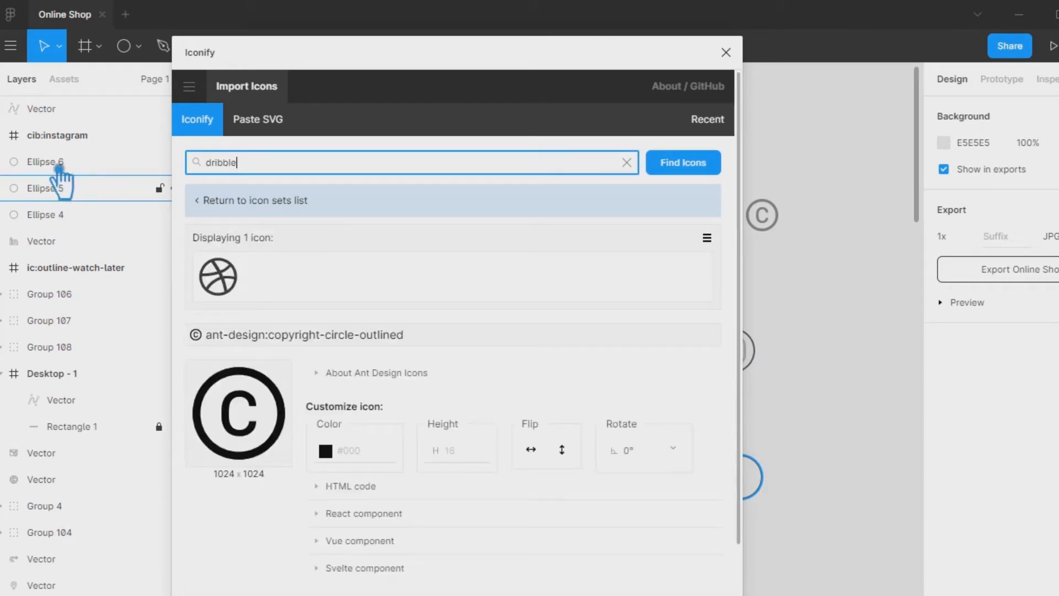
Import the Dribbble icon onto the canvas beside the circled Instagram icon and close the Iconify plugin
{"action": "left_click", "coordinate": [217, 276]}
{"action": "left_click_drag", "start_coordinate": [218, 275], "coordinate": [845, 351]}
{"action": "left_click", "coordinate": [739, 54]}
Fill the Dribbble icon with the grey ACACAC sampled from the LinkedIn icon
{"action": "left_click", "coordinate": [943, 336]}
{"action": "left_click", "coordinate": [748, 415]}
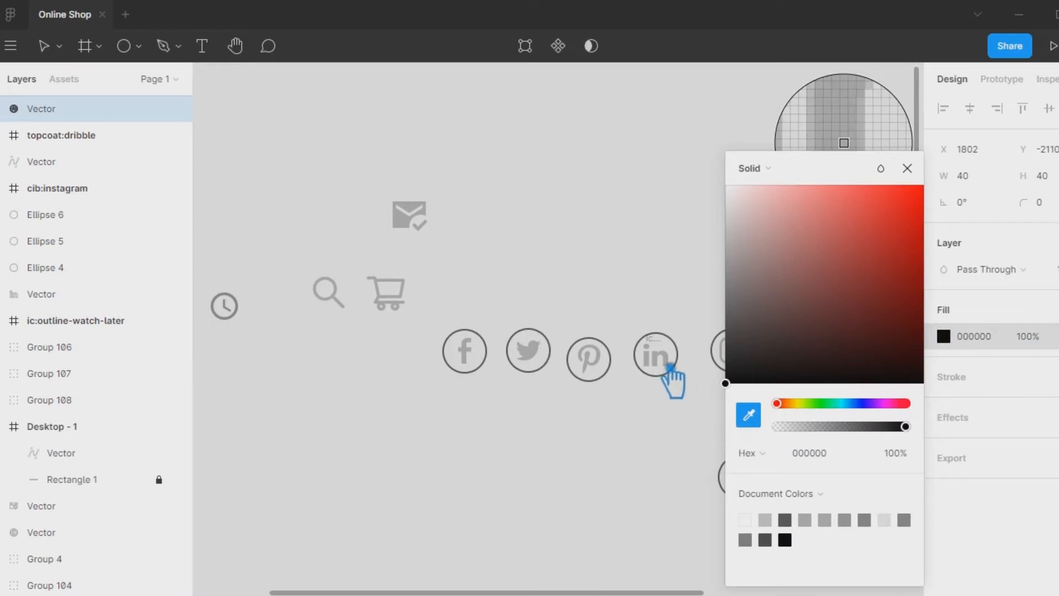
{"action": "left_click", "coordinate": [666, 363]}
{"action": "left_click", "coordinate": [627, 221]}
Place a copy of the spare circle around the Dribbble icon and delete the leftover topcoat:dribble frame
{"action": "left_click_drag", "start_coordinate": [757, 477], "coordinate": [817, 322]}
{"action": "left_click", "coordinate": [810, 491]}
{"action": "left_click", "coordinate": [877, 379]}
{"action": "left_click", "coordinate": [872, 343]}
{"action": "key", "text": "Delete"}
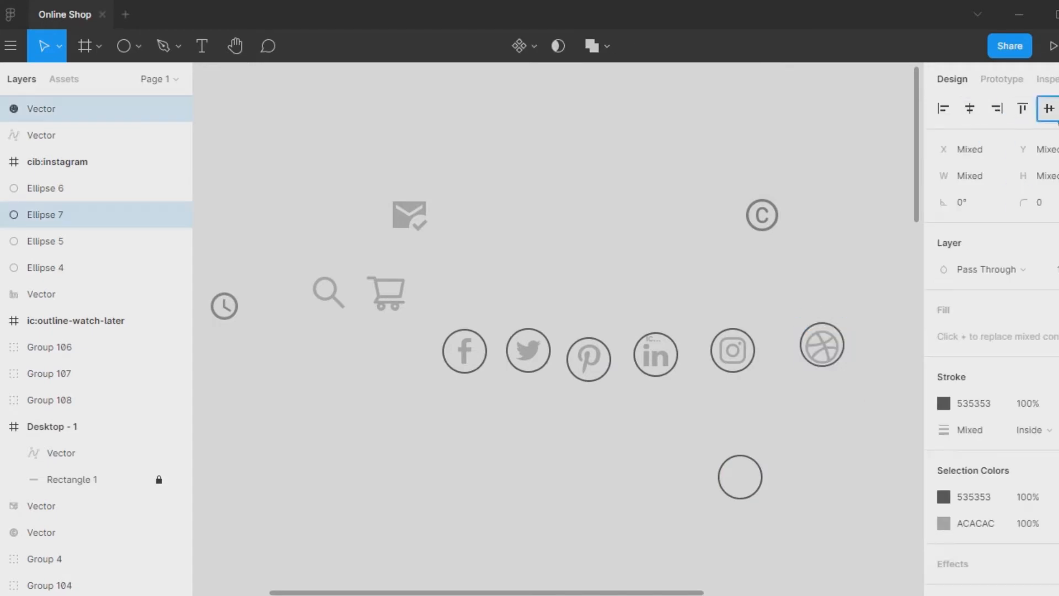
{"action": "left_click", "coordinate": [885, 381]}
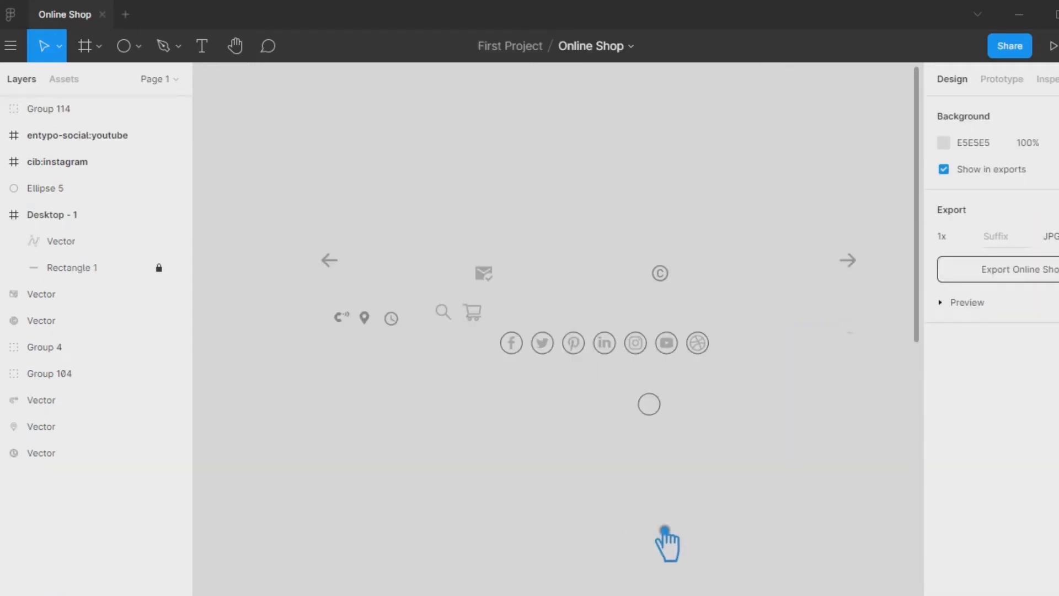
Move the row of seven circled social media icons into the header bar, ending at the last grid column's right edge
{"action": "left_click_drag", "start_coordinate": [666, 540], "coordinate": [713, 339]}
{"action": "left_click_drag", "start_coordinate": [649, 159], "coordinate": [513, 477]}
{"action": "left_click_drag", "start_coordinate": [635, 486], "coordinate": [898, 488]}
{"action": "left_click", "coordinate": [603, 370]}
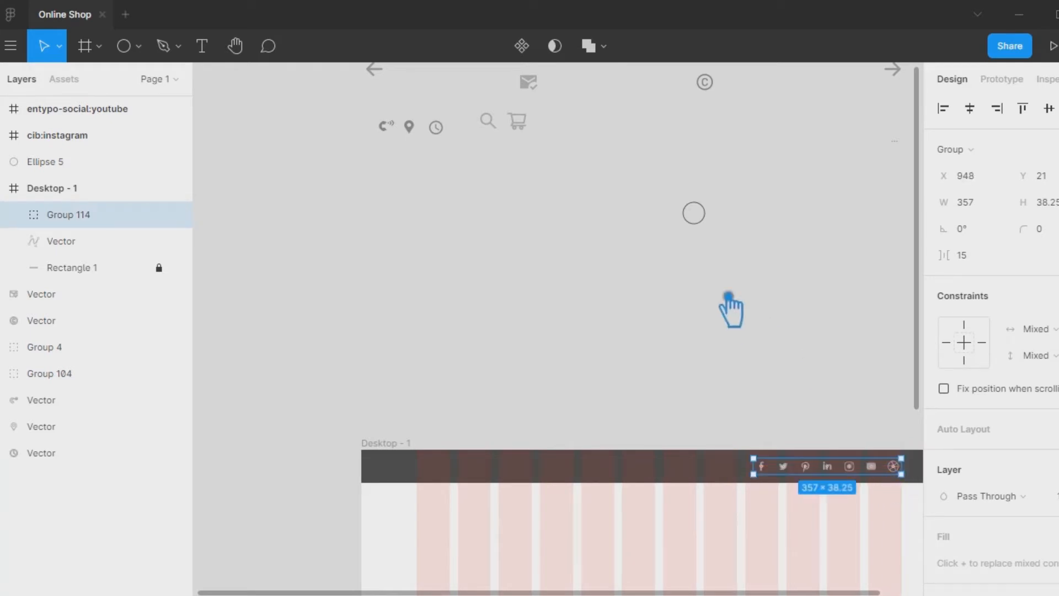
{"action": "left_click", "coordinate": [728, 298]}
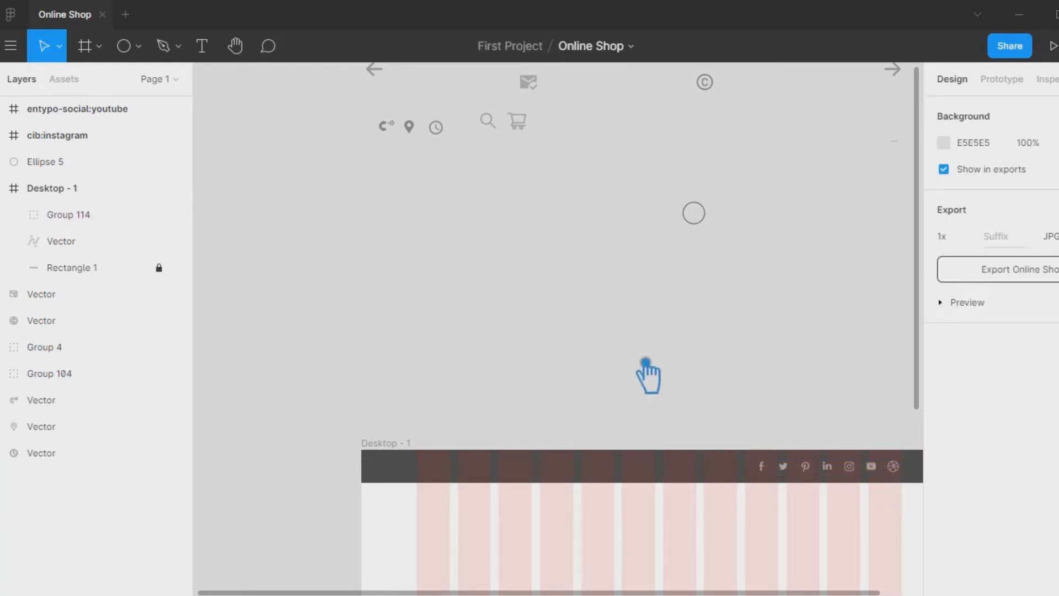
Place a copy of the clock icon just above the Desktop - 1 frame
{"action": "left_click_drag", "start_coordinate": [441, 132], "coordinate": [436, 435]}
{"action": "scroll", "coordinate": [535, 331], "scroll_direction": "down", "scroll_amount": 3}
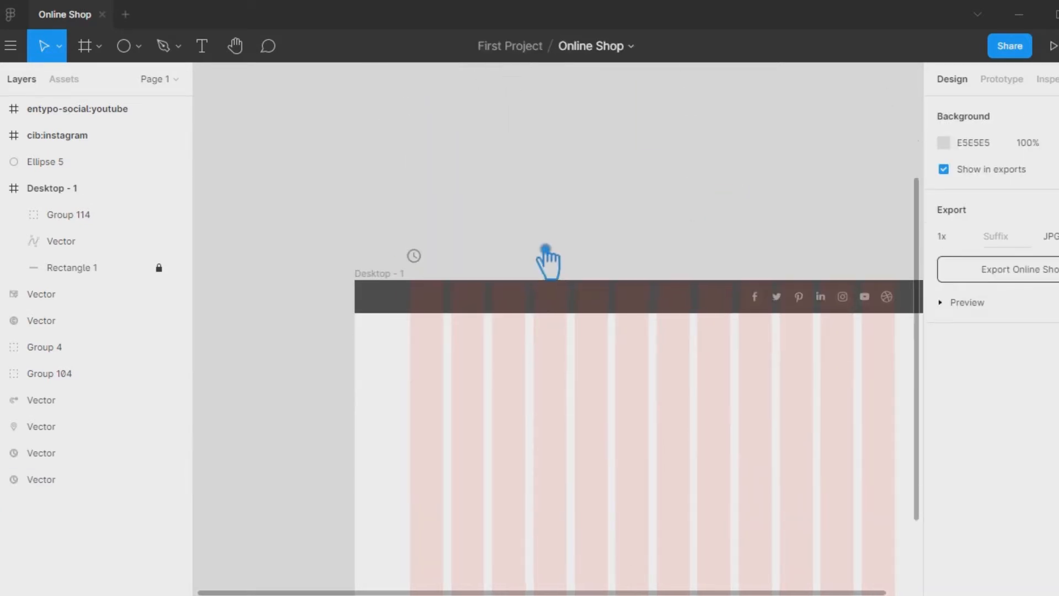
Set the stroke colour of the social media icons' circles in the header bar to FFFFFF
{"action": "key", "text": "plus"}
{"action": "left_click_drag", "start_coordinate": [546, 260], "coordinate": [355, 260]}
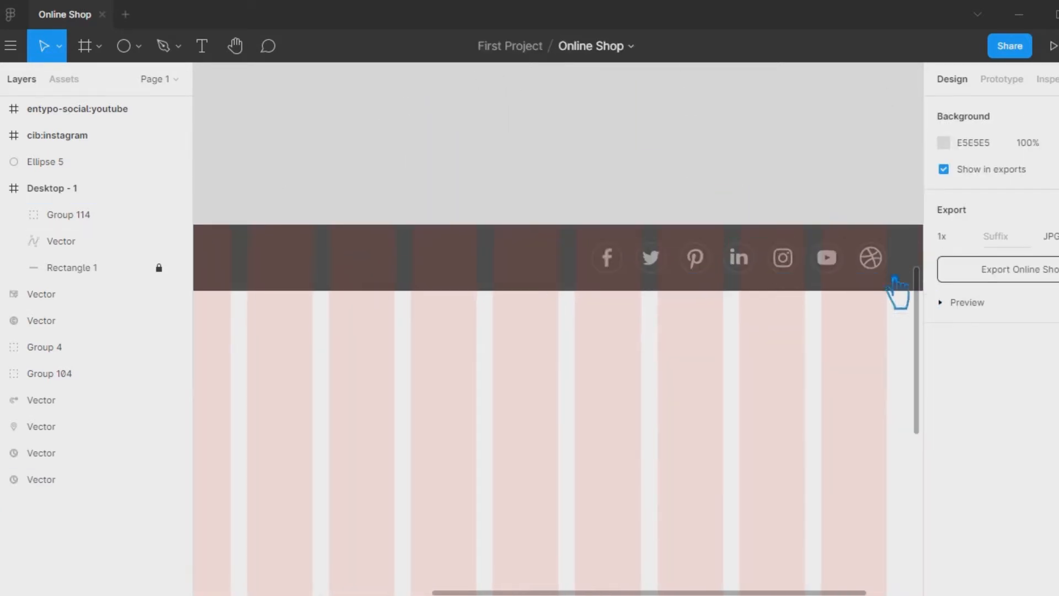
{"action": "left_click", "coordinate": [822, 269]}
{"action": "scroll", "coordinate": [985, 491], "scroll_direction": "down", "scroll_amount": 5}
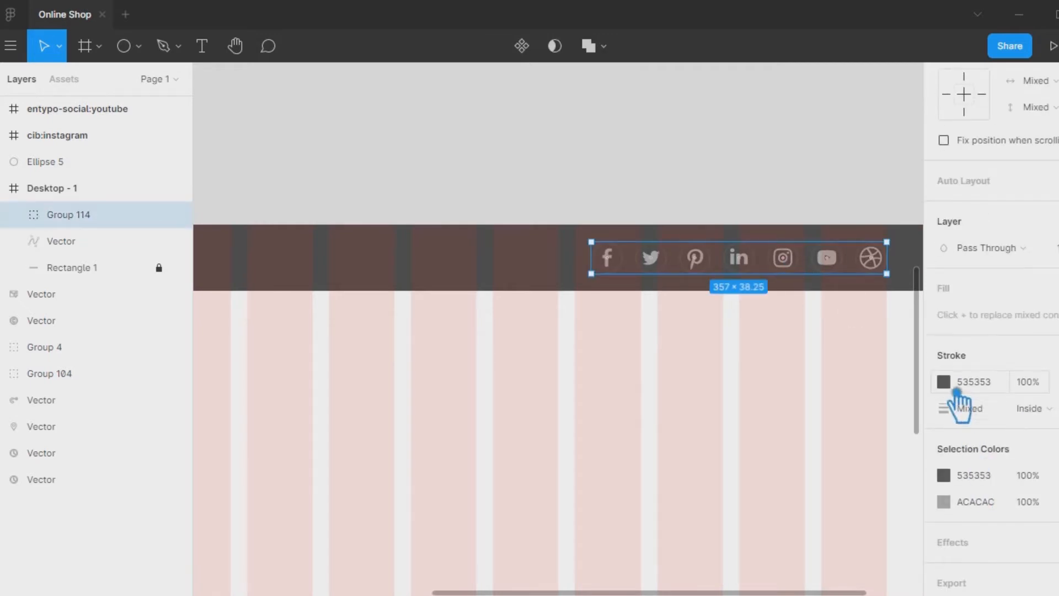
{"action": "left_click", "coordinate": [943, 382]}
{"action": "type", "text": "FFFFFF"}
{"action": "key", "text": "Return"}
{"action": "left_click", "coordinate": [644, 155]}
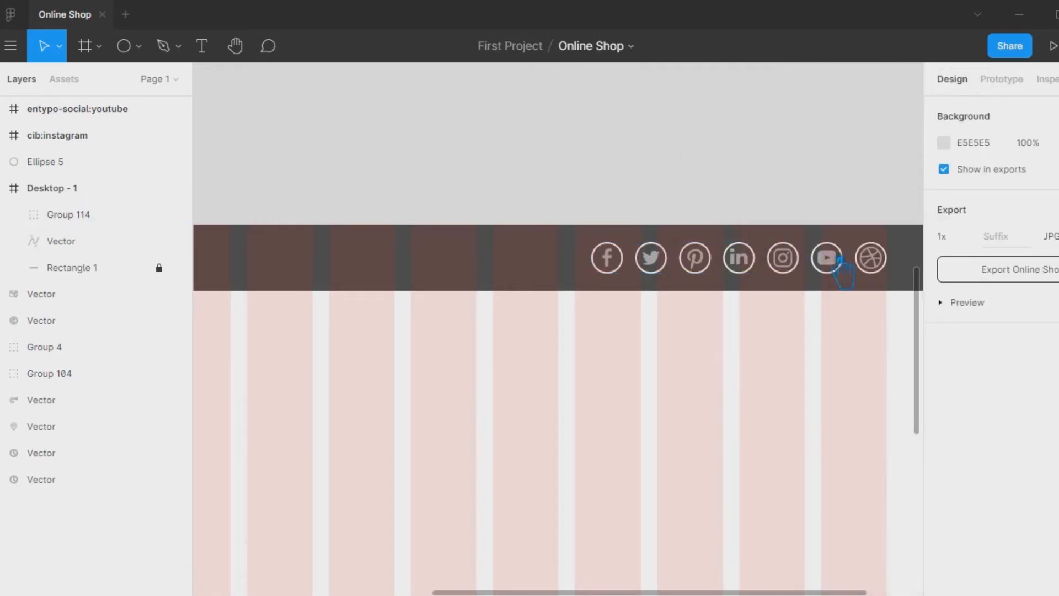
Change the ACACAC fill of the social media icons in the header bar to FFFFFF
{"action": "left_click", "coordinate": [722, 274]}
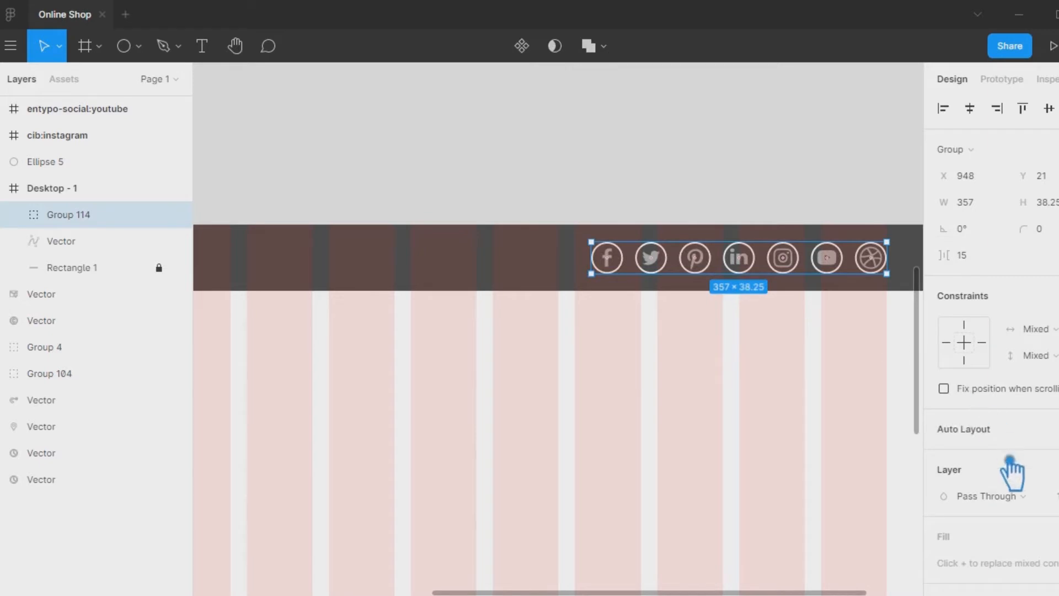
{"action": "scroll", "coordinate": [993, 496], "scroll_direction": "down", "scroll_amount": 5}
{"action": "left_click", "coordinate": [949, 431]}
{"action": "left_click", "coordinate": [745, 205]}
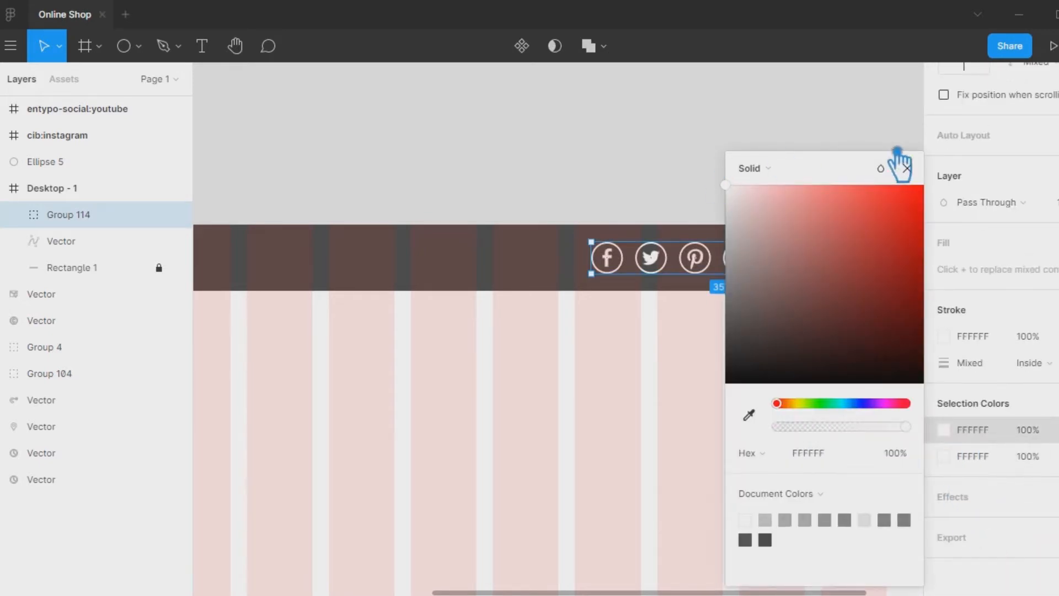
{"action": "left_click", "coordinate": [889, 163]}
{"action": "left_click", "coordinate": [888, 164]}
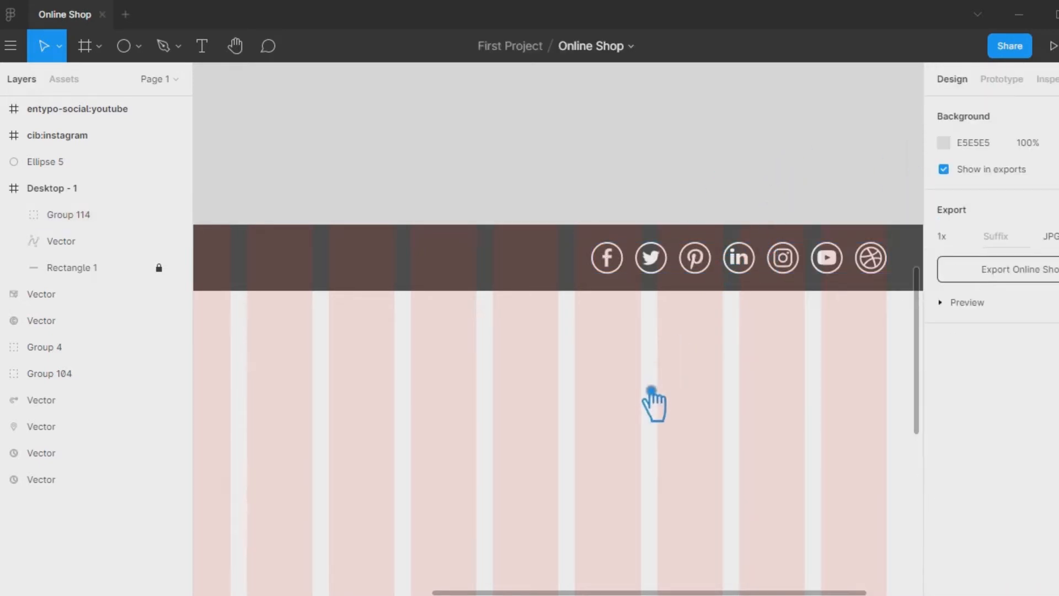
Scale the social media icon row down proportionally to about 277 × 29.68, keeping its right end on the last grid column
{"action": "scroll", "coordinate": [649, 404], "scroll_direction": "down", "scroll_amount": 3}
{"action": "left_click_drag", "start_coordinate": [650, 404], "coordinate": [797, 378]}
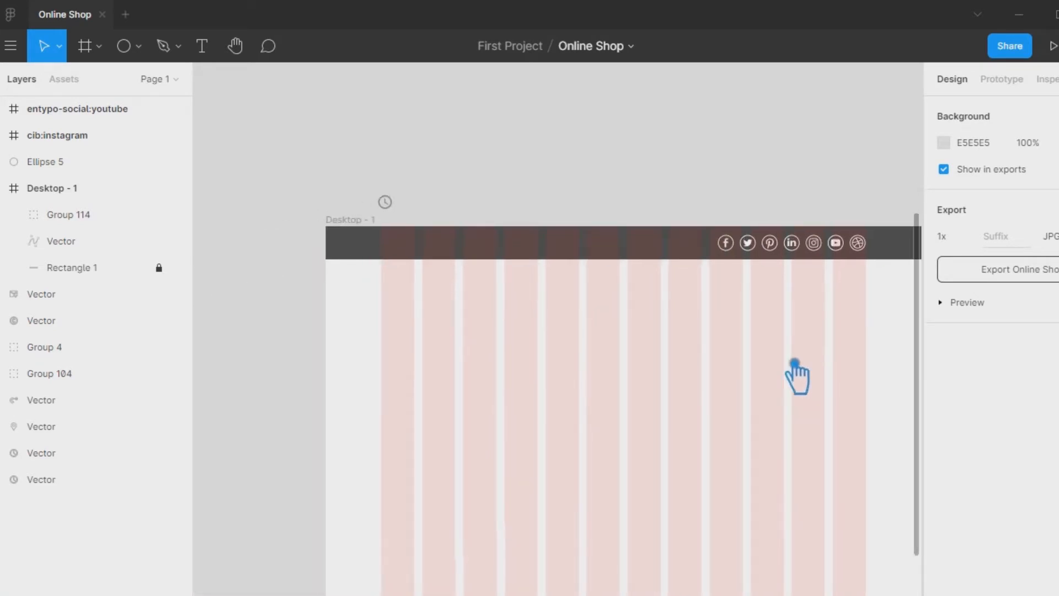
{"action": "left_click", "coordinate": [806, 247]}
{"action": "left_click_drag", "start_coordinate": [726, 243], "coordinate": [769, 251]}
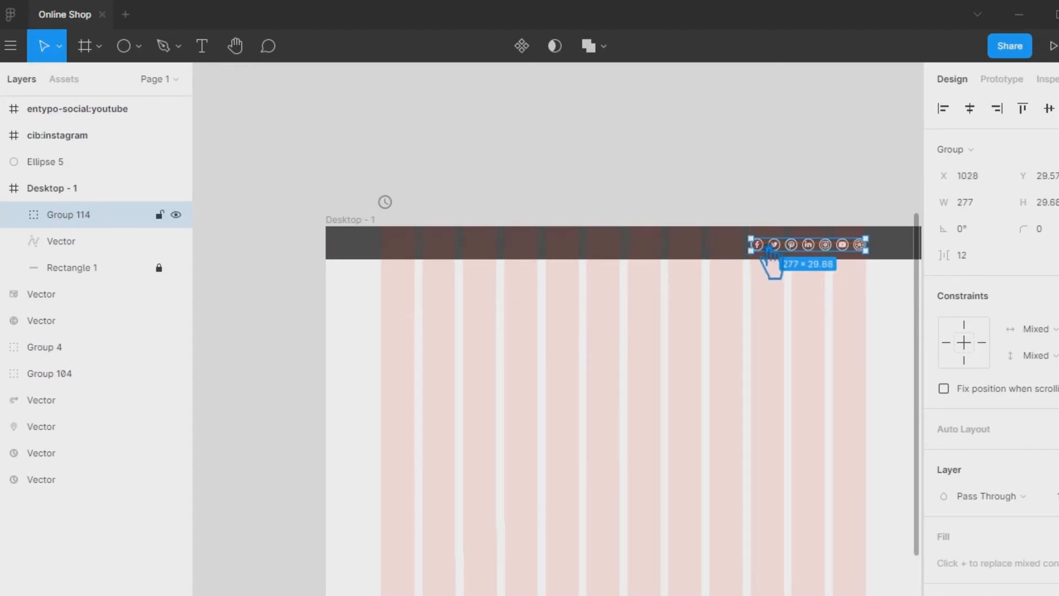
{"action": "left_click", "coordinate": [721, 222]}
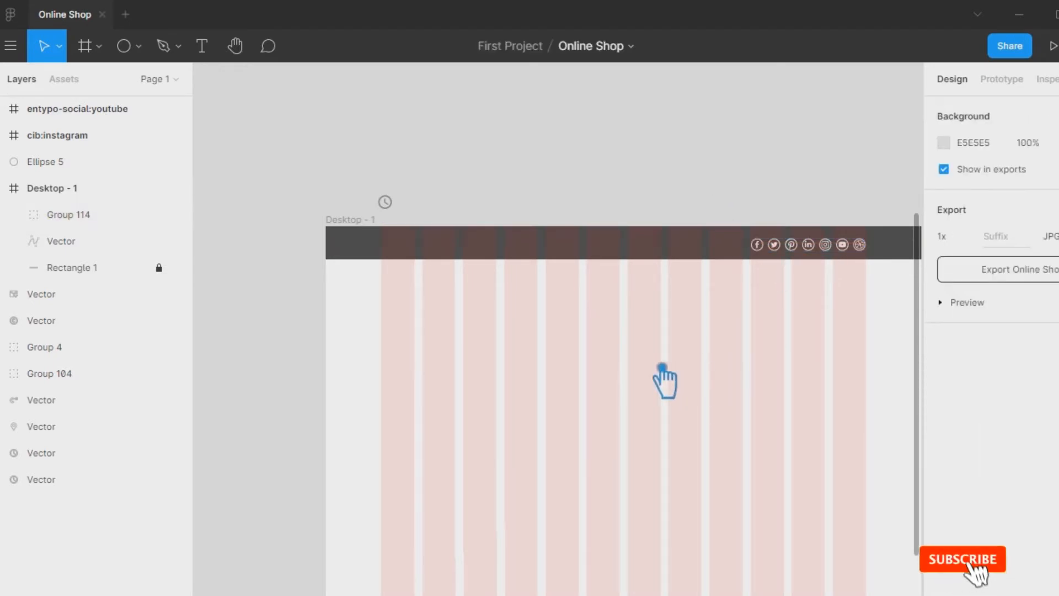
Move the clock icon copy from above the frame into the header bar
{"action": "scroll", "coordinate": [674, 369], "scroll_direction": "up", "scroll_amount": 8, "text": "ctrl"}
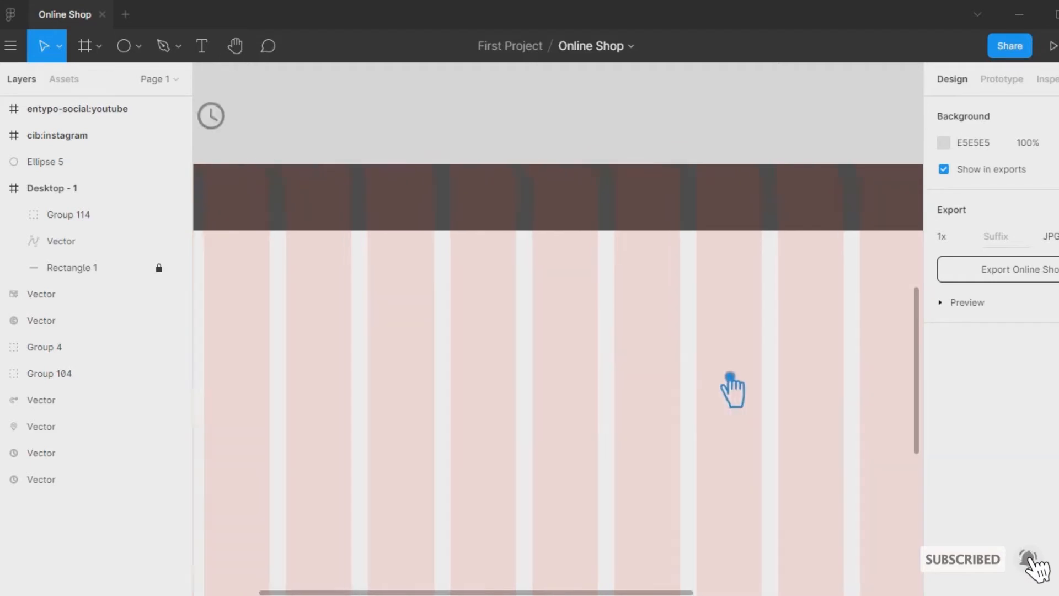
{"action": "left_click_drag", "start_coordinate": [729, 376], "coordinate": [807, 377]}
{"action": "left_click_drag", "start_coordinate": [799, 500], "coordinate": [861, 441]}
{"action": "left_click_drag", "start_coordinate": [458, 435], "coordinate": [742, 455]}
{"action": "left_click", "coordinate": [453, 164]}
{"action": "left_click_drag", "start_coordinate": [490, 193], "coordinate": [569, 270]}
Colour the header's clock icon white and place it, slightly reduced, at the left edge of the first grid column
{"action": "left_click", "coordinate": [950, 469]}
{"action": "left_click_drag", "start_coordinate": [752, 225], "coordinate": [725, 185]}
{"action": "left_click", "coordinate": [572, 389]}
{"action": "left_click", "coordinate": [556, 257]}
{"action": "left_click_drag", "start_coordinate": [560, 262], "coordinate": [469, 267]}
{"action": "left_click", "coordinate": [539, 402]}
{"action": "left_click", "coordinate": [577, 356]}
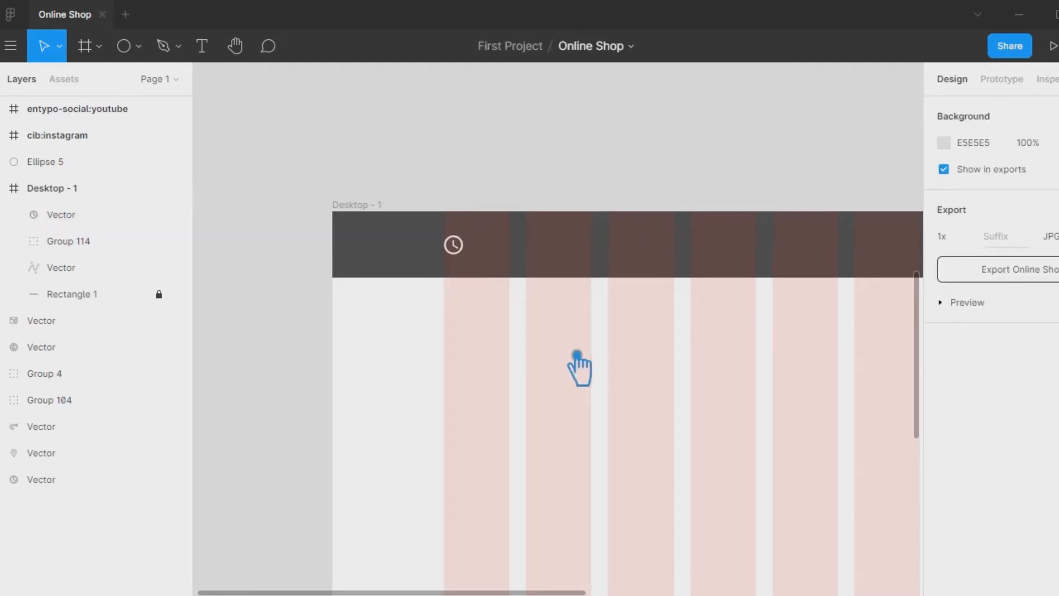
Add the text "SAT - MON 08:20am -10:00pm" with fill FFFFFF beside the clock icon in the header bar
{"action": "scroll", "coordinate": [598, 379], "scroll_direction": "right", "scroll_amount": 3}
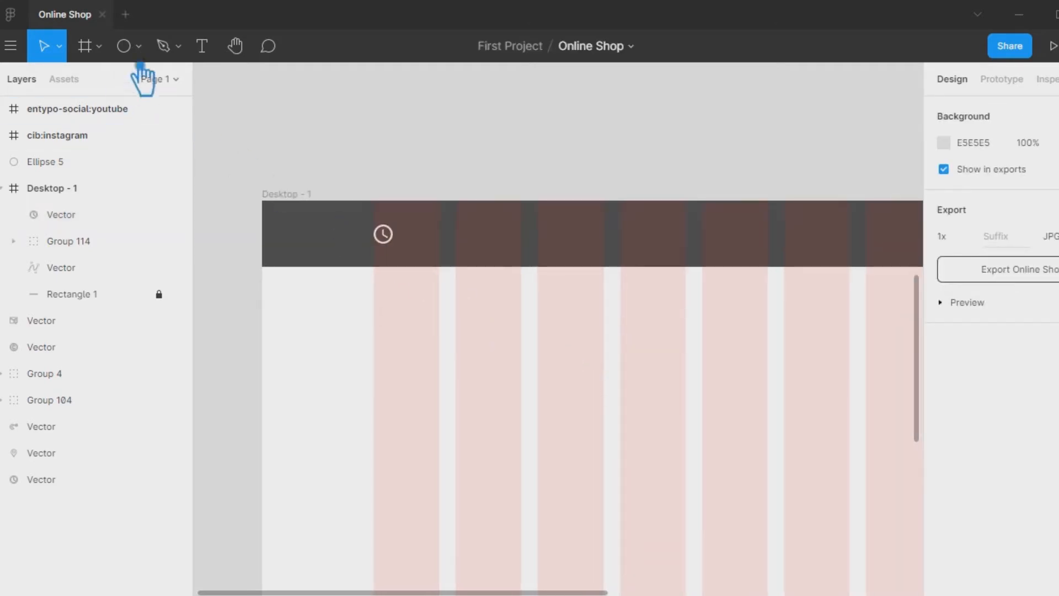
{"action": "left_click", "coordinate": [214, 49]}
{"action": "left_click", "coordinate": [447, 243]}
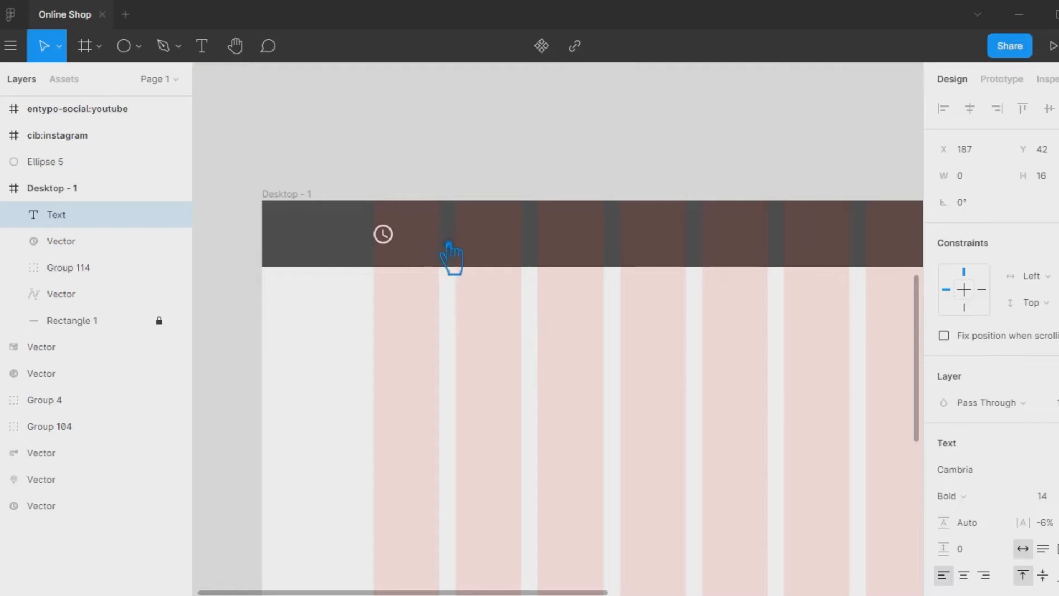
{"action": "scroll", "coordinate": [1016, 461], "scroll_direction": "down", "scroll_amount": 3}
{"action": "left_click", "coordinate": [944, 483]}
{"action": "type", "text": "FFFFFF"}
{"action": "key", "text": "Return"}
{"action": "left_click", "coordinate": [906, 169]}
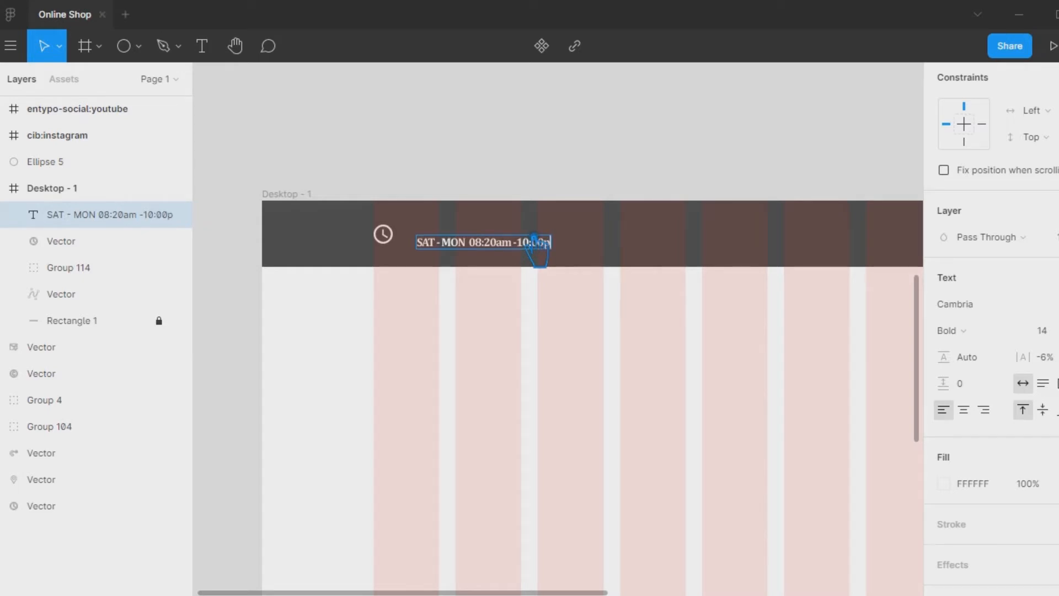
{"action": "left_click_drag", "start_coordinate": [513, 248], "coordinate": [494, 241]}
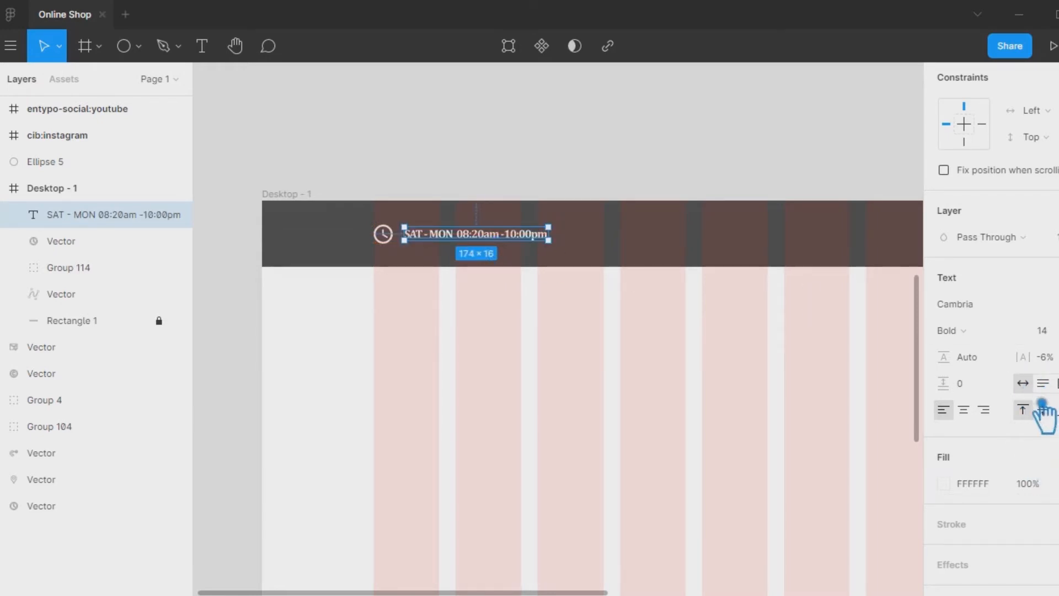
Set the opening-hours text to Roboto Medium with 32.5% letter spacing
{"action": "scroll", "coordinate": [1044, 408], "scroll_direction": "up", "scroll_amount": 3}
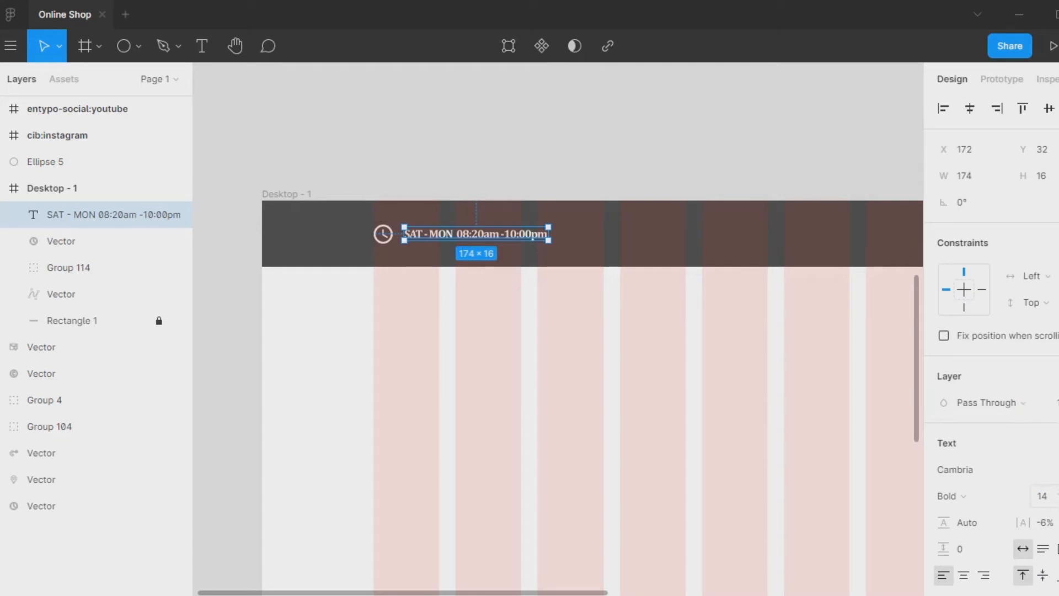
{"action": "mouse_move", "coordinate": [1045, 528]}
{"action": "left_mouse_down"}
{"action": "mouse_move", "coordinate": [631, 334]}
{"action": "mouse_move", "coordinate": [1048, 528]}
{"action": "left_mouse_up"}
{"action": "left_click", "coordinate": [972, 476]}
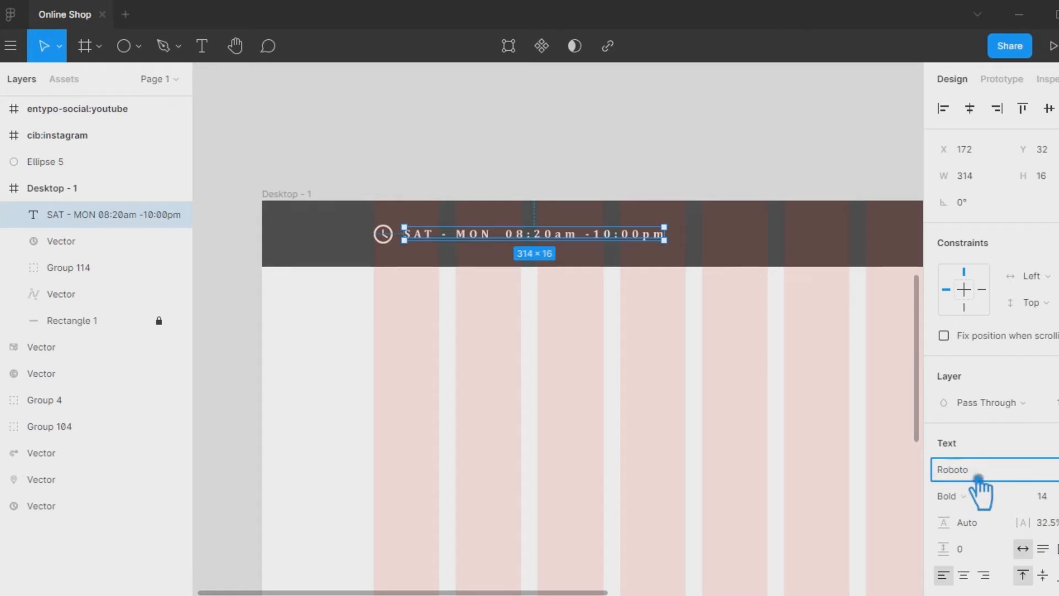
{"action": "type", "text": "Roboto"}
{"action": "key", "text": "Return"}
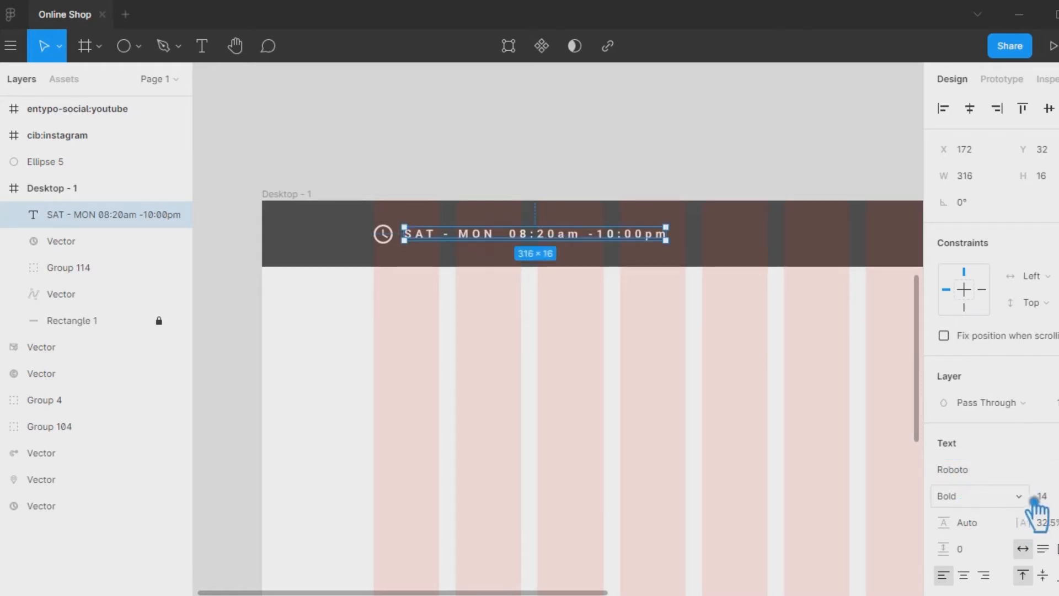
{"action": "left_click", "coordinate": [1033, 499]}
{"action": "left_click", "coordinate": [1004, 403]}
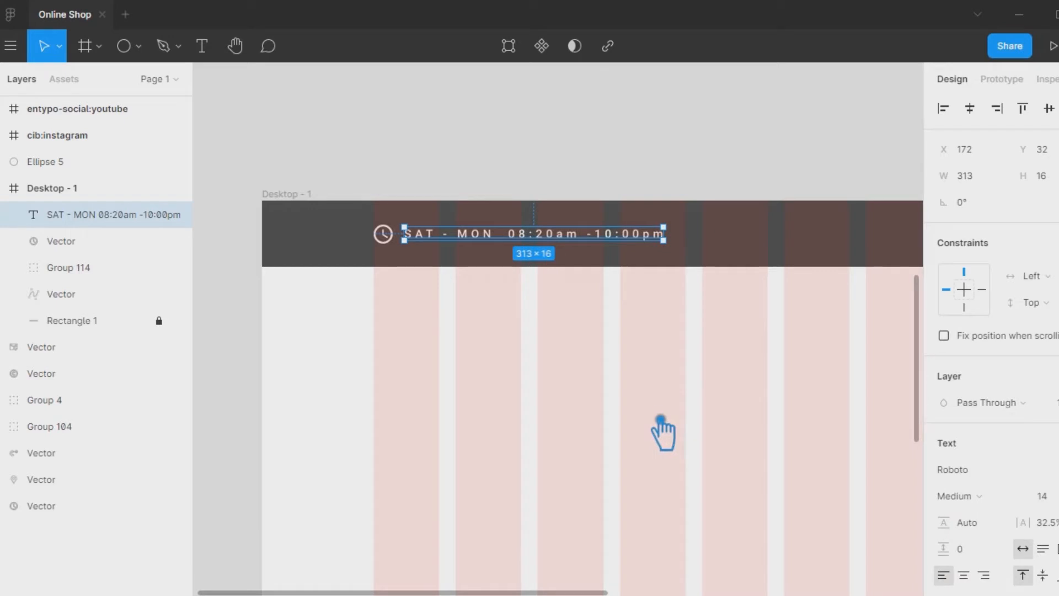
{"action": "left_click", "coordinate": [721, 449]}
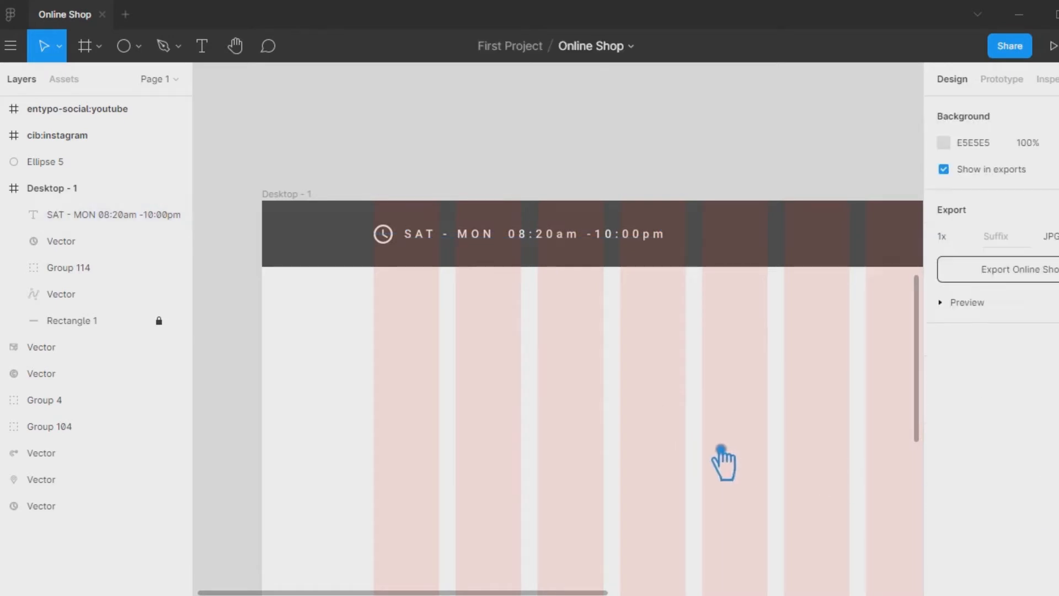
Shift the opening-hours text slightly away from the clock icon to X 178 and group the two together
{"action": "left_click_drag", "start_coordinate": [545, 243], "coordinate": [551, 245]}
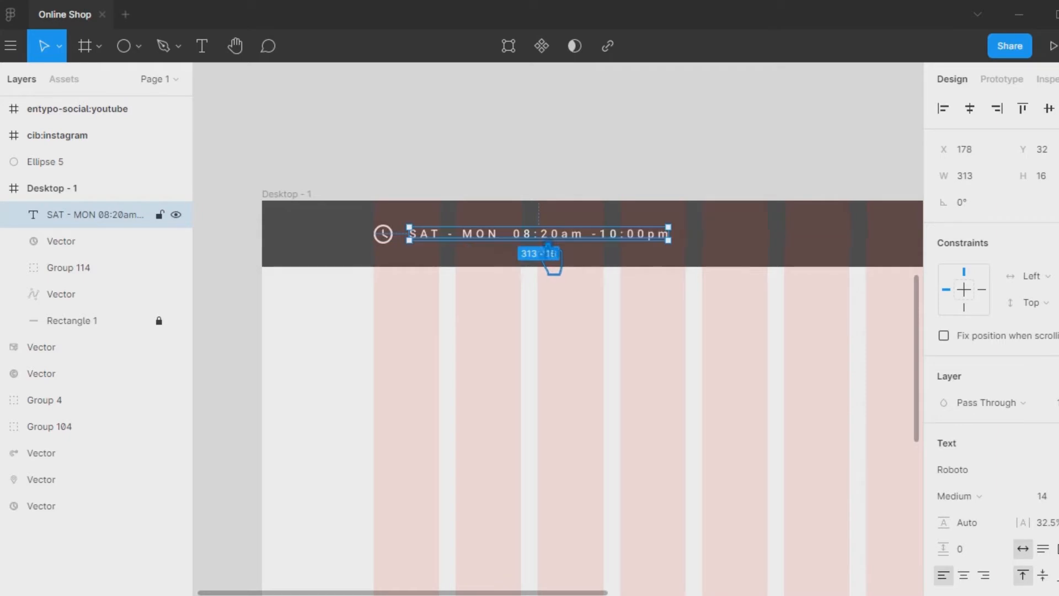
{"action": "left_click", "coordinate": [383, 235], "text": "shift"}
{"action": "key", "text": "ctrl+g"}
{"action": "left_click", "coordinate": [573, 364]}
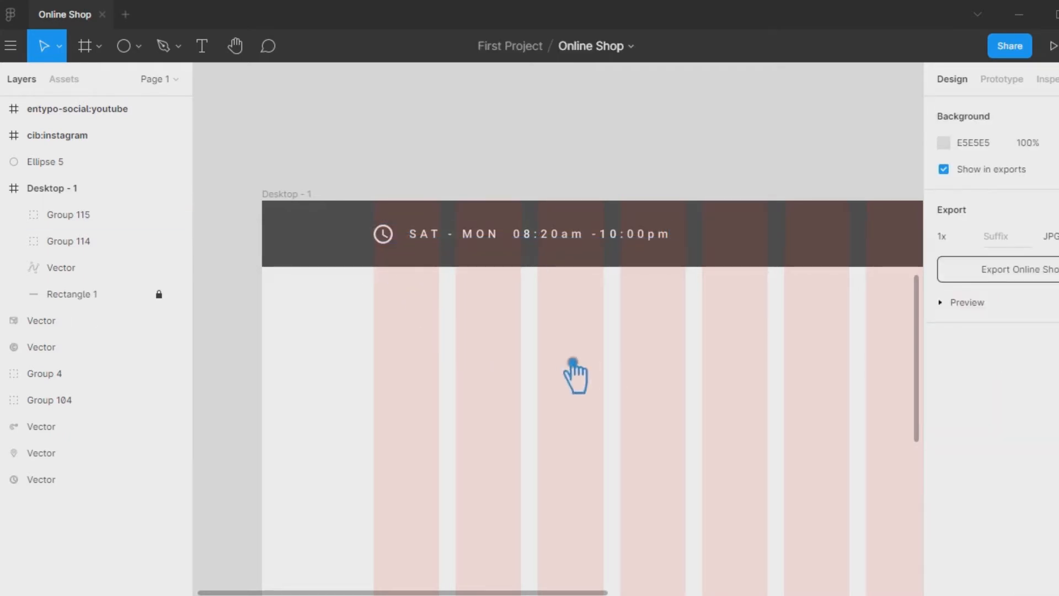
Move the opening-hours text closer to the clock icon at X 169 and regroup the two
{"action": "left_click", "coordinate": [485, 235]}
{"action": "right_click", "coordinate": [485, 234]}
{"action": "left_click", "coordinate": [520, 298]}
{"action": "left_click", "coordinate": [452, 354]}
{"action": "left_click_drag", "start_coordinate": [500, 241], "coordinate": [491, 236]}
{"action": "left_click", "coordinate": [511, 302]}
{"action": "left_click_drag", "start_coordinate": [551, 309], "coordinate": [369, 222]}
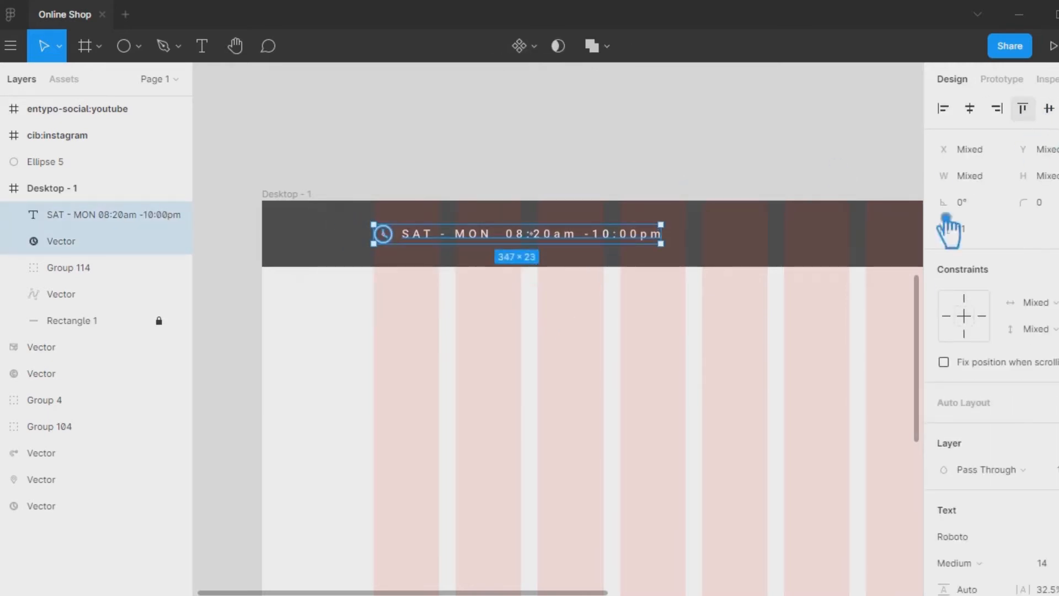
{"action": "key", "text": "ctrl+g"}
{"action": "left_click", "coordinate": [714, 417]}
Align the vertical centres of the opening-hours group and the social icons group in the header bar
{"action": "scroll", "coordinate": [713, 417], "scroll_direction": "down", "scroll_amount": 5}
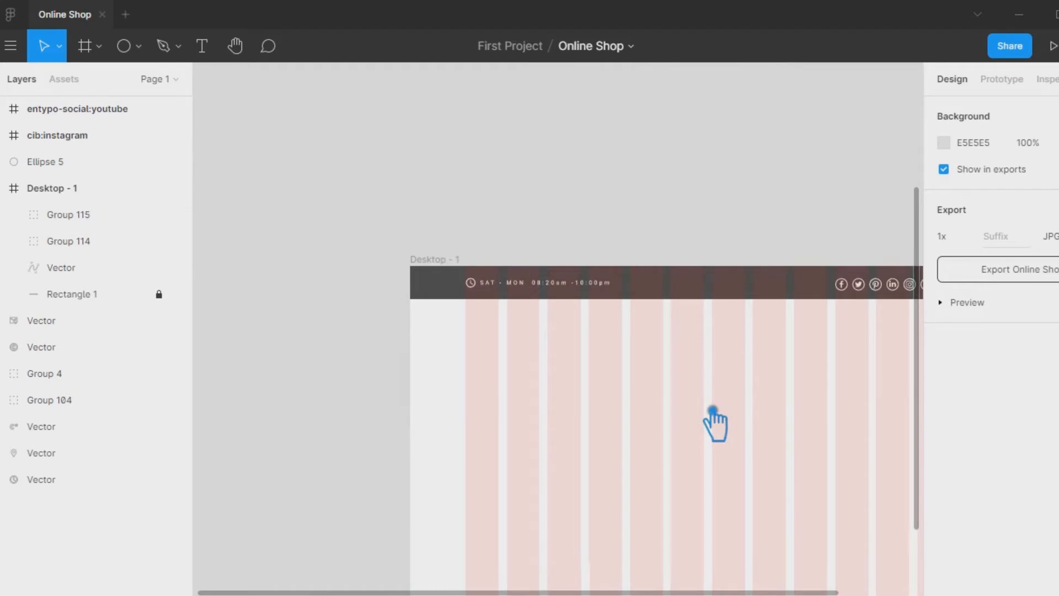
{"action": "left_click", "coordinate": [789, 231]}
{"action": "left_click", "coordinate": [411, 228], "text": "shift"}
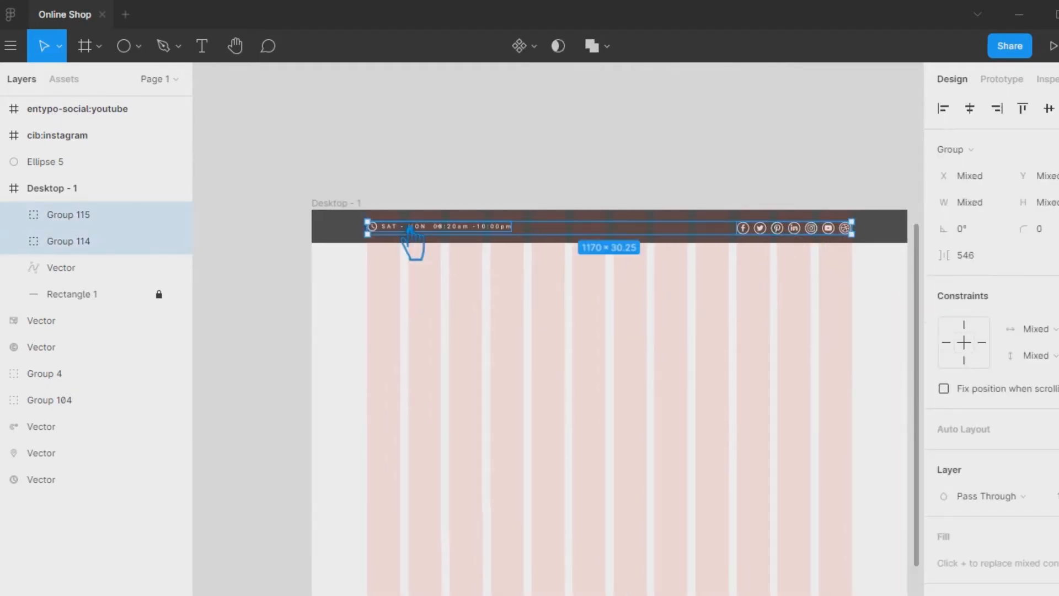
{"action": "left_click", "coordinate": [1048, 108]}
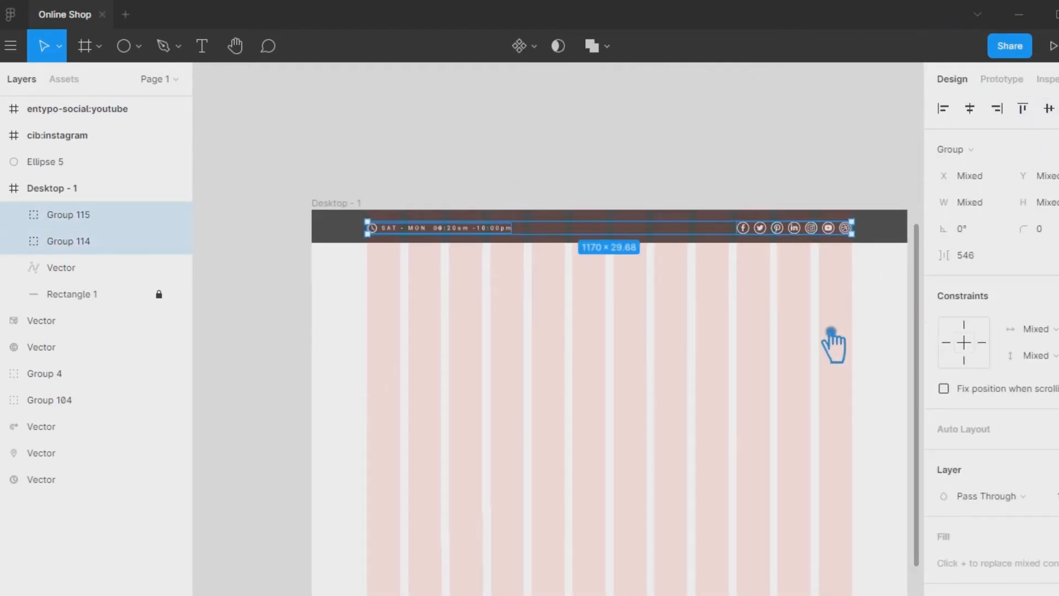
Group the opening hours with the social icons and centre the combined group in the header bar
{"action": "key", "text": "ctrl+g"}
{"action": "left_click_drag", "start_coordinate": [811, 234], "coordinate": [811, 233]}
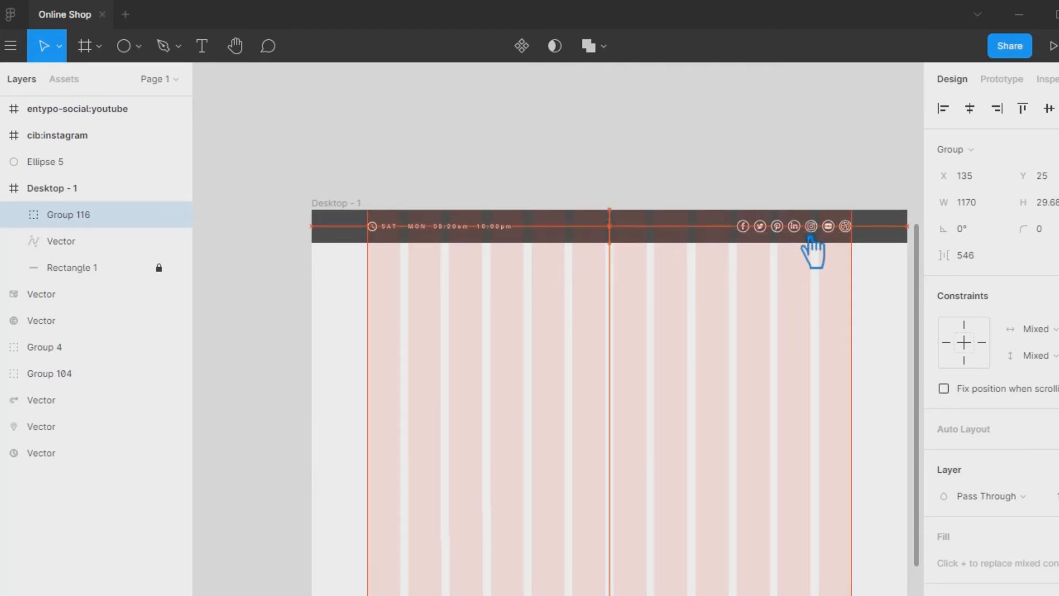
{"action": "left_click", "coordinate": [807, 337]}
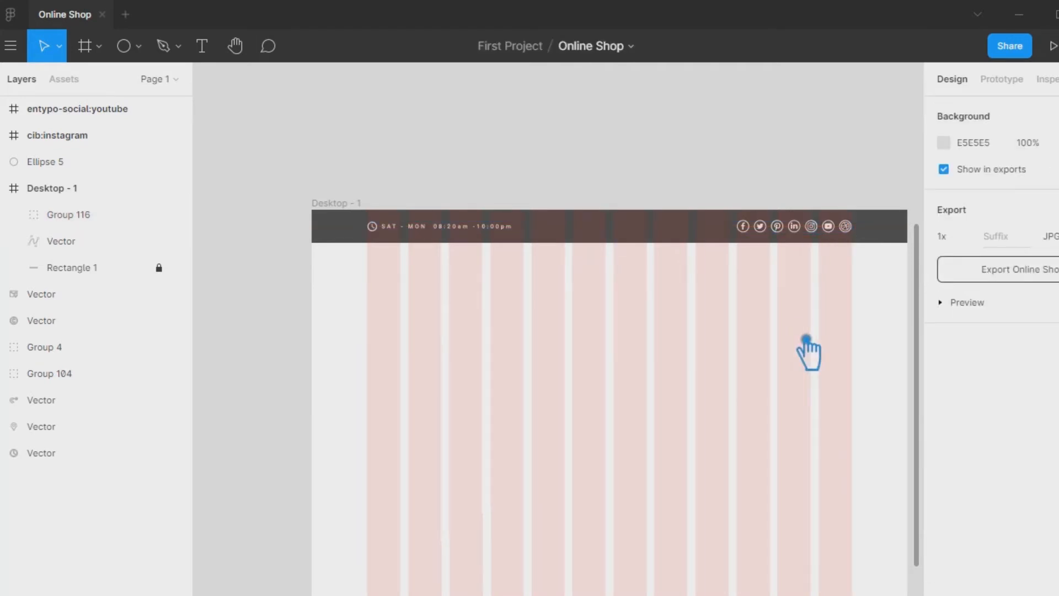
Remove the space before the second time so the text reads "SAT - MON 08:20am-10:00pm"
{"action": "scroll", "coordinate": [809, 353], "scroll_direction": "up", "scroll_amount": 5}
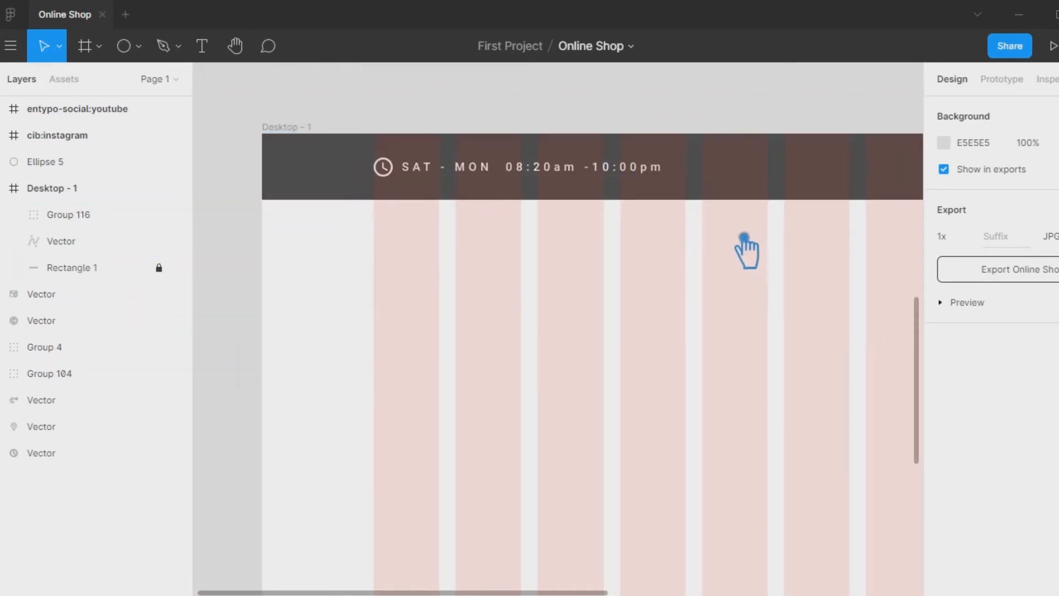
{"action": "left_click", "coordinate": [202, 47]}
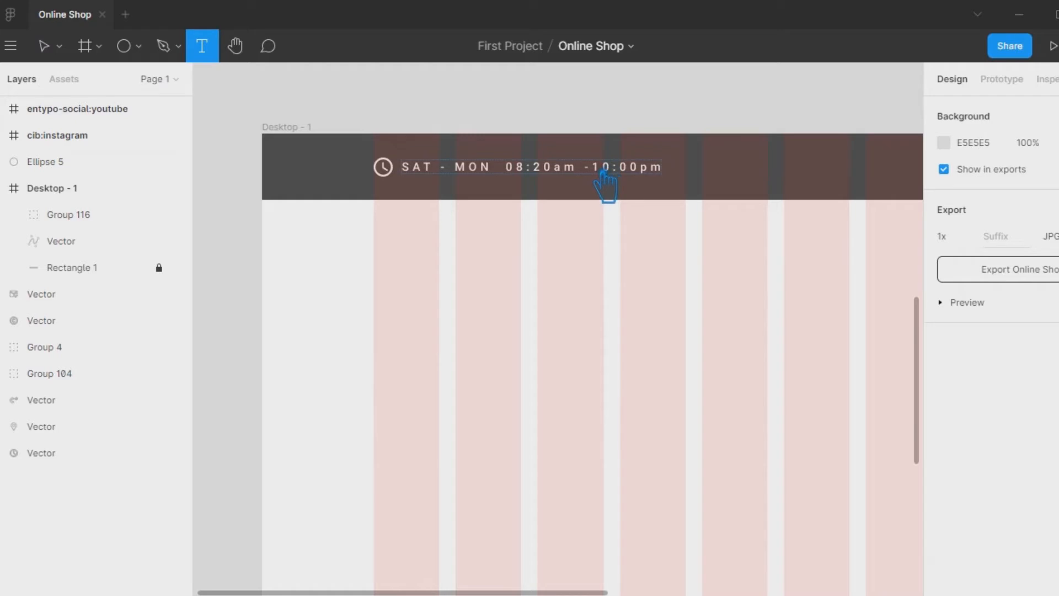
{"action": "left_click", "coordinate": [617, 171]}
{"action": "key", "text": "BackSpace"}
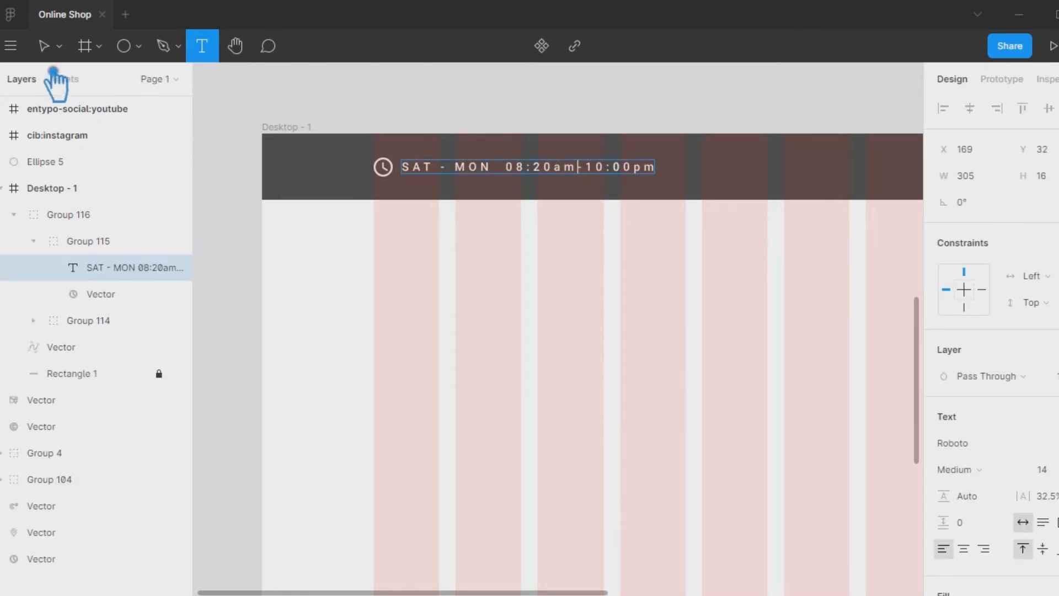
{"action": "left_click", "coordinate": [45, 47]}
{"action": "left_click", "coordinate": [676, 380]}
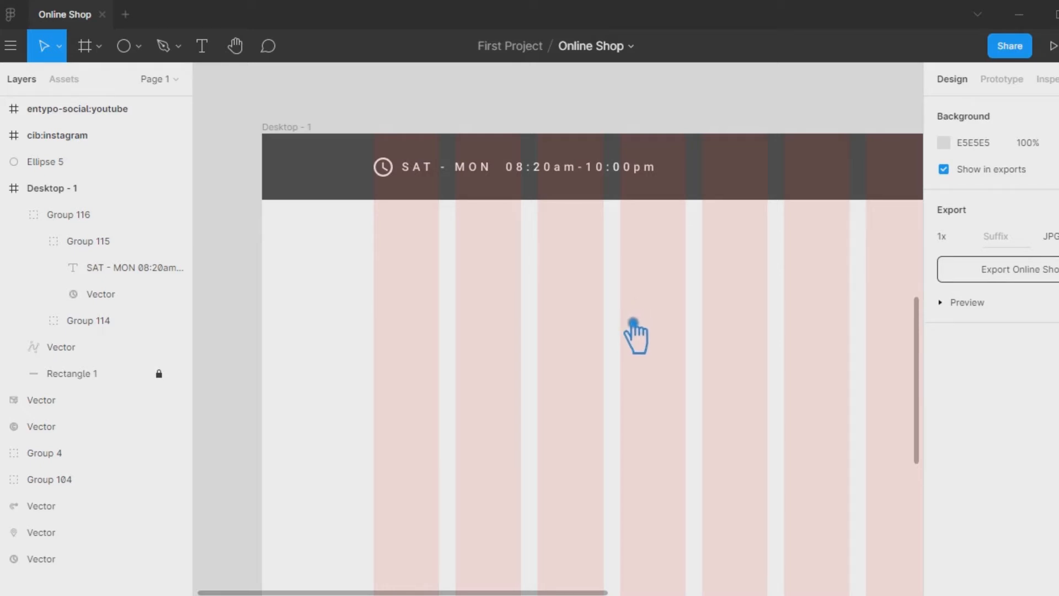
Ungroup the header contents and the nested opening-hours group so the text and clock icon are separate layers
{"action": "left_click", "coordinate": [576, 198]}
{"action": "right_click", "coordinate": [552, 199]}
{"action": "left_click", "coordinate": [552, 297]}
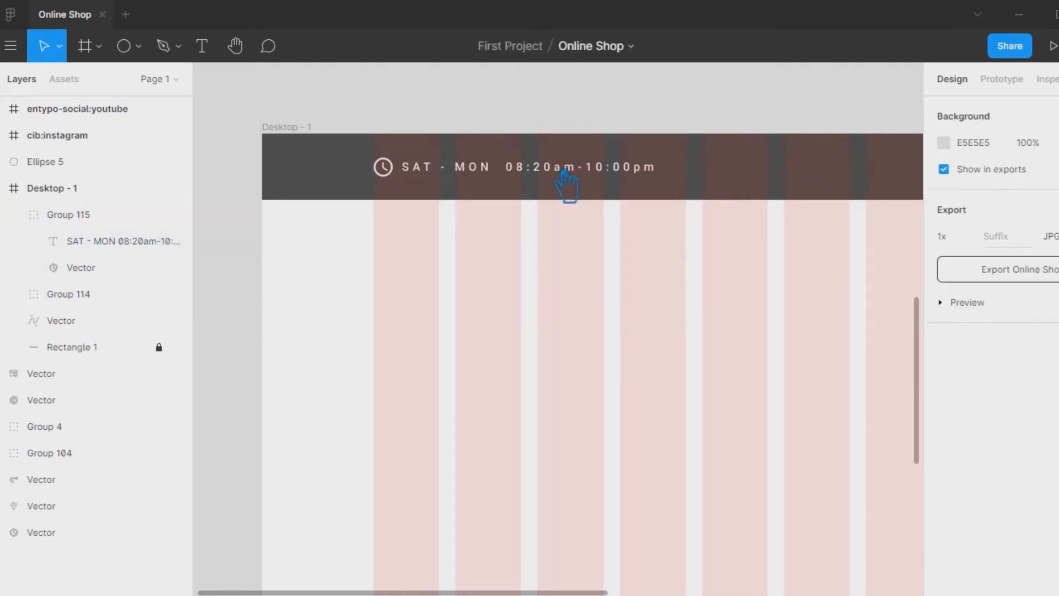
{"action": "left_click", "coordinate": [563, 199]}
{"action": "right_click", "coordinate": [534, 199]}
{"action": "left_click", "coordinate": [558, 300]}
{"action": "left_click", "coordinate": [553, 325]}
Duplicate the opening-hours text to its right at X 518 and change the copy to "OPENING HOURS"
{"action": "left_click_drag", "start_coordinate": [543, 168], "coordinate": [830, 171]}
{"action": "left_click", "coordinate": [202, 46]}
{"action": "left_click", "coordinate": [788, 172]}
{"action": "key", "text": "ctrl+a"}
{"action": "type", "text": "Op"}
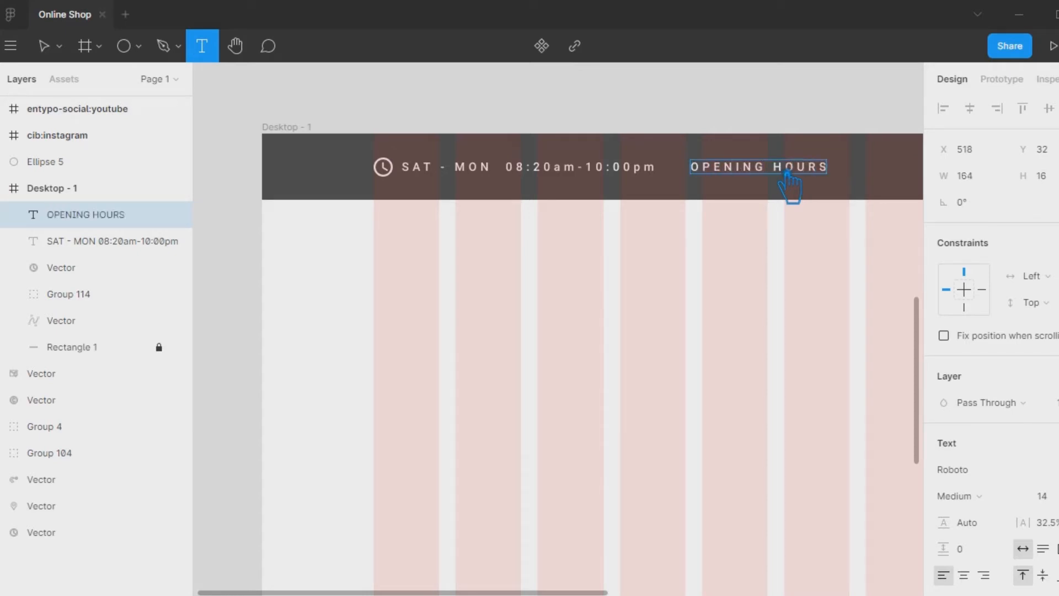
{"action": "left_click", "coordinate": [48, 49]}
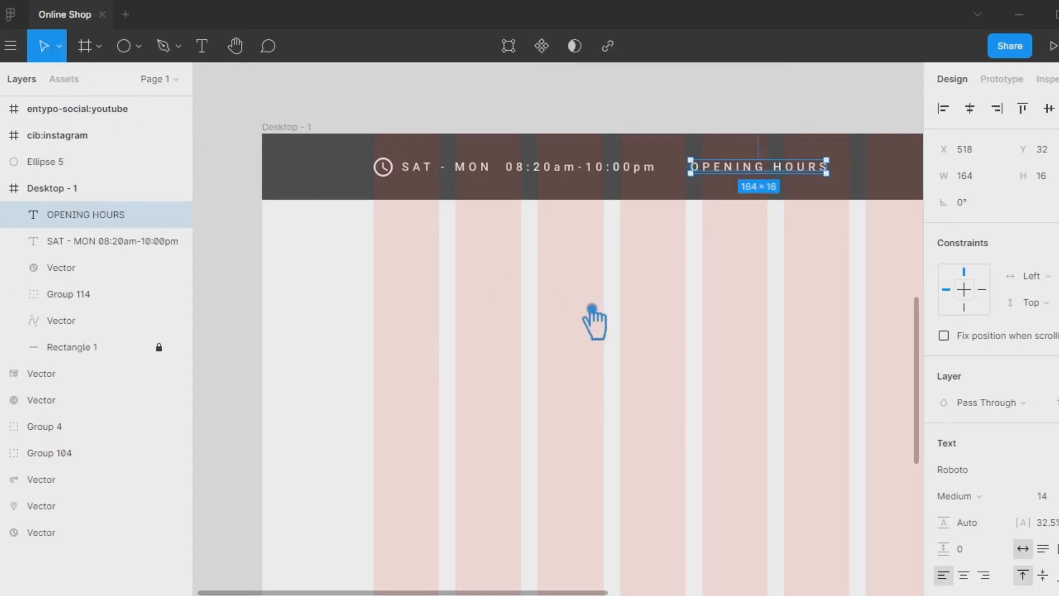
{"action": "left_click", "coordinate": [595, 341]}
{"action": "left_click", "coordinate": [789, 170]}
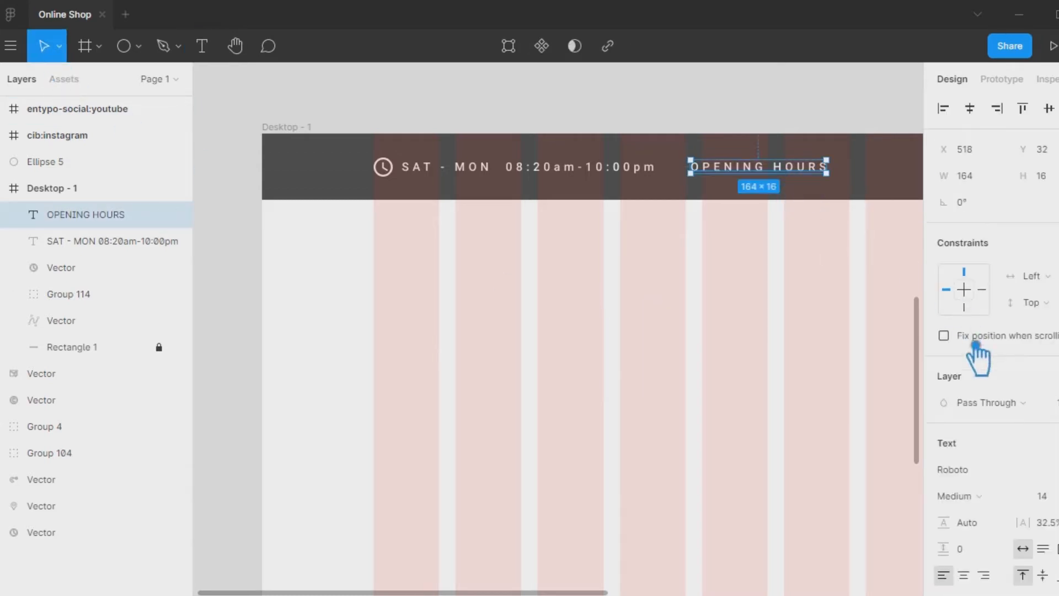
{"action": "scroll", "coordinate": [985, 419], "scroll_direction": "down", "scroll_amount": 4}
{"action": "left_click", "coordinate": [677, 373]}
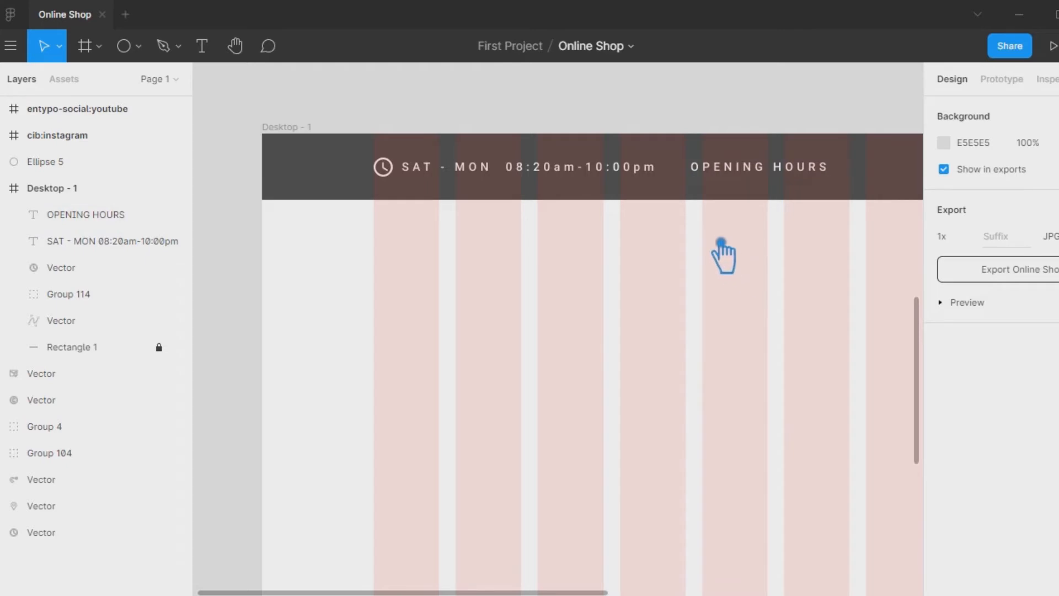
{"action": "left_click", "coordinate": [696, 168]}
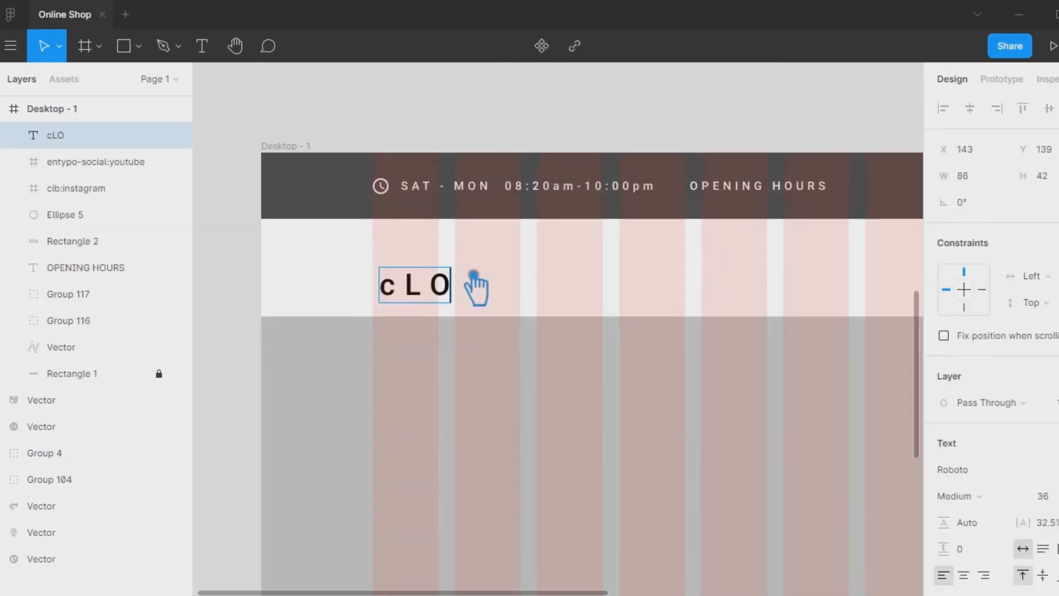
Replace the logo text below the header with "CLOTHING BASED" and place it on the first grid column at X 135, Y 118
{"action": "key", "text": "BackSpace"}
{"action": "key", "text": "BackSpace"}
{"action": "key", "text": "BackSpace"}
{"action": "type", "text": "CLO"}
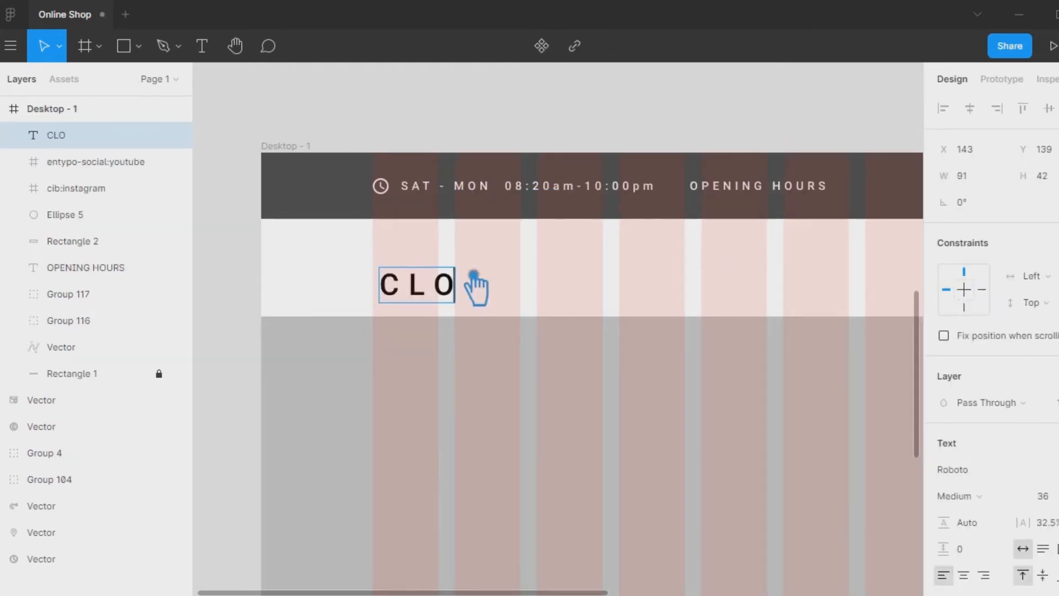
{"action": "type", "text": "THING BASED"}
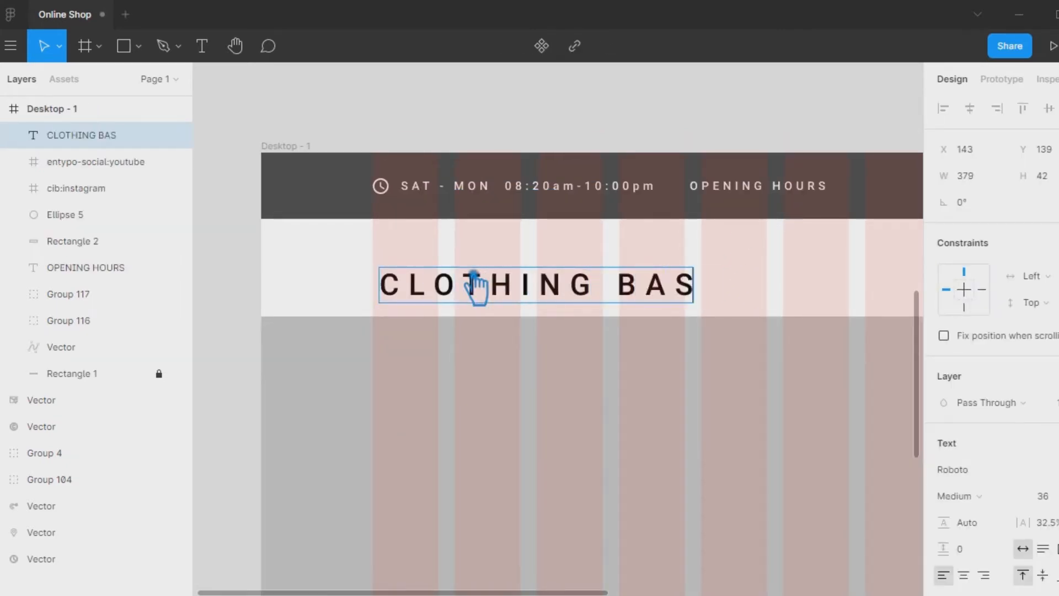
{"action": "key", "text": "Escape"}
{"action": "left_click_drag", "start_coordinate": [686, 303], "coordinate": [676, 287]}
Set the CLOTHING BASED text to Roboto Bold with 0.5% letter spacing
{"action": "left_click", "coordinate": [1004, 497]}
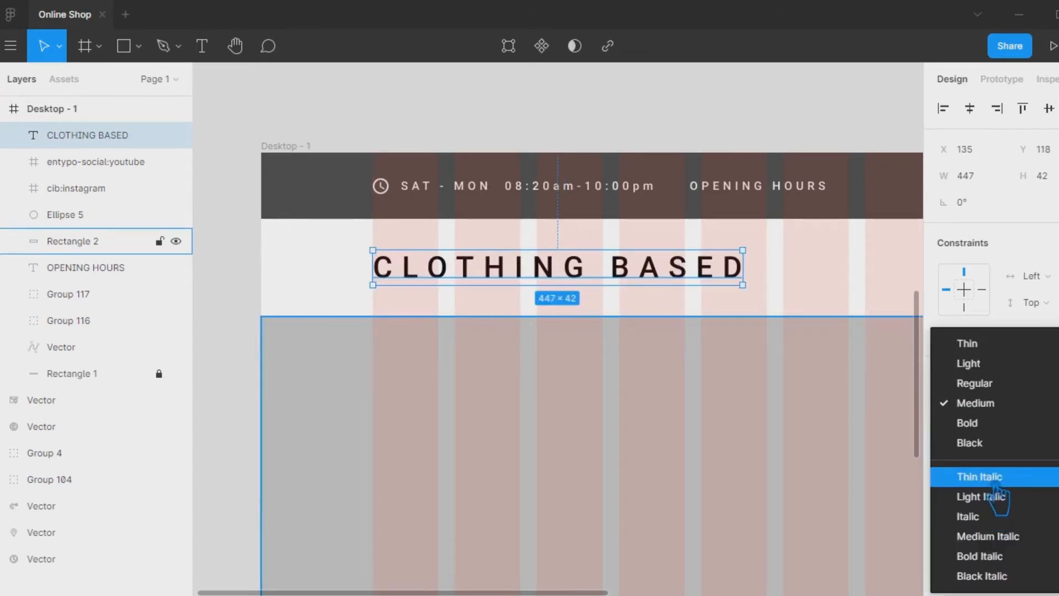
{"action": "left_click", "coordinate": [1001, 443]}
{"action": "left_click", "coordinate": [1000, 499]}
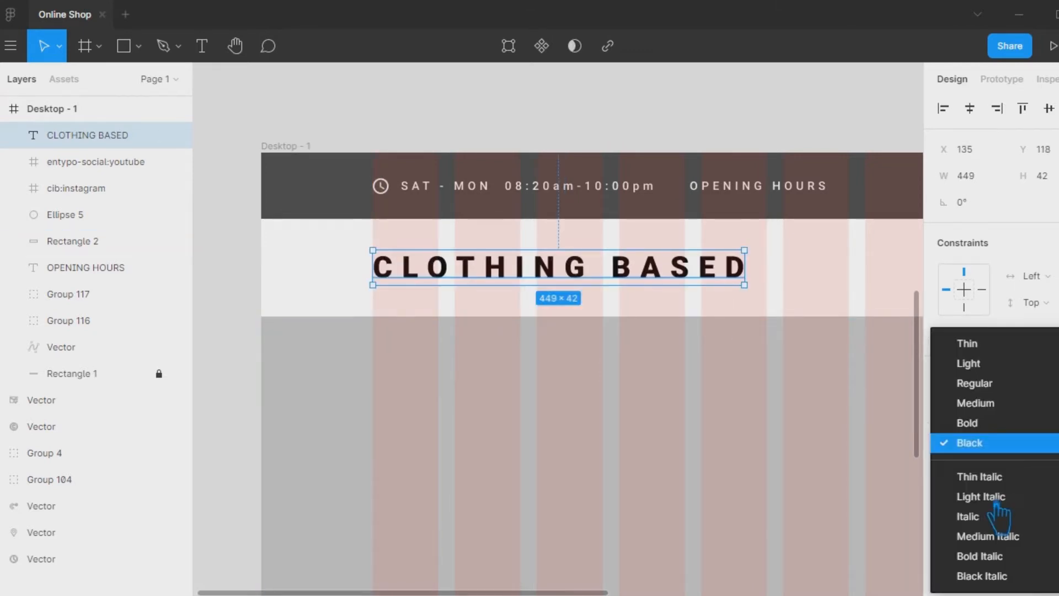
{"action": "left_click", "coordinate": [1015, 424]}
{"action": "left_click", "coordinate": [1044, 524]}
{"action": "left_click_drag", "start_coordinate": [1025, 523], "coordinate": [969, 529]}
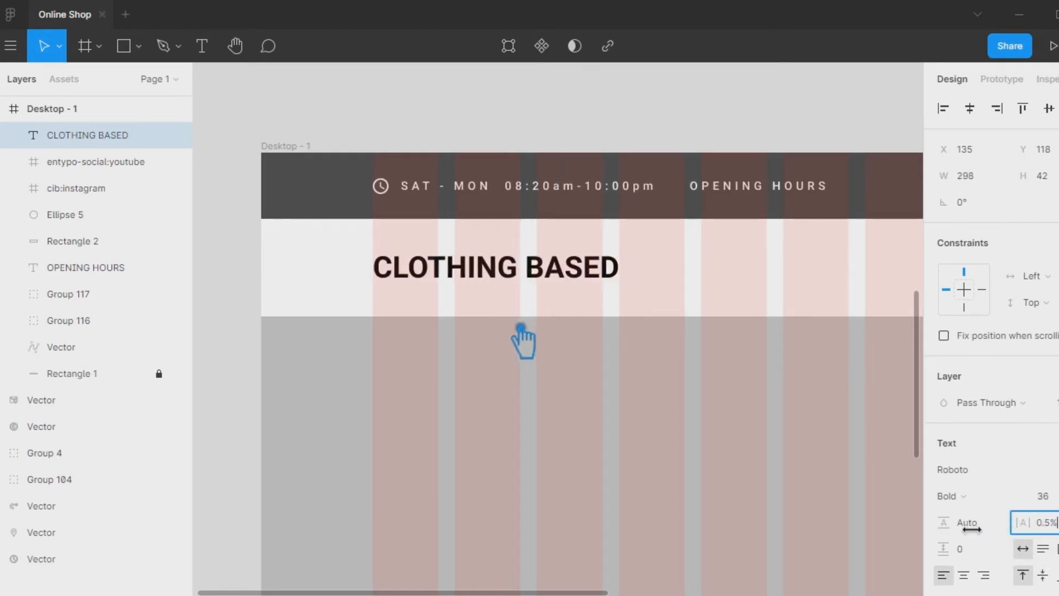
{"action": "left_click", "coordinate": [1048, 496]}
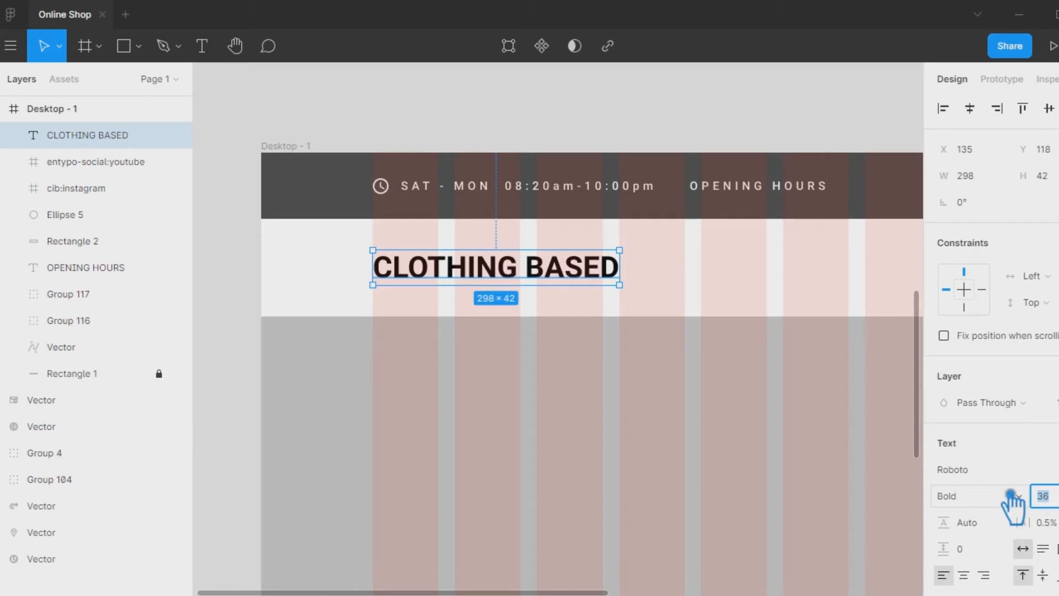
{"action": "key", "text": "Return"}
Replace the first word of the logo text so it reads "SEASON BASED"
{"action": "key", "text": "Return"}
{"action": "left_click_drag", "start_coordinate": [521, 271], "coordinate": [366, 272]}
{"action": "type", "text": "SEA"}
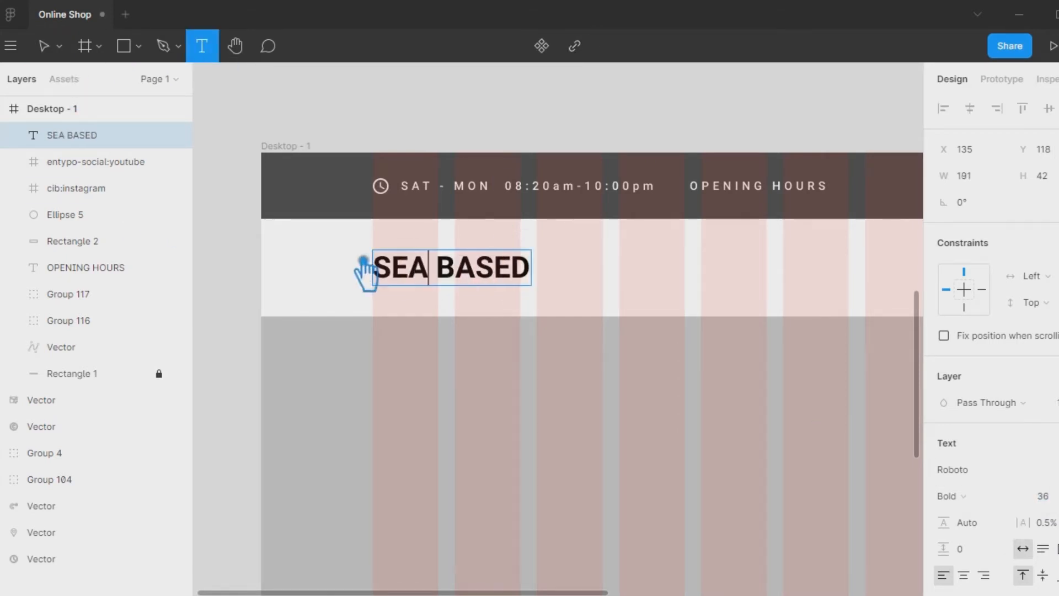
{"action": "type", "text": "SON"}
{"action": "left_click", "coordinate": [45, 46]}
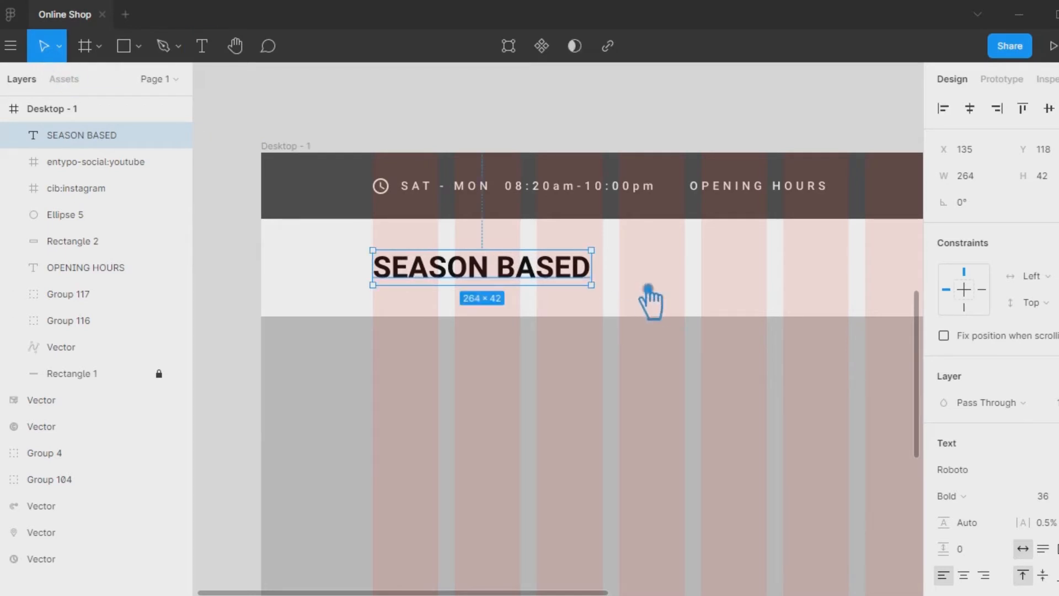
Duplicate the SEASON BASED text directly beneath the original and set the copy's font size to 20
{"action": "left_click", "coordinate": [520, 296]}
{"action": "mouse_move", "coordinate": [497, 283]}
{"action": "left_mouse_down"}
{"action": "mouse_move", "coordinate": [497, 271]}
{"action": "mouse_move", "coordinate": [497, 300]}
{"action": "left_mouse_up"}
{"action": "left_click", "coordinate": [1043, 496]}
{"action": "type", "text": "20"}
{"action": "key", "text": "Return"}
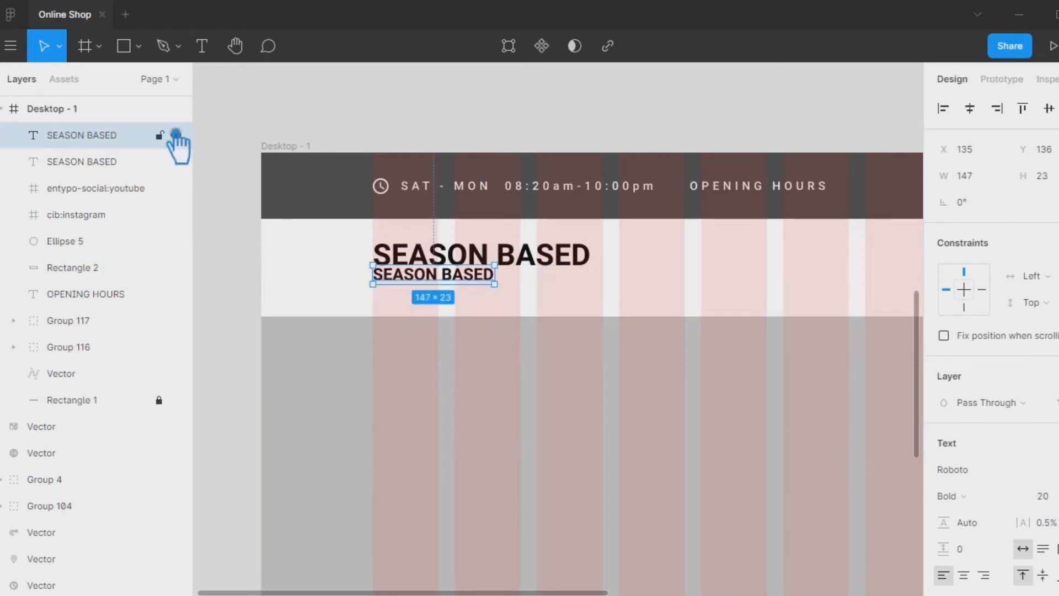
Change the smaller copy's text to "CLOTHING"
{"action": "key", "text": "Return"}
{"action": "type", "text": "CLOTHING"}
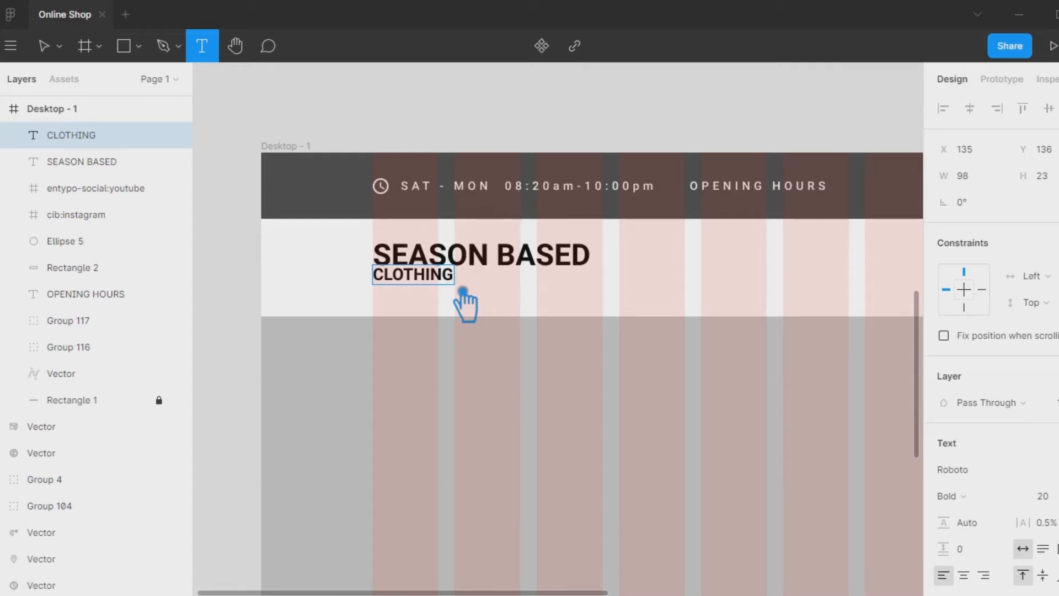
{"action": "left_click", "coordinate": [44, 45]}
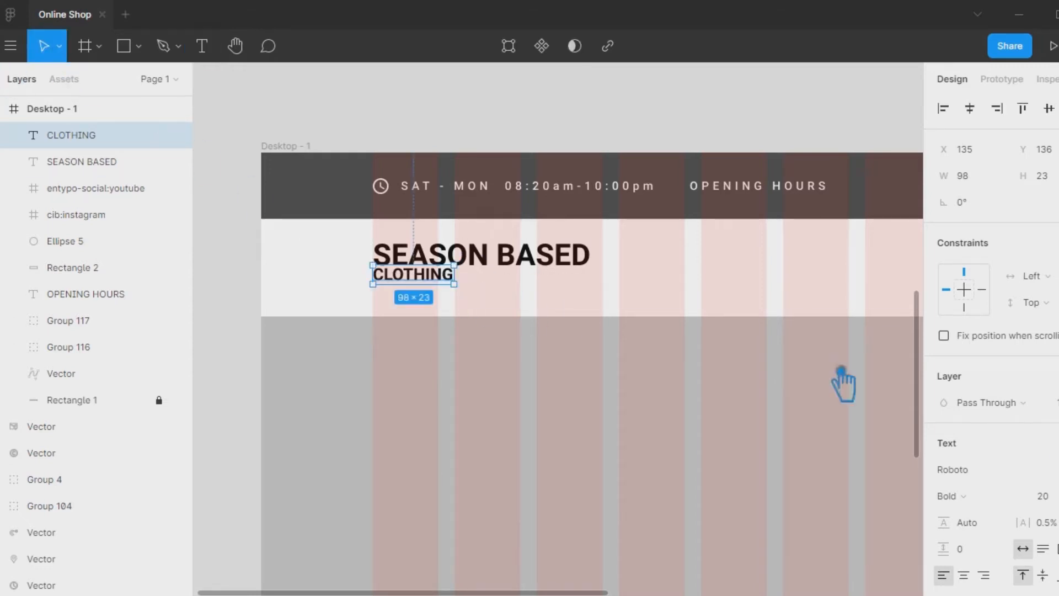
Widen the CLOTHING text's letter spacing to 115.5% and lower it to Y 145 beneath SEASON BASED
{"action": "left_click_drag", "start_coordinate": [1023, 523], "coordinate": [764, 312]}
{"action": "left_click", "coordinate": [752, 363]}
{"action": "left_click_drag", "start_coordinate": [553, 283], "coordinate": [553, 295]}
{"action": "left_click", "coordinate": [635, 282]}
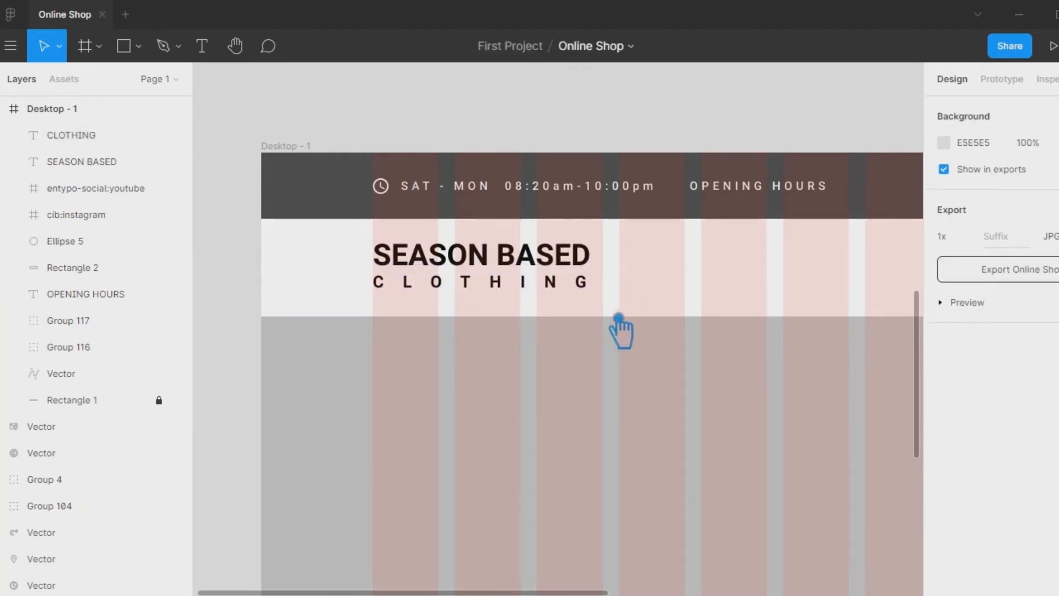
Reduce the CLOTHING text's letter spacing to 90.5% and centre it horizontally under SEASON BASED
{"action": "left_click_drag", "start_coordinate": [621, 318], "coordinate": [499, 248]}
{"action": "left_click", "coordinate": [969, 108]}
{"action": "left_click", "coordinate": [662, 282]}
{"action": "left_click", "coordinate": [555, 288]}
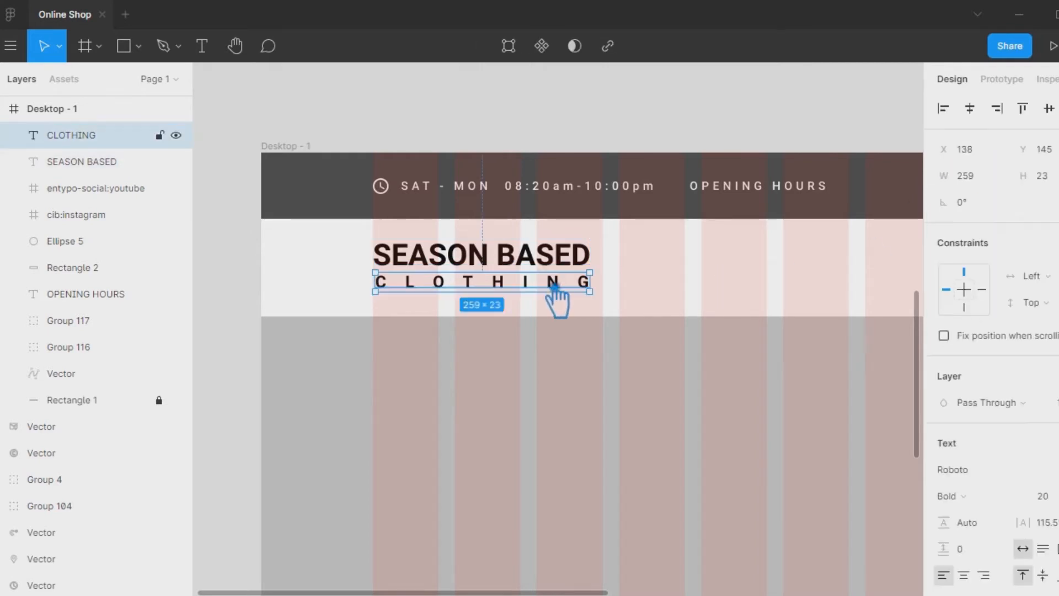
{"action": "left_click_drag", "start_coordinate": [1032, 522], "coordinate": [988, 522]}
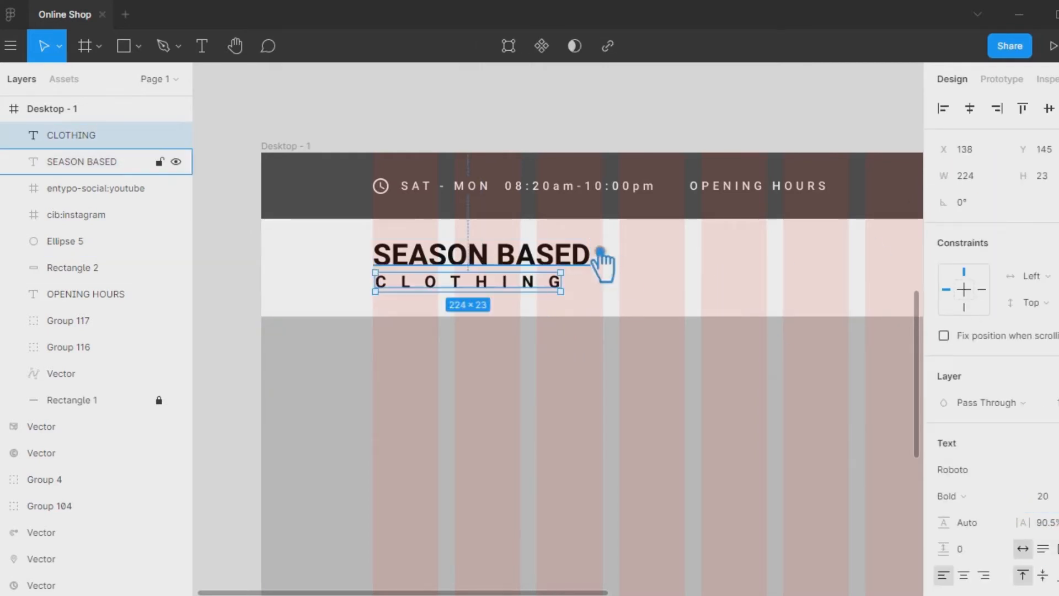
{"action": "left_click_drag", "start_coordinate": [622, 265], "coordinate": [406, 253]}
{"action": "left_click", "coordinate": [969, 108]}
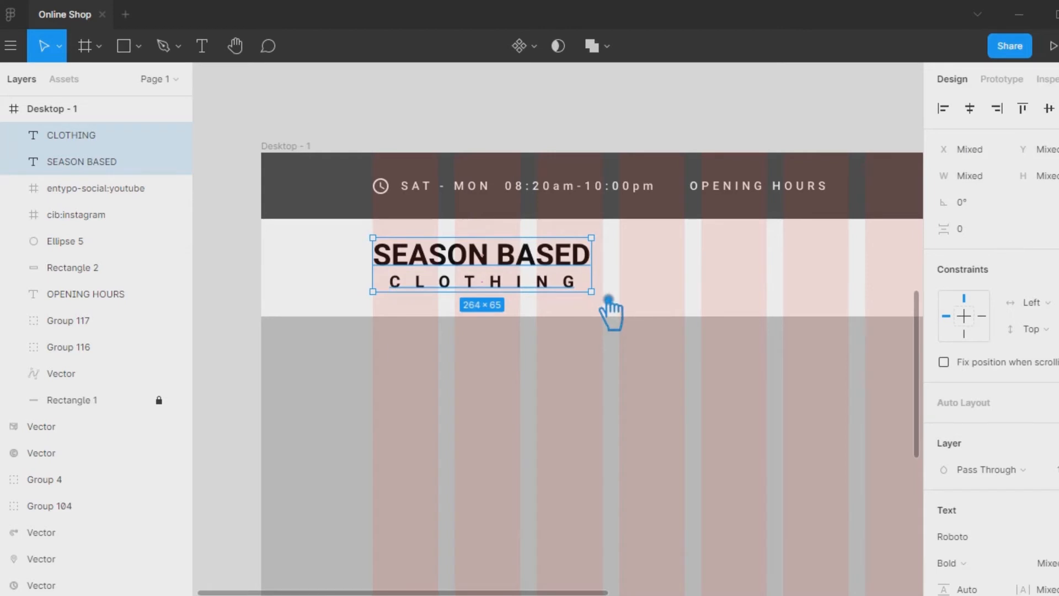
Reduce the SEASON BASED text's font size so the line is about 205 wide
{"action": "left_click_drag", "start_coordinate": [591, 291], "coordinate": [568, 284]}
{"action": "key", "text": "ctrl+z"}
{"action": "left_click", "coordinate": [650, 280]}
{"action": "left_click", "coordinate": [565, 262]}
{"action": "type", "text": "20"}
{"action": "key", "text": "Return"}
Set the CLOTHING text's font size to 14 and move it up close beneath SEASON BASED at X 135, Y 137
{"action": "left_click", "coordinate": [521, 287]}
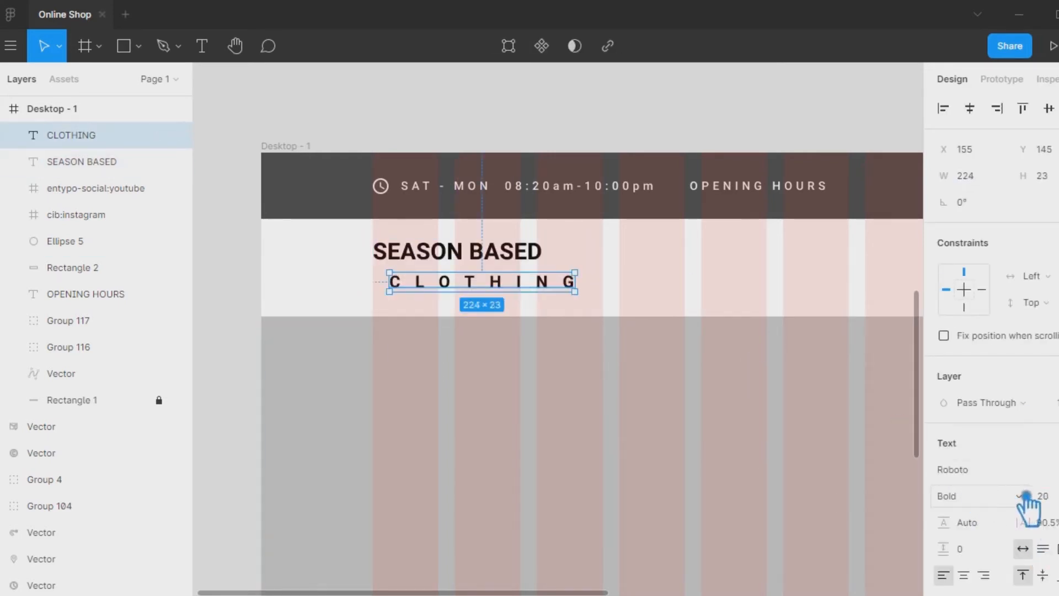
{"action": "key", "text": "Return"}
{"action": "left_click_drag", "start_coordinate": [480, 288], "coordinate": [468, 278]}
{"action": "key", "text": "Up"}
{"action": "key", "text": "Up"}
{"action": "key", "text": "Up"}
{"action": "key", "text": "Up"}
{"action": "key", "text": "Up"}
{"action": "key", "text": "Up"}
{"action": "key", "text": "Up"}
{"action": "key", "text": "Up"}
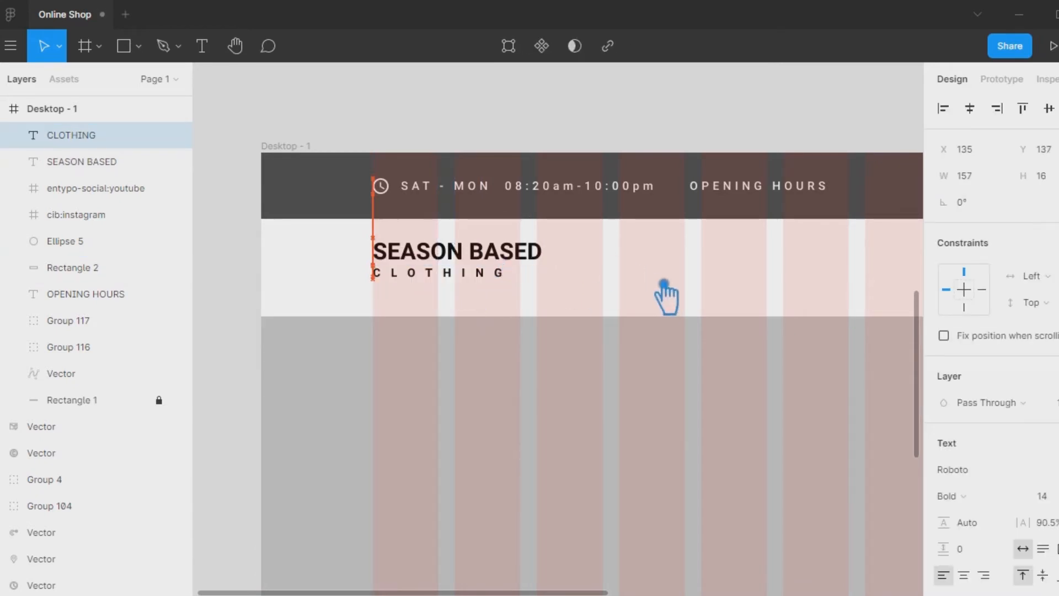
Tighten the CLOTHING text's letter spacing to 61.5% and centre it horizontally under SEASON BASED
{"action": "left_click_drag", "start_coordinate": [1025, 522], "coordinate": [984, 518]}
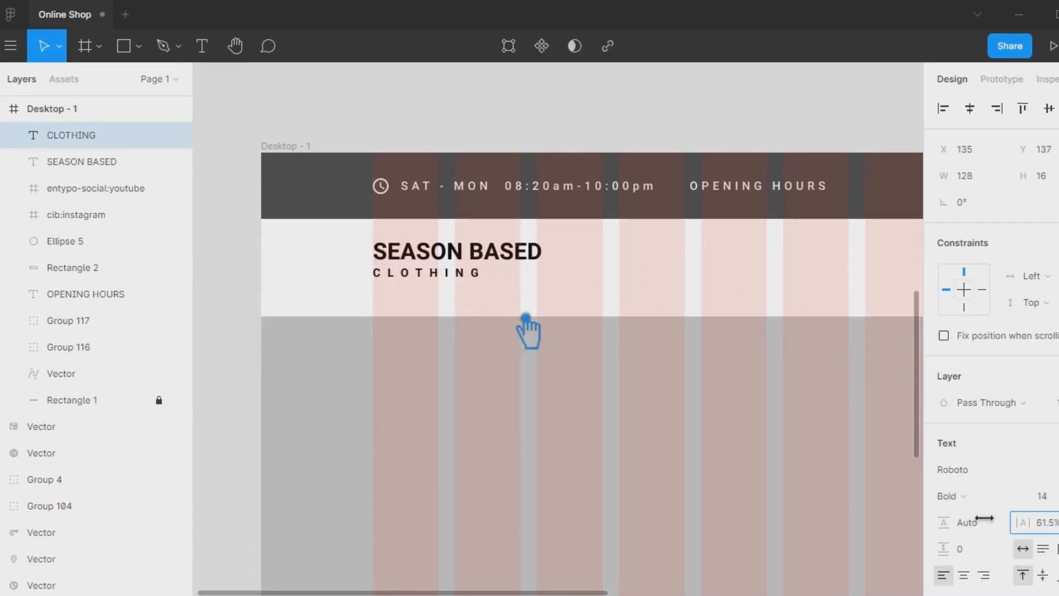
{"action": "left_click", "coordinate": [590, 292]}
{"action": "left_click_drag", "start_coordinate": [573, 288], "coordinate": [338, 249]}
{"action": "left_click", "coordinate": [970, 108]}
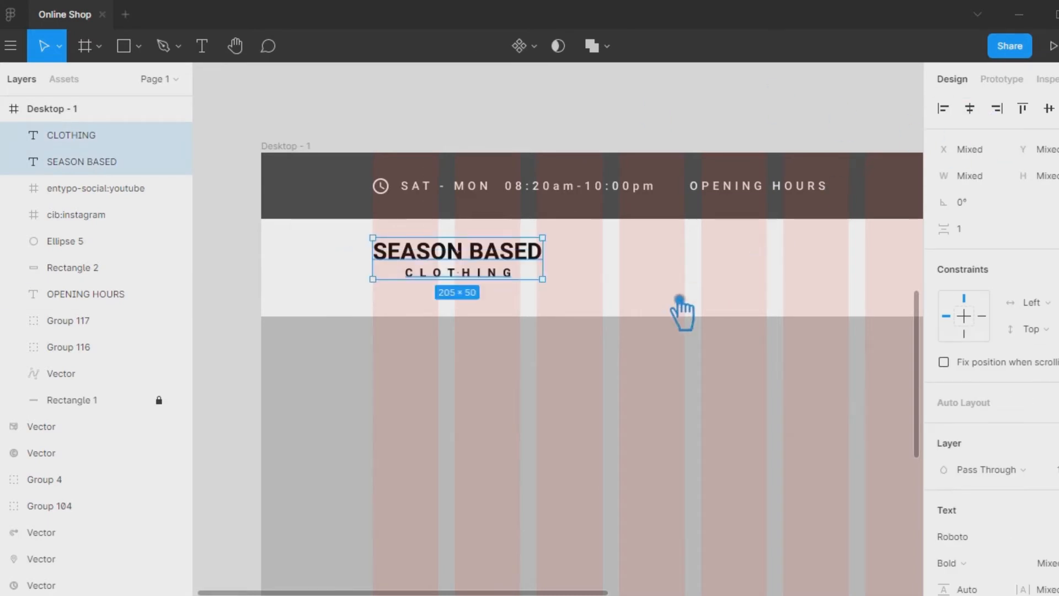
Group the SEASON BASED and CLOTHING texts and move the group down slightly to centre it in the white bar
{"action": "key", "text": "ctrl+g"}
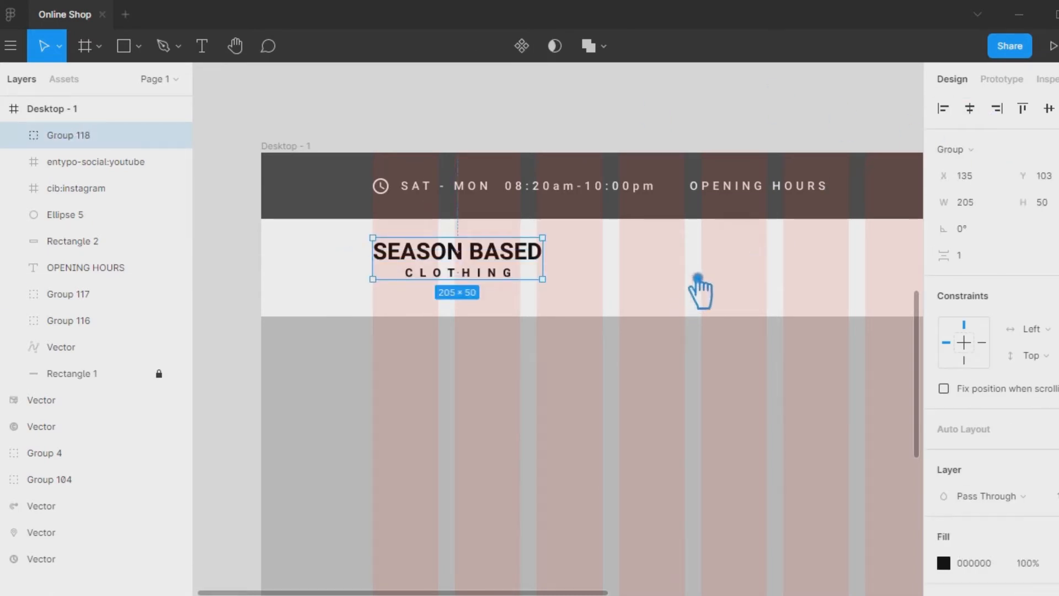
{"action": "left_click_drag", "start_coordinate": [485, 272], "coordinate": [484, 281]}
{"action": "left_click", "coordinate": [683, 295]}
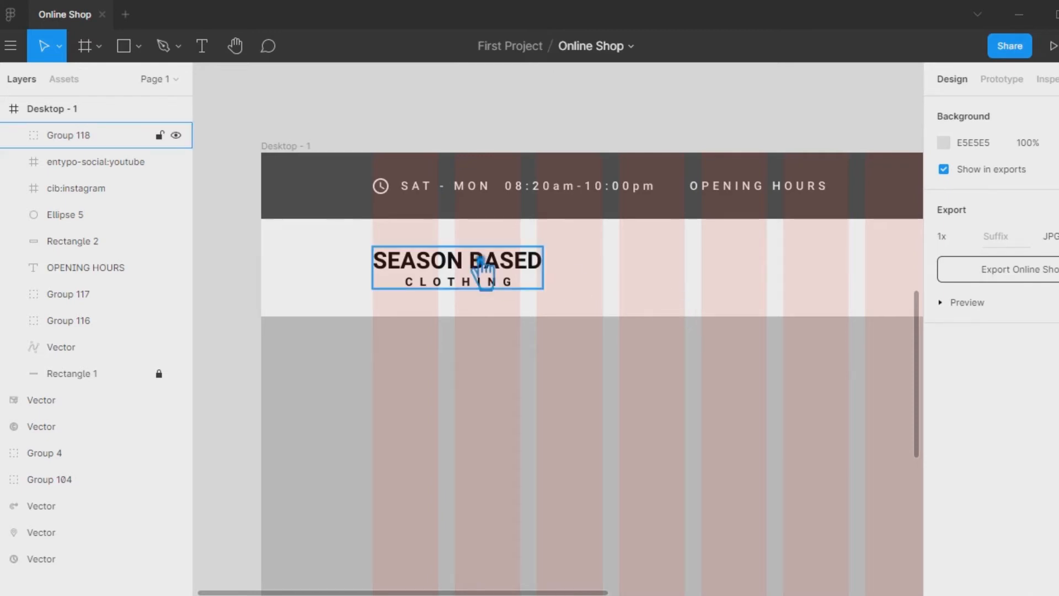
Ungroup the logo and recolour the SEASON BASED text a saturated orange-red
{"action": "right_click", "coordinate": [460, 269]}
{"action": "left_click", "coordinate": [491, 302]}
{"action": "left_click", "coordinate": [636, 272]}
{"action": "left_click", "coordinate": [497, 267]}
{"action": "scroll", "coordinate": [1033, 556], "scroll_direction": "down", "scroll_amount": 4}
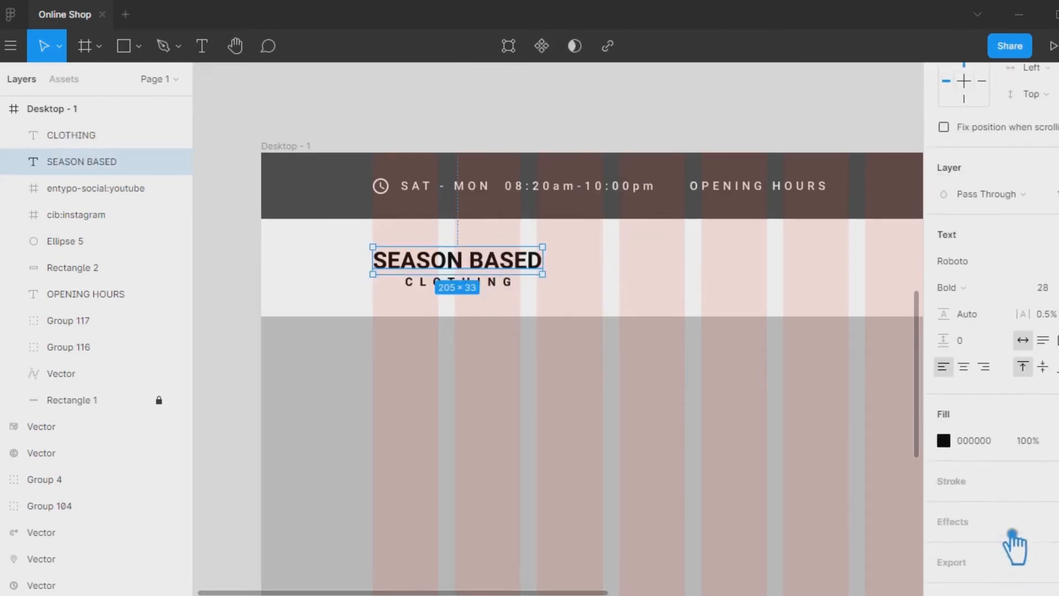
{"action": "left_click", "coordinate": [953, 422]}
{"action": "left_click", "coordinate": [835, 403]}
{"action": "left_click_drag", "start_coordinate": [846, 239], "coordinate": [853, 282]}
{"action": "left_click_drag", "start_coordinate": [919, 283], "coordinate": [907, 250]}
{"action": "left_click_drag", "start_coordinate": [836, 405], "coordinate": [798, 426]}
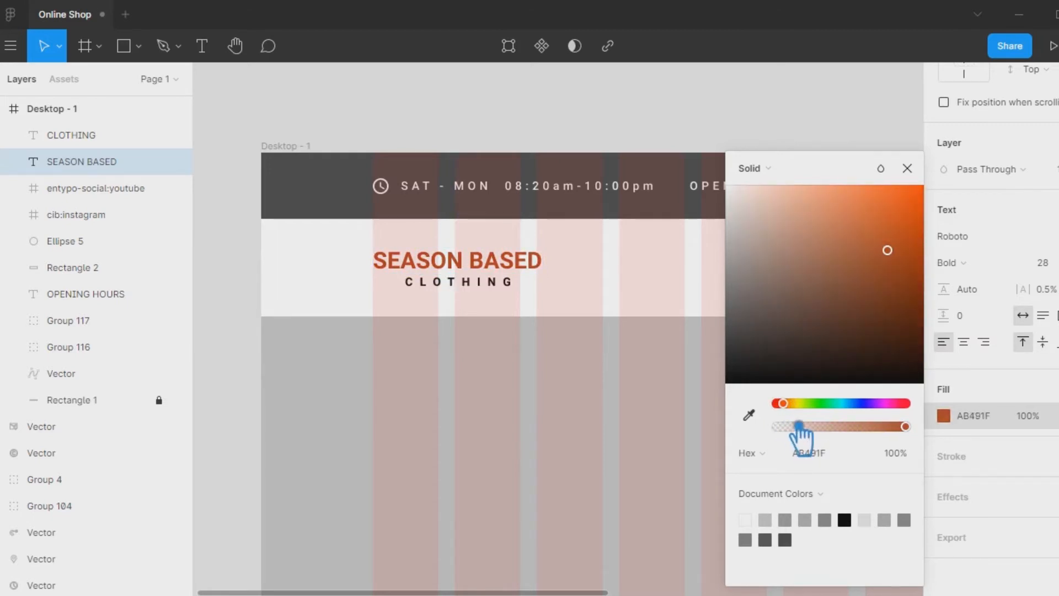
{"action": "left_click_drag", "start_coordinate": [887, 250], "coordinate": [923, 247]}
Recolour the CLOTHING text beneath SEASON BASED to a medium grey
{"action": "left_click", "coordinate": [493, 285]}
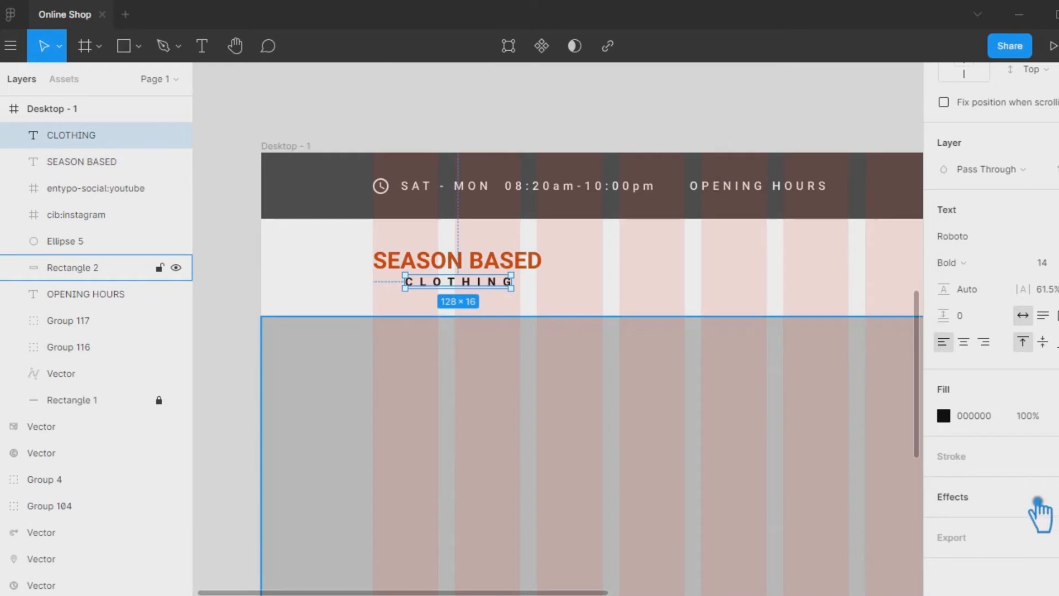
{"action": "left_click", "coordinate": [956, 418]}
{"action": "left_click_drag", "start_coordinate": [756, 280], "coordinate": [726, 287]}
{"action": "left_click", "coordinate": [608, 268]}
Widen the grey CLOTHING text's letter spacing and set its font size to 12
{"action": "left_click", "coordinate": [497, 282]}
{"action": "left_click_drag", "start_coordinate": [1024, 523], "coordinate": [1058, 523]}
{"action": "left_click_drag", "start_coordinate": [620, 315], "coordinate": [626, 317]}
{"action": "left_click", "coordinate": [1036, 497]}
{"action": "type", "text": "12"}
{"action": "key", "text": "Return"}
Centre SEASON BASED and CLOTHING horizontally on each other and group them again as the logo
{"action": "left_click", "coordinate": [384, 265], "text": "shift"}
{"action": "left_click", "coordinate": [981, 111]}
{"action": "key", "text": "ctrl+g"}
{"action": "left_click", "coordinate": [669, 274]}
{"action": "left_click_drag", "start_coordinate": [460, 270], "coordinate": [461, 271]}
{"action": "left_click", "coordinate": [672, 291]}
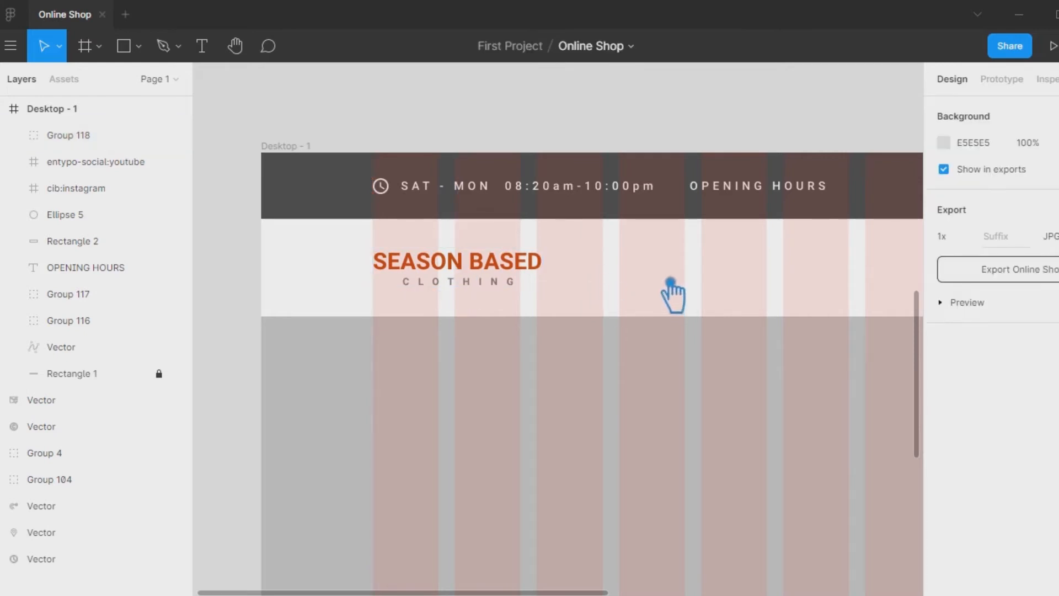
Add a bold size 18 HOME text in the white bar beside the logo with its letter spacing reduced to 38.5%
{"action": "scroll", "coordinate": [674, 284], "scroll_direction": "right", "scroll_amount": 5}
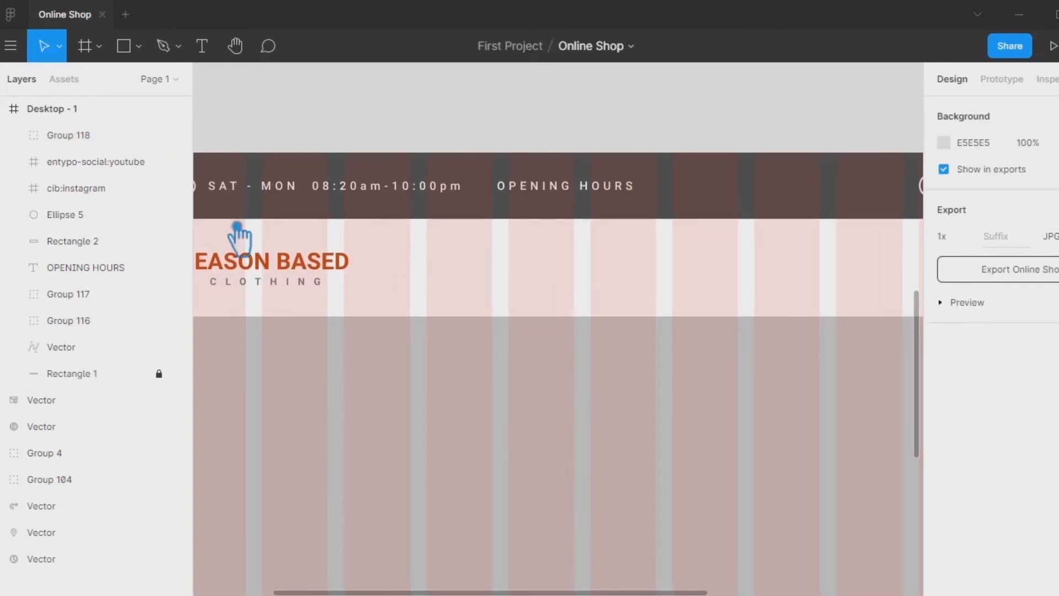
{"action": "key", "text": "t"}
{"action": "left_click", "coordinate": [506, 268]}
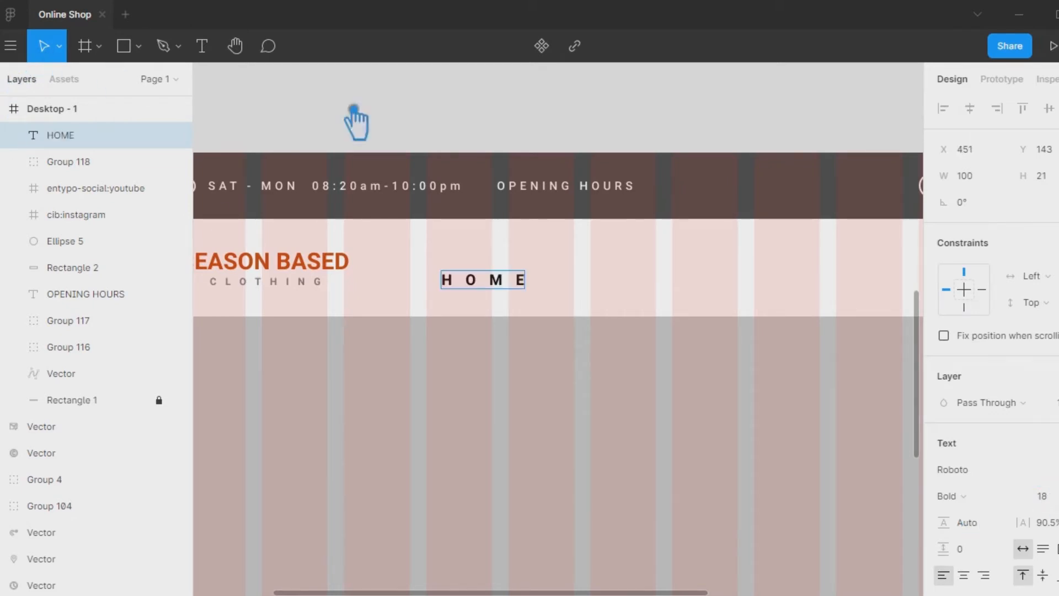
{"action": "left_click", "coordinate": [648, 290]}
{"action": "left_click_drag", "start_coordinate": [1024, 522], "coordinate": [939, 517]}
{"action": "left_click", "coordinate": [667, 298]}
Duplicate HOME to its right at X 611, Y 129 and change the copy's text to SHOP
{"action": "left_click_drag", "start_coordinate": [503, 288], "coordinate": [620, 276]}
{"action": "left_click", "coordinate": [216, 57]}
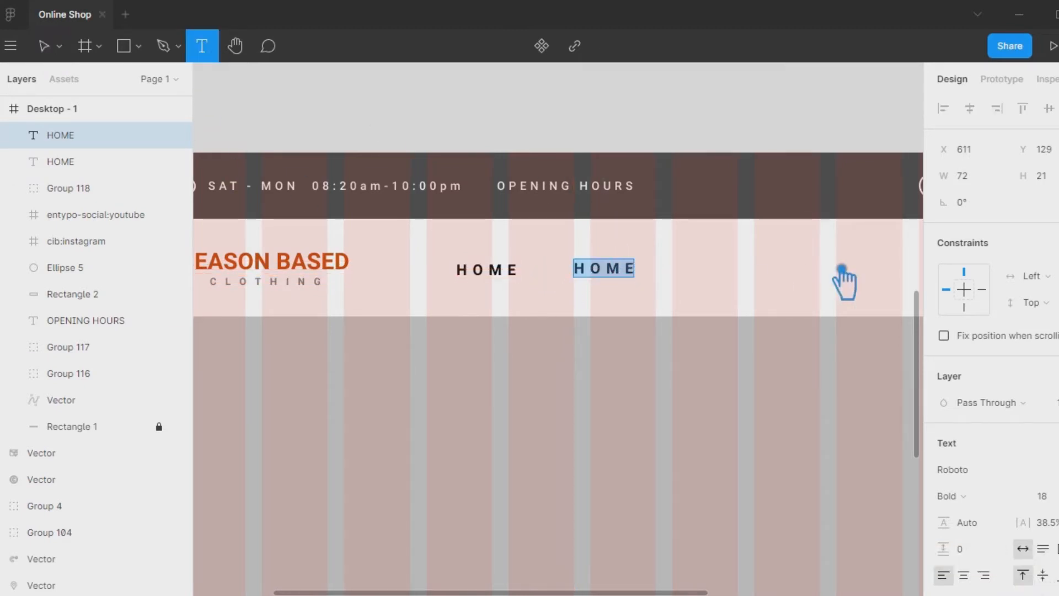
{"action": "type", "text": "SH"}
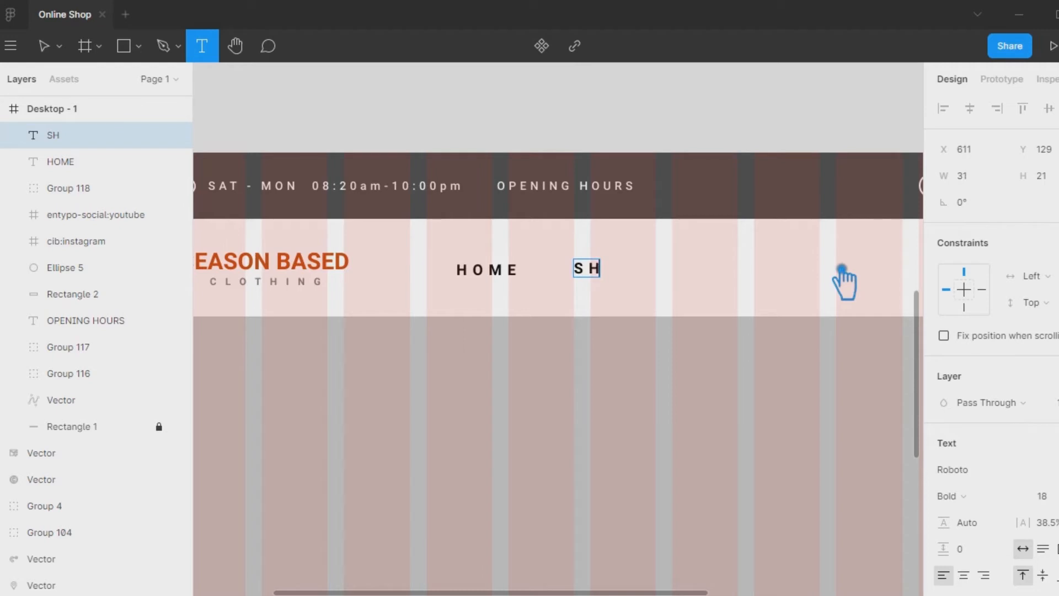
{"action": "key", "text": "Escape"}
Duplicate SHOP to X 740, Y 131 and change the copy's text to CLOTHING
{"action": "left_click_drag", "start_coordinate": [628, 274], "coordinate": [715, 273]}
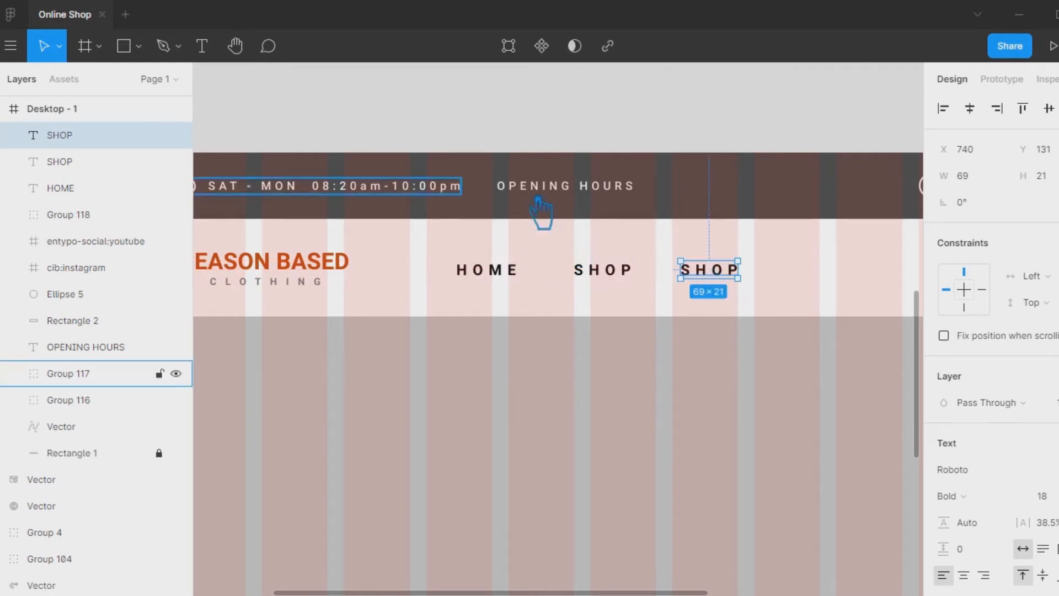
{"action": "left_click", "coordinate": [211, 51]}
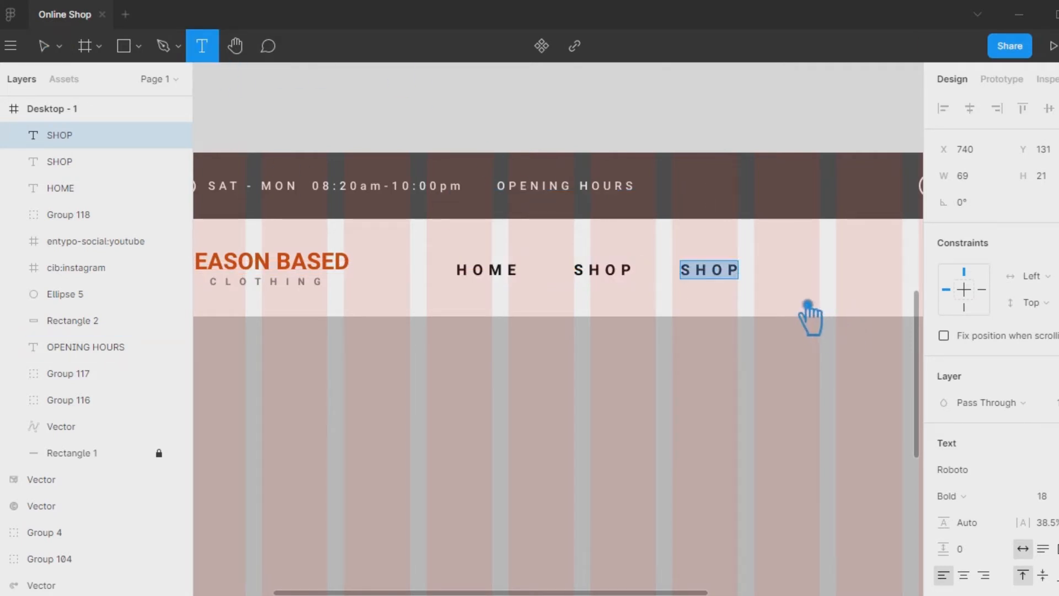
{"action": "type", "text": "CLOTHING"}
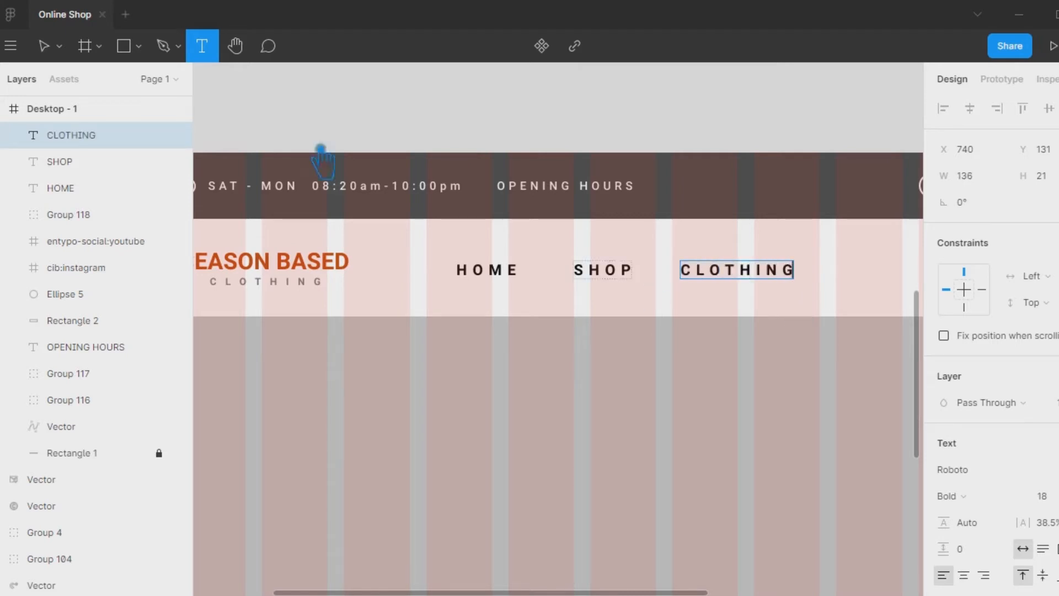
{"action": "left_click", "coordinate": [50, 47]}
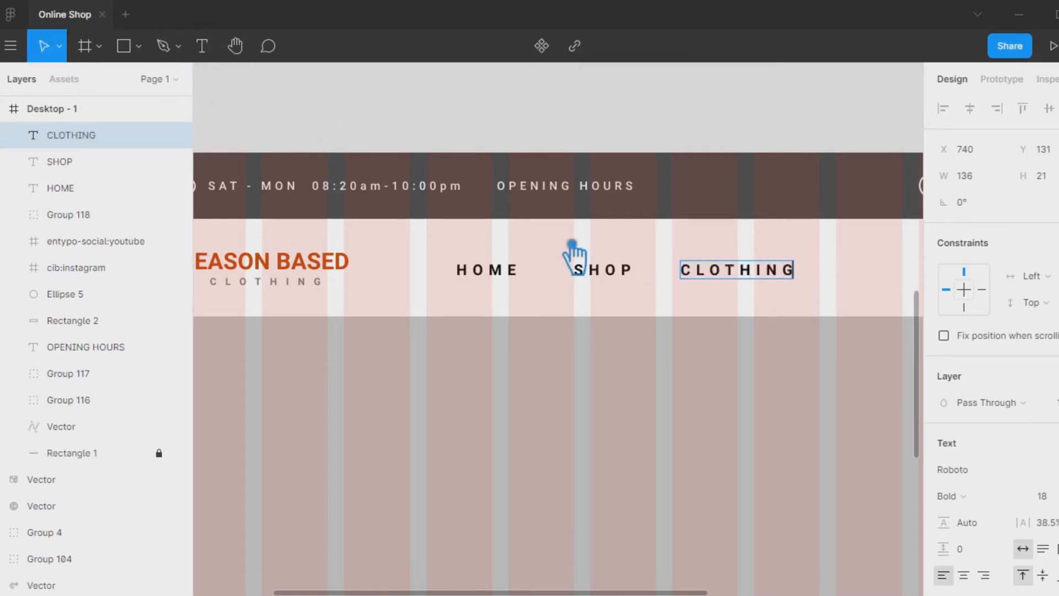
{"action": "left_click_drag", "start_coordinate": [751, 285], "coordinate": [750, 284]}
{"action": "left_click", "coordinate": [847, 284]}
Duplicate the CLOTHING menu item to X 922, Y 131 and change the copy's text to ACCESSORIES
{"action": "left_click_drag", "start_coordinate": [849, 293], "coordinate": [651, 305]}
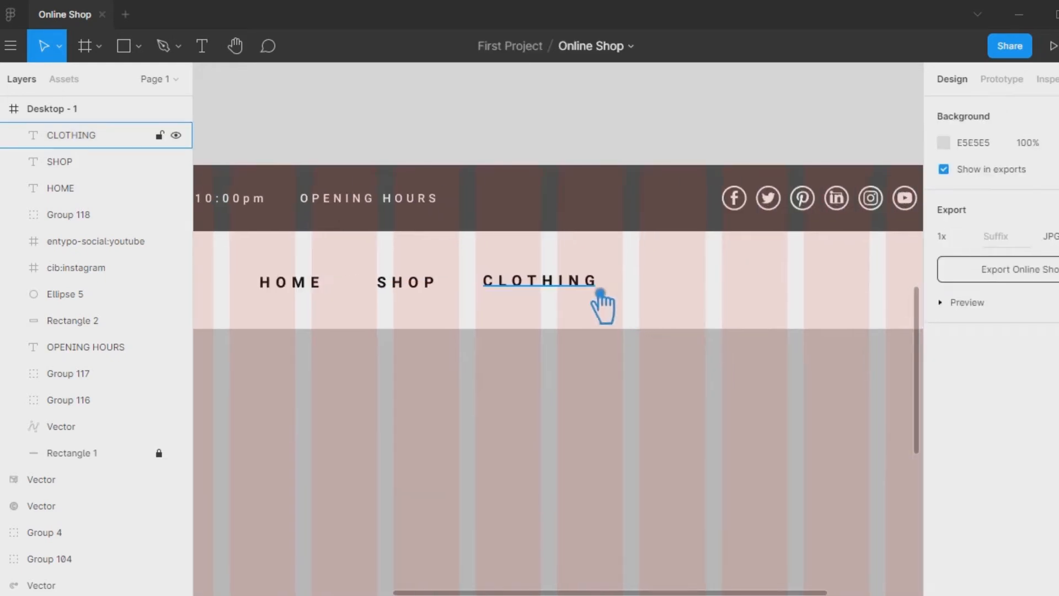
{"action": "left_click_drag", "start_coordinate": [571, 302], "coordinate": [721, 303]}
{"action": "double_click", "coordinate": [701, 281]}
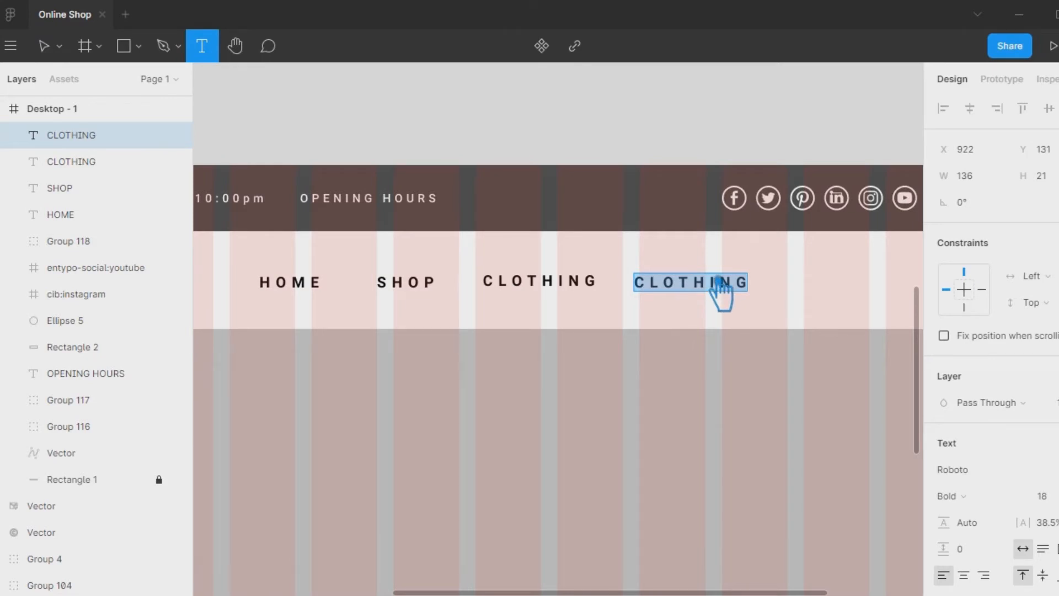
{"action": "type", "text": "ACCESSORIES"}
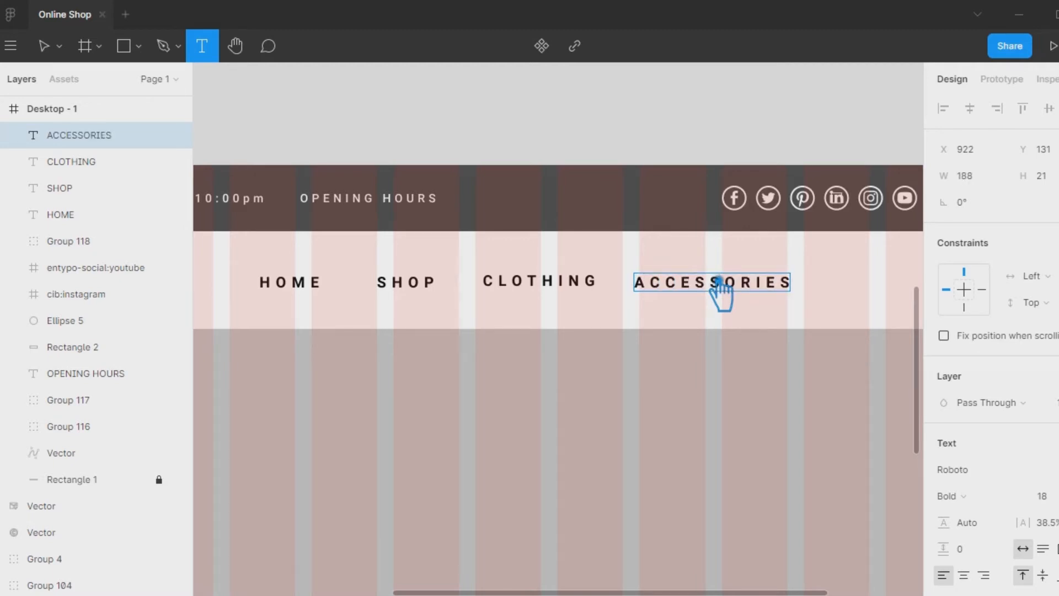
{"action": "left_click", "coordinate": [52, 53]}
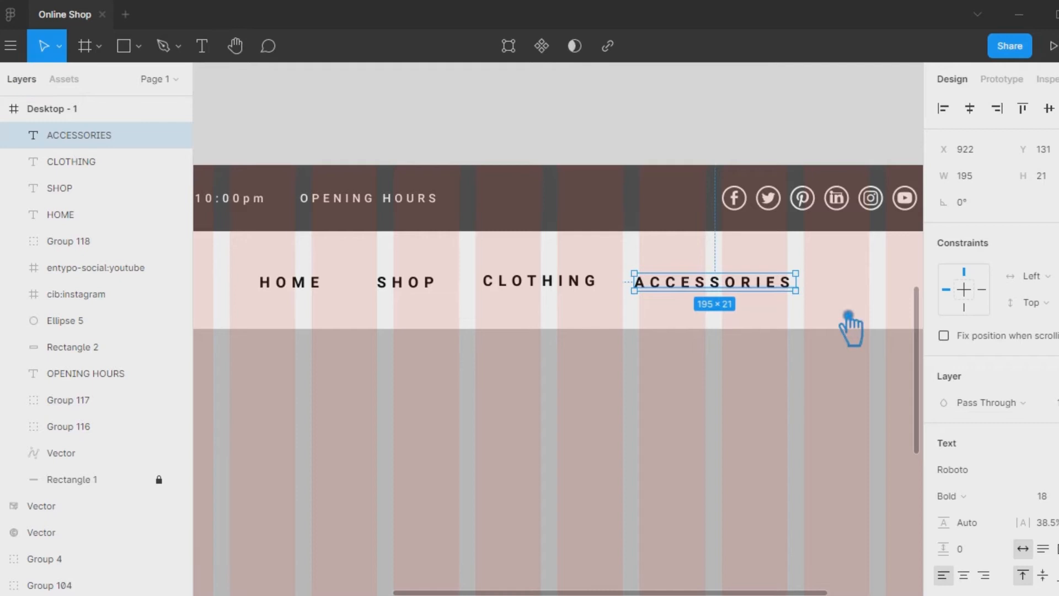
Add an ABOUT US text after ACCESSORIES and place it at X 1149, Y 131
{"action": "left_click_drag", "start_coordinate": [848, 314], "coordinate": [747, 331]}
{"action": "key", "text": "Return"}
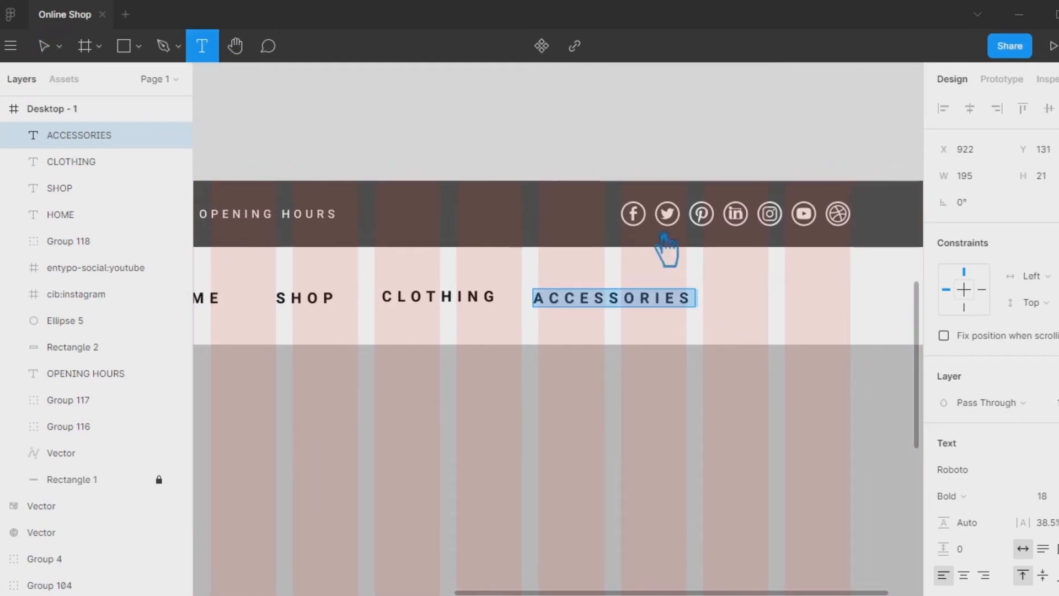
{"action": "left_click", "coordinate": [738, 306]}
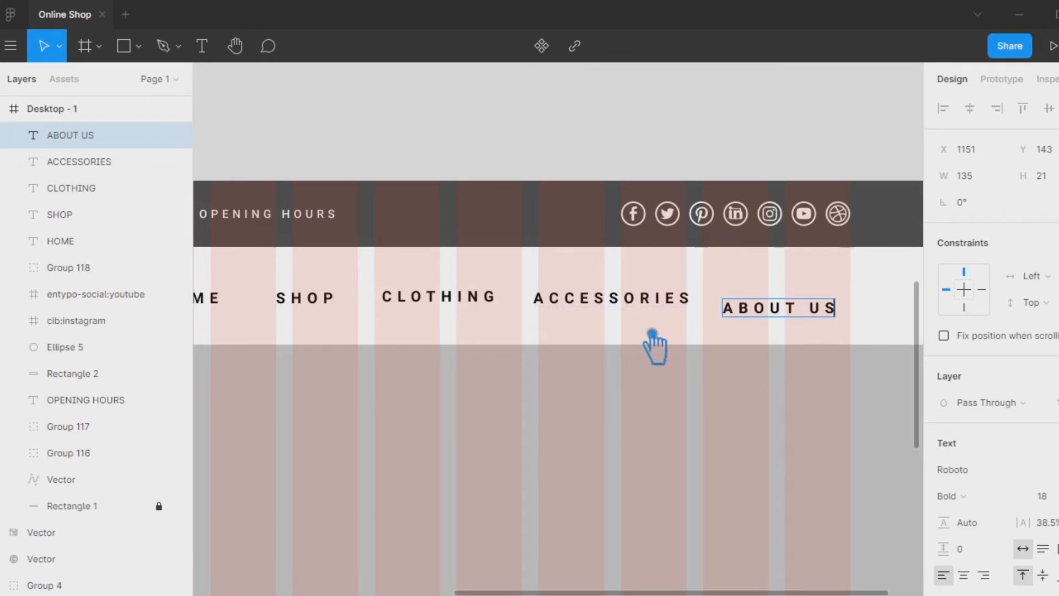
{"action": "left_click_drag", "start_coordinate": [784, 313], "coordinate": [782, 307]}
Duplicate ABOUT US to X 1321, Y 129 and change the copy's text to CONTACT
{"action": "left_click_drag", "start_coordinate": [588, 313], "coordinate": [505, 304]}
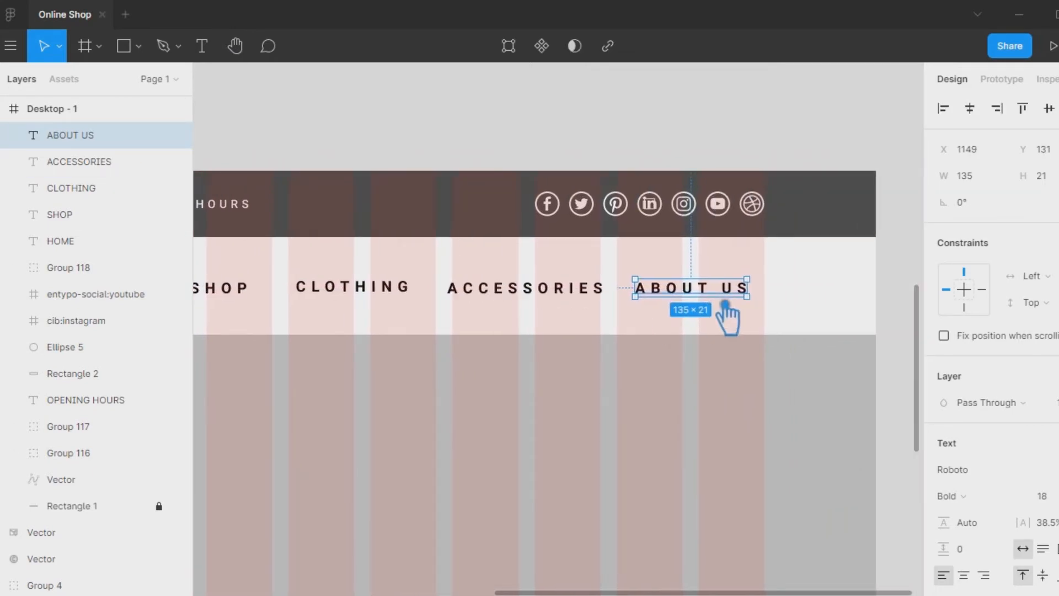
{"action": "left_click_drag", "start_coordinate": [696, 314], "coordinate": [836, 308], "text": "alt"}
{"action": "key", "text": "Return"}
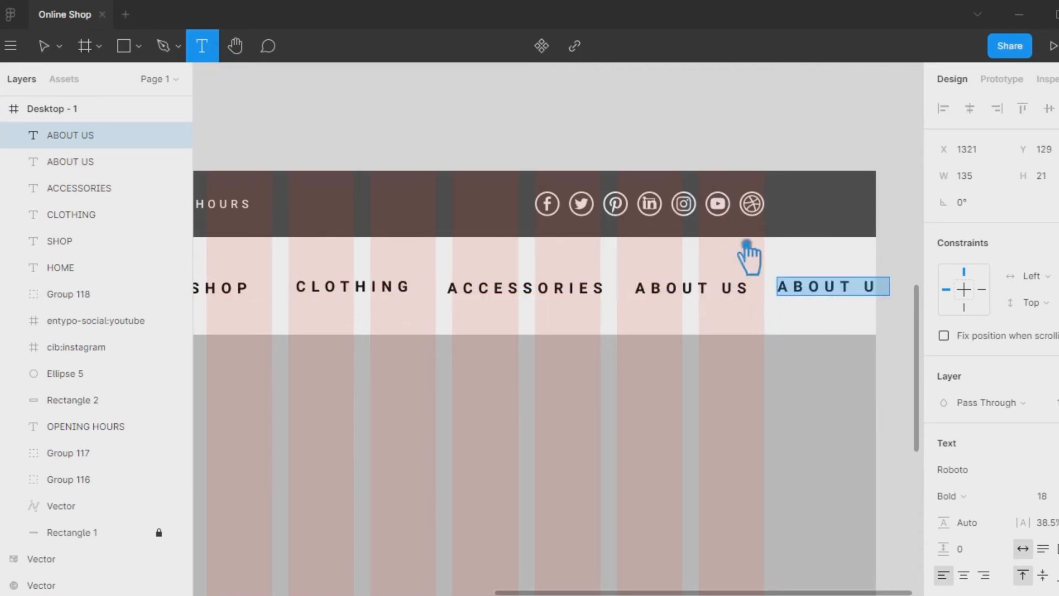
{"action": "type", "text": "CONTAC"}
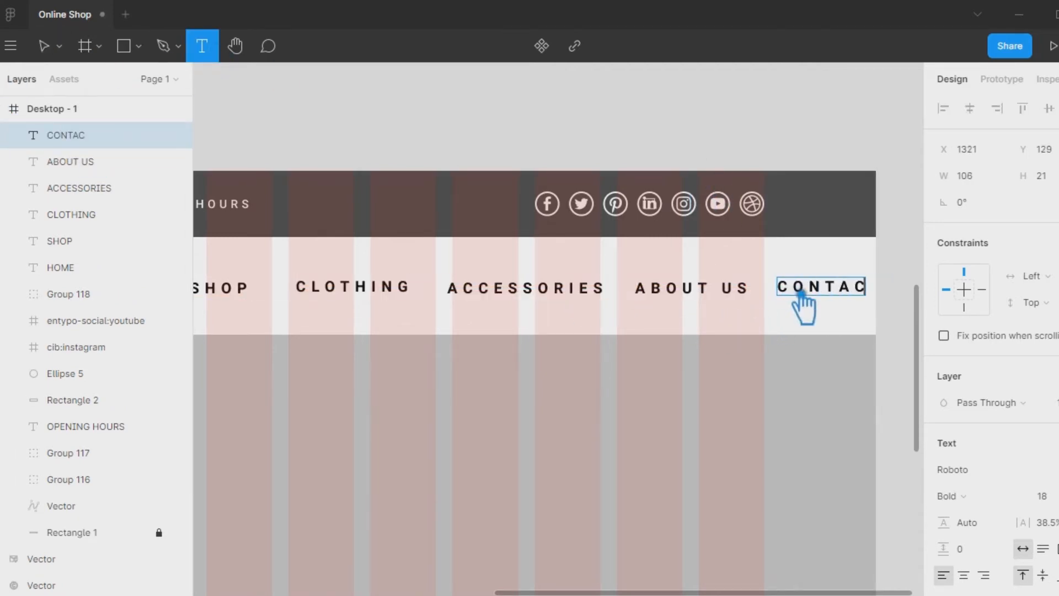
{"action": "left_click", "coordinate": [57, 46]}
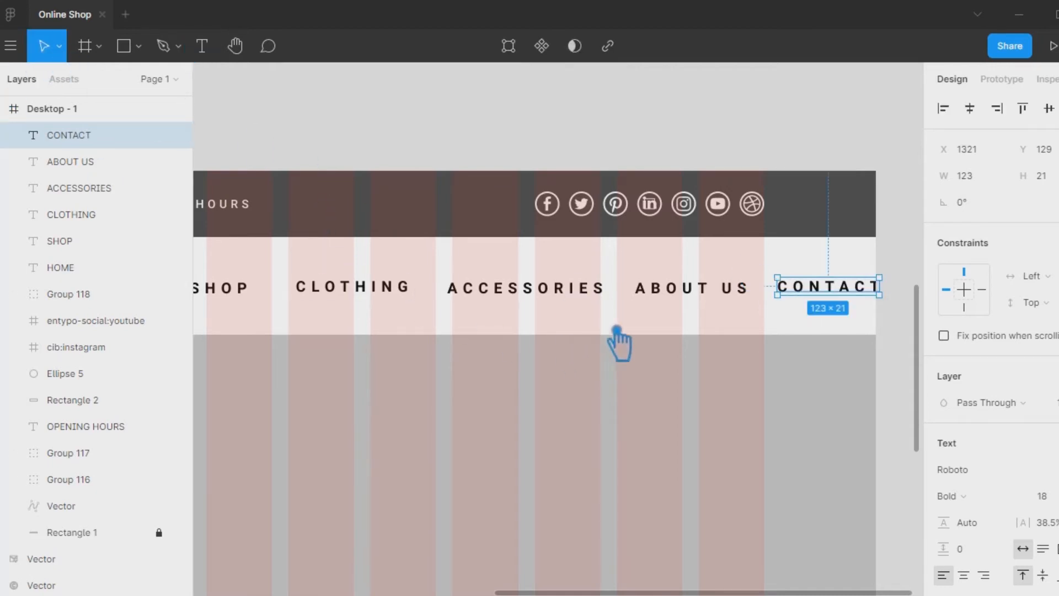
Shift all six menu items left towards the logo and reduce their letter spacing to 9.5%
{"action": "scroll", "coordinate": [815, 335], "scroll_direction": "left", "scroll_amount": 5}
{"action": "scroll", "coordinate": [523, 309], "scroll_direction": "down", "scroll_amount": 3}
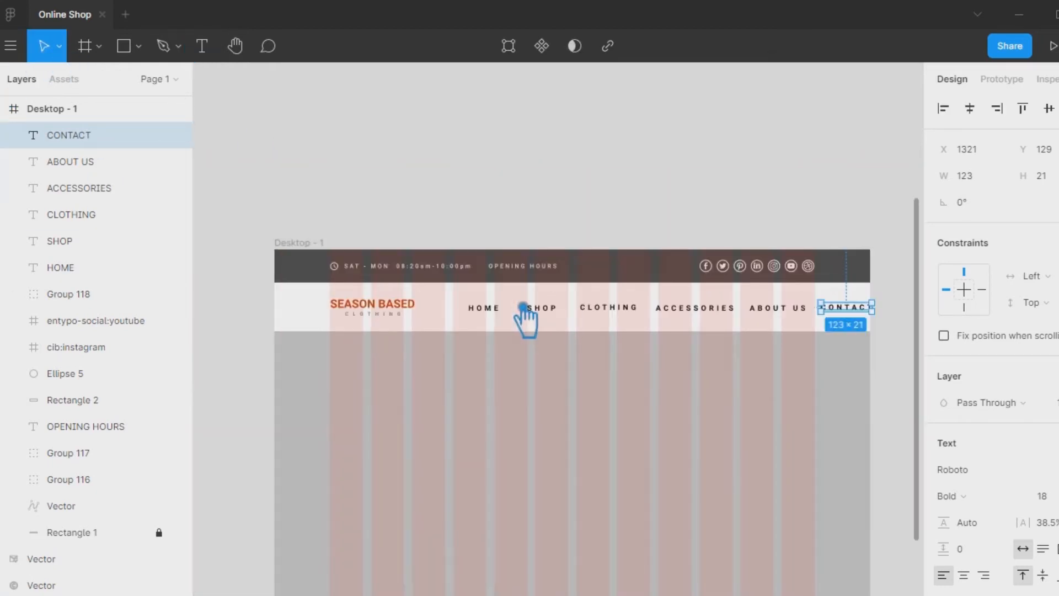
{"action": "left_click_drag", "start_coordinate": [900, 319], "coordinate": [444, 312]}
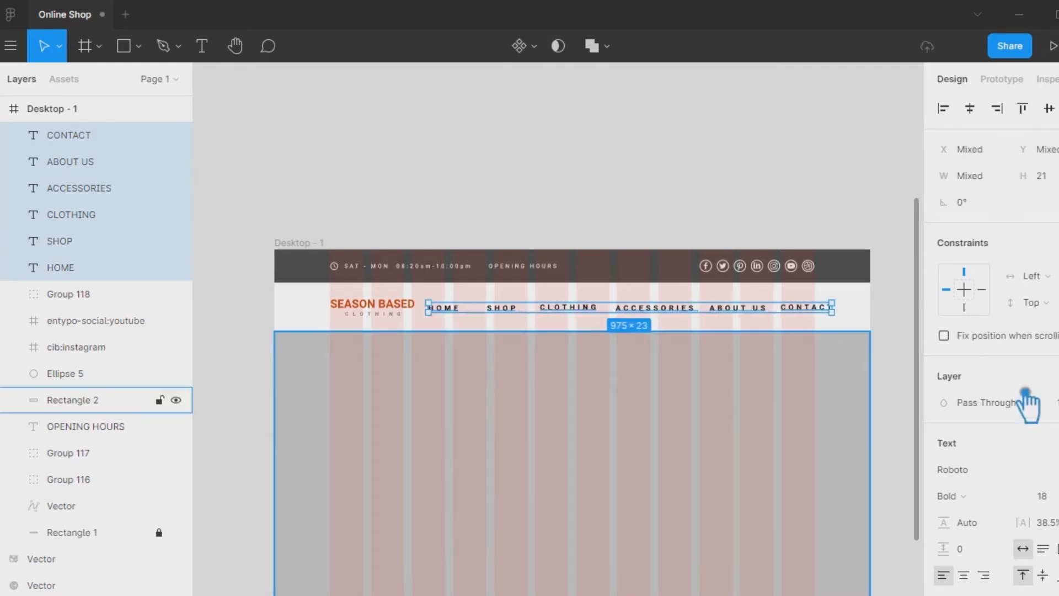
{"action": "left_click_drag", "start_coordinate": [1053, 538], "coordinate": [532, 312]}
Align CONTACT's end with the last grid column and move HOME and SHOP closer to CLOTHING
{"action": "left_click", "coordinate": [830, 304]}
{"action": "left_click", "coordinate": [819, 310]}
{"action": "left_click_drag", "start_coordinate": [453, 307], "coordinate": [485, 327]}
Align the six menu items on their vertical centres and distribute their horizontal spacing evenly
{"action": "left_click_drag", "start_coordinate": [839, 331], "coordinate": [458, 291]}
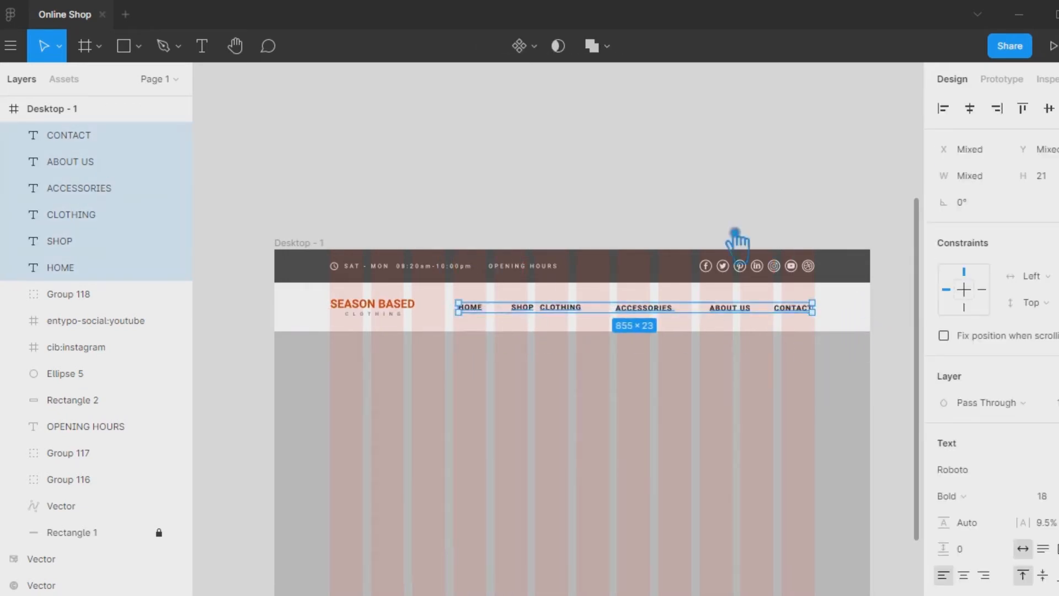
{"action": "left_click", "coordinate": [1049, 108]}
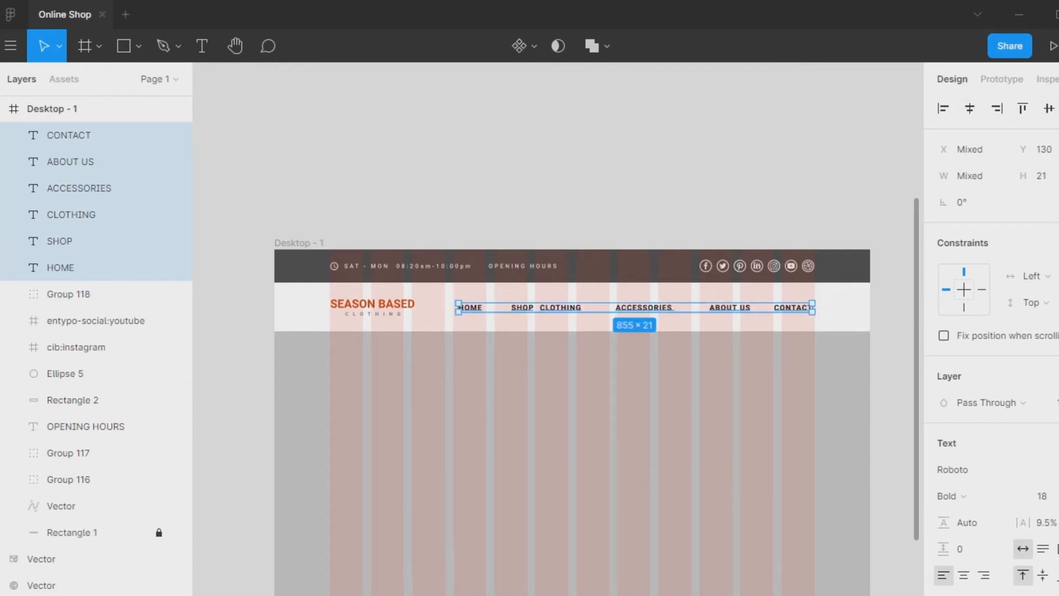
{"action": "left_click", "coordinate": [1056, 108]}
{"action": "left_click", "coordinate": [932, 180]}
{"action": "left_click", "coordinate": [854, 320]}
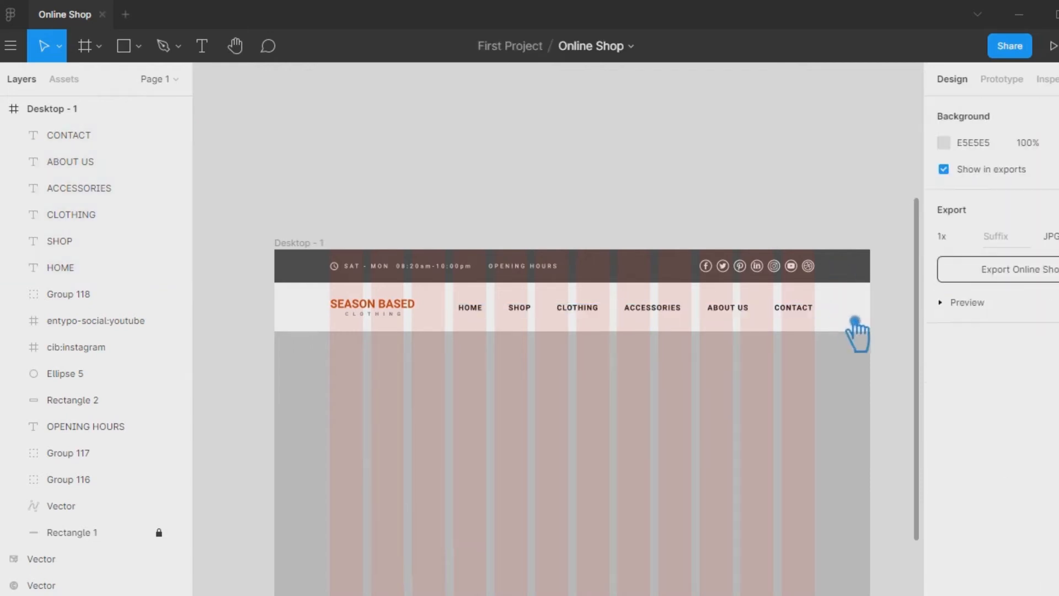
Move SHOP right next to CLOTHING and HOME right next to SHOP to shorten the menu row
{"action": "scroll", "coordinate": [870, 327], "scroll_direction": "up", "scroll_amount": 5}
{"action": "scroll", "coordinate": [606, 303], "scroll_direction": "right", "scroll_amount": 2}
{"action": "left_click_drag", "start_coordinate": [461, 293], "coordinate": [511, 292]}
{"action": "left_click_drag", "start_coordinate": [355, 291], "coordinate": [447, 292]}
{"action": "key", "text": "Escape"}
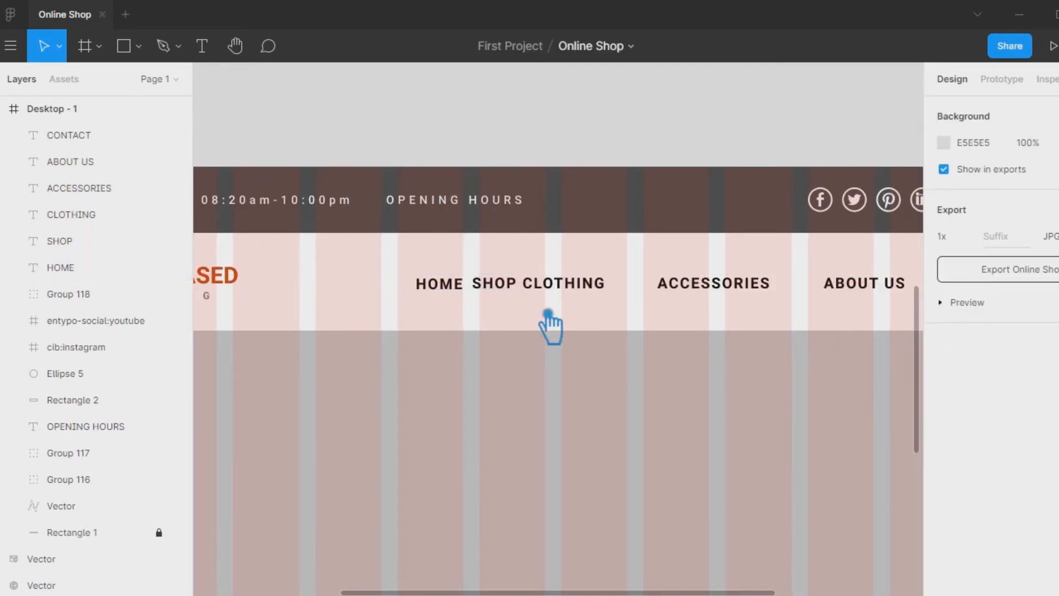
Vertically align all six menu items and distribute their horizontal spacing evenly again across the shortened row
{"action": "scroll", "coordinate": [551, 324], "scroll_direction": "down", "scroll_amount": 3}
{"action": "left_click_drag", "start_coordinate": [811, 312], "coordinate": [470, 292]}
{"action": "left_click", "coordinate": [1051, 110]}
{"action": "left_click", "coordinate": [1055, 110]}
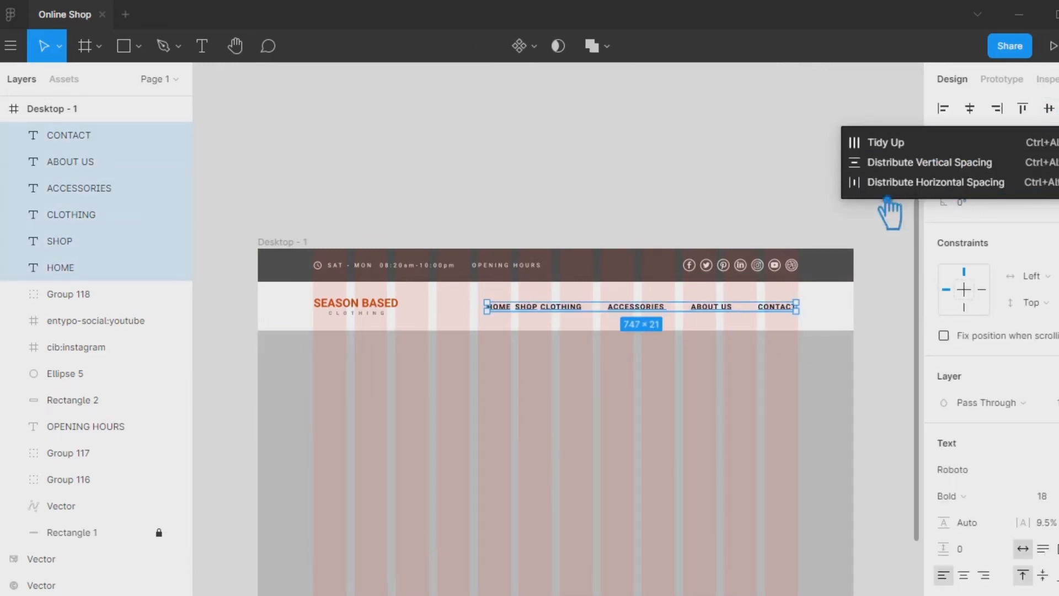
{"action": "left_click", "coordinate": [888, 183]}
{"action": "left_click", "coordinate": [834, 319]}
Group the six menu items and check the row's alignment with the last grid column up close
{"action": "left_click_drag", "start_coordinate": [829, 330], "coordinate": [505, 304]}
{"action": "key", "text": "ctrl+g"}
{"action": "left_click", "coordinate": [833, 309]}
{"action": "scroll", "coordinate": [832, 312], "scroll_direction": "up", "scroll_amount": 5}
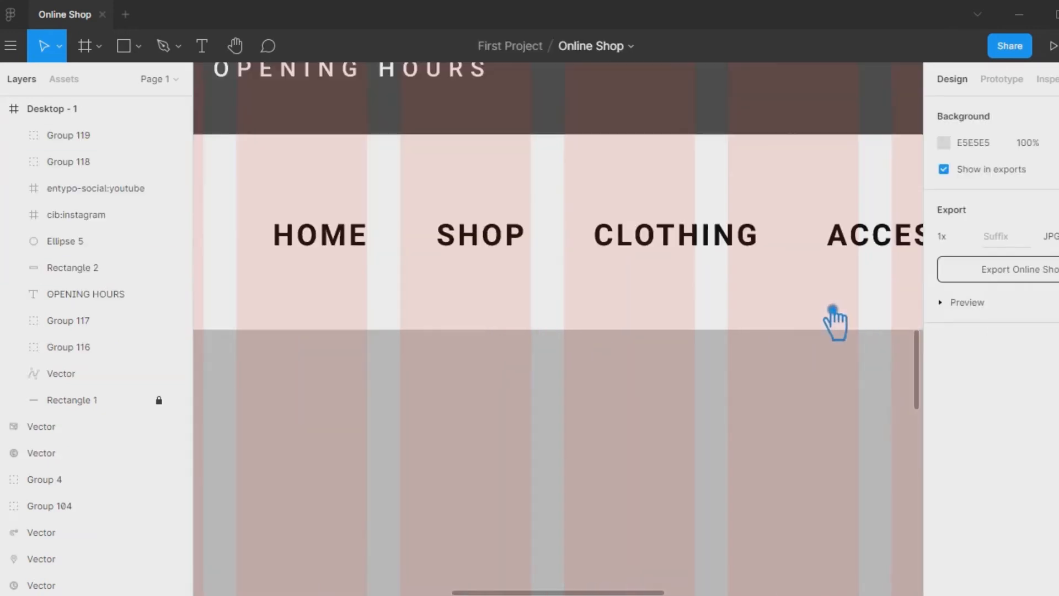
{"action": "scroll", "coordinate": [773, 326], "scroll_direction": "right", "scroll_amount": 8}
{"action": "left_click_drag", "start_coordinate": [643, 324], "coordinate": [656, 317]}
{"action": "left_click", "coordinate": [817, 298]}
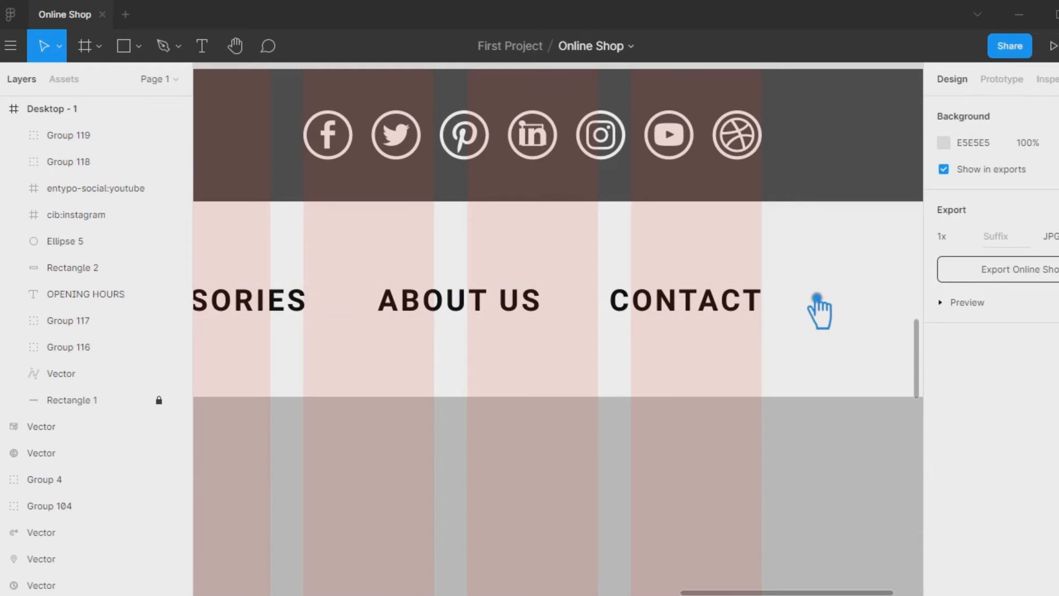
Move the grouped menu row closer to the SEASON BASED logo and ungroup it
{"action": "scroll", "coordinate": [818, 307], "scroll_direction": "down", "scroll_amount": 5}
{"action": "scroll", "coordinate": [933, 354], "scroll_direction": "up", "scroll_amount": 1}
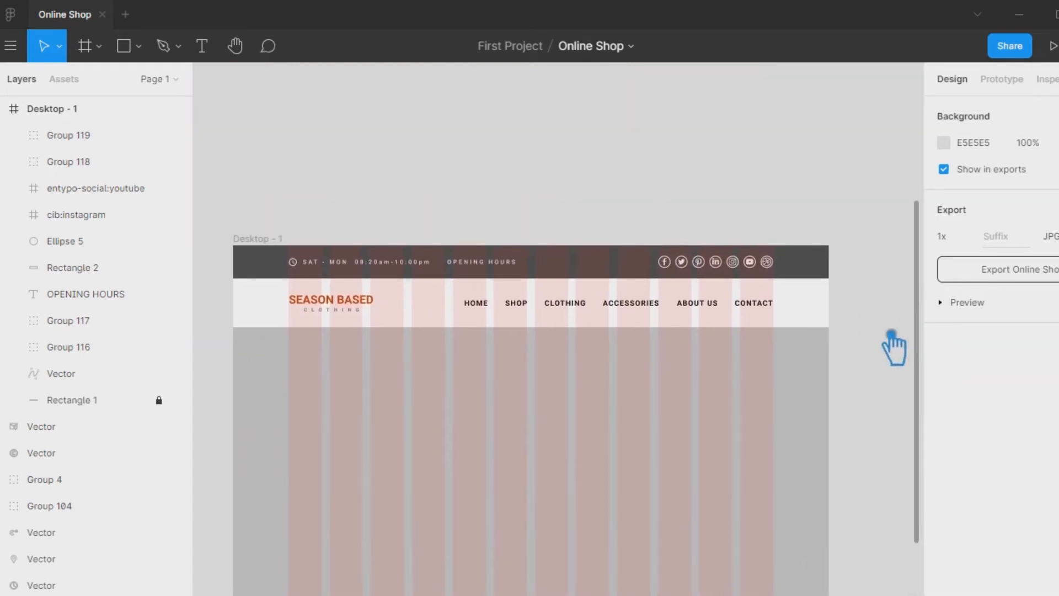
{"action": "left_click_drag", "start_coordinate": [766, 320], "coordinate": [696, 318]}
{"action": "right_click", "coordinate": [696, 318]}
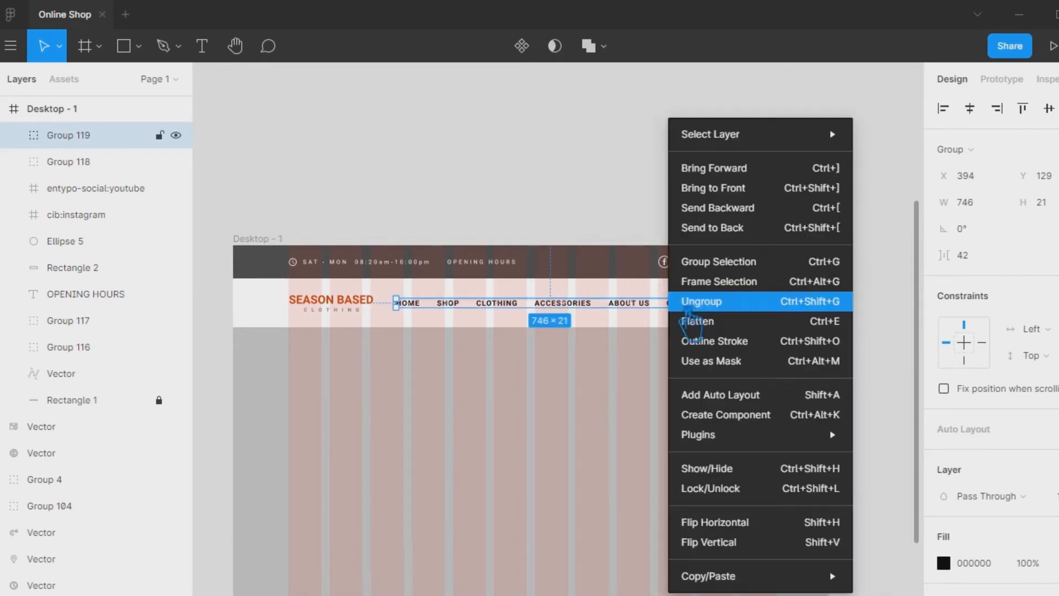
{"action": "left_click", "coordinate": [711, 300]}
Tighten the menu row by moving HOME closer to SHOP, then vertically align all six items and distribute their horizontal spacing
{"action": "left_click", "coordinate": [408, 306]}
{"action": "left_click", "coordinate": [449, 307]}
{"action": "left_click", "coordinate": [426, 322]}
{"action": "left_click_drag", "start_coordinate": [423, 308], "coordinate": [433, 311]}
{"action": "left_click", "coordinate": [732, 317]}
{"action": "left_click_drag", "start_coordinate": [701, 309], "coordinate": [422, 300]}
{"action": "left_click", "coordinate": [720, 319]}
{"action": "left_click", "coordinate": [1050, 108]}
{"action": "left_click", "coordinate": [877, 182]}
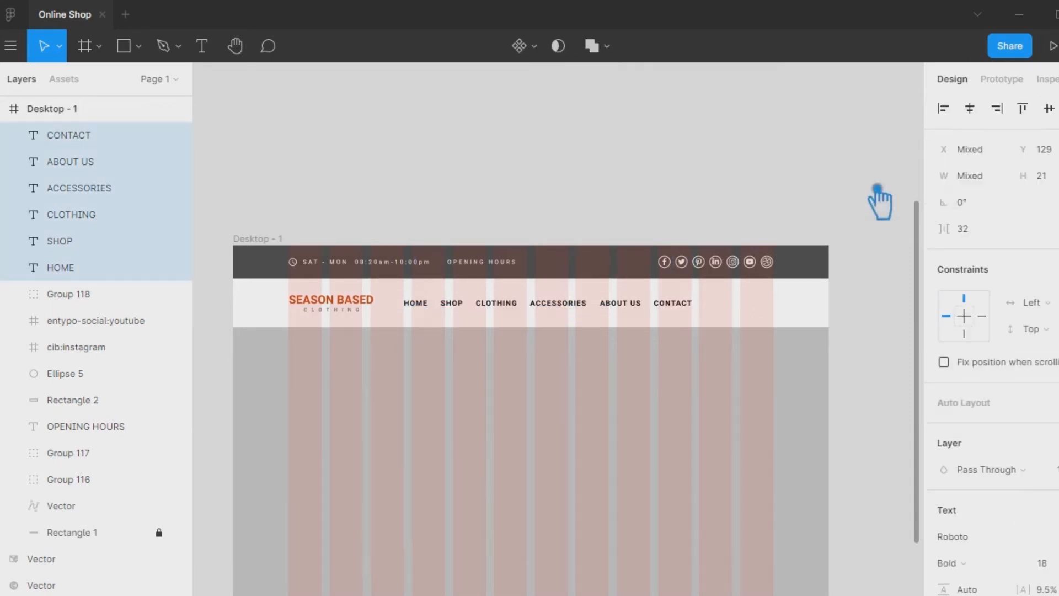
{"action": "left_click", "coordinate": [877, 188]}
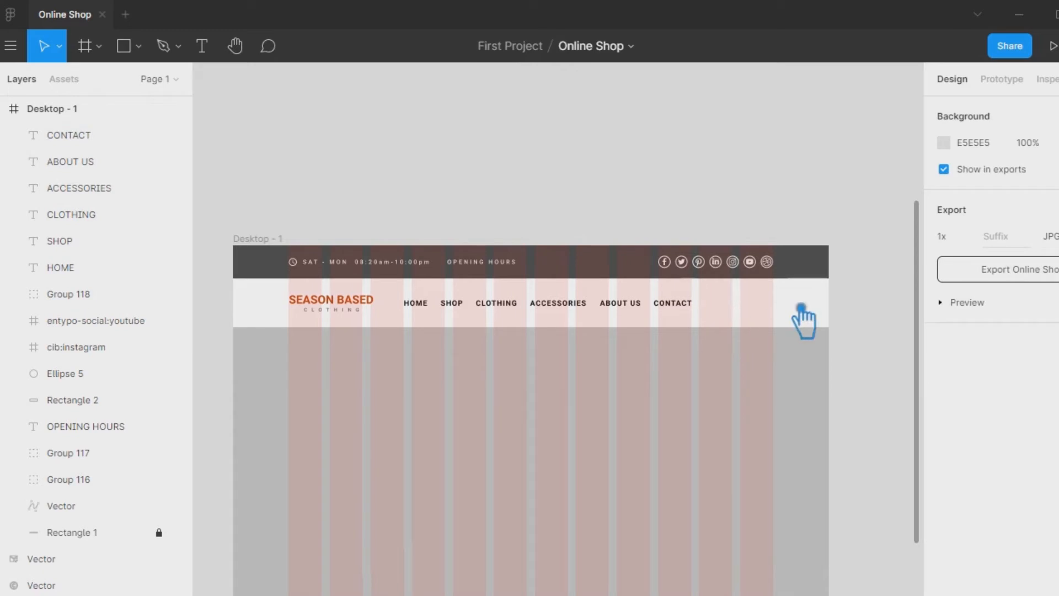
Group the six menu items and align the group with the logo on their vertical centres
{"action": "left_click_drag", "start_coordinate": [711, 317], "coordinate": [416, 309]}
{"action": "key", "text": "ctrl+g"}
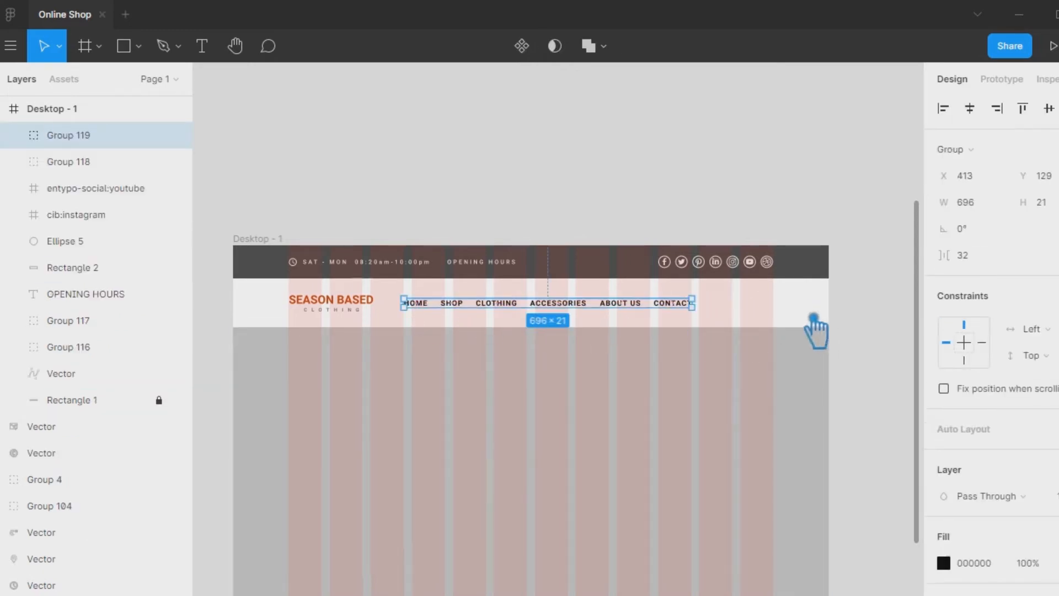
{"action": "left_click", "coordinate": [346, 306], "text": "shift"}
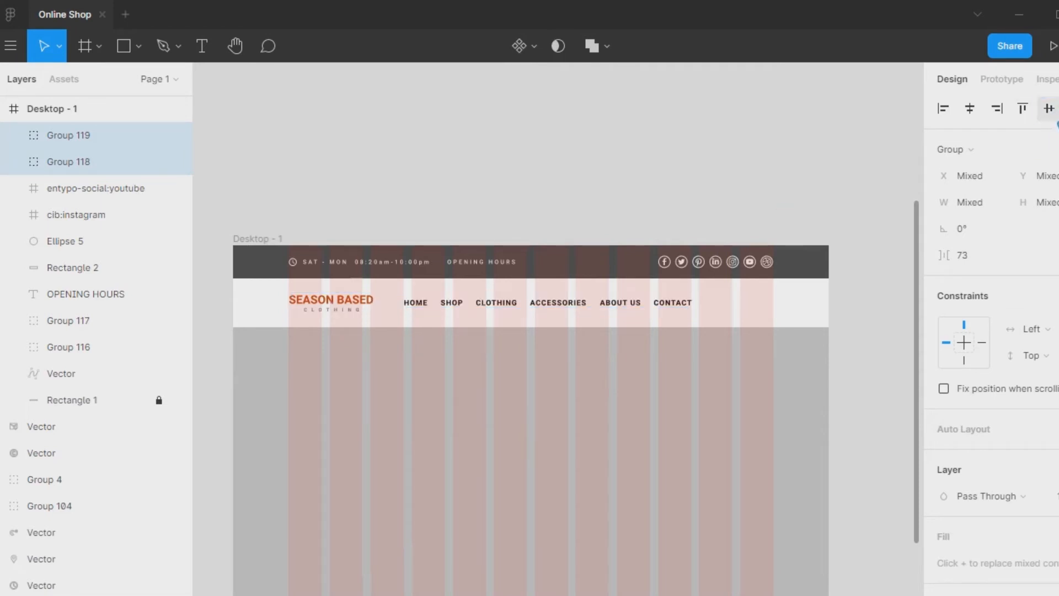
{"action": "left_click", "coordinate": [751, 313]}
{"action": "key", "text": "ctrl+plus"}
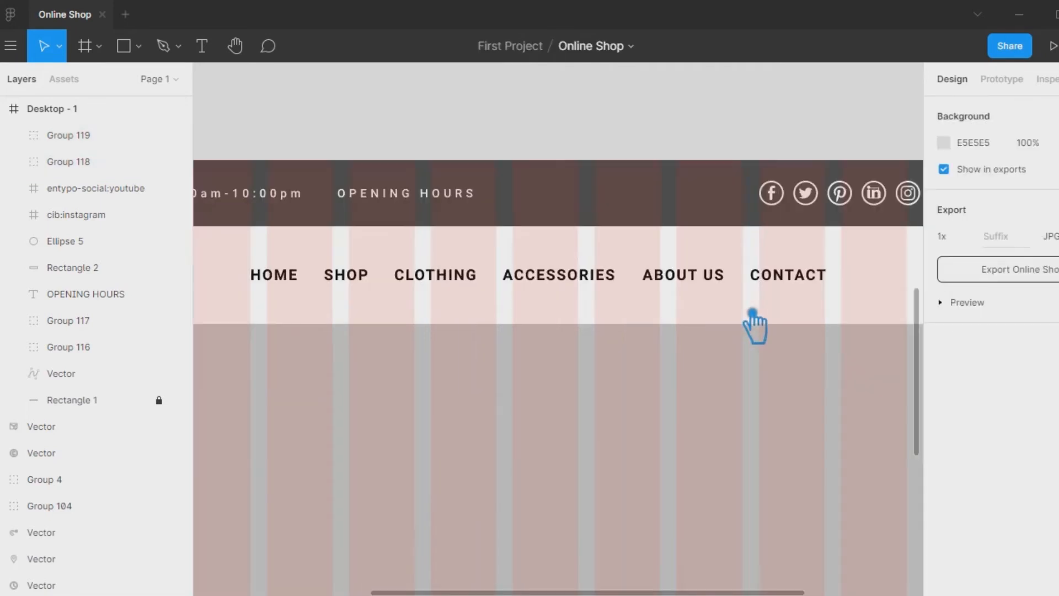
{"action": "key", "text": "ctrl+minus"}
Select only the menu row and group it again, separate from the logo
{"action": "left_click_drag", "start_coordinate": [724, 318], "coordinate": [305, 293]}
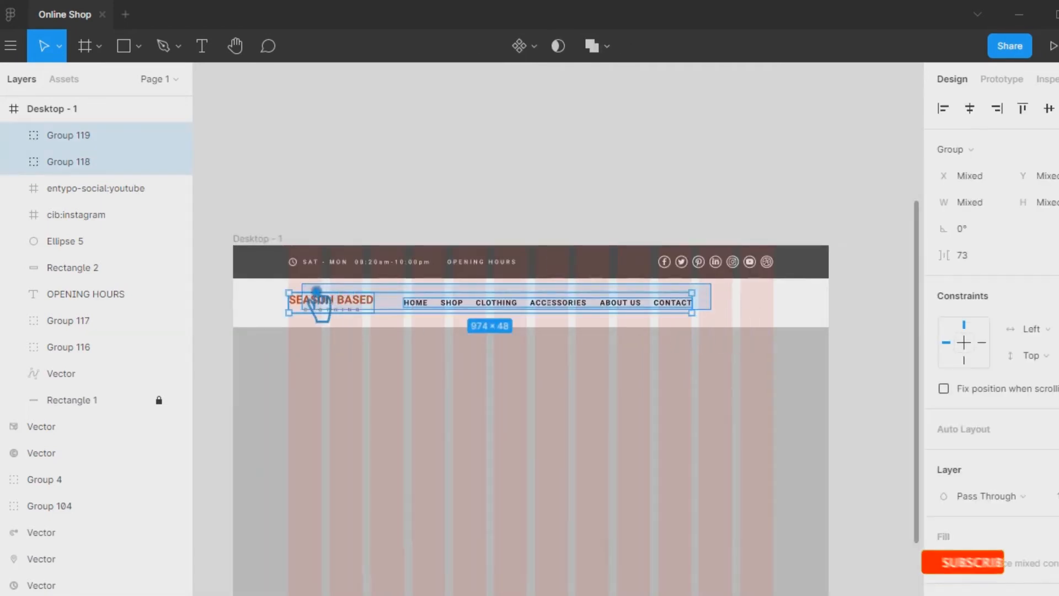
{"action": "left_click", "coordinate": [727, 323]}
{"action": "left_click_drag", "start_coordinate": [705, 324], "coordinate": [411, 309]}
{"action": "key", "text": "ctrl+g"}
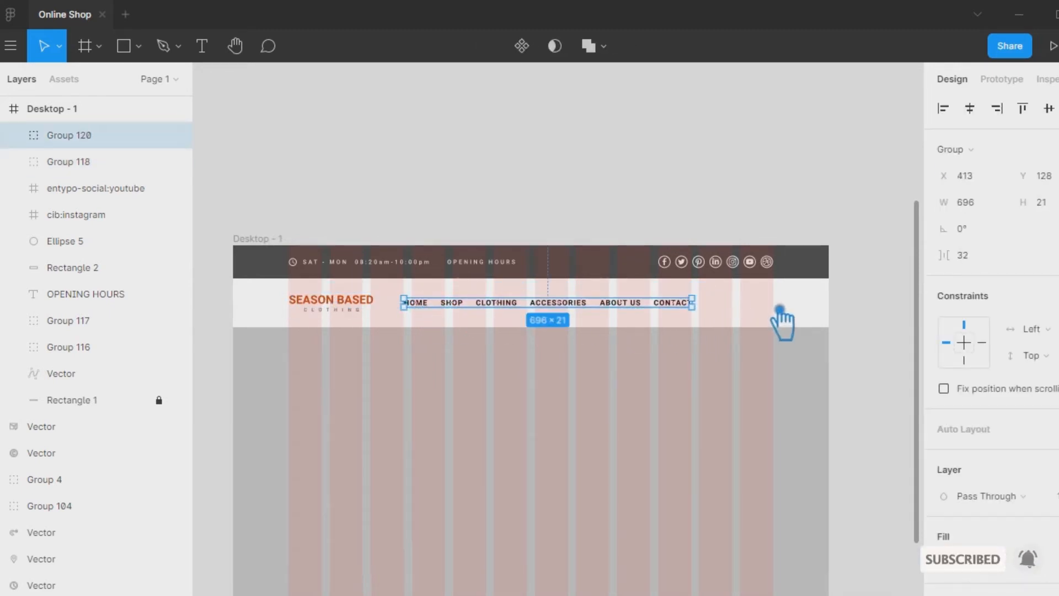
{"action": "key", "text": "Escape"}
Place a copy of the search and cart icon pair in the menu bar, within the last grid column
{"action": "left_click_drag", "start_coordinate": [712, 141], "coordinate": [764, 300]}
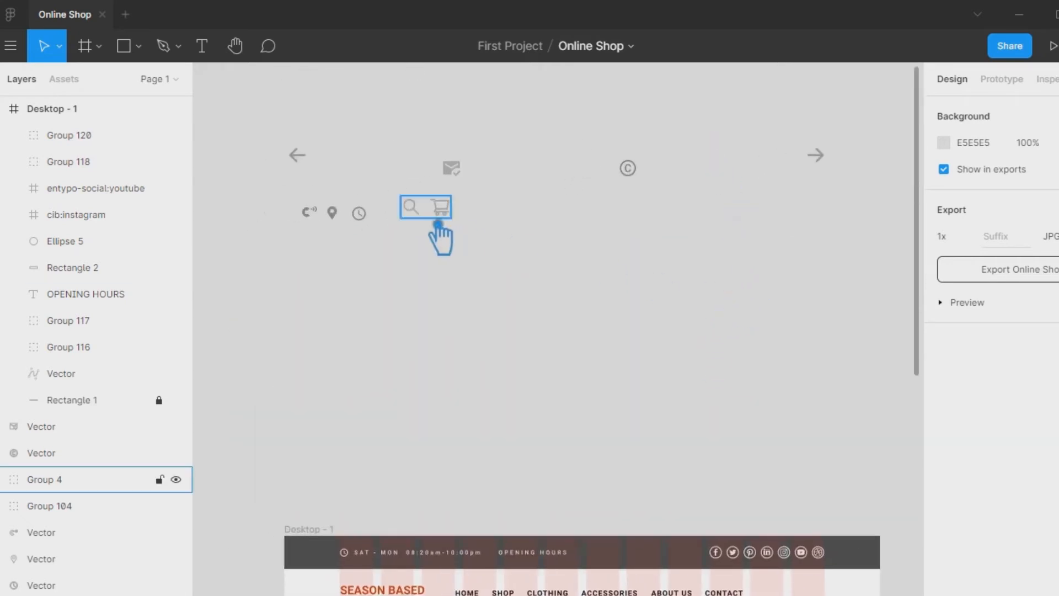
{"action": "left_click", "coordinate": [420, 216]}
{"action": "left_click_drag", "start_coordinate": [501, 253], "coordinate": [712, 361], "text": "alt"}
{"action": "left_click_drag", "start_coordinate": [796, 399], "coordinate": [579, 203]}
{"action": "left_click_drag", "start_coordinate": [524, 163], "coordinate": [827, 414]}
{"action": "key", "text": "plus"}
{"action": "left_click_drag", "start_coordinate": [656, 412], "coordinate": [472, 413]}
{"action": "left_click_drag", "start_coordinate": [829, 371], "coordinate": [594, 375]}
{"action": "left_click", "coordinate": [796, 346]}
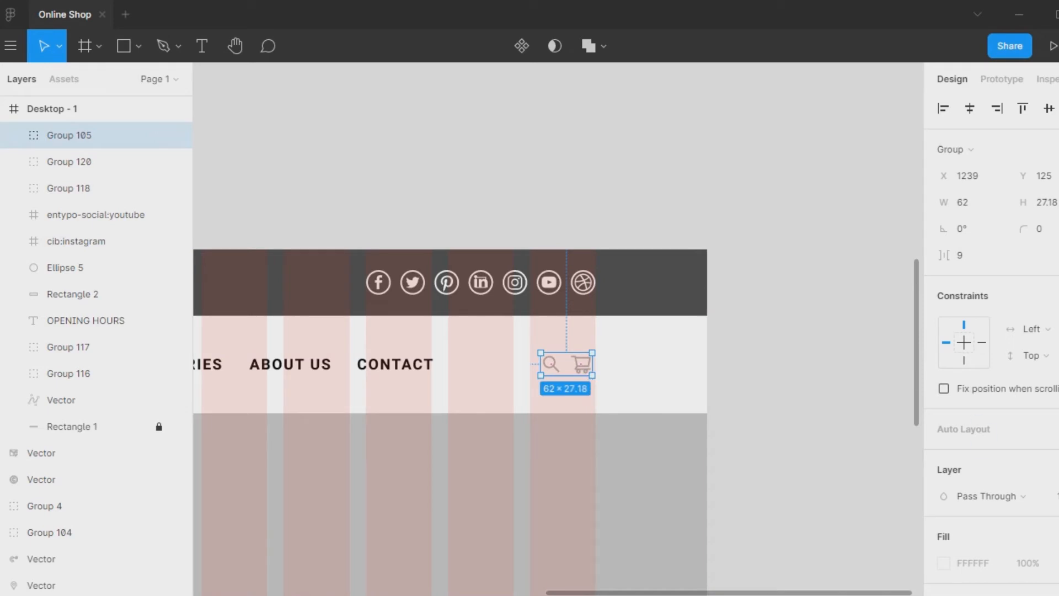
Recolour the copied search and cart icons to BB410C by sampling the orange of the SEASON BASED logo
{"action": "left_click_drag", "start_coordinate": [685, 485], "coordinate": [596, 444]}
{"action": "scroll", "coordinate": [918, 465], "scroll_direction": "left", "scroll_amount": 5}
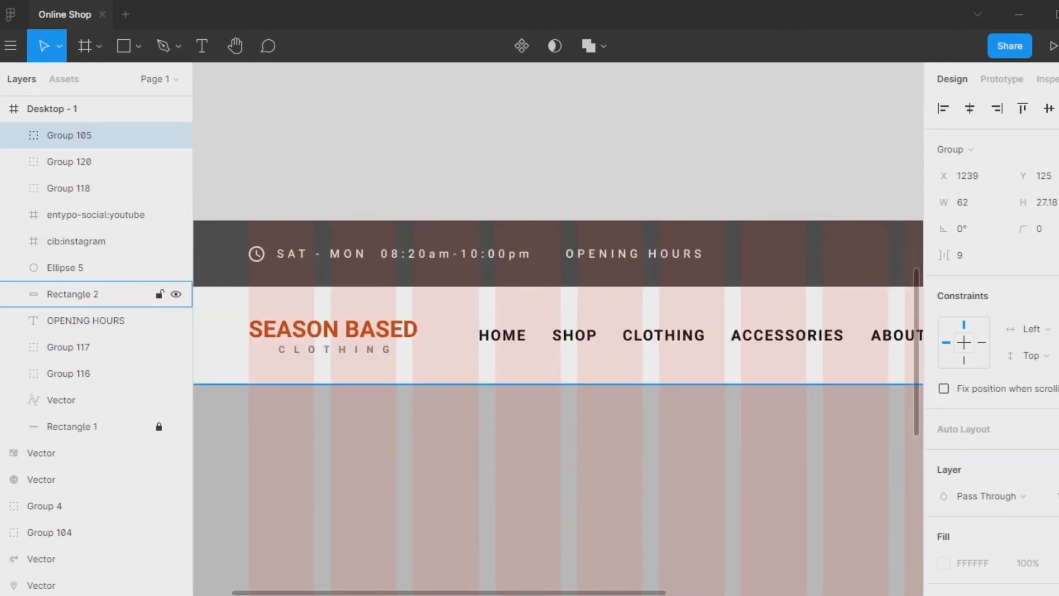
{"action": "scroll", "coordinate": [952, 497], "scroll_direction": "down", "scroll_amount": 3}
{"action": "left_click", "coordinate": [943, 504]}
{"action": "left_click", "coordinate": [856, 451]}
{"action": "left_click", "coordinate": [748, 415]}
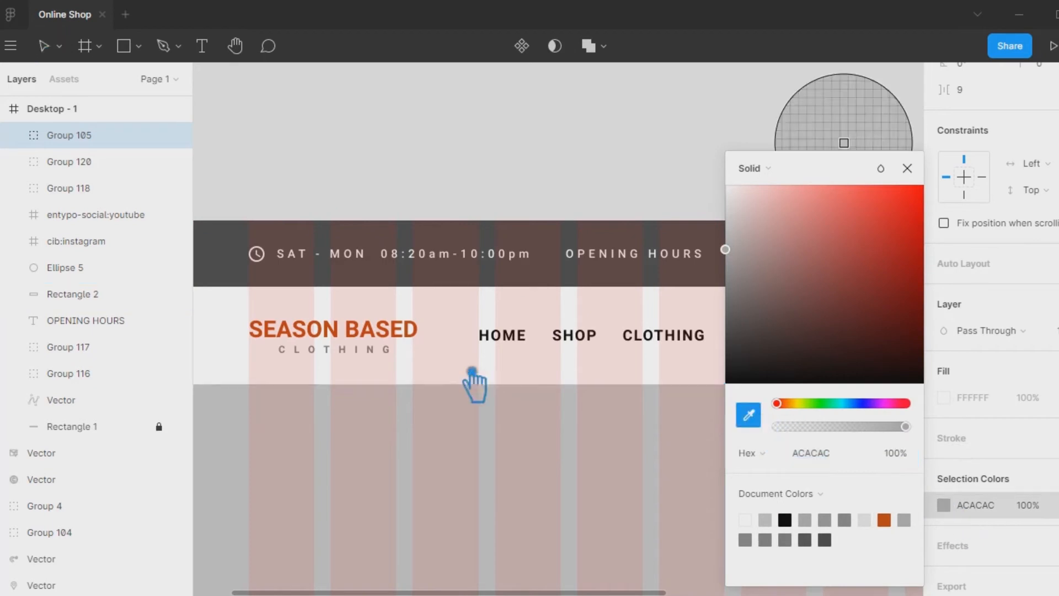
{"action": "left_click", "coordinate": [366, 330]}
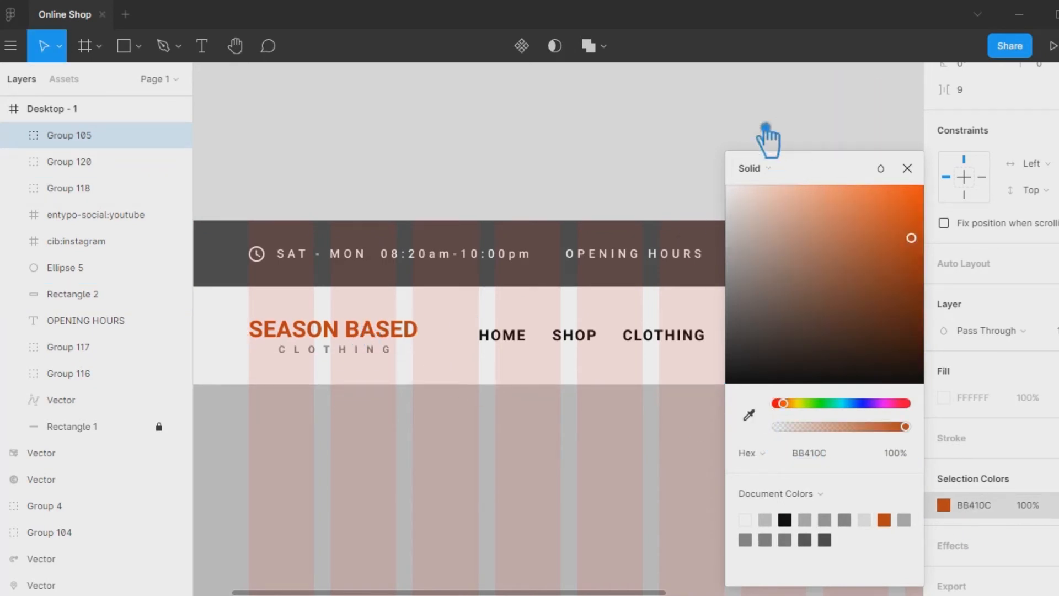
{"action": "key", "text": "Escape"}
{"action": "scroll", "coordinate": [742, 442], "scroll_direction": "right", "scroll_amount": 10}
{"action": "left_click", "coordinate": [717, 365]}
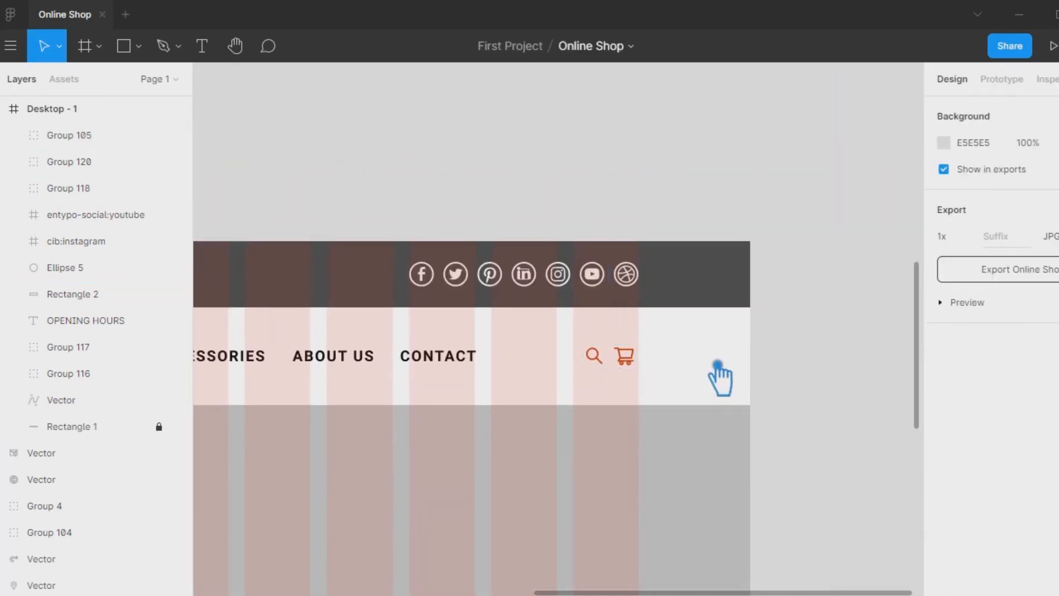
{"action": "left_click", "coordinate": [639, 375]}
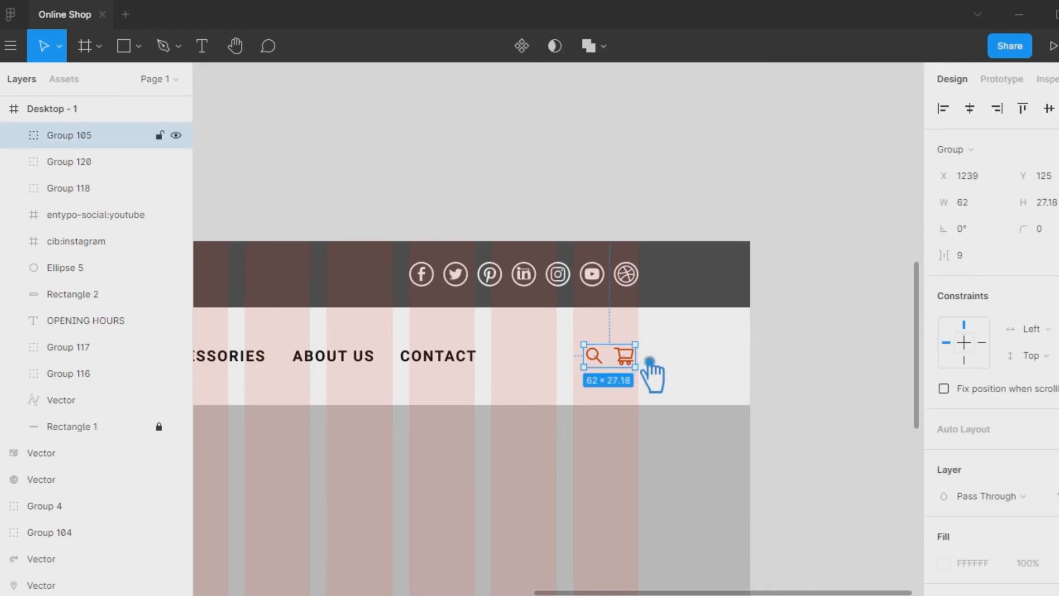
{"action": "left_click", "coordinate": [650, 364]}
{"action": "right_click", "coordinate": [706, 381]}
{"action": "mouse_move", "coordinate": [775, 439]}
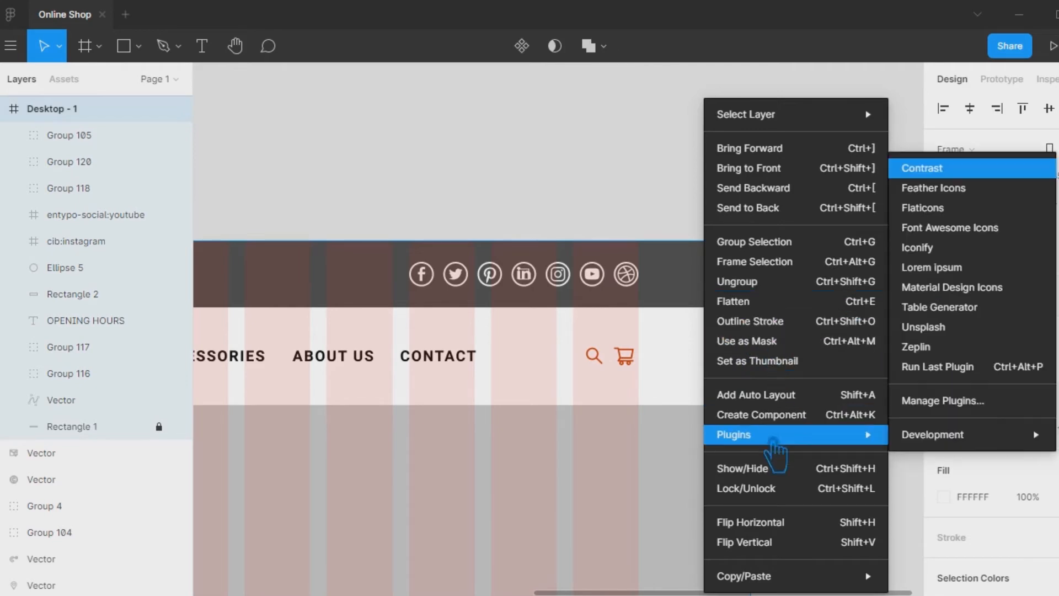
{"action": "left_click_drag", "start_coordinate": [563, 165], "coordinate": [832, 403]}
Search the Iconify plugin for a heart icon and import the ant-design heart-outlined icon onto the canvas
{"action": "scroll", "coordinate": [835, 416], "scroll_direction": "down", "scroll_amount": 5}
{"action": "scroll", "coordinate": [769, 390], "scroll_direction": "right", "scroll_amount": 5}
{"action": "right_click", "coordinate": [690, 359]}
{"action": "mouse_move", "coordinate": [772, 434]}
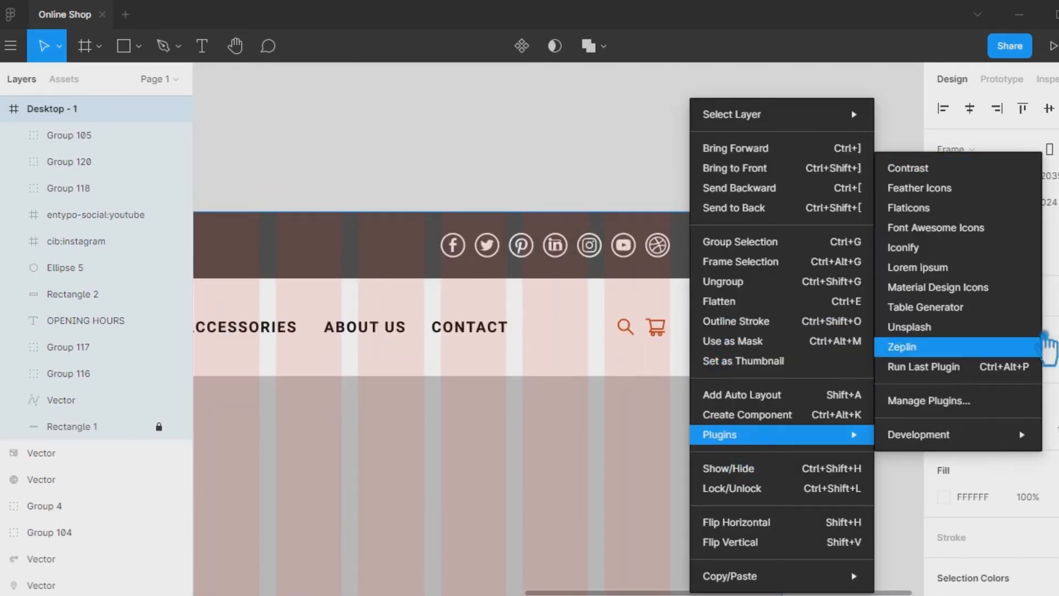
{"action": "left_click", "coordinate": [957, 250]}
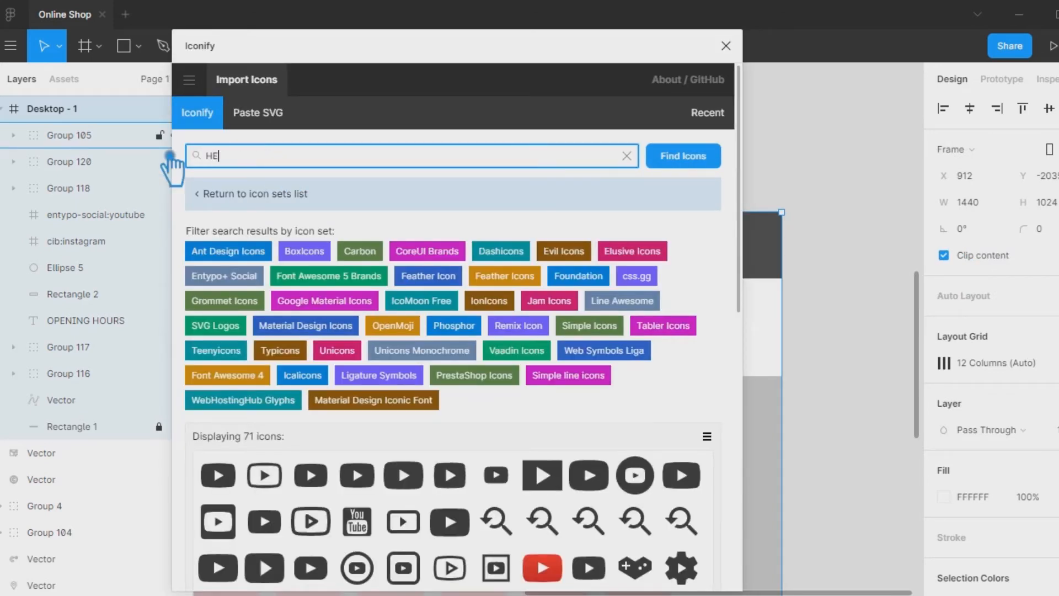
{"action": "key", "text": "Return"}
{"action": "left_click_drag", "start_coordinate": [264, 375], "coordinate": [874, 325]}
{"action": "left_click", "coordinate": [726, 45]}
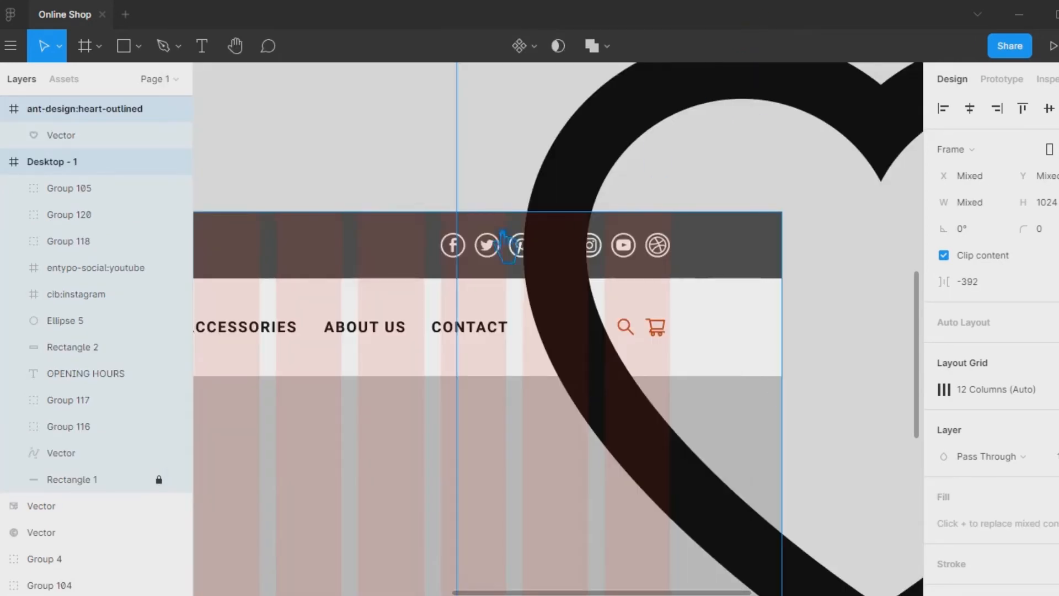
Scale the oversized heart icon down and place it beside the Desktop - 1 frame
{"action": "key", "text": "ctrl+minus"}
{"action": "key", "text": "ctrl+minus"}
{"action": "left_click", "coordinate": [785, 252]}
{"action": "left_click", "coordinate": [721, 304]}
{"action": "key", "text": "alt"}
{"action": "left_click_drag", "start_coordinate": [745, 426], "coordinate": [648, 349]}
{"action": "left_click", "coordinate": [749, 336]}
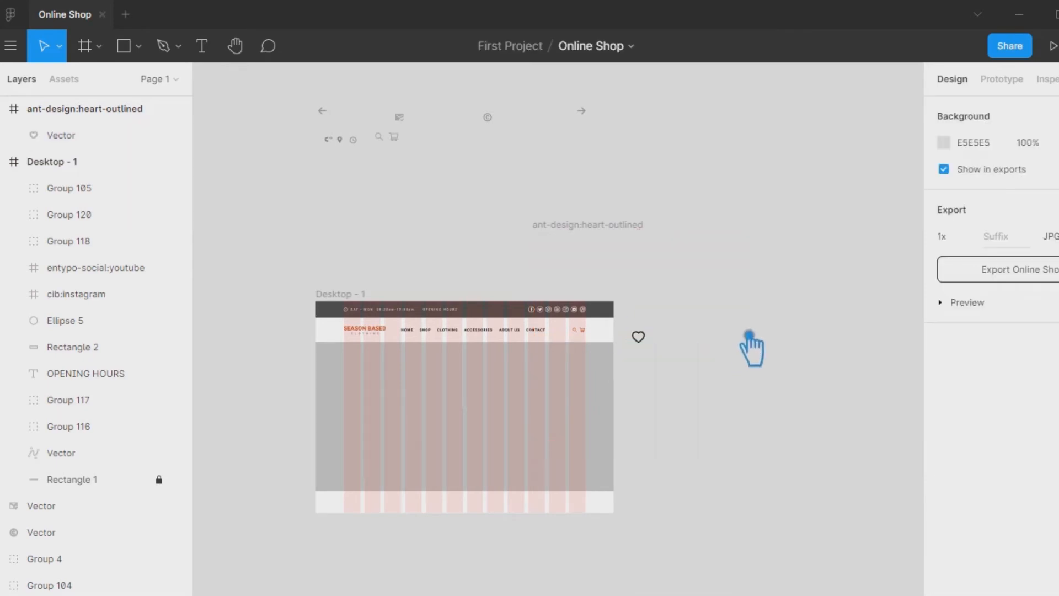
Move the heart next to the search and cart icons in the menu bar and ungroup the icon pair
{"action": "key", "text": "ctrl+plus"}
{"action": "key", "text": "ctrl+plus"}
{"action": "key", "text": "ctrl+plus"}
{"action": "scroll", "coordinate": [855, 408], "scroll_direction": "right", "scroll_amount": 5}
{"action": "left_click", "coordinate": [903, 411]}
{"action": "left_click_drag", "start_coordinate": [903, 411], "coordinate": [603, 367]}
{"action": "left_click", "coordinate": [437, 331]}
{"action": "right_click", "coordinate": [423, 324]}
{"action": "left_click", "coordinate": [441, 296]}
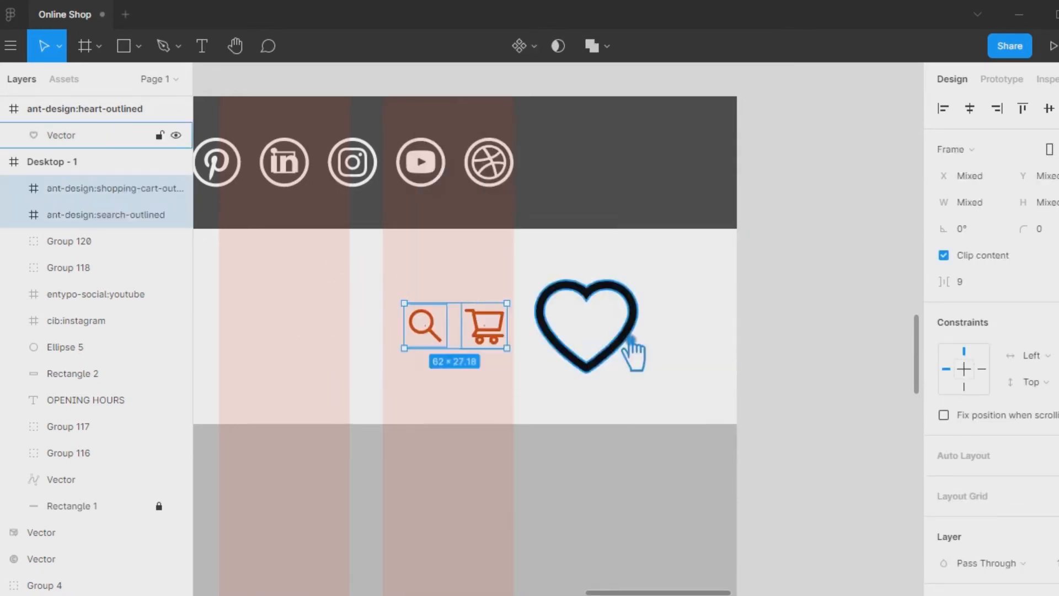
Shrink the heart to about 20 × 18 and fit it between the search icon, shifted outward, and the cart
{"action": "left_click", "coordinate": [629, 350]}
{"action": "left_click_drag", "start_coordinate": [638, 373], "coordinate": [575, 317]}
{"action": "left_click", "coordinate": [590, 324]}
{"action": "left_click_drag", "start_coordinate": [441, 337], "coordinate": [380, 338]}
{"action": "left_click_drag", "start_coordinate": [568, 321], "coordinate": [454, 343]}
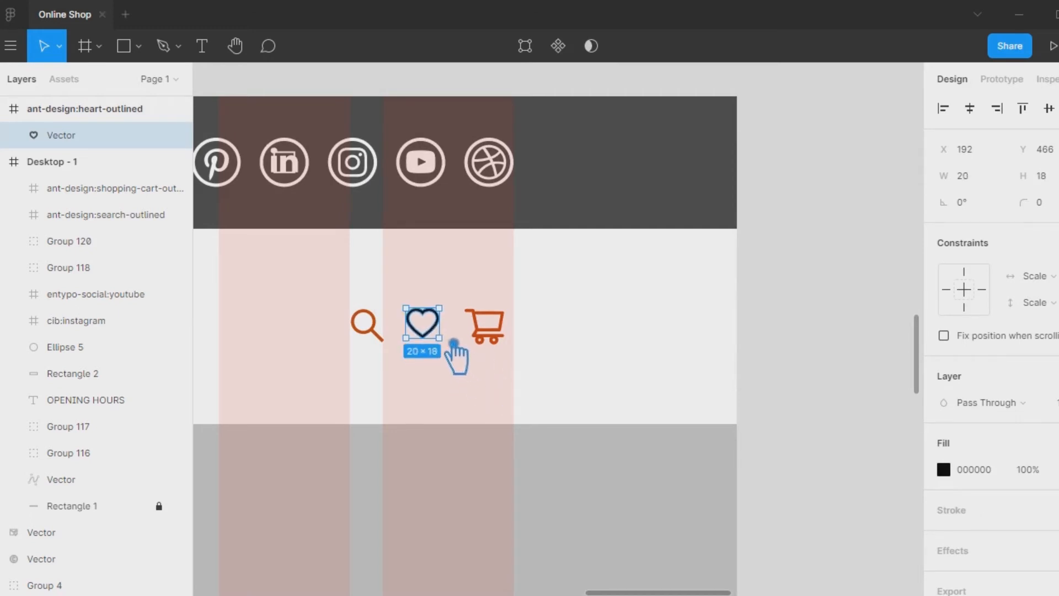
Recolour the heart icon by sampling the orange of the cart icon
{"action": "left_click", "coordinate": [945, 470]}
{"action": "left_click", "coordinate": [748, 415]}
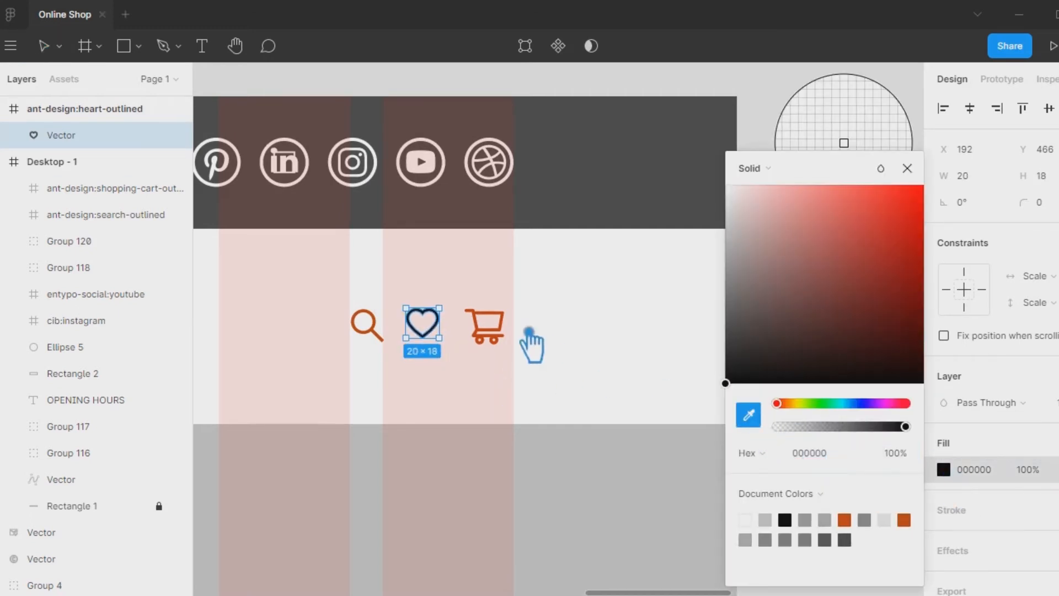
{"action": "left_click", "coordinate": [495, 339]}
{"action": "left_click", "coordinate": [610, 343]}
Align the search, heart and cart icons on their vertical centres and distribute their horizontal spacing evenly
{"action": "left_click_drag", "start_coordinate": [584, 367], "coordinate": [367, 281]}
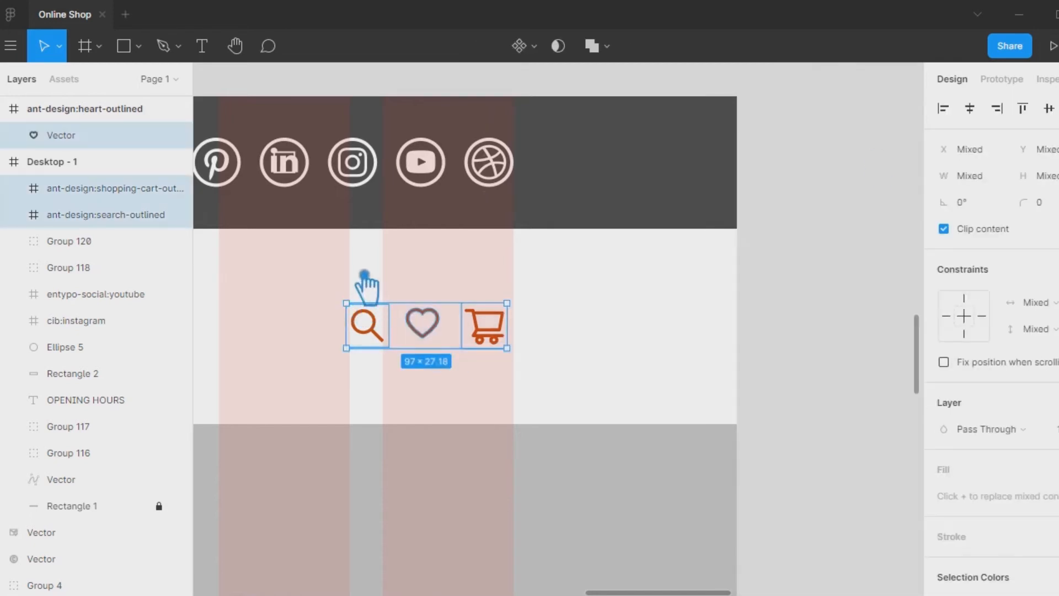
{"action": "left_click", "coordinate": [1056, 108]}
{"action": "left_click", "coordinate": [877, 185]}
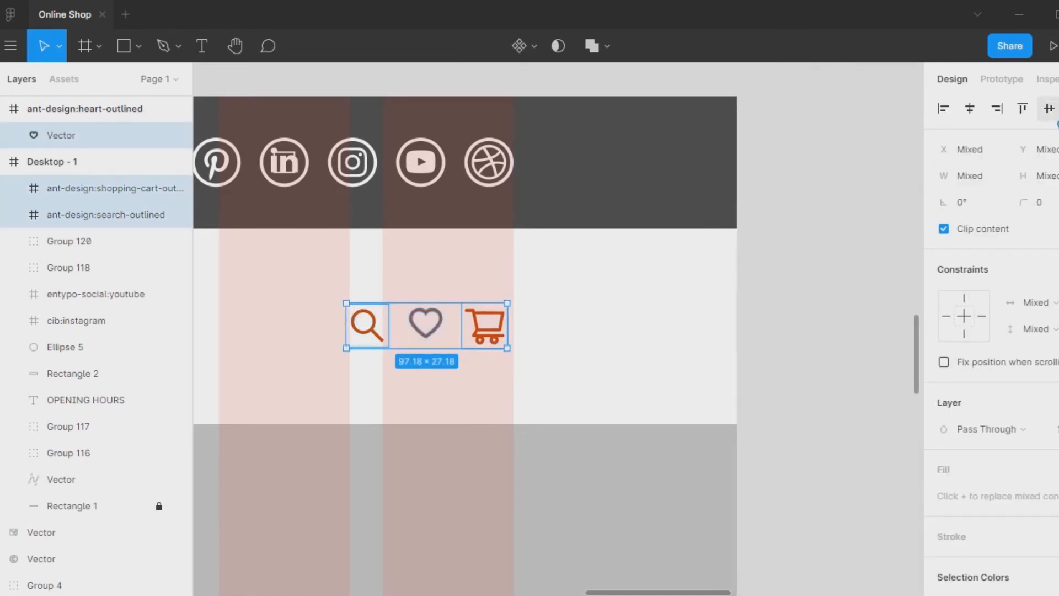
Group the three icons and shift the group so the cart meets the outer edge of the last grid column
{"action": "key", "text": "ctrl+g"}
{"action": "left_click", "coordinate": [534, 350]}
{"action": "left_click_drag", "start_coordinate": [514, 345], "coordinate": [521, 353]}
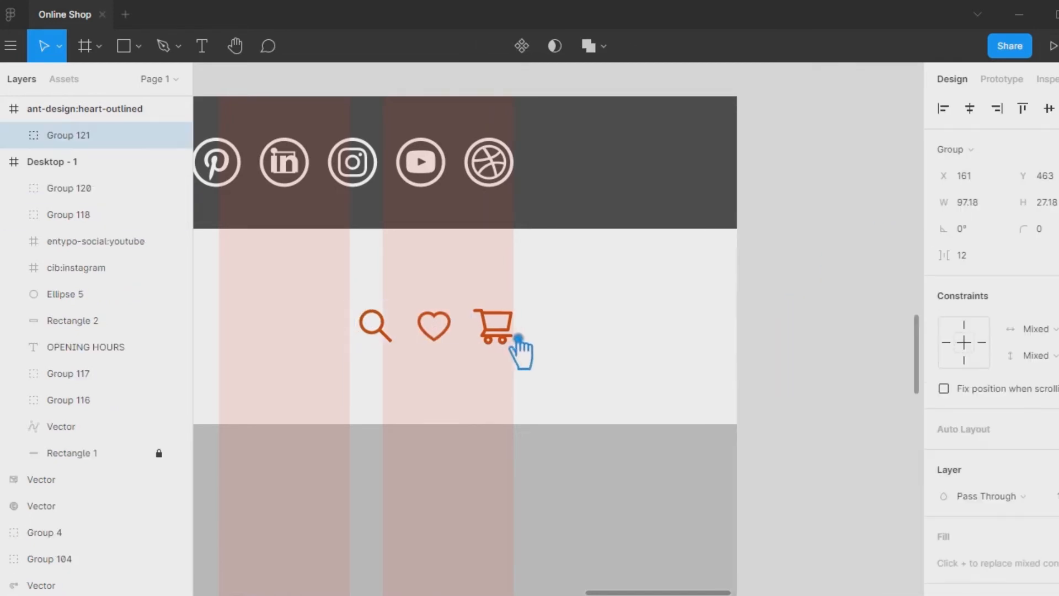
{"action": "left_click", "coordinate": [633, 341]}
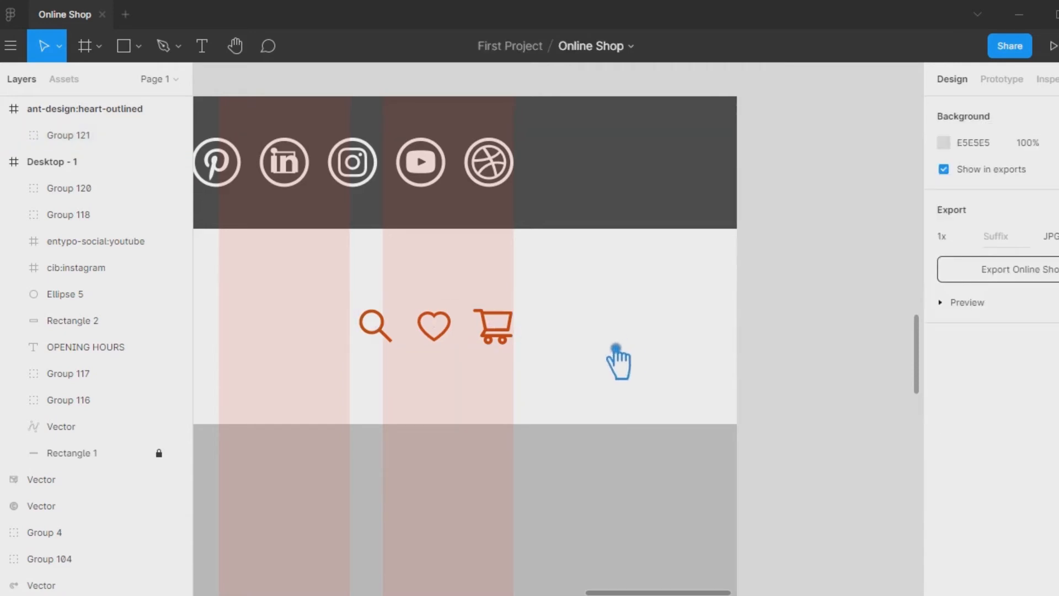
Recolour the menu text by sampling the orange of the SEASON BASED logo
{"action": "key", "text": "ctrl+minus"}
{"action": "left_click_drag", "start_coordinate": [599, 363], "coordinate": [852, 336]}
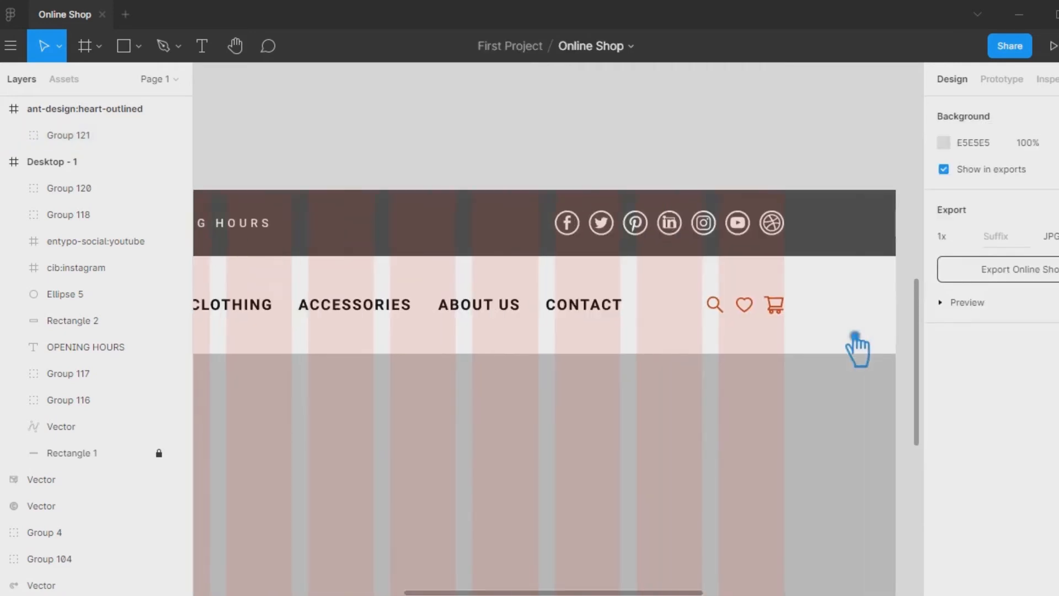
{"action": "key", "text": "ctrl+minus"}
{"action": "left_click", "coordinate": [503, 326]}
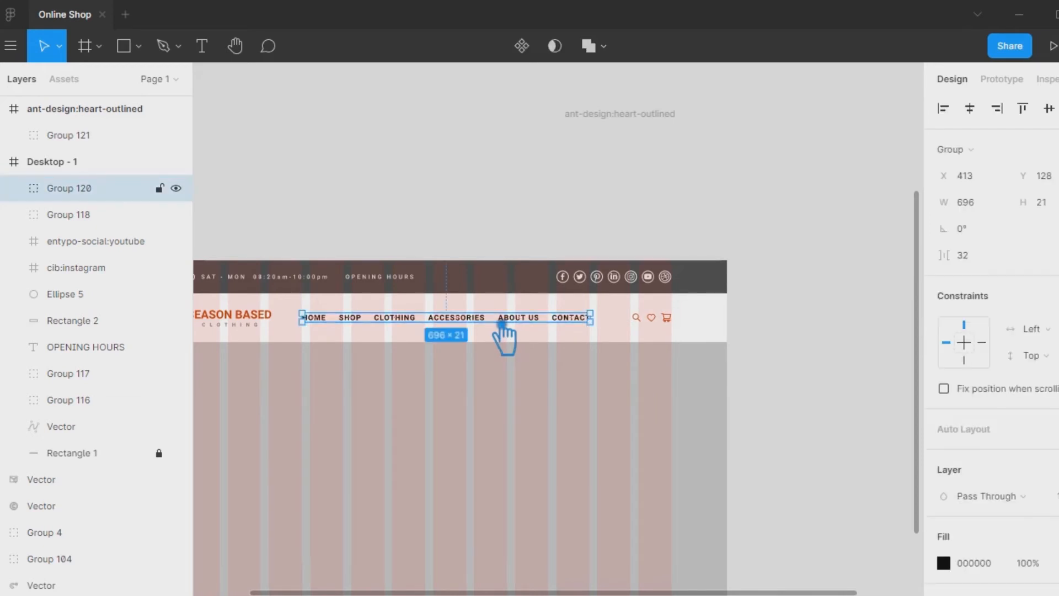
{"action": "left_click", "coordinate": [944, 562]}
{"action": "left_click", "coordinate": [749, 415]}
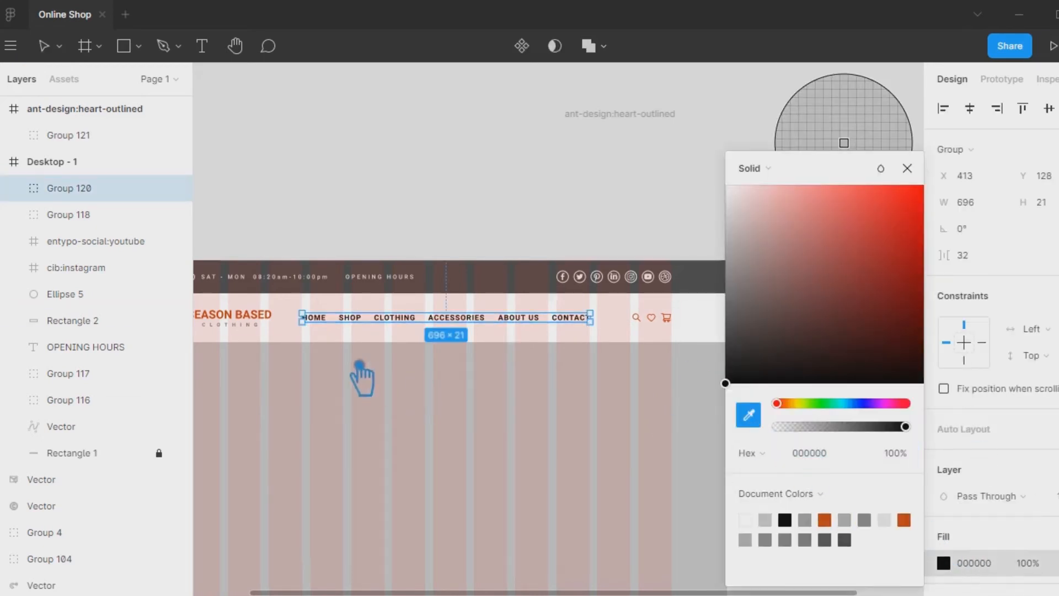
{"action": "left_click", "coordinate": [257, 323]}
{"action": "left_click", "coordinate": [908, 170]}
{"action": "left_click", "coordinate": [779, 174]}
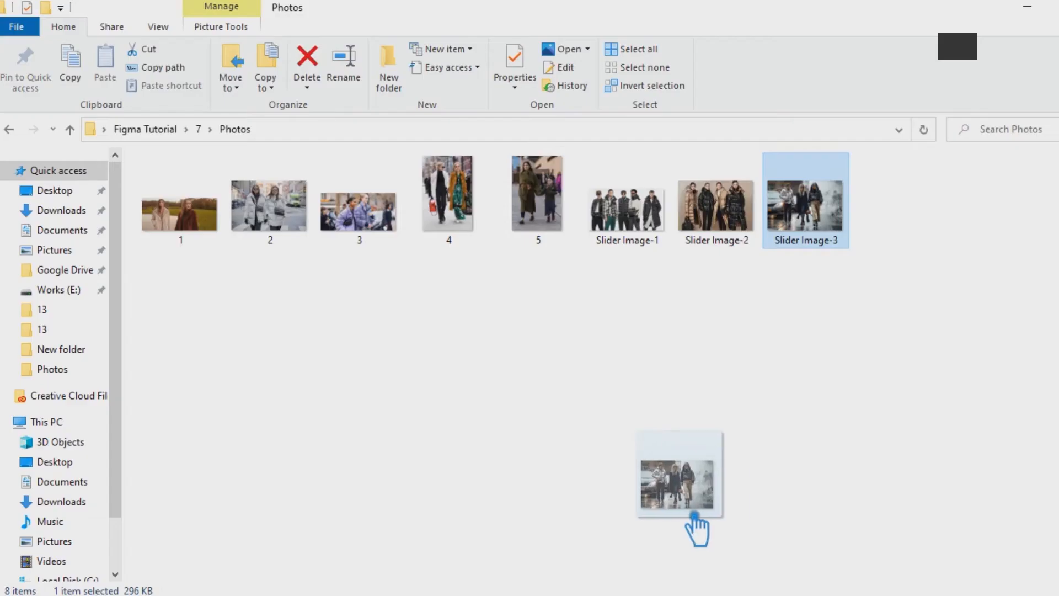
Insert the photo Slider Image-3 from the Photos folder into the page design
{"action": "left_click_drag", "start_coordinate": [694, 518], "coordinate": [524, 457]}
{"action": "left_click", "coordinate": [880, 417]}
{"action": "scroll", "coordinate": [697, 356], "scroll_direction": "down", "scroll_amount": 2}
Scale the slider photo to about 1558 × 1038 and position its upper edge just below the menu bar
{"action": "left_click_drag", "start_coordinate": [718, 396], "coordinate": [723, 390]}
{"action": "left_click_drag", "start_coordinate": [809, 525], "coordinate": [840, 545]}
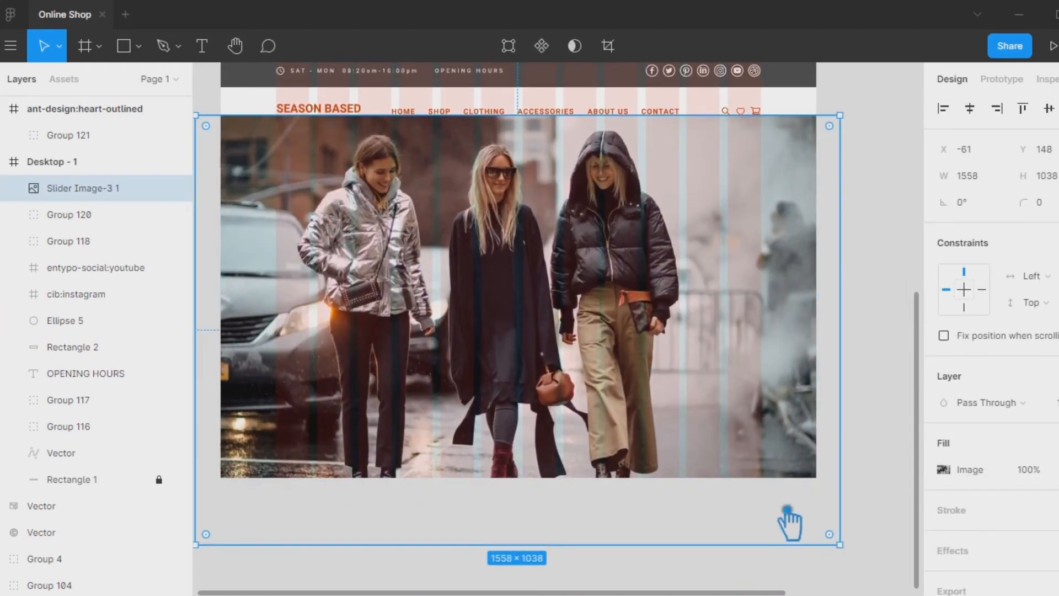
{"action": "mouse_move", "coordinate": [640, 279]}
{"action": "left_mouse_down"}
{"action": "mouse_move", "coordinate": [640, 303]}
{"action": "mouse_move", "coordinate": [640, 293]}
{"action": "left_mouse_up"}
Try masking the slider photo with the grey rectangle beneath it, then undo the mask
{"action": "left_click_drag", "start_coordinate": [869, 307], "coordinate": [388, 246]}
{"action": "right_click", "coordinate": [358, 251]}
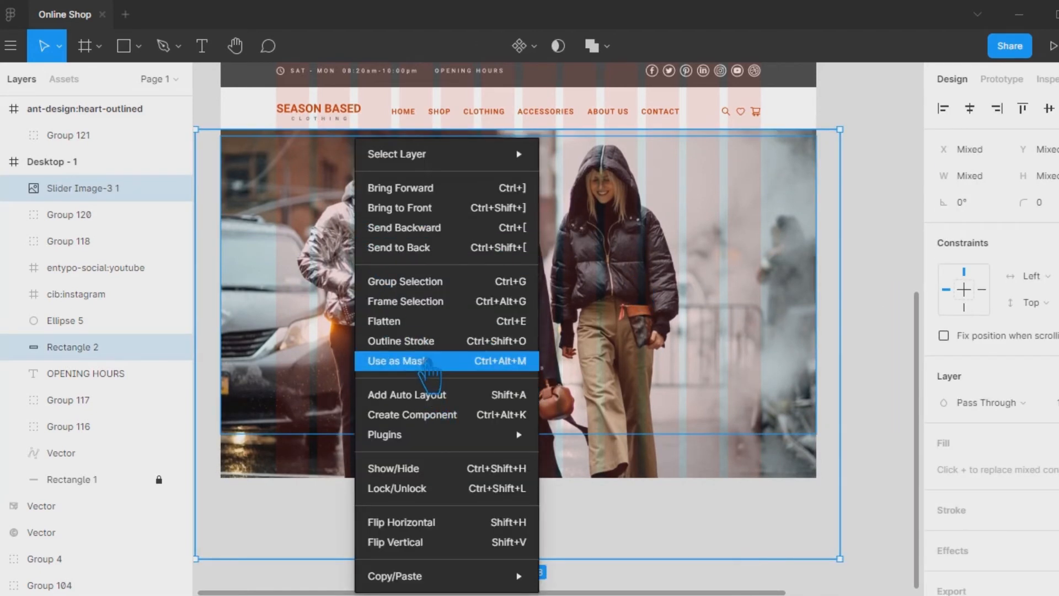
{"action": "left_click", "coordinate": [436, 359]}
{"action": "left_click", "coordinate": [871, 247]}
{"action": "left_click", "coordinate": [555, 266]}
{"action": "left_click", "coordinate": [887, 220]}
{"action": "key", "text": "ctrl+z"}
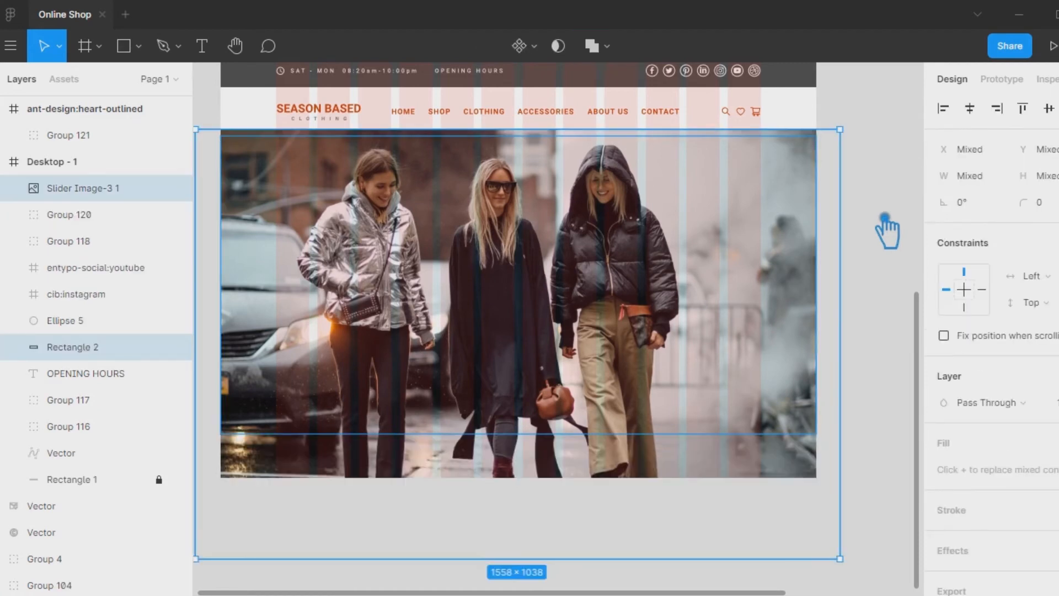
Duplicate the grey rectangle behind the slider photo, hide the copy and bring the photo back to the front
{"action": "left_click", "coordinate": [884, 217]}
{"action": "left_click", "coordinate": [716, 228]}
{"action": "key", "text": "ctrl+shift+["}
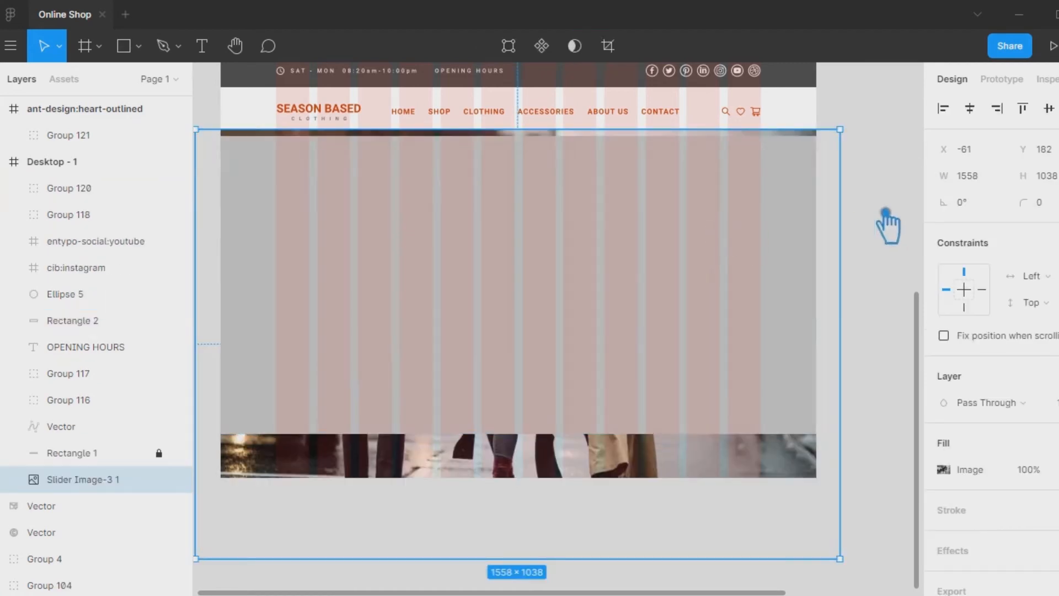
{"action": "left_click", "coordinate": [616, 293]}
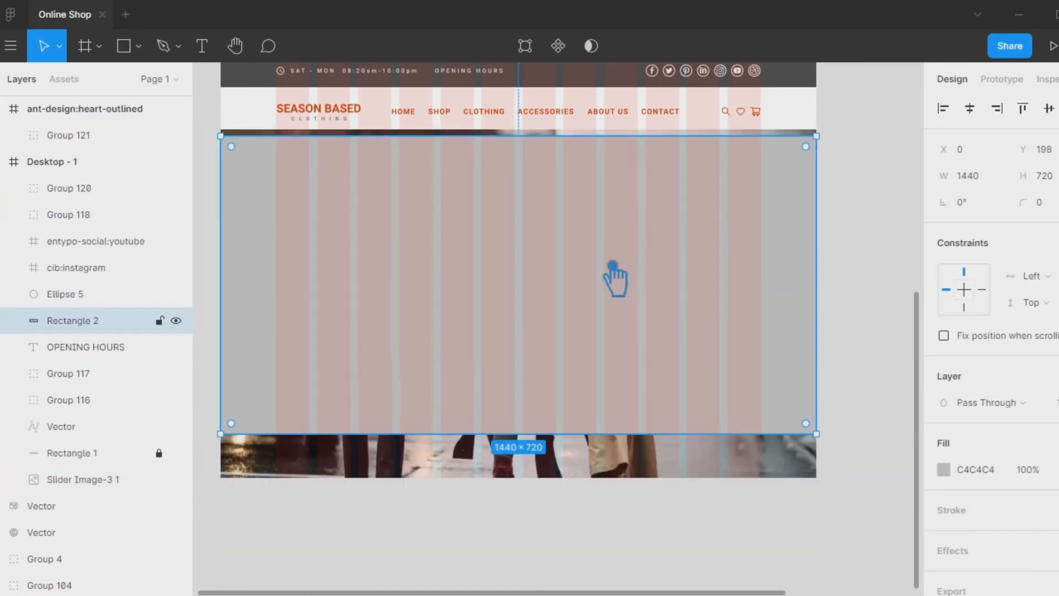
{"action": "key", "text": "ctrl+d"}
{"action": "left_click", "coordinate": [176, 321]}
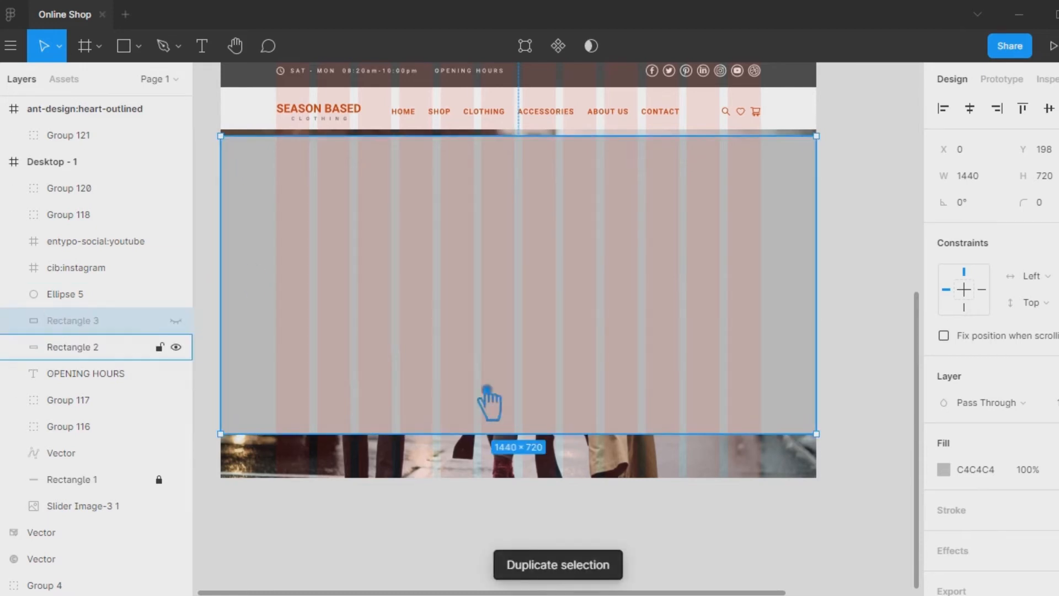
{"action": "left_click", "coordinate": [584, 469]}
{"action": "key", "text": "ctrl+shift+]"}
Try masking the slider photo with the visible grey rectangle, then undo the mask
{"action": "left_click_drag", "start_coordinate": [875, 360], "coordinate": [813, 350]}
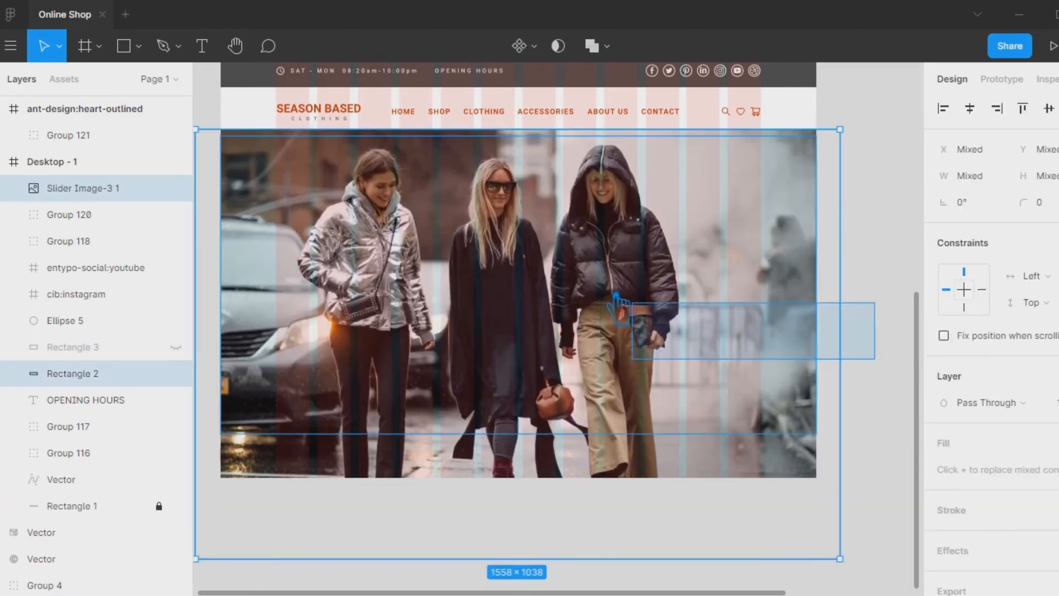
{"action": "right_click", "coordinate": [572, 270]}
{"action": "left_click", "coordinate": [613, 360]}
{"action": "left_click", "coordinate": [882, 237]}
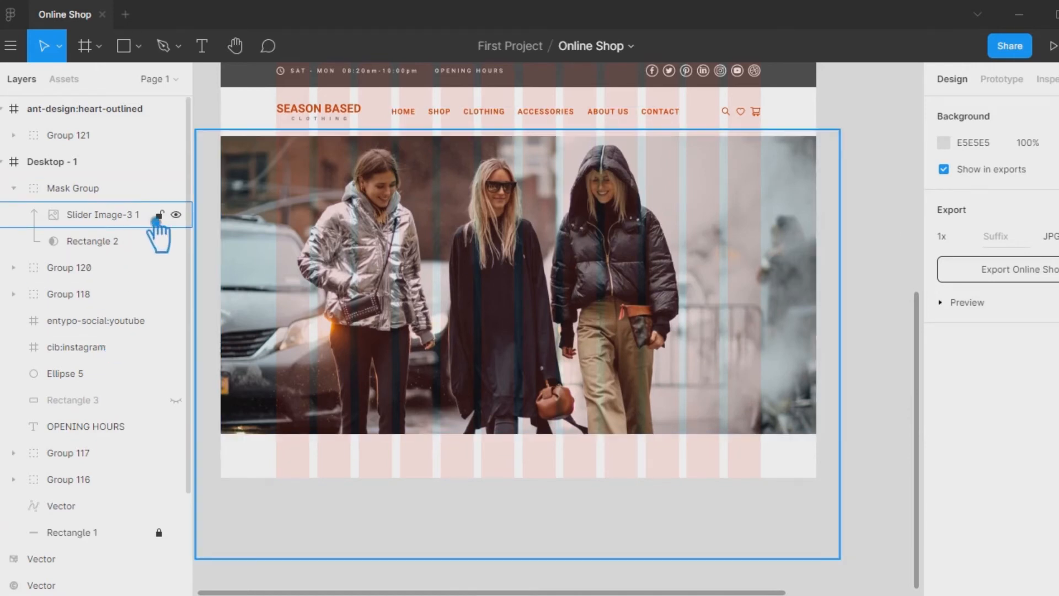
{"action": "left_click", "coordinate": [196, 295]}
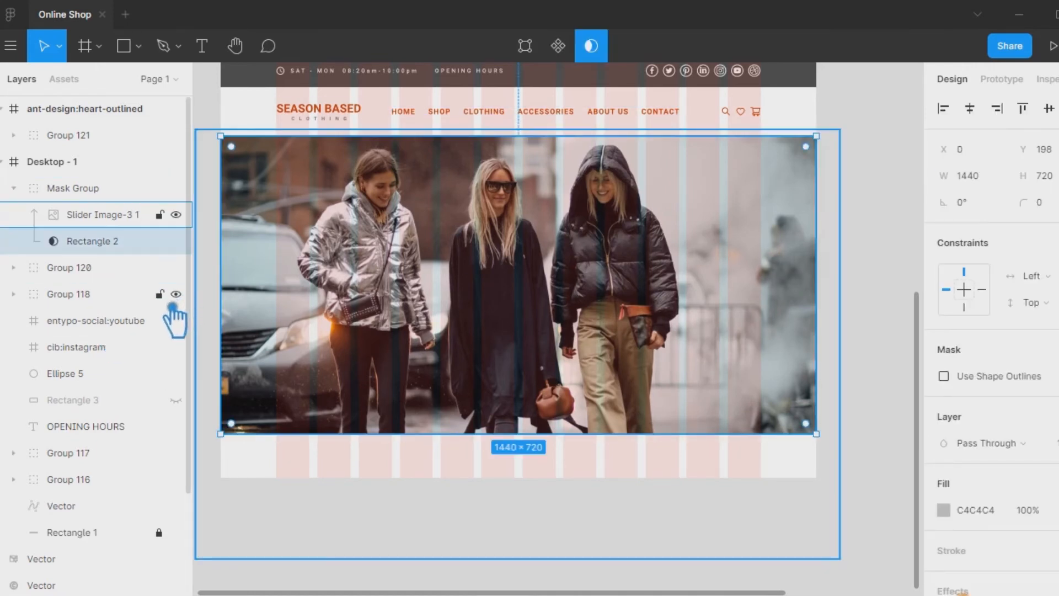
{"action": "key", "text": "ctrl+z"}
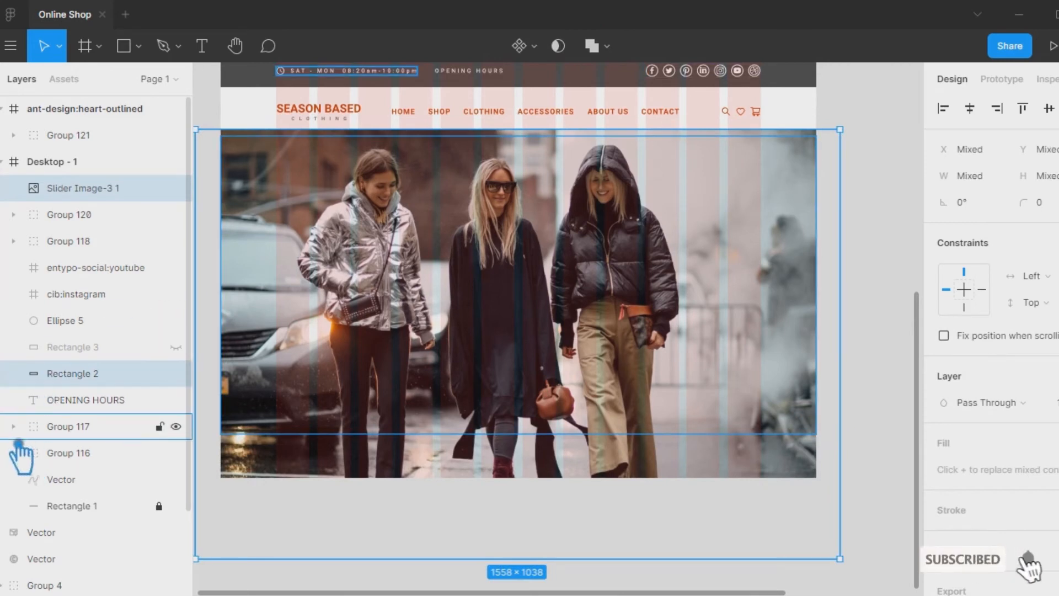
Reorder the layers so Rectangle 2 sits directly beneath Slider Image-3 1 and the hidden Rectangle 3 sits above the photo
{"action": "left_click", "coordinate": [894, 296]}
{"action": "left_click_drag", "start_coordinate": [105, 374], "coordinate": [104, 216]}
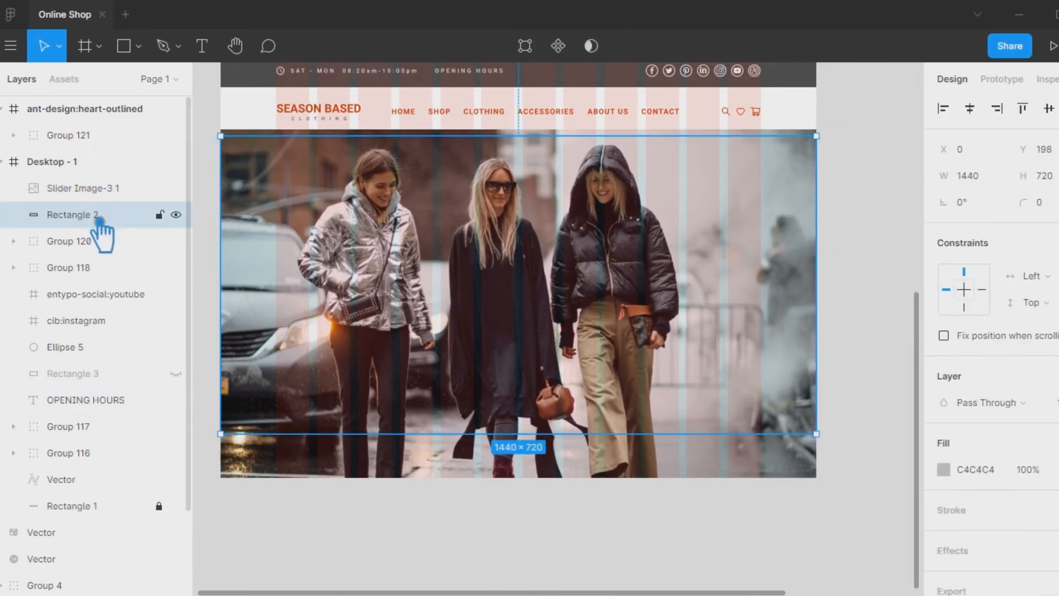
{"action": "left_click_drag", "start_coordinate": [118, 372], "coordinate": [134, 193]}
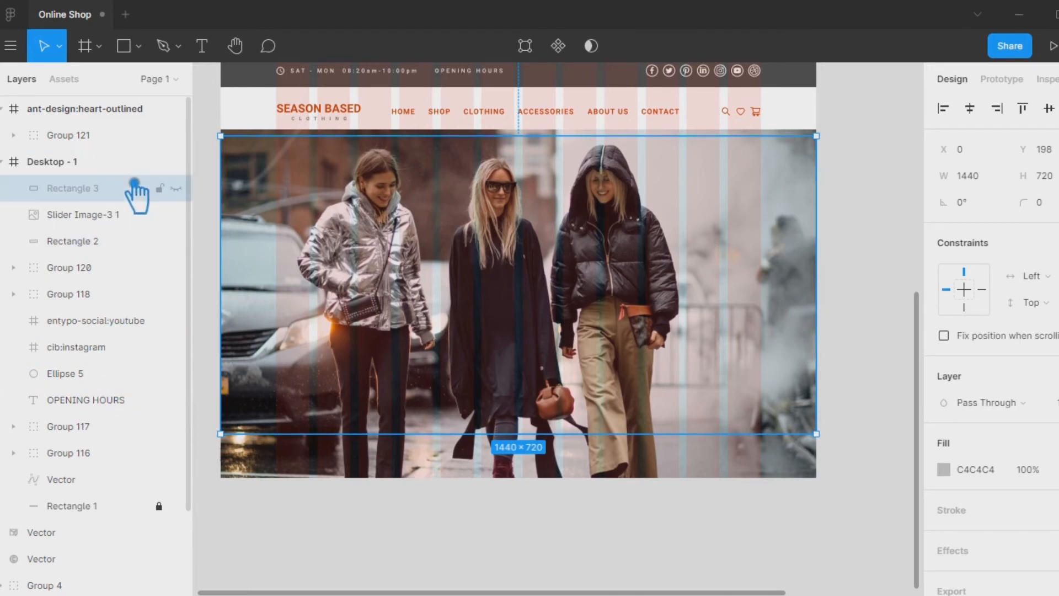
Mask Slider Image-3 1 with Rectangle 2 so the photo is cropped to the slider area
{"action": "left_click", "coordinate": [134, 243]}
{"action": "left_click", "coordinate": [118, 216], "text": "shift"}
{"action": "right_click", "coordinate": [481, 227]}
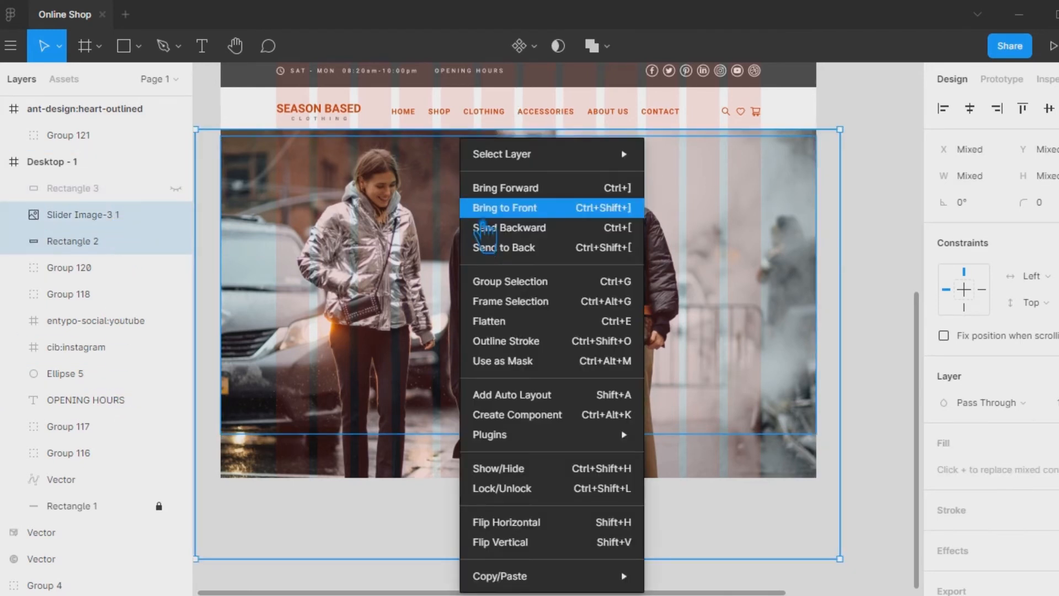
{"action": "left_click", "coordinate": [502, 360]}
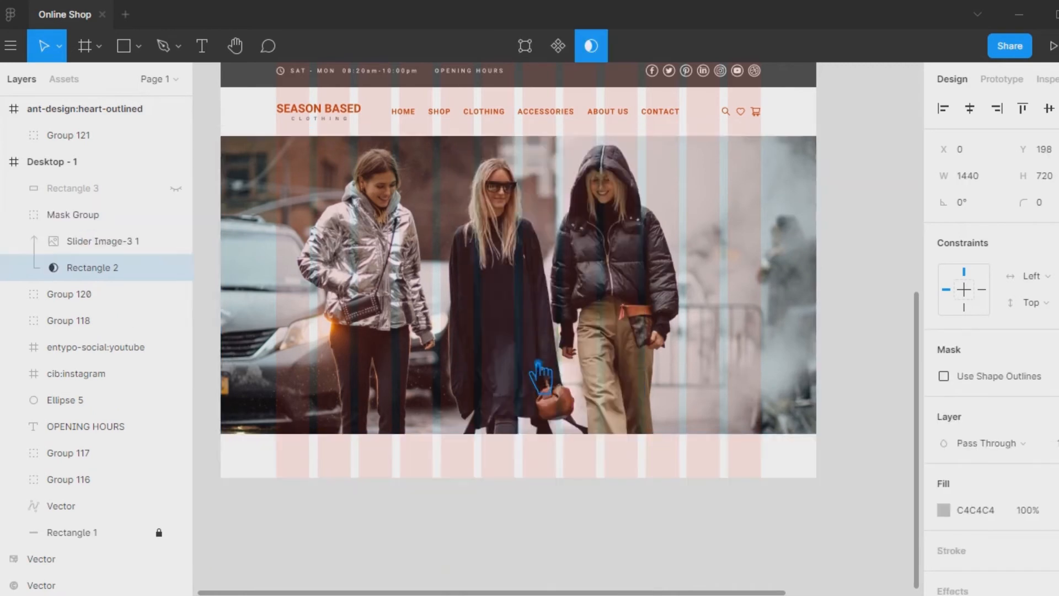
{"action": "left_click", "coordinate": [895, 335]}
Show the hidden Rectangle 3 above the slider photo and fill it with black 000000
{"action": "left_click", "coordinate": [176, 188]}
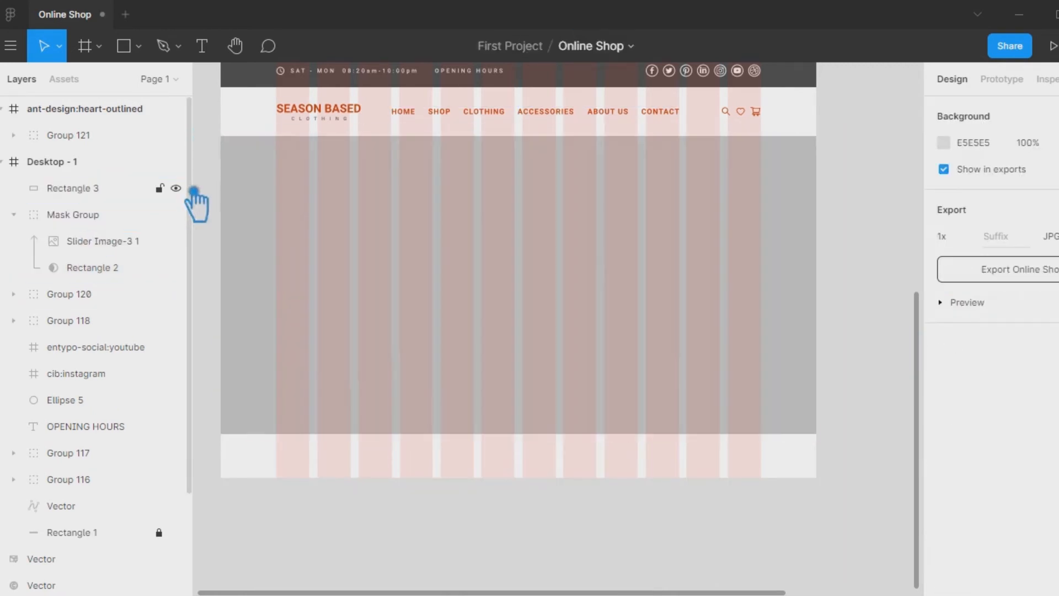
{"action": "left_click", "coordinate": [73, 188]}
{"action": "left_click", "coordinate": [943, 470]}
{"action": "left_click_drag", "start_coordinate": [742, 375], "coordinate": [643, 496]}
{"action": "left_click", "coordinate": [789, 403]}
Set the black overlay's fill opacity to 30% after trying 50%
{"action": "left_click", "coordinate": [1037, 475]}
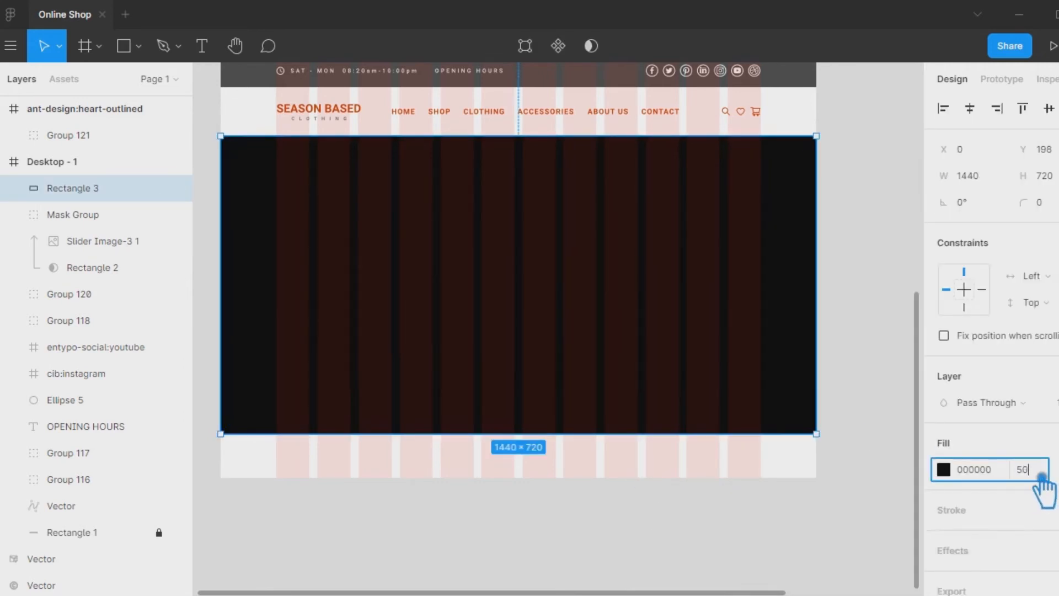
{"action": "type", "text": "50"}
{"action": "key", "text": "Return"}
{"action": "type", "text": "3"}
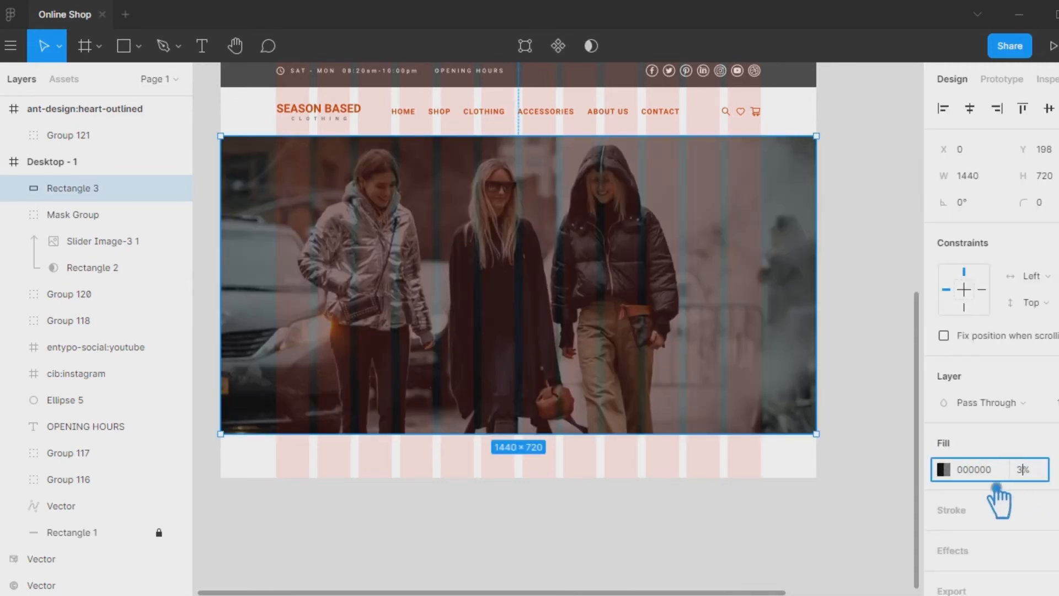
{"action": "type", "text": "0"}
{"action": "key", "text": "Return"}
{"action": "left_click", "coordinate": [1018, 478]}
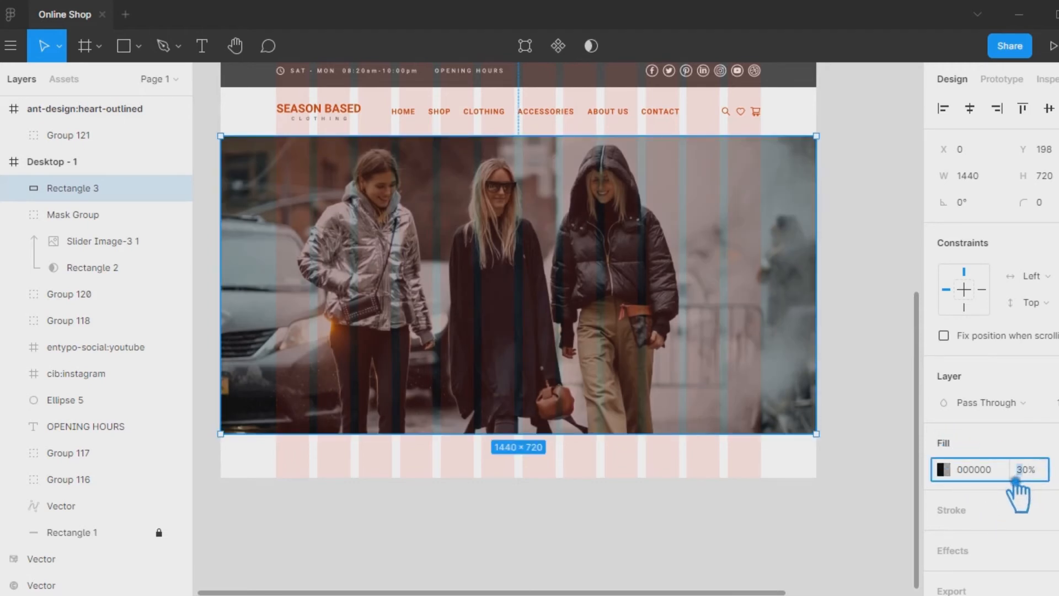
{"action": "key", "text": "Return"}
{"action": "left_click", "coordinate": [876, 286]}
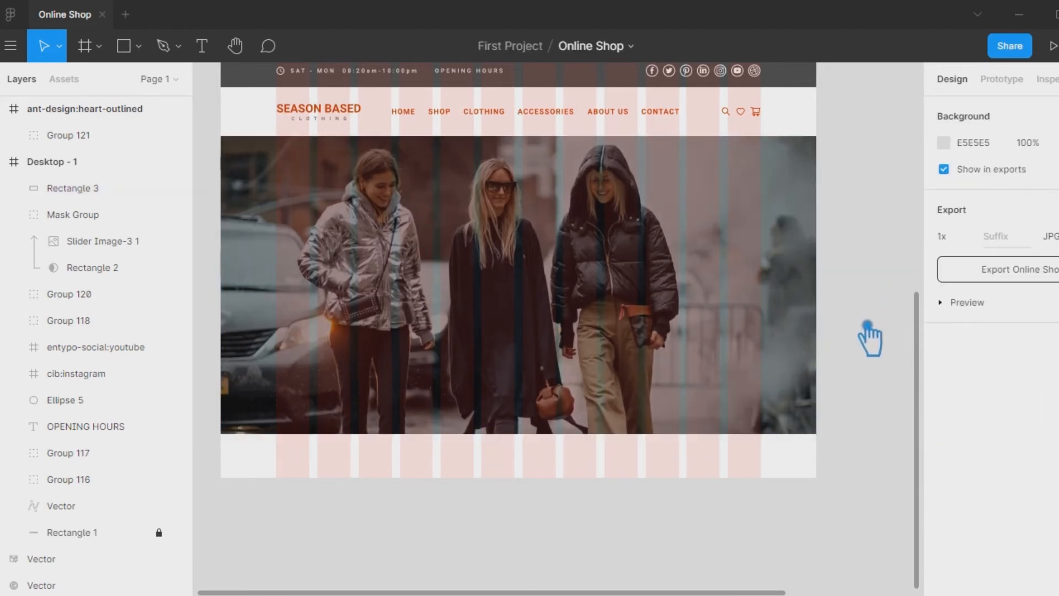
Move the ant-design:heart-outlined frame inside the Desktop - 1 frame in the layer order
{"action": "left_click", "coordinate": [94, 169]}
{"action": "left_click", "coordinate": [99, 139]}
{"action": "left_click", "coordinate": [103, 116]}
{"action": "left_click_drag", "start_coordinate": [104, 144], "coordinate": [101, 184]}
{"action": "left_click", "coordinate": [94, 111]}
{"action": "left_click", "coordinate": [865, 227]}
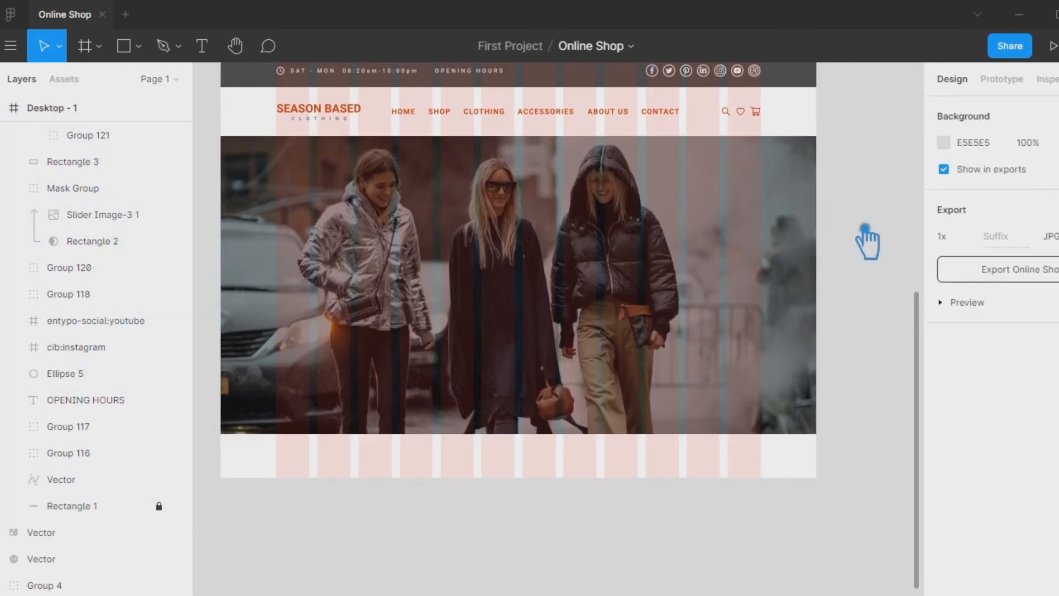
{"action": "left_click", "coordinate": [800, 338]}
{"action": "left_click_drag", "start_coordinate": [854, 271], "coordinate": [642, 391]}
{"action": "key", "text": "Delete"}
{"action": "key", "text": "ctrl+z"}
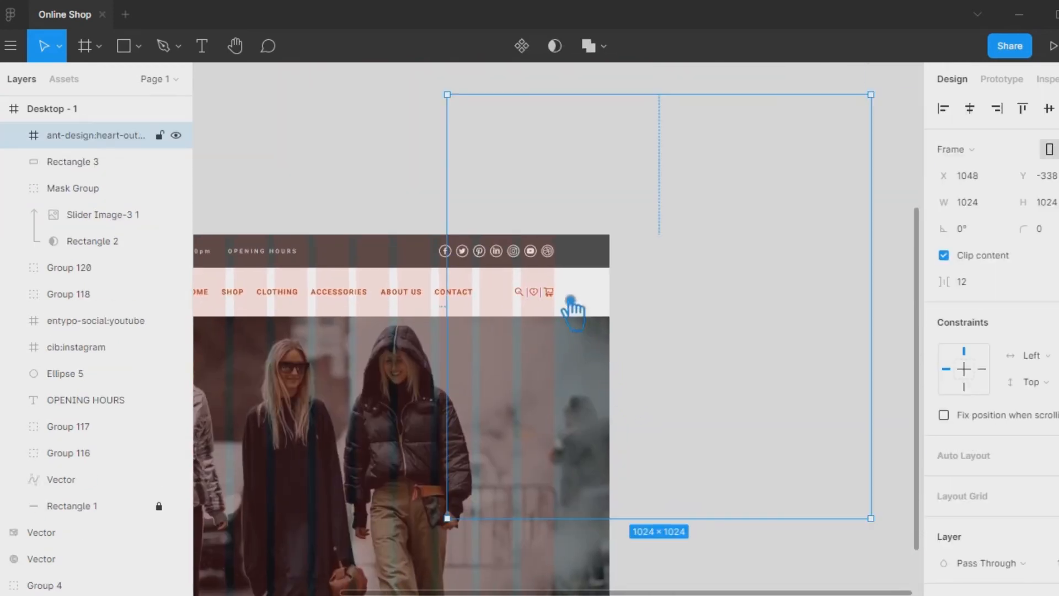
Ungroup the oversized frame around the heart icon and regroup the icon directly within the Desktop - 1 frame
{"action": "right_click", "coordinate": [559, 301]}
{"action": "left_click", "coordinate": [549, 286]}
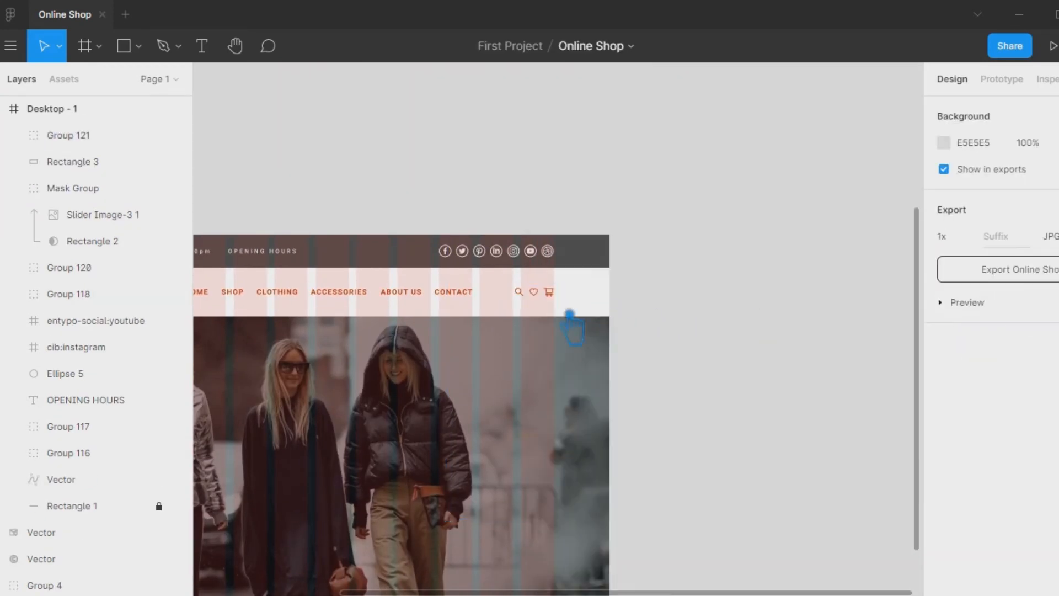
{"action": "left_click", "coordinate": [533, 291]}
{"action": "left_click", "coordinate": [654, 325]}
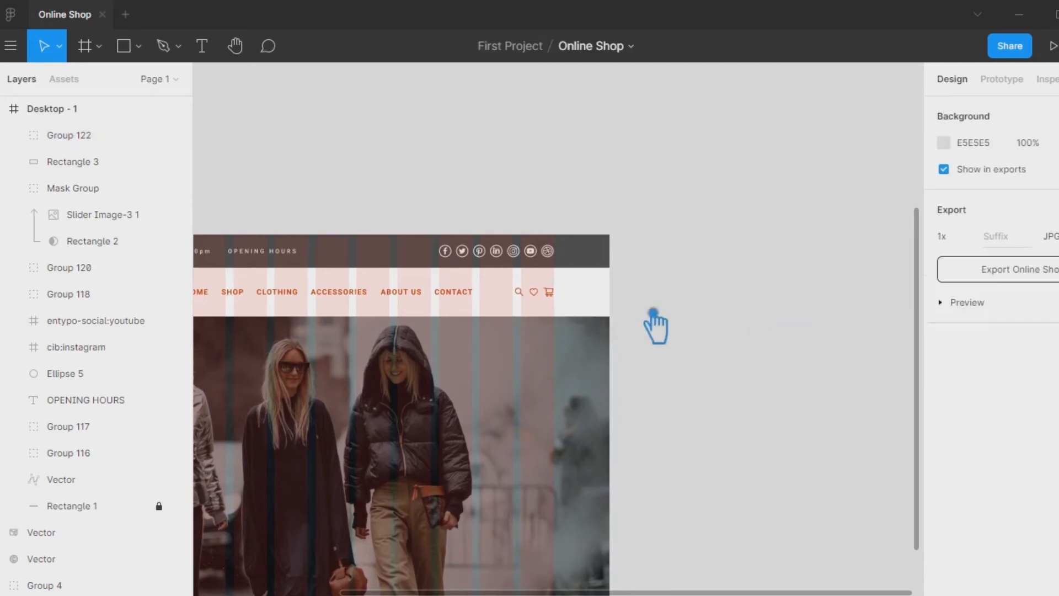
{"action": "left_click_drag", "start_coordinate": [741, 334], "coordinate": [879, 175]}
{"action": "left_click_drag", "start_coordinate": [778, 435], "coordinate": [542, 269]}
{"action": "right_click", "coordinate": [538, 269]}
{"action": "left_click", "coordinate": [778, 312]}
{"action": "left_click", "coordinate": [844, 233]}
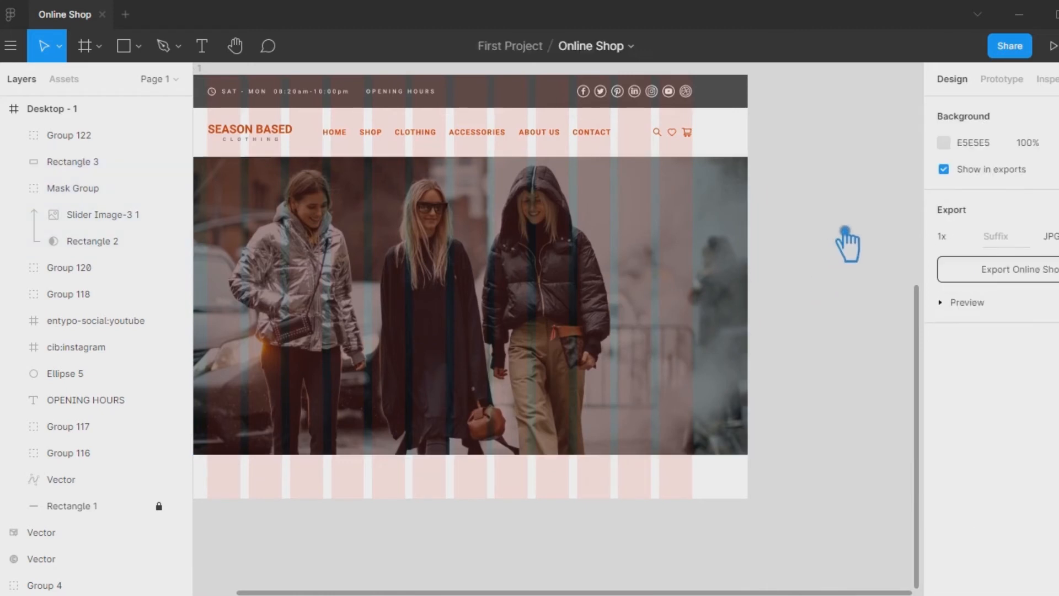
Move the grouped pair of slider arrows from above the page onto the slider photo
{"action": "left_click_drag", "start_coordinate": [844, 233], "coordinate": [934, 277]}
{"action": "key", "text": "ctrl+minus"}
{"action": "left_click_drag", "start_coordinate": [785, 236], "coordinate": [792, 308]}
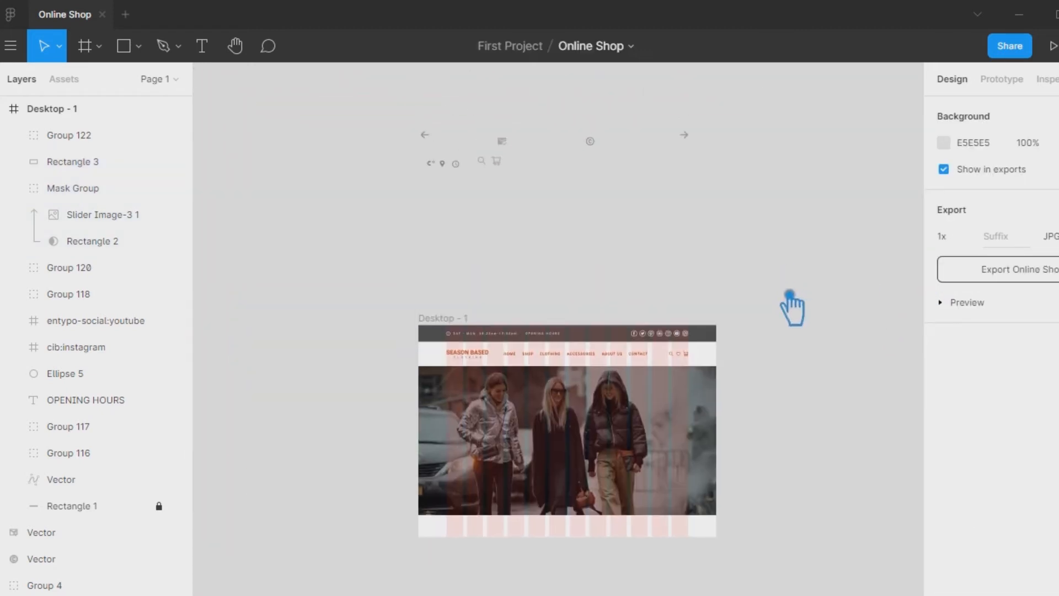
{"action": "left_click_drag", "start_coordinate": [700, 138], "coordinate": [720, 461]}
{"action": "key", "text": "ctrl+plus"}
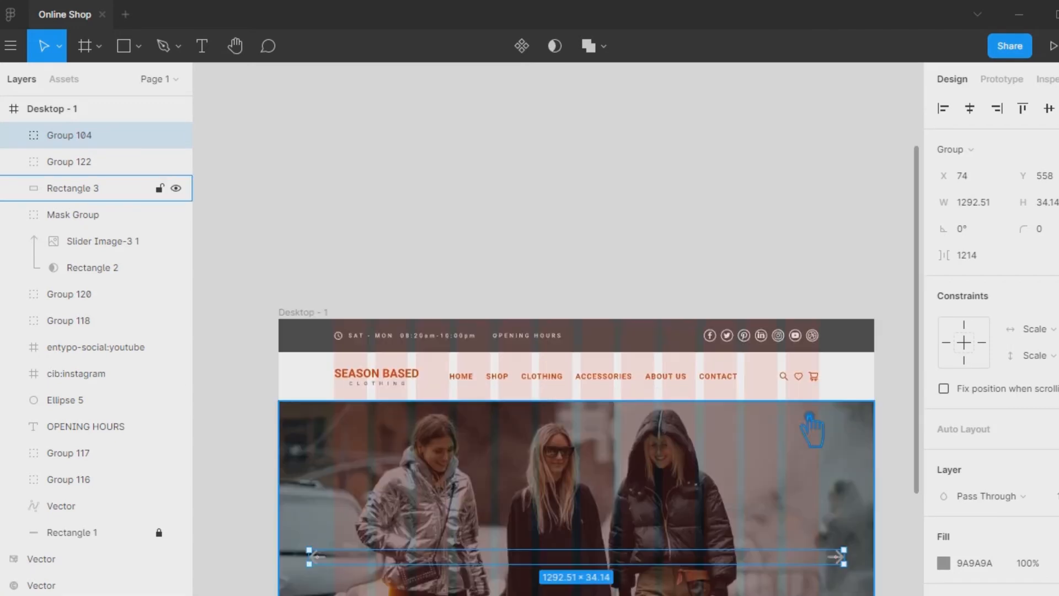
{"action": "scroll", "coordinate": [768, 408], "scroll_direction": "down", "scroll_amount": 5}
{"action": "left_click", "coordinate": [783, 519]}
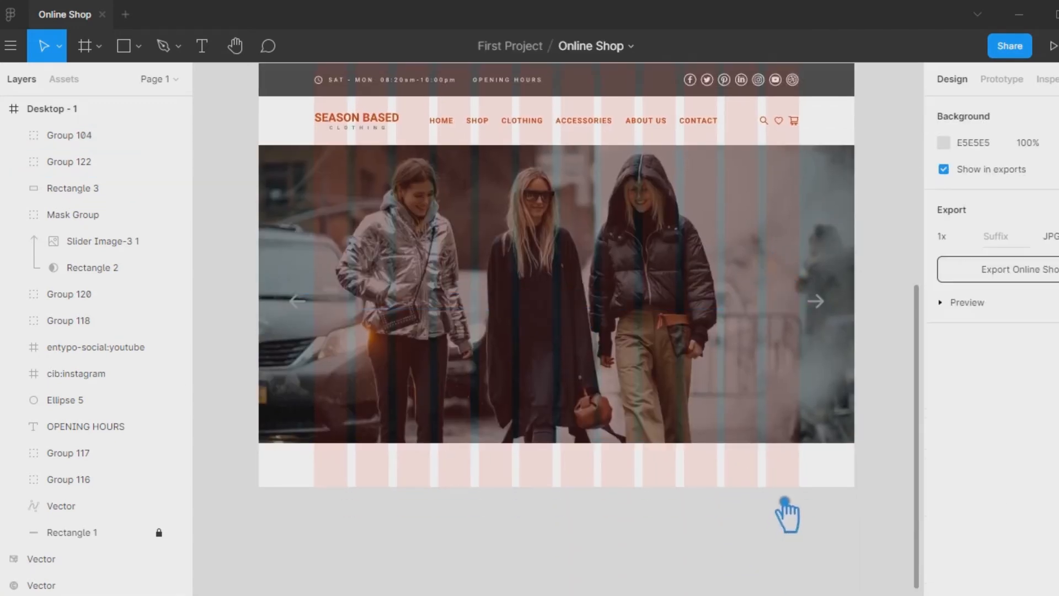
Align the slider arrows with the vertical centre of the dark overlay rectangle
{"action": "left_click", "coordinate": [816, 301]}
{"action": "left_click", "coordinate": [854, 238], "text": "shift"}
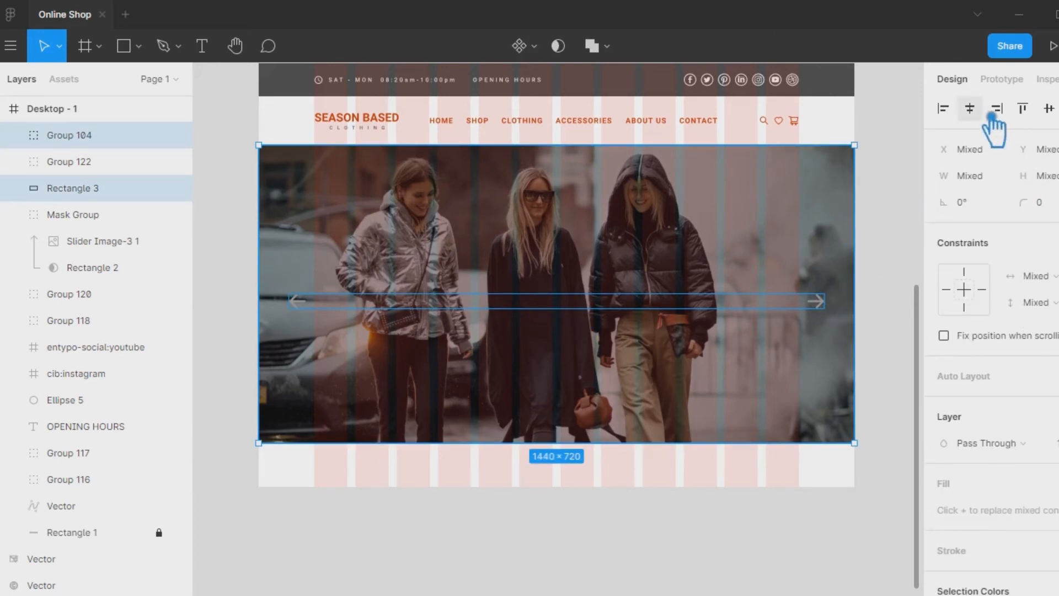
{"action": "left_click", "coordinate": [1049, 108]}
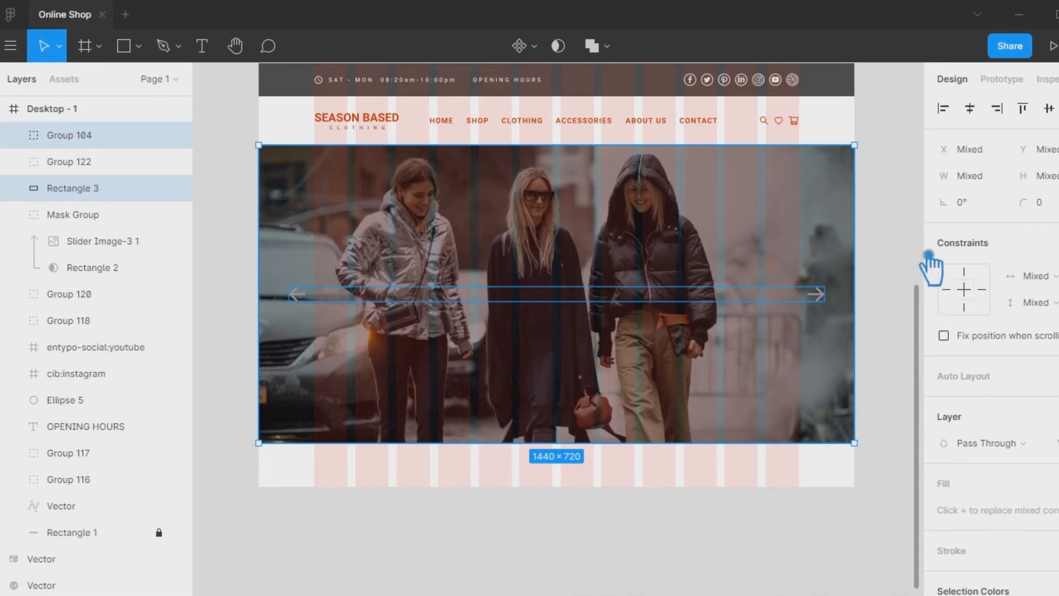
{"action": "key", "text": "Escape"}
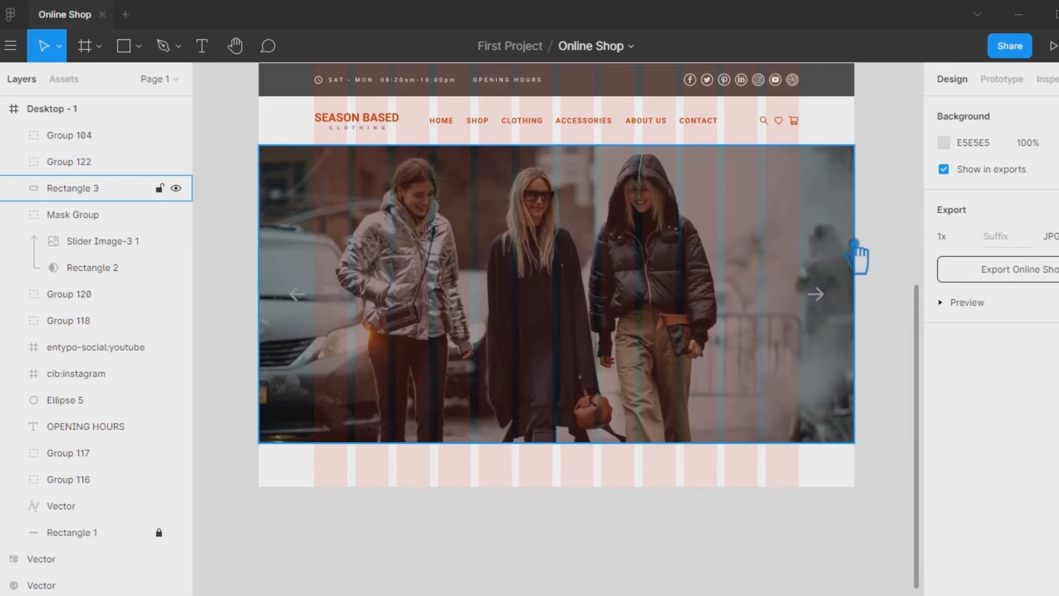
Add the heading MEGA WINTER OFFERS in Raleway Bold 50 over the slider photo and fill it with white FFFFFF
{"action": "left_click", "coordinate": [203, 47]}
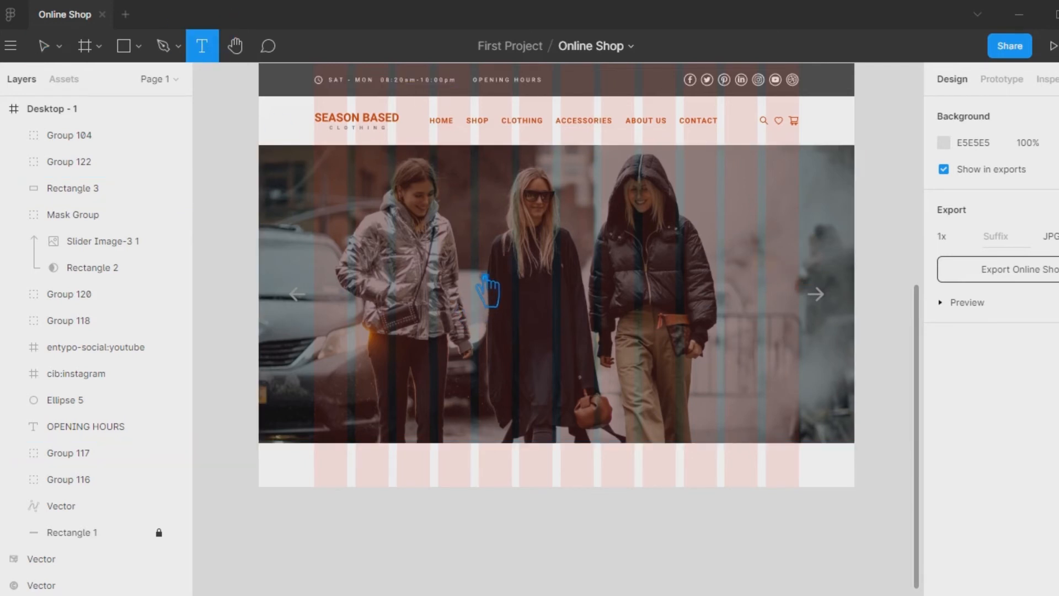
{"action": "left_click", "coordinate": [485, 278]}
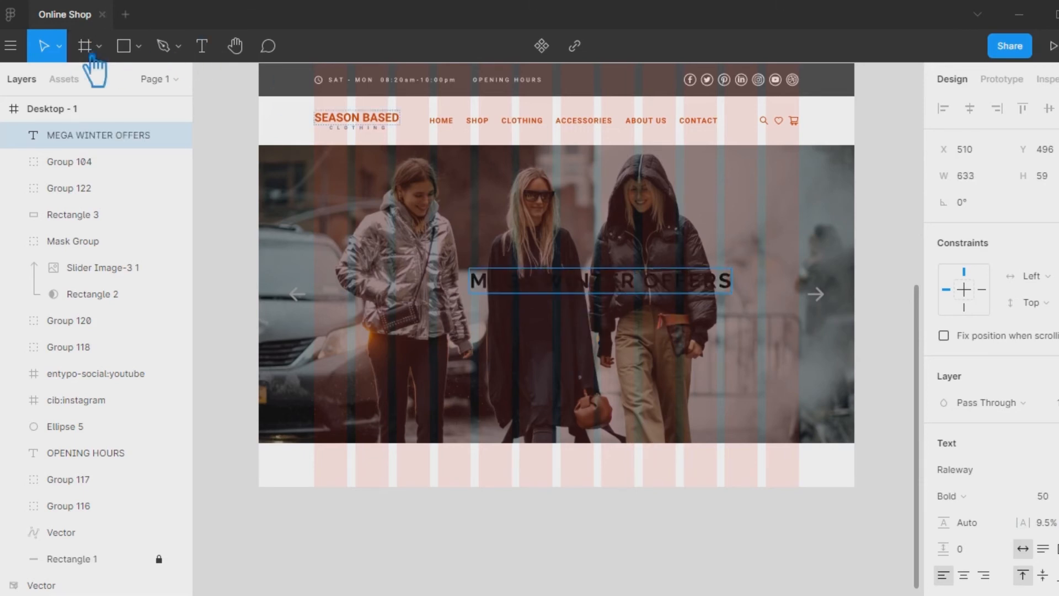
{"action": "left_click", "coordinate": [623, 287]}
{"action": "scroll", "coordinate": [1020, 486], "scroll_direction": "down", "scroll_amount": 3}
{"action": "left_click", "coordinate": [944, 484]}
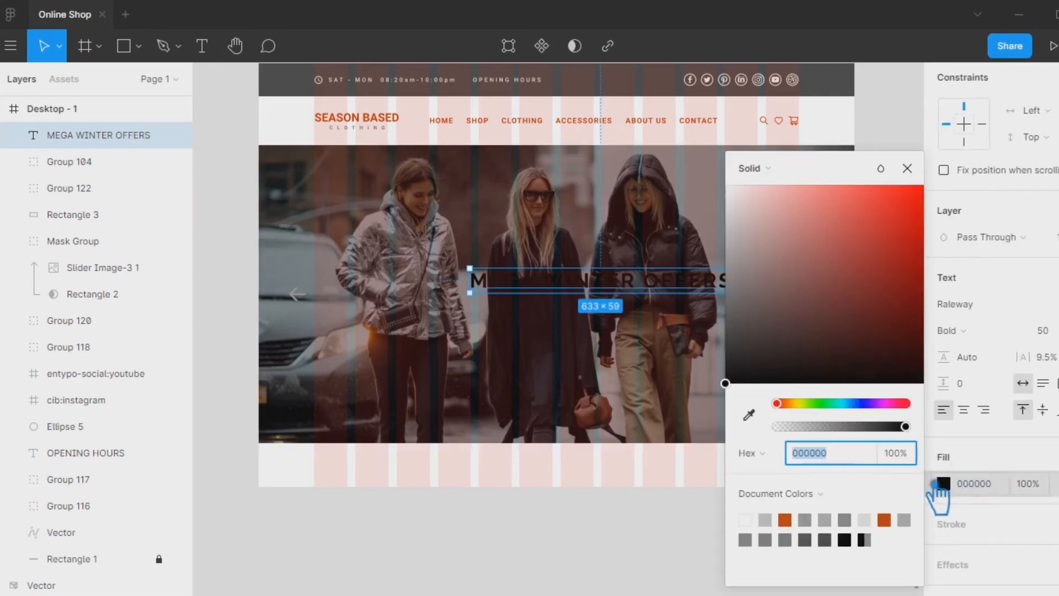
{"action": "left_click_drag", "start_coordinate": [774, 252], "coordinate": [700, 177]}
{"action": "left_click", "coordinate": [906, 168]}
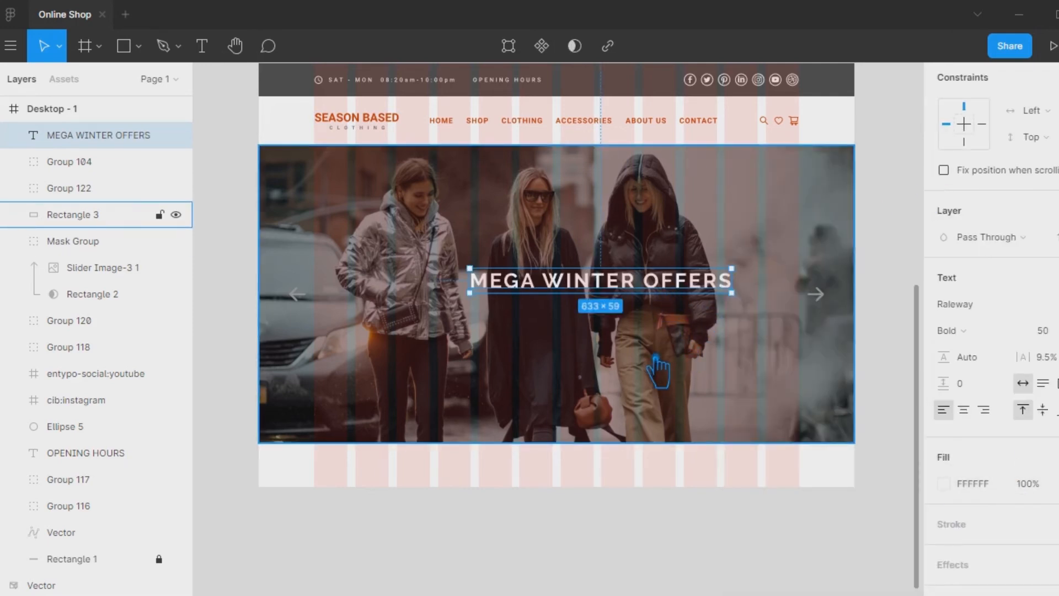
Widen the heading's letter spacing to about 26.5% and set its font size to 30
{"action": "left_click_drag", "start_coordinate": [1022, 357], "coordinate": [1054, 365]}
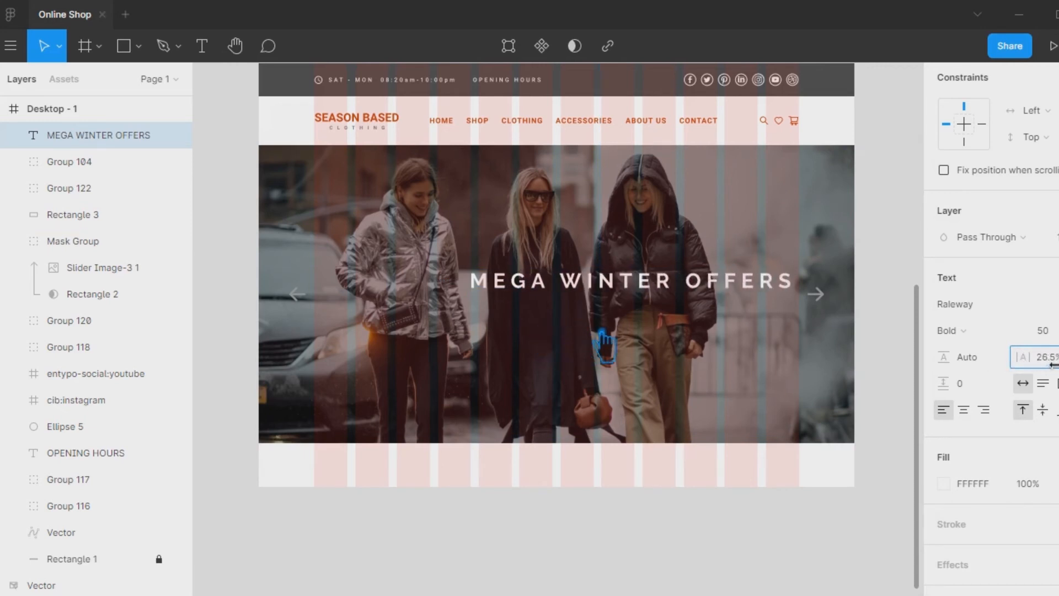
{"action": "left_click", "coordinate": [1053, 337]}
{"action": "type", "text": "30"}
{"action": "key", "text": "Return"}
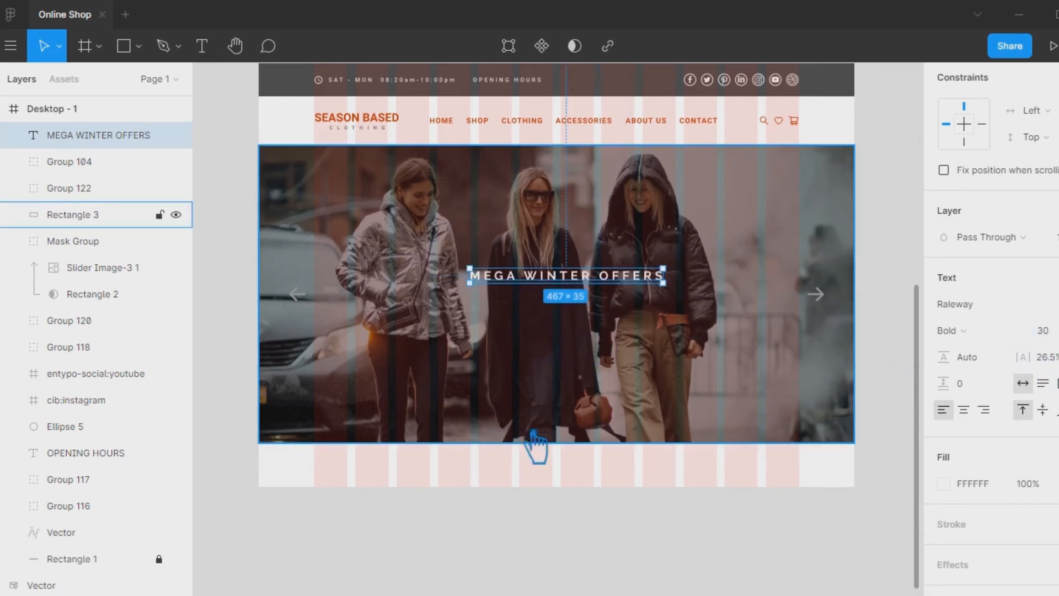
Centre the MEGA WINTER OFFERS heading horizontally on the page and undo a further downward move
{"action": "key", "text": "Escape"}
{"action": "mouse_move", "coordinate": [621, 281]}
{"action": "left_mouse_down"}
{"action": "mouse_move", "coordinate": [607, 283]}
{"action": "mouse_move", "coordinate": [614, 297]}
{"action": "left_mouse_up"}
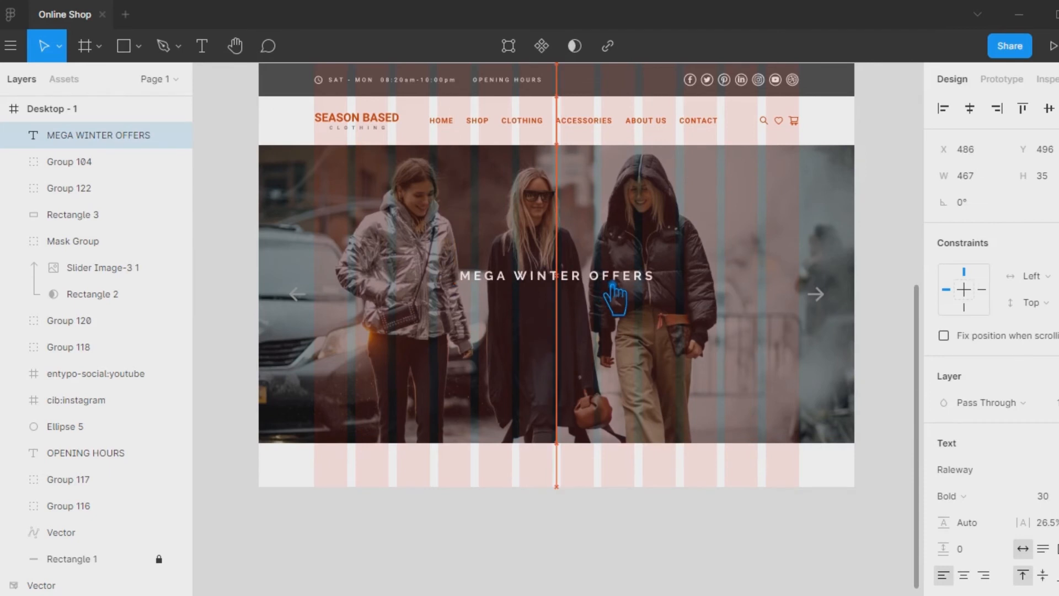
{"action": "left_click", "coordinate": [593, 512]}
{"action": "left_click_drag", "start_coordinate": [573, 280], "coordinate": [580, 322]}
{"action": "key", "text": "ctrl+z"}
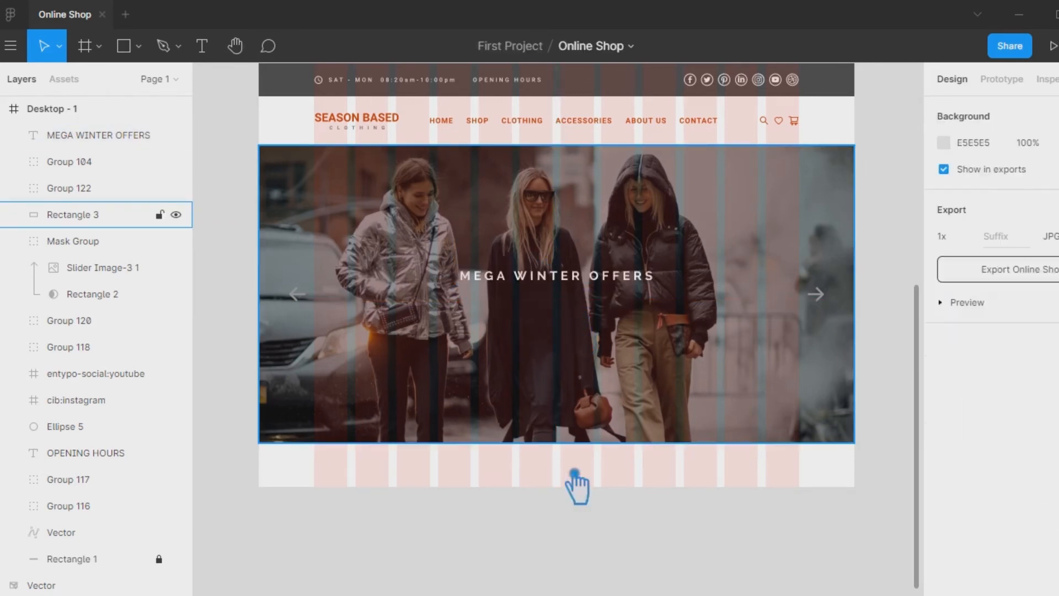
Duplicate the MEGA WINTER OFFERS heading and place the copy directly below the original, at Y 561
{"action": "left_click_drag", "start_coordinate": [568, 279], "coordinate": [568, 321]}
{"action": "key", "text": "ctrl+z"}
{"action": "left_click", "coordinate": [607, 281]}
{"action": "key", "text": "ctrl+d"}
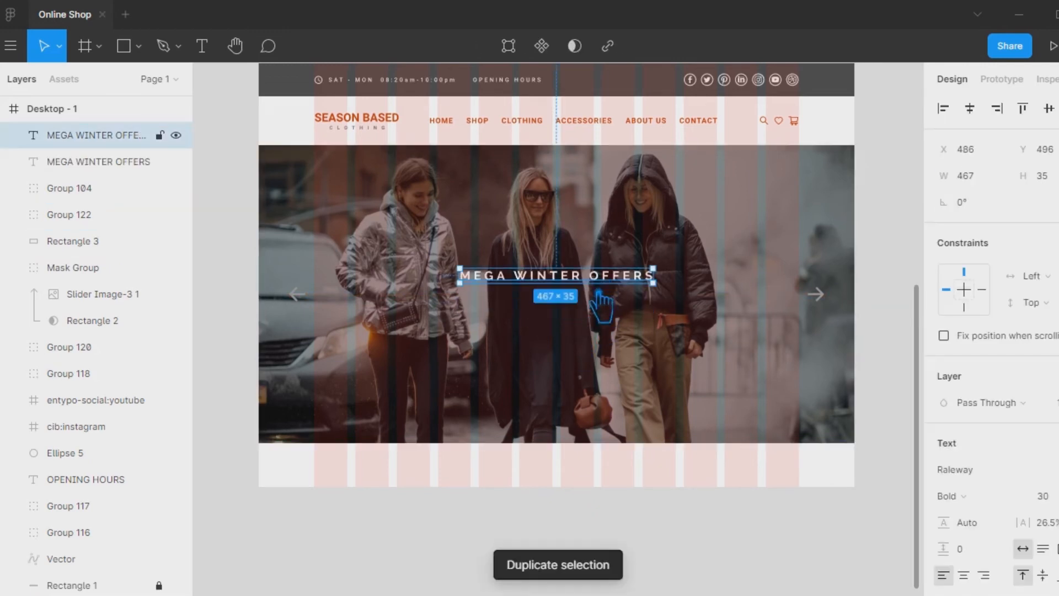
{"action": "key", "text": "Escape"}
{"action": "left_click_drag", "start_coordinate": [568, 280], "coordinate": [563, 317]}
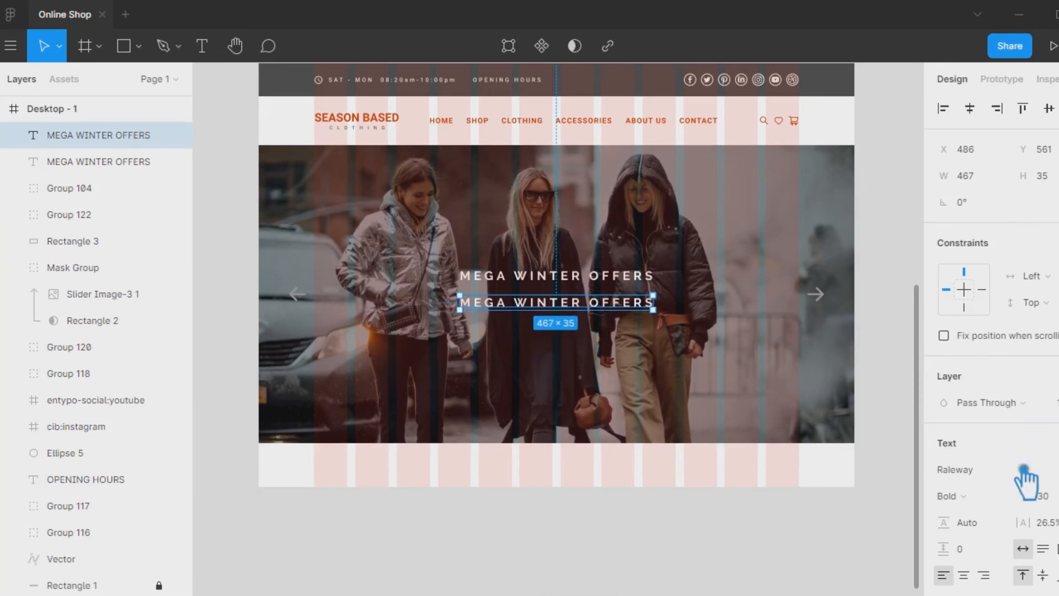
Set the lower heading copy's font size to 70 and its letter spacing to 6.5%, and move it roughly under the first heading
{"action": "key", "text": "Return"}
{"action": "left_click", "coordinate": [640, 514]}
{"action": "left_click_drag", "start_coordinate": [667, 323], "coordinate": [600, 348]}
{"action": "type", "text": "80"}
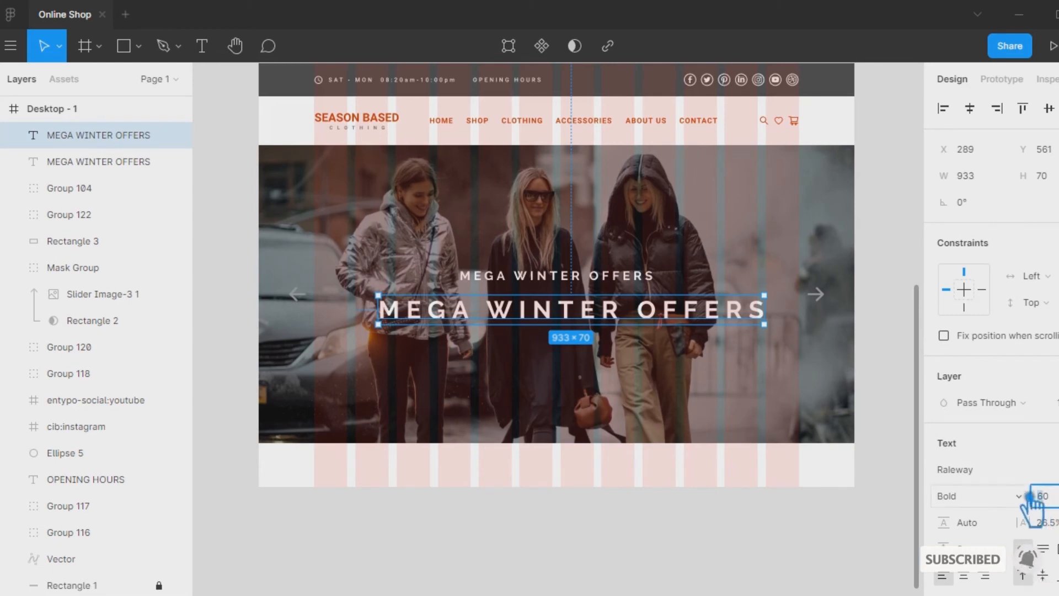
{"action": "key", "text": "Return"}
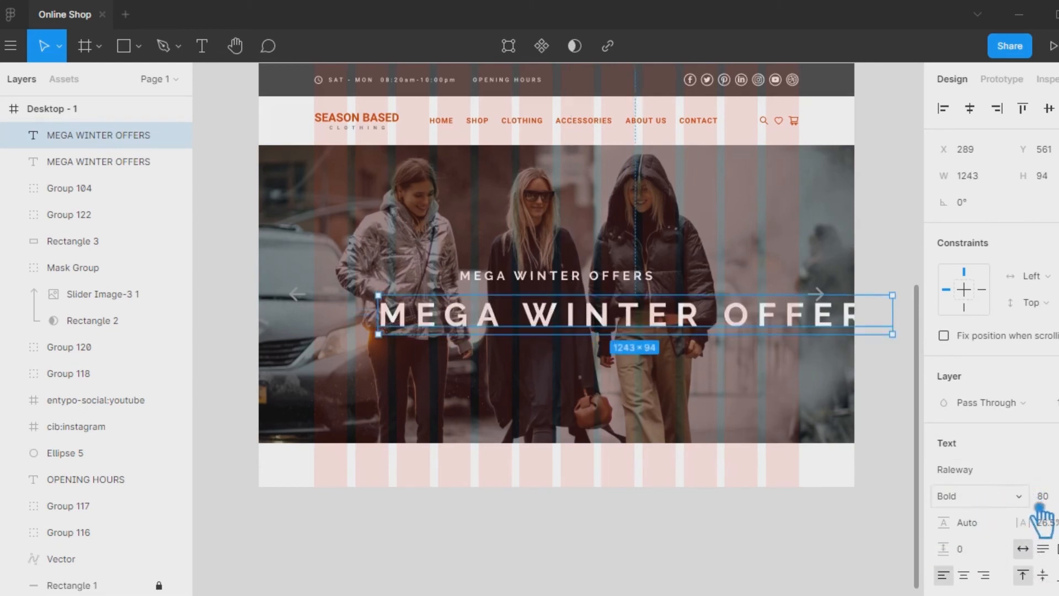
{"action": "type", "text": "70"}
{"action": "key", "text": "Return"}
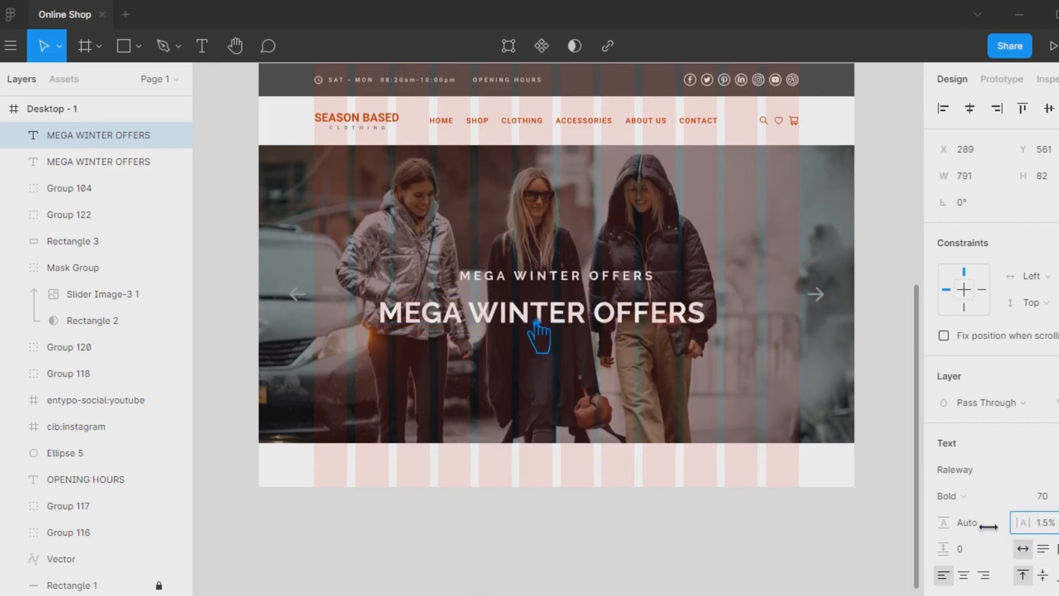
{"action": "left_click", "coordinate": [721, 507]}
{"action": "left_click_drag", "start_coordinate": [618, 345], "coordinate": [625, 337]}
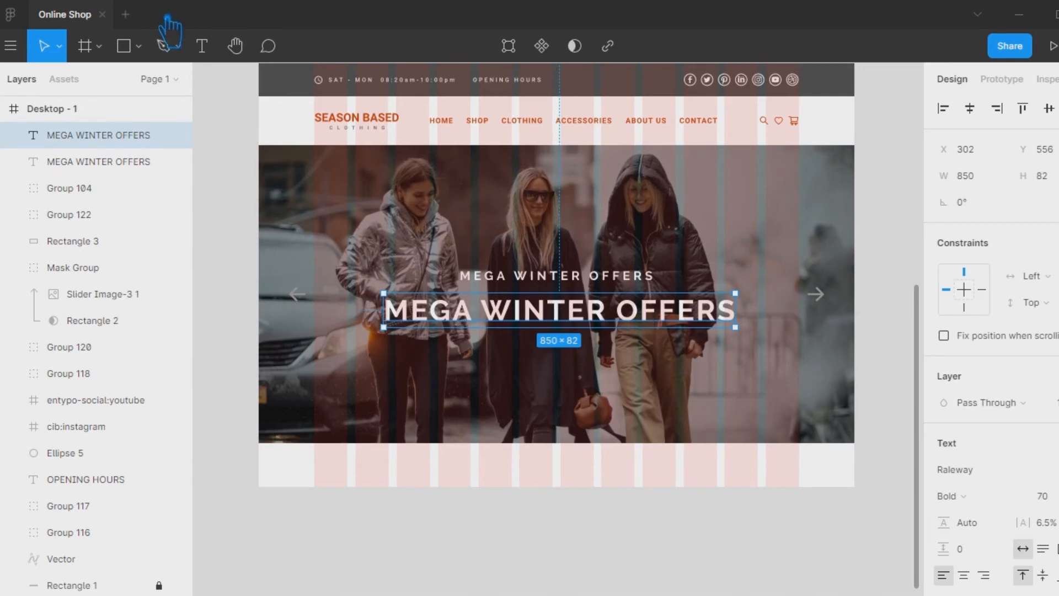
Change the lower heading's text to UP TO35% DISCOUNT
{"action": "key", "text": "Return"}
{"action": "left_click", "coordinate": [464, 314]}
{"action": "left_click_drag", "start_coordinate": [478, 324], "coordinate": [395, 317]}
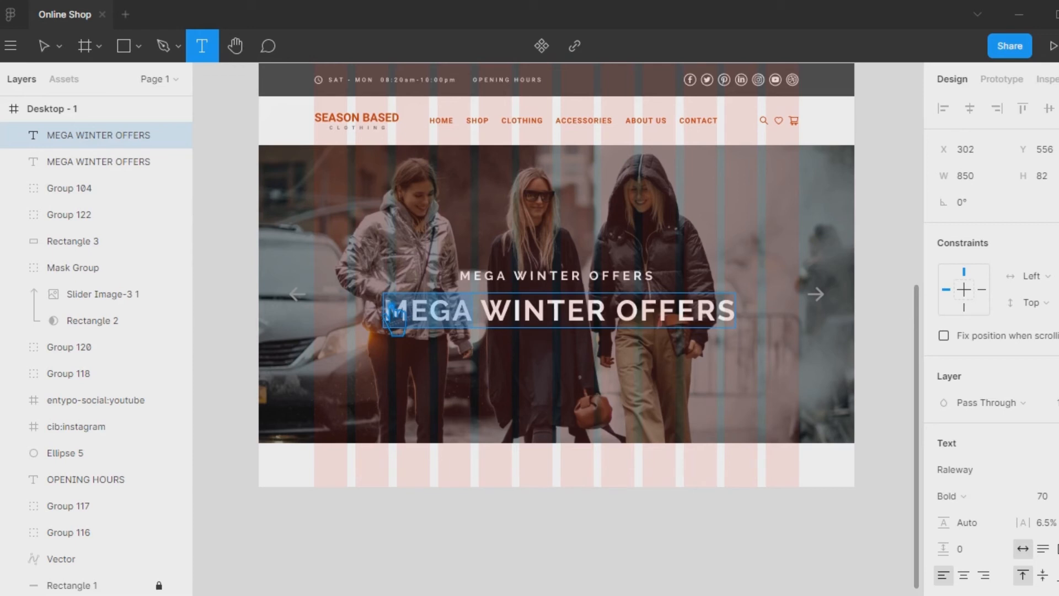
{"action": "type", "text": "UP TO35"}
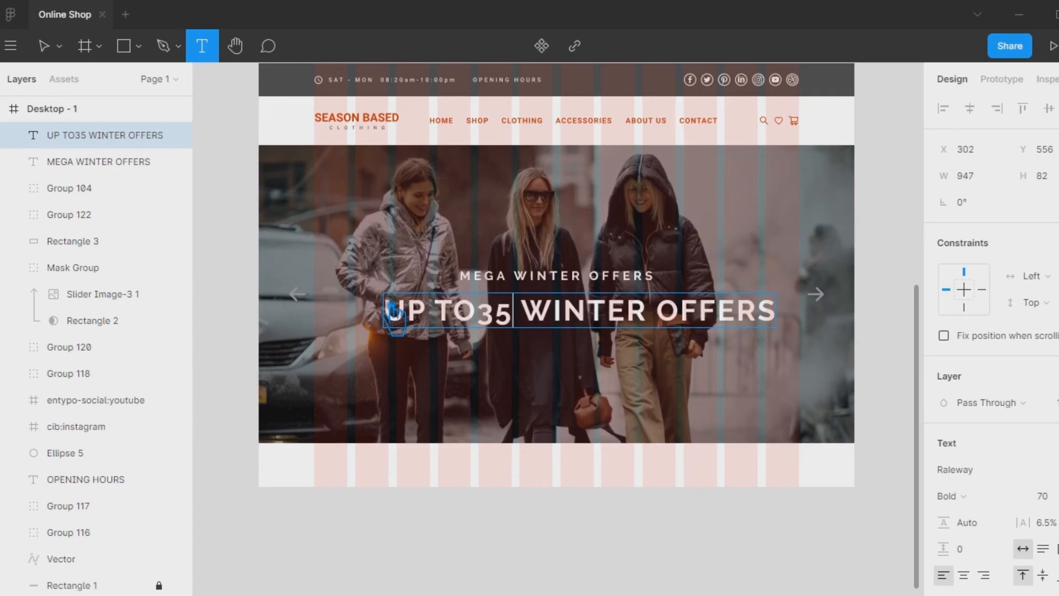
{"action": "type", "text": "%"}
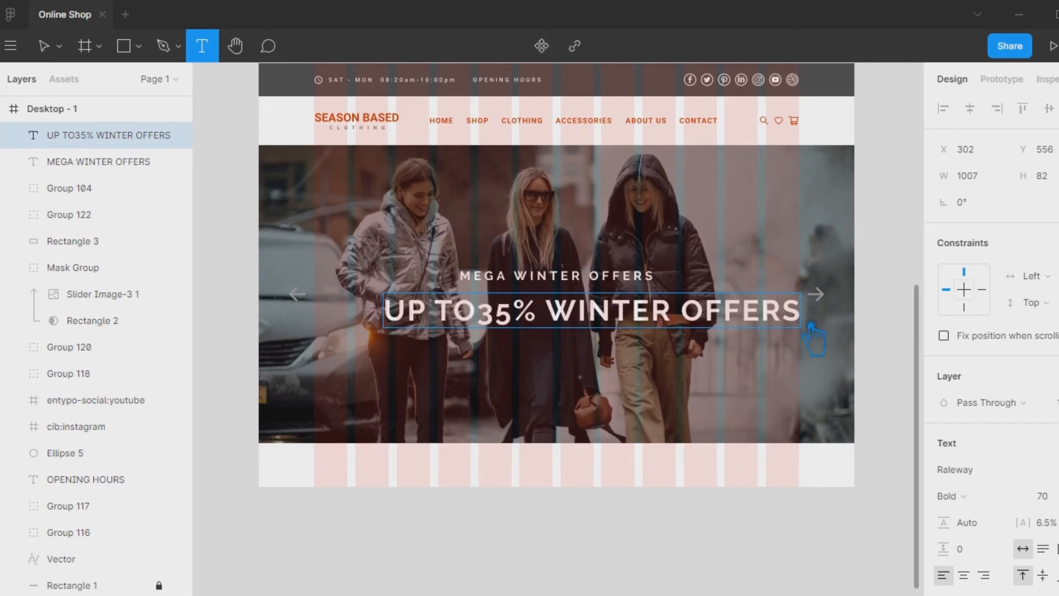
{"action": "left_click_drag", "start_coordinate": [689, 321], "coordinate": [546, 320]}
{"action": "key", "text": "BackSpace"}
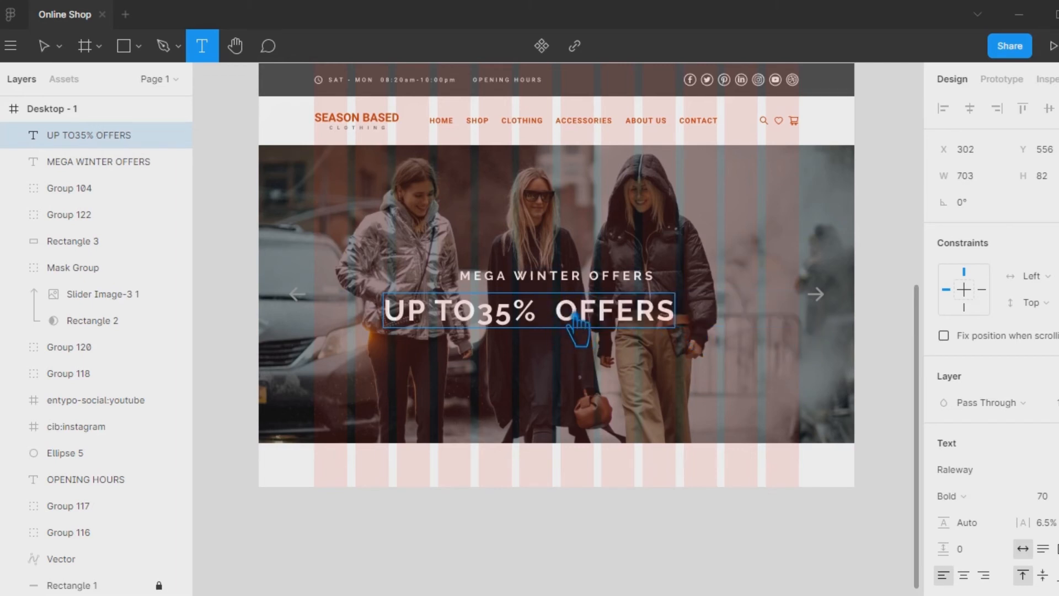
{"action": "left_click_drag", "start_coordinate": [675, 318], "coordinate": [547, 318]}
{"action": "type", "text": "DISCOUNT"}
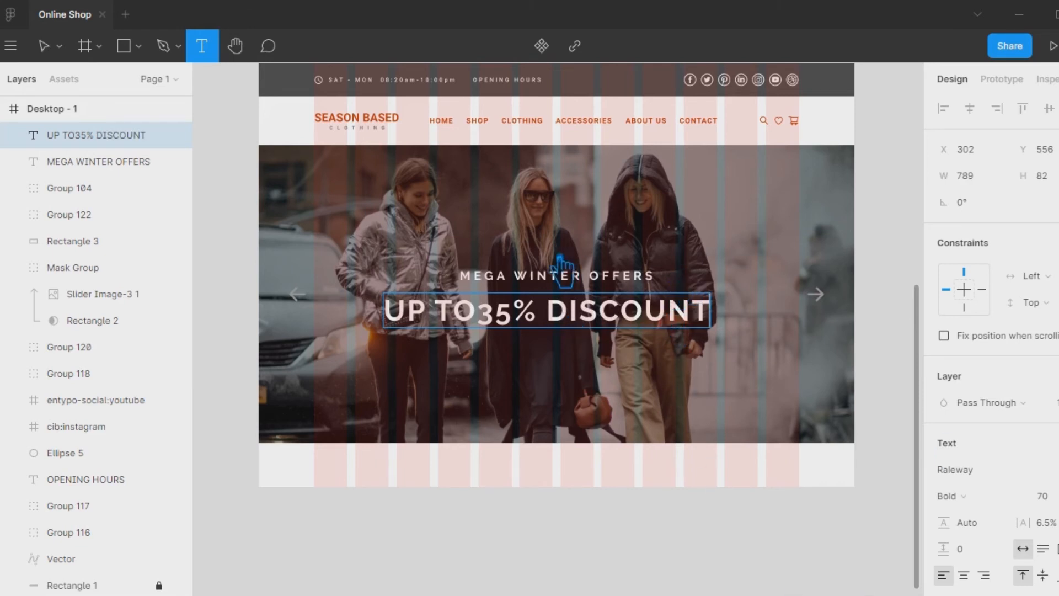
{"action": "left_click", "coordinate": [55, 55]}
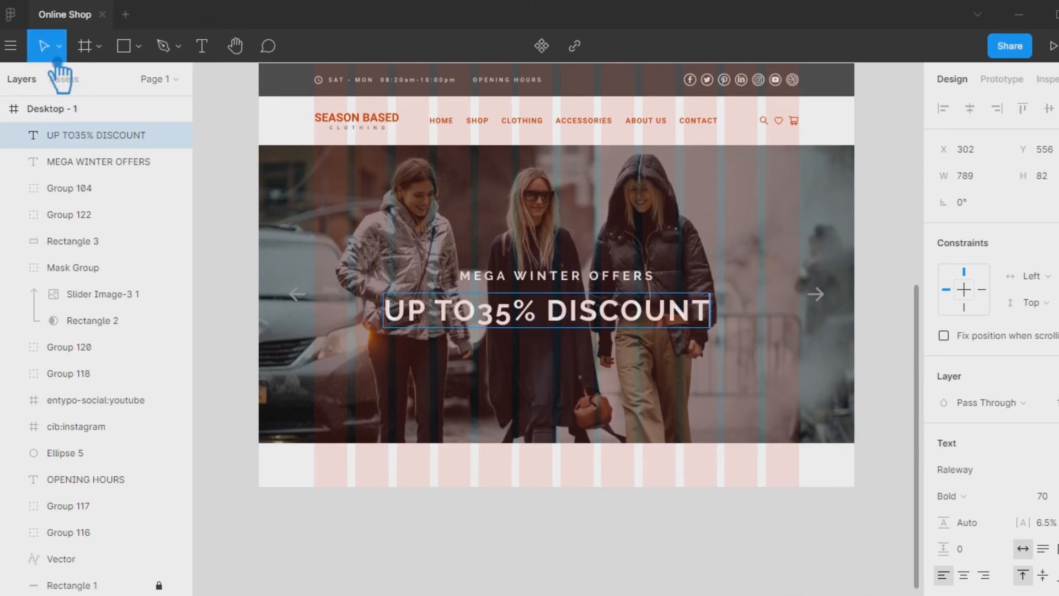
Move the UP TO35% DISCOUNT headline up to Y 541, close beneath the MEGA WINTER OFFERS heading
{"action": "left_click", "coordinate": [594, 351]}
{"action": "left_click_drag", "start_coordinate": [625, 321], "coordinate": [639, 315]}
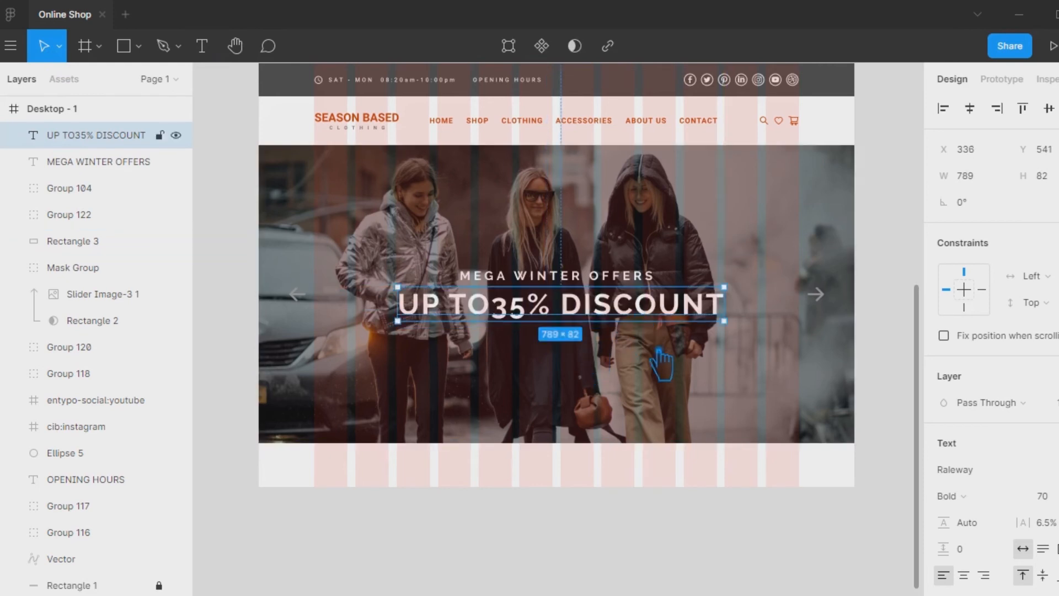
{"action": "left_click_drag", "start_coordinate": [694, 363], "coordinate": [527, 292]}
{"action": "key", "text": "ctrl+z"}
Group the dark overlay rectangle with the masked photo and centre both heading texts horizontally on that group
{"action": "left_click_drag", "start_coordinate": [880, 486], "coordinate": [775, 364]}
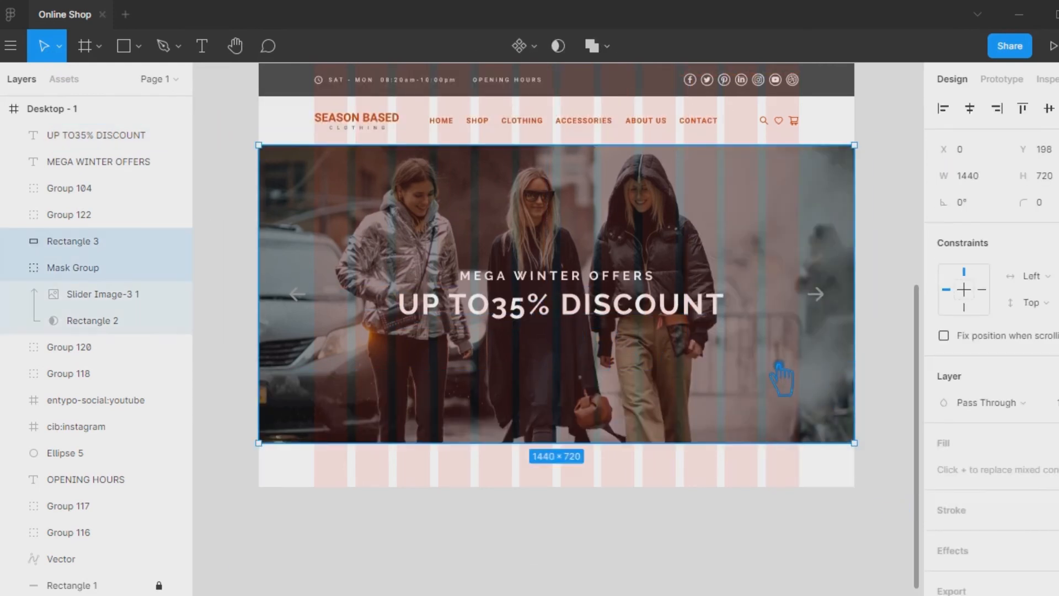
{"action": "key", "text": "ctrl+g"}
{"action": "left_click", "coordinate": [635, 309]}
{"action": "left_click", "coordinate": [580, 279], "text": "shift"}
{"action": "left_click", "coordinate": [841, 384]}
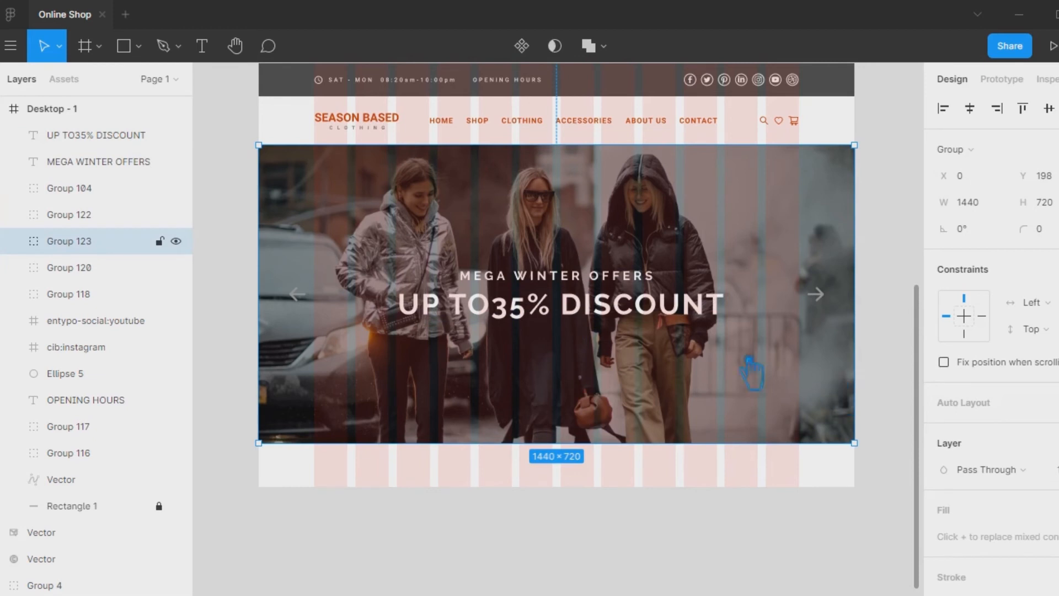
{"action": "left_click", "coordinate": [630, 314], "text": "shift"}
{"action": "left_click", "coordinate": [577, 282], "text": "shift"}
{"action": "left_click", "coordinate": [985, 115]}
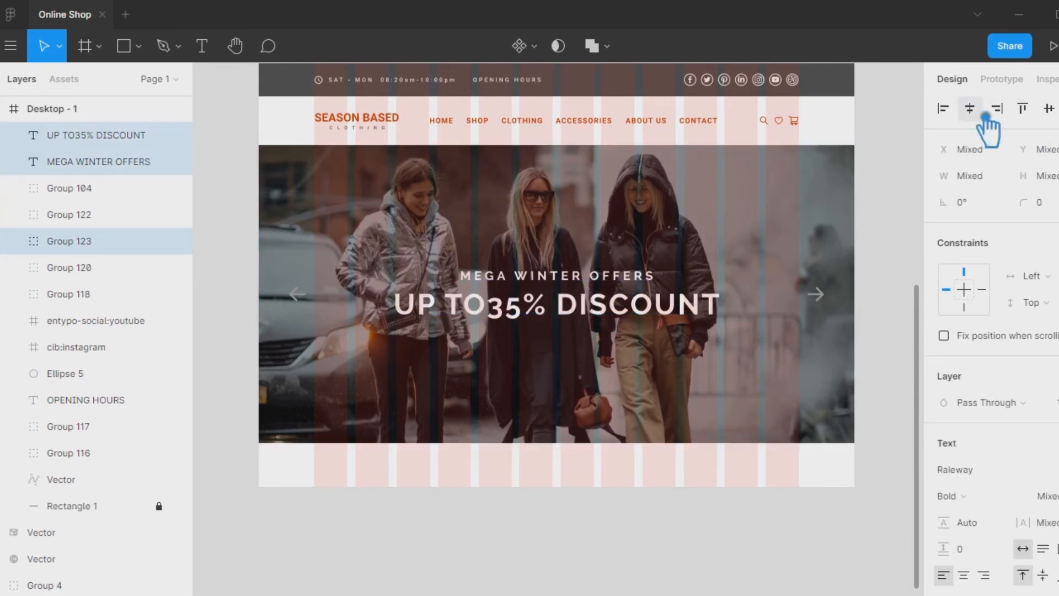
{"action": "left_click", "coordinate": [1048, 108]}
{"action": "key", "text": "ctrl+z"}
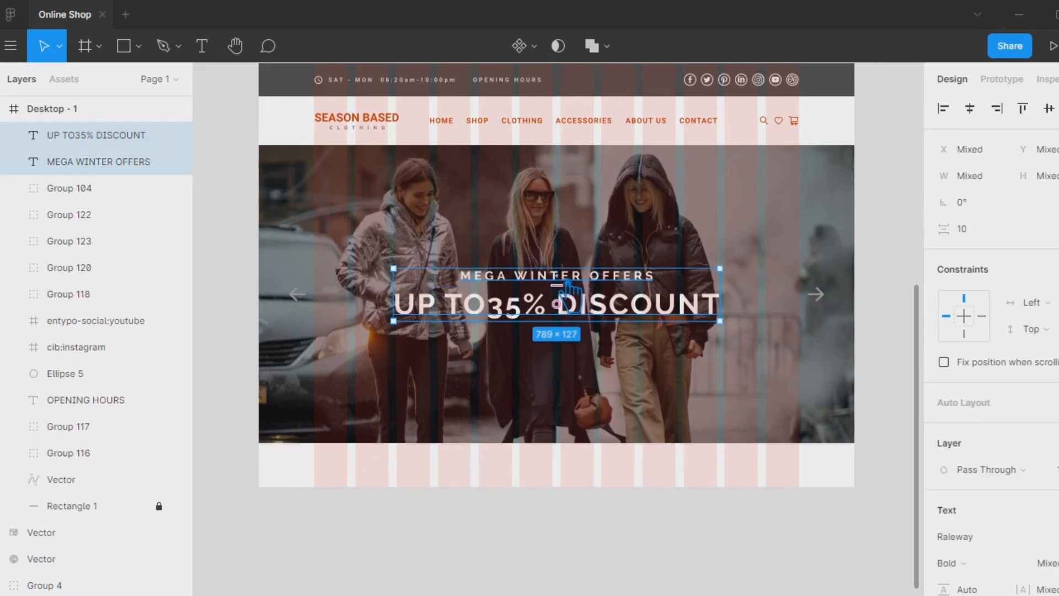
Group the two heading texts and align the arrow group's horizontal centre with the slider photo
{"action": "key", "text": "ctrl+g"}
{"action": "left_click", "coordinate": [894, 290]}
{"action": "left_click", "coordinate": [749, 294]}
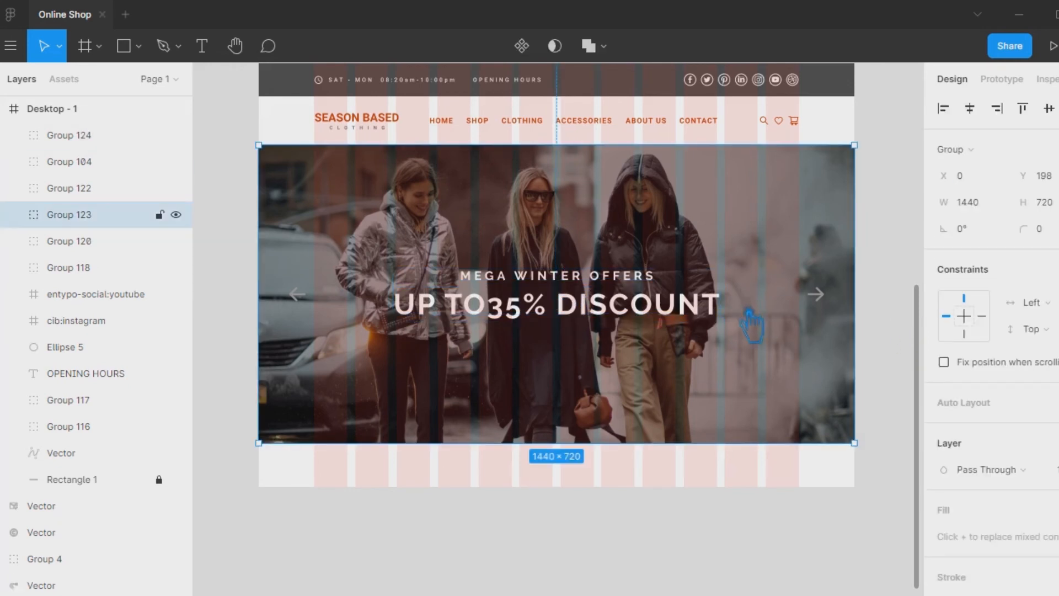
{"action": "left_click", "coordinate": [815, 294], "text": "shift"}
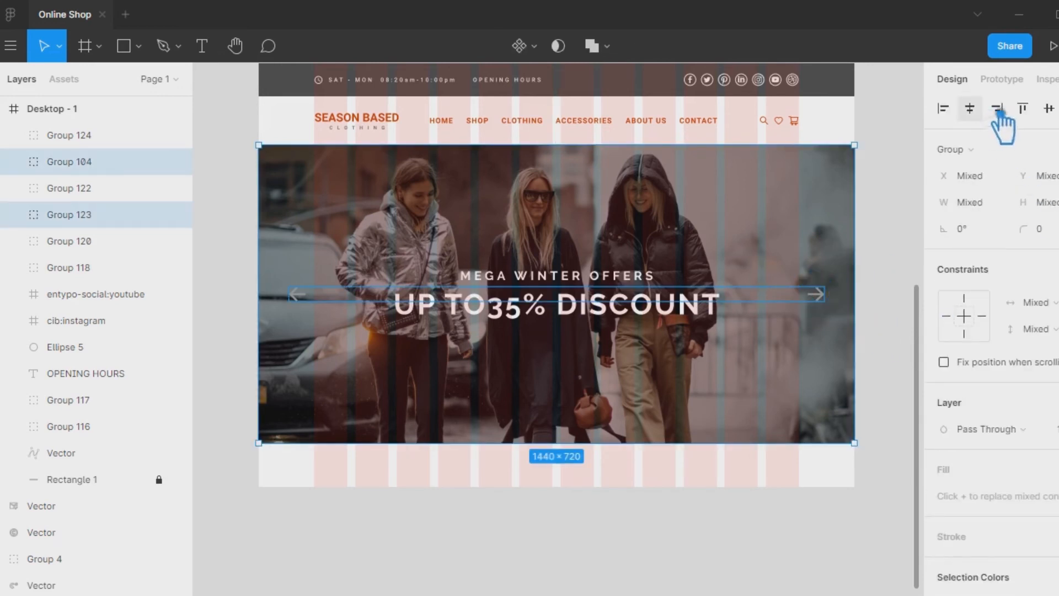
{"action": "left_click", "coordinate": [891, 263]}
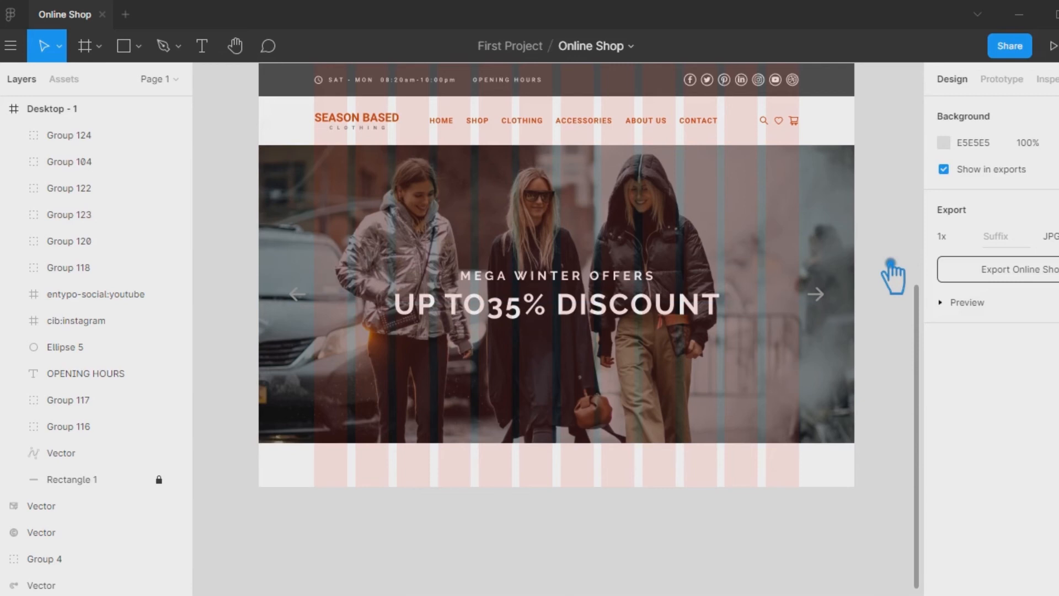
Ungroup the two slider heading texts
{"action": "left_click", "coordinate": [628, 309]}
{"action": "right_click", "coordinate": [623, 309]}
{"action": "left_click", "coordinate": [657, 300]}
{"action": "left_click", "coordinate": [881, 246]}
Fill the UP TO35% DISCOUNT headline with the logo's orange BB410C, sampled from the header
{"action": "left_click", "coordinate": [651, 319]}
{"action": "scroll", "coordinate": [1024, 448], "scroll_direction": "down", "scroll_amount": 4}
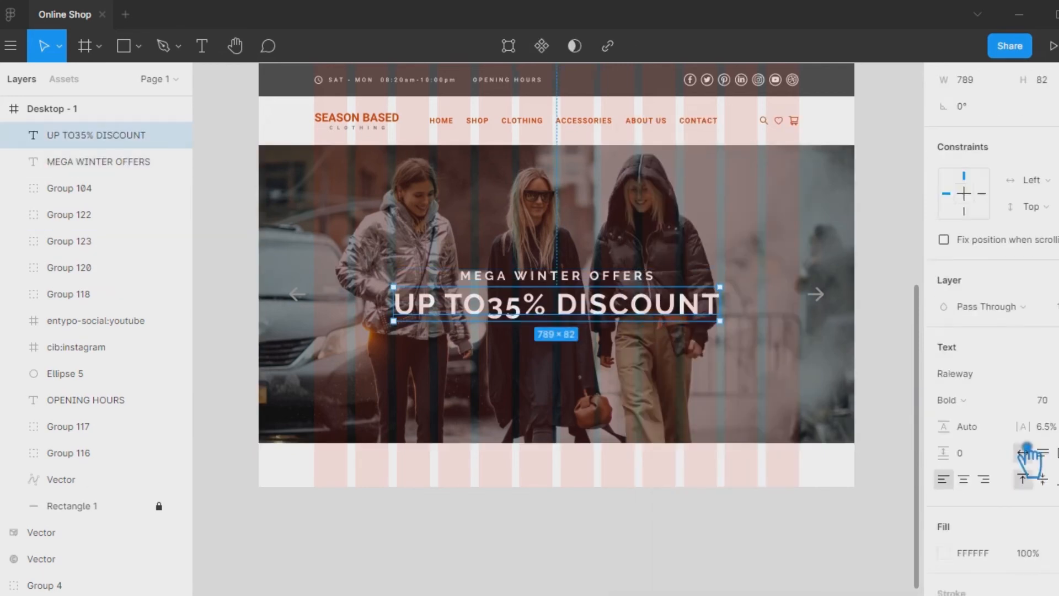
{"action": "left_click", "coordinate": [969, 421]}
{"action": "left_click", "coordinate": [944, 416]}
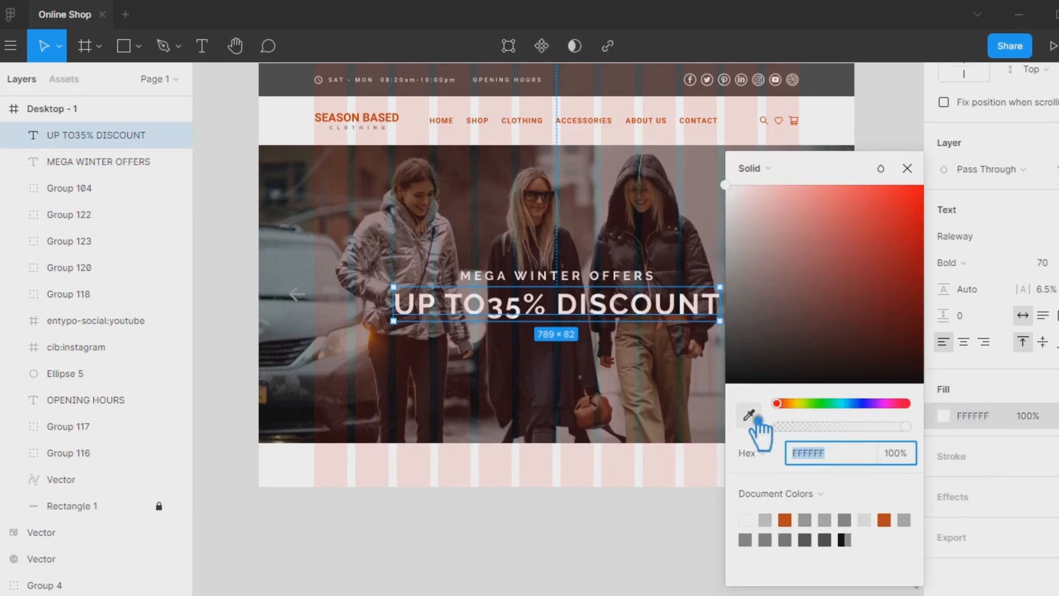
{"action": "left_click", "coordinate": [749, 415]}
{"action": "left_click", "coordinate": [365, 124]}
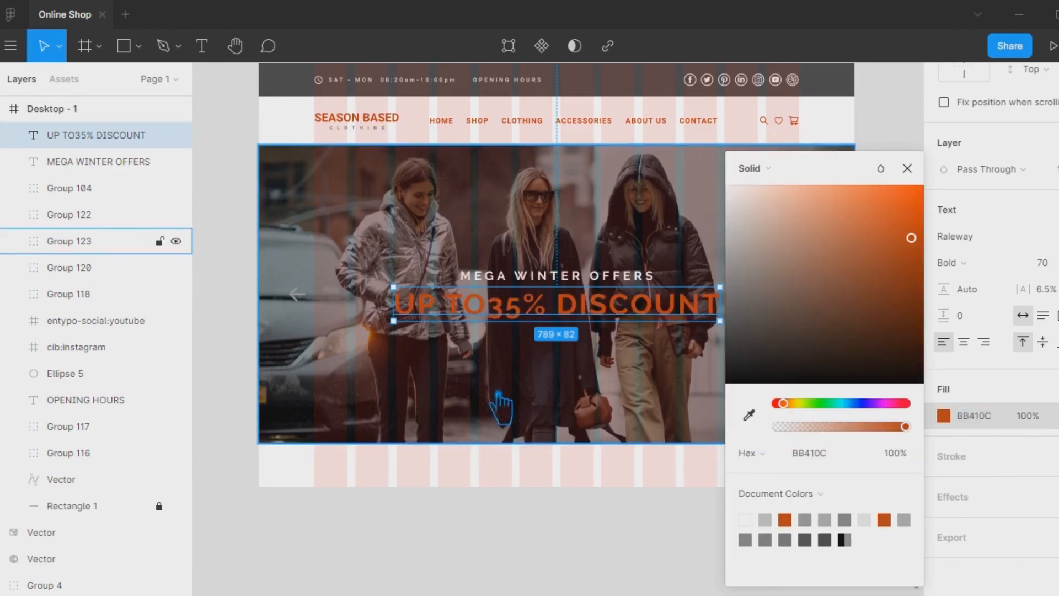
{"action": "left_click", "coordinate": [532, 525]}
{"action": "left_click", "coordinate": [717, 325]}
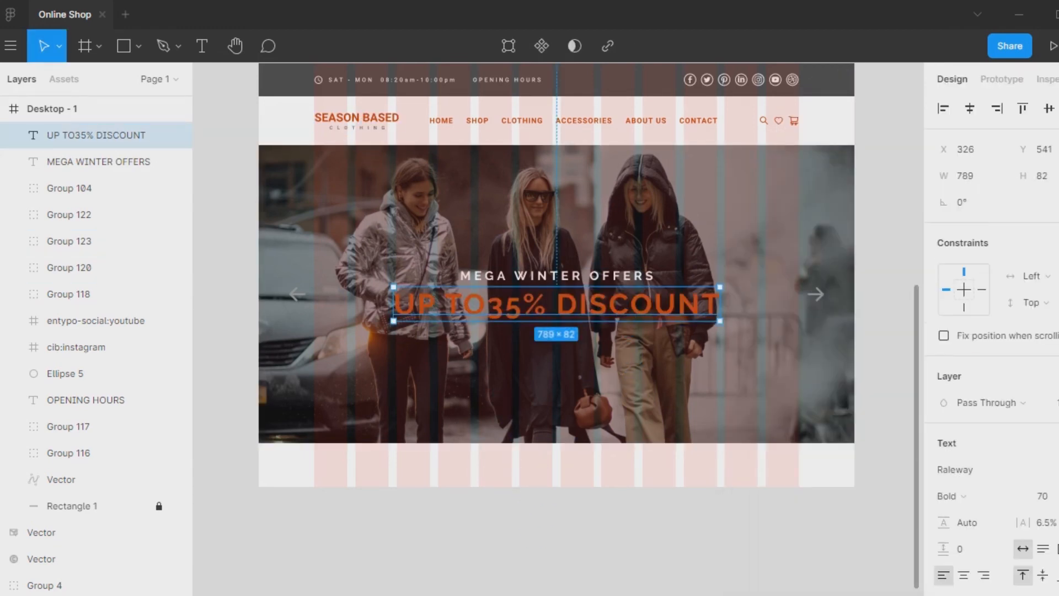
Set the UP TO35% DISCOUNT headline's fill back to white FFFFFF
{"action": "scroll", "coordinate": [894, 496], "scroll_direction": "down", "scroll_amount": 4}
{"action": "left_click", "coordinate": [940, 482]}
{"action": "type", "text": "FF7336"}
{"action": "key", "text": "Return"}
{"action": "left_click_drag", "start_coordinate": [913, 157], "coordinate": [728, 187]}
{"action": "left_click", "coordinate": [925, 188]}
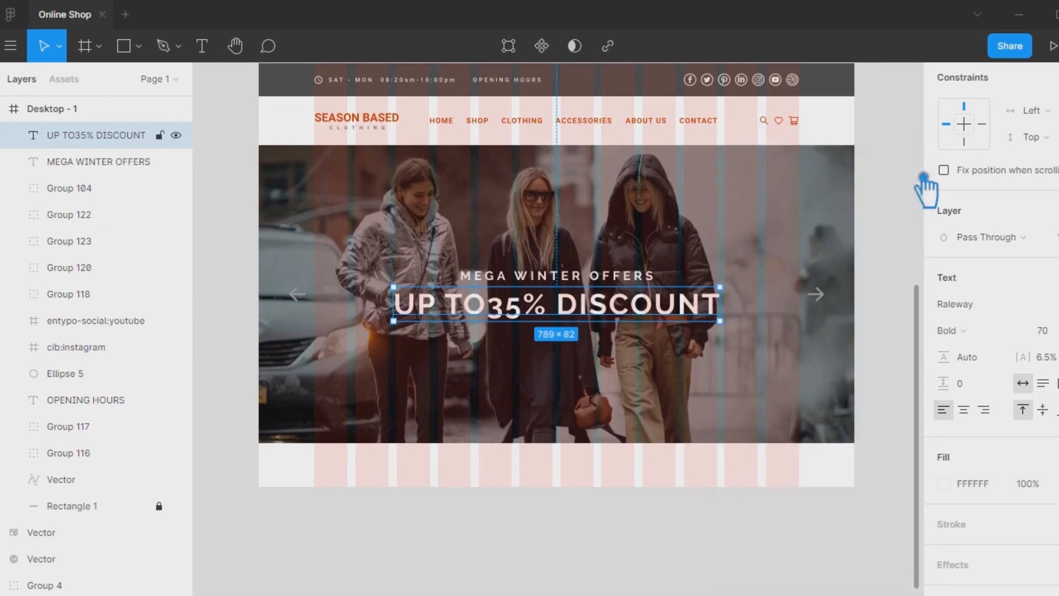
Give the UP TO35% DISCOUNT headline a Raleway weight heavier than Bold
{"action": "left_click", "coordinate": [1022, 331]}
{"action": "left_click", "coordinate": [1004, 369]}
{"action": "left_click", "coordinate": [724, 527]}
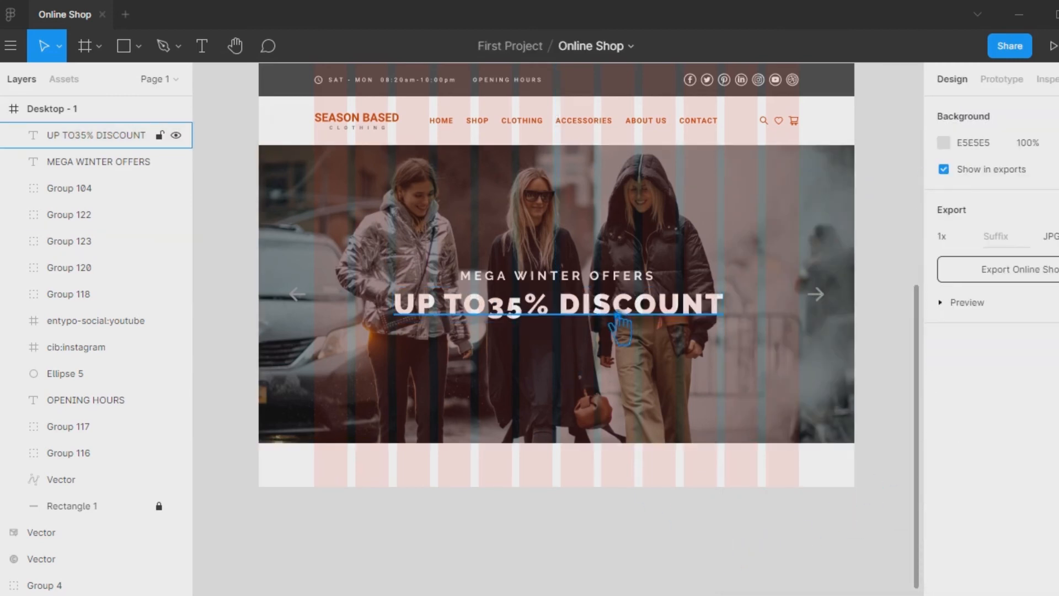
Align the horizontal centres of the two slider headings and group them
{"action": "left_click", "coordinate": [564, 276]}
{"action": "left_click", "coordinate": [559, 303], "text": "shift"}
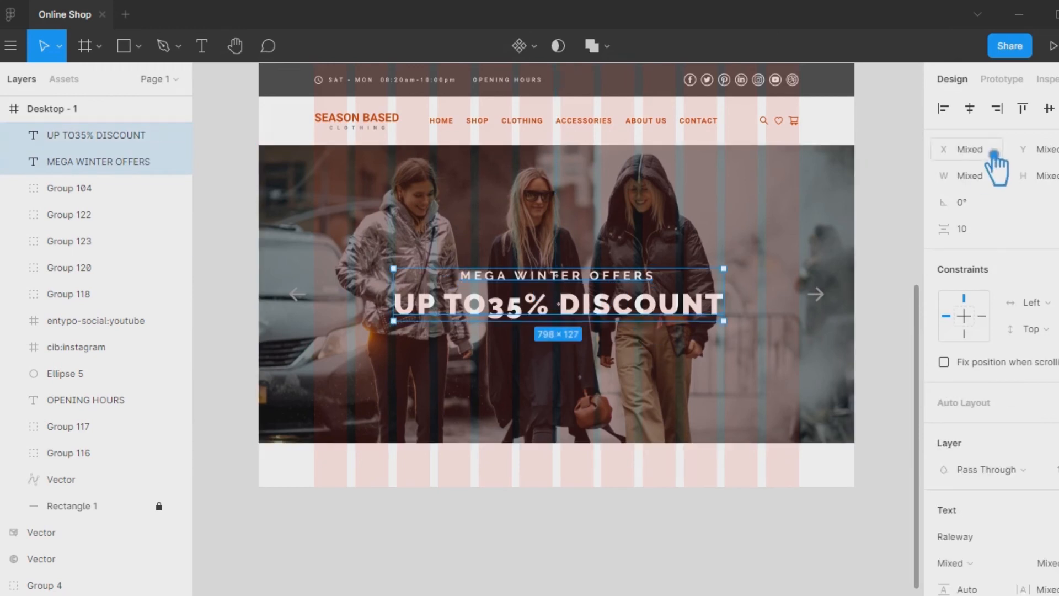
{"action": "left_click", "coordinate": [969, 109]}
{"action": "key", "text": "ctrl+g"}
Centre the heading group horizontally between the arrows, and centre the combined headings and arrows group on the slider photo
{"action": "left_click", "coordinate": [815, 294], "text": "shift"}
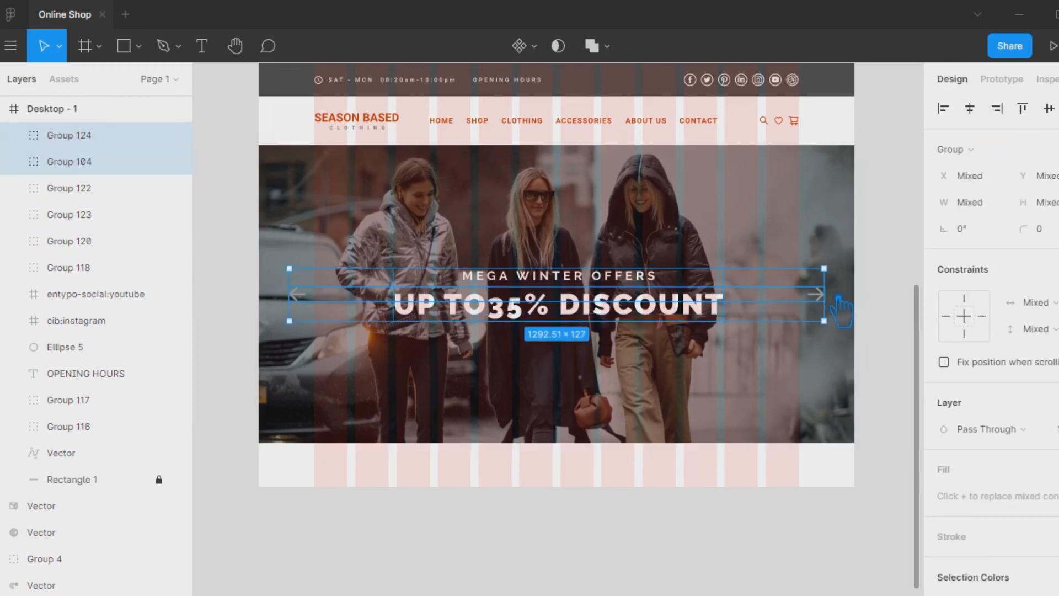
{"action": "left_click", "coordinate": [987, 112]}
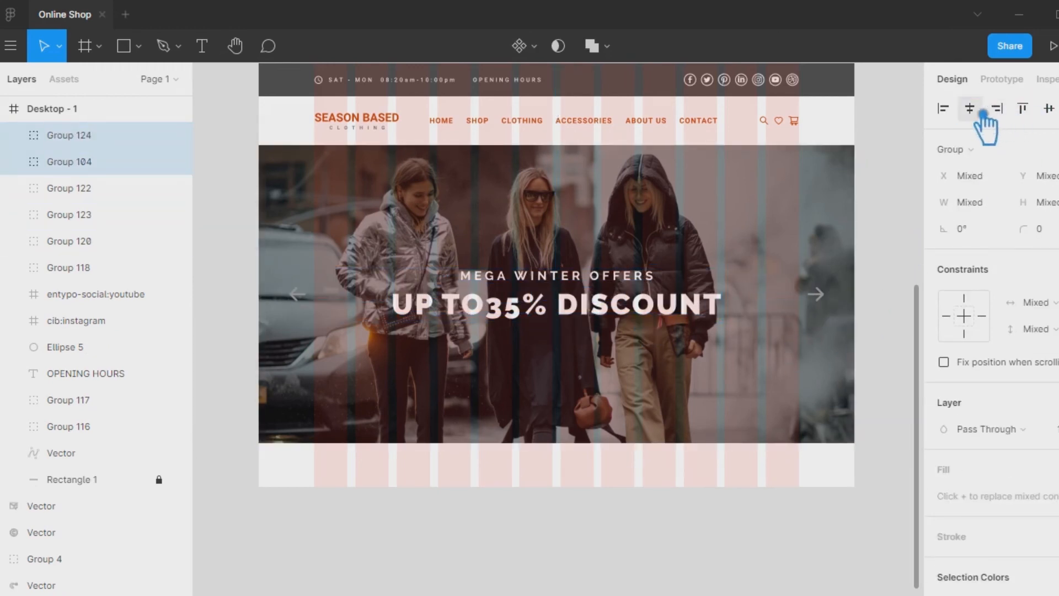
{"action": "key", "text": "ctrl+g"}
{"action": "left_click", "coordinate": [852, 333], "text": "shift"}
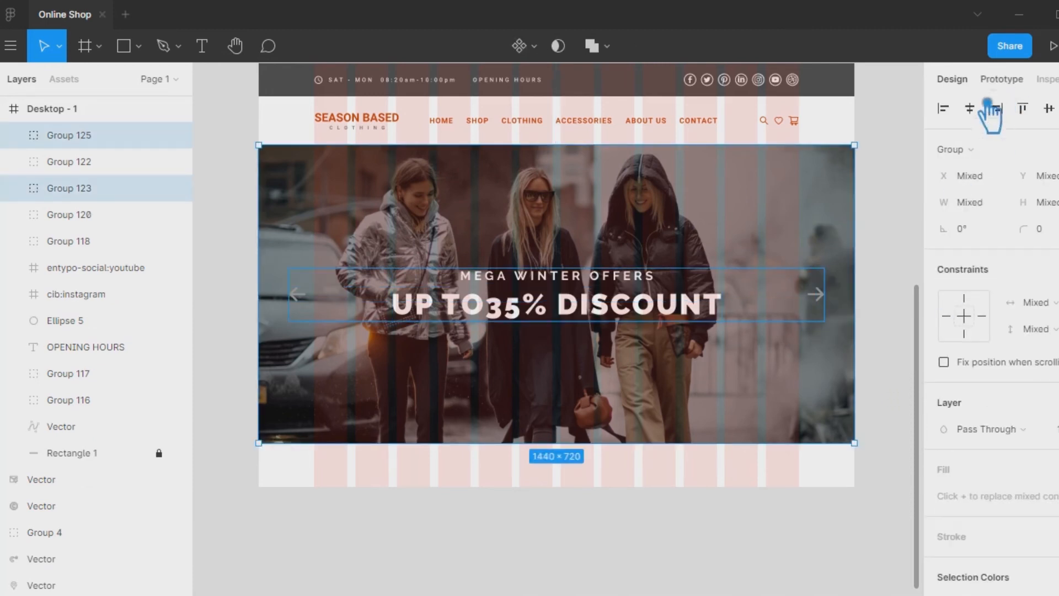
{"action": "left_click", "coordinate": [882, 387]}
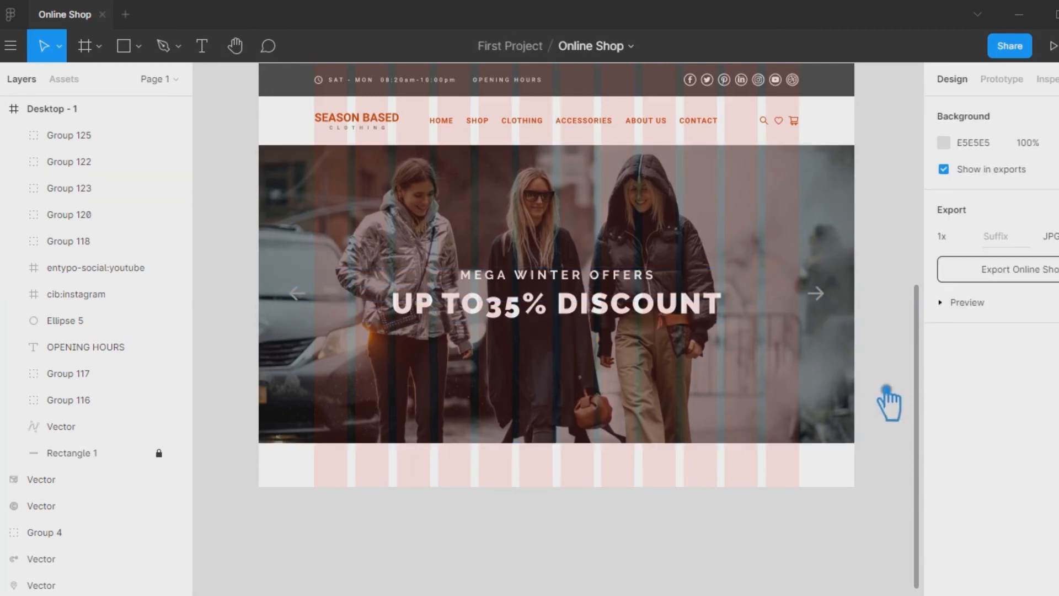
Draw a 24 × 24 circle near the slider photo's lower edge for a pagination dot
{"action": "scroll", "coordinate": [893, 336], "scroll_direction": "up", "scroll_amount": 1}
{"action": "left_click_drag", "start_coordinate": [893, 334], "coordinate": [893, 323]}
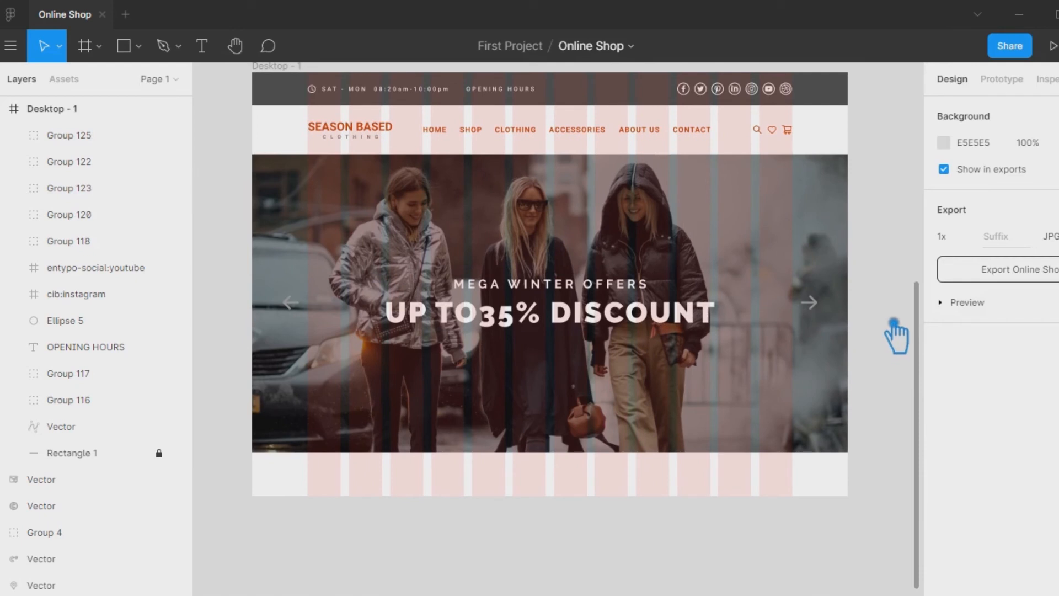
{"action": "left_click", "coordinate": [126, 47]}
{"action": "left_click", "coordinate": [158, 50]}
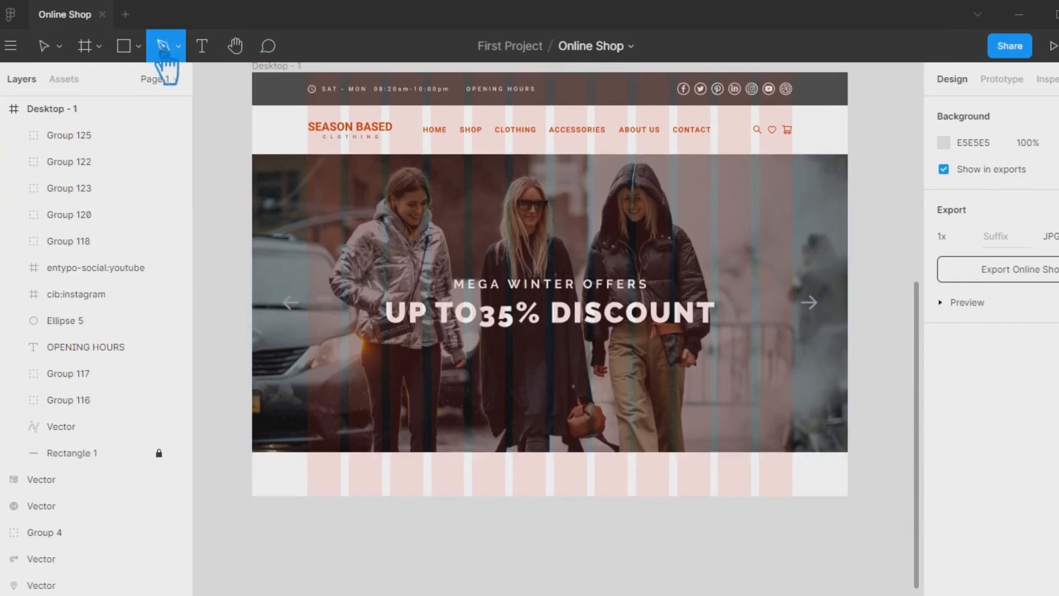
{"action": "left_click", "coordinate": [138, 48]}
{"action": "left_click", "coordinate": [66, 142]}
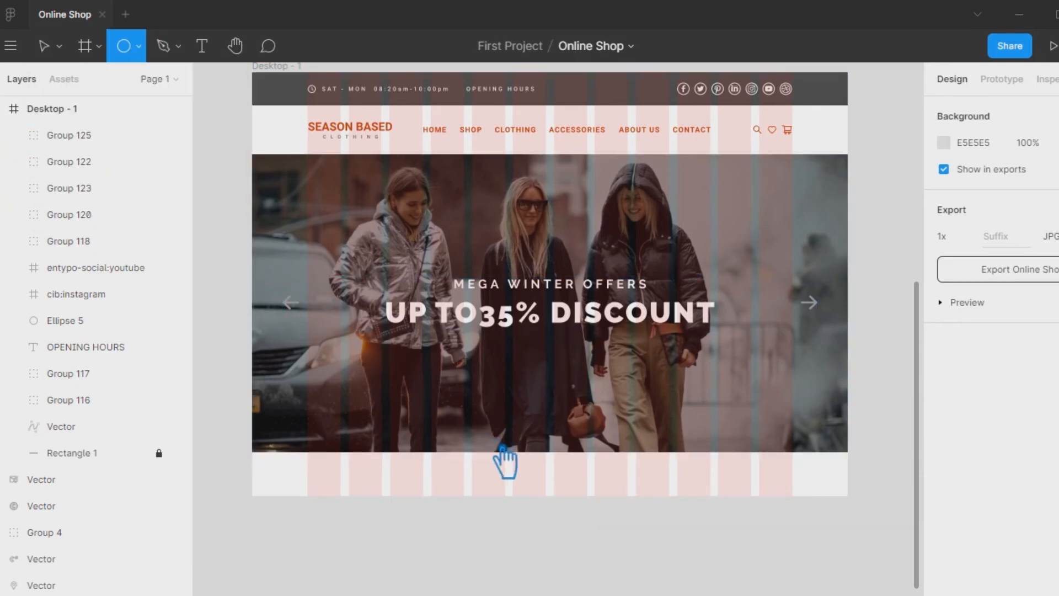
{"action": "left_click_drag", "start_coordinate": [479, 432], "coordinate": [491, 446]}
Set the pagination dot's fill to white FFFFFF
{"action": "left_click", "coordinate": [943, 469]}
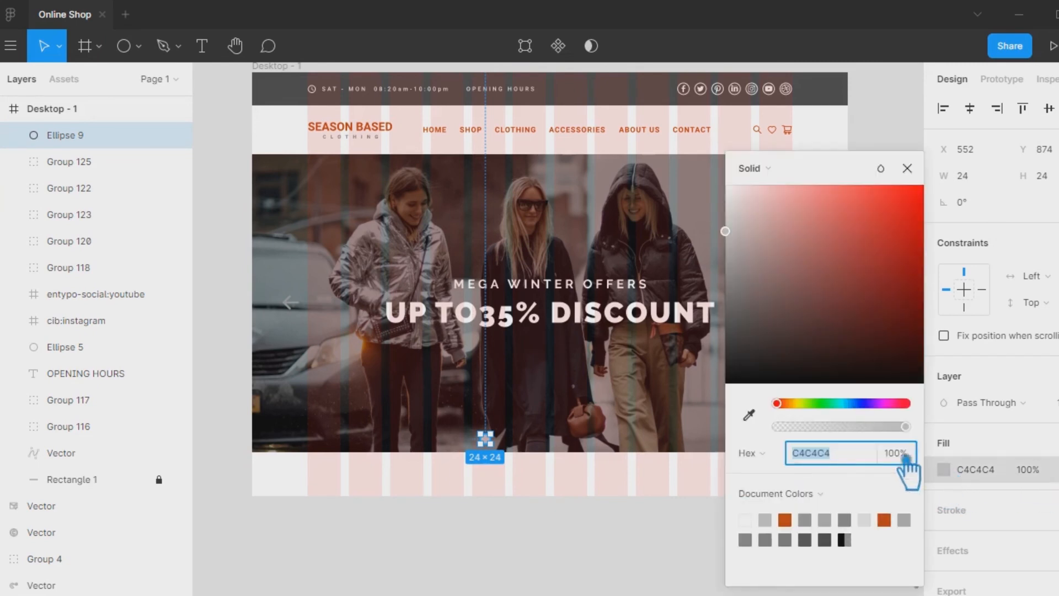
{"action": "left_click_drag", "start_coordinate": [744, 226], "coordinate": [735, 205]}
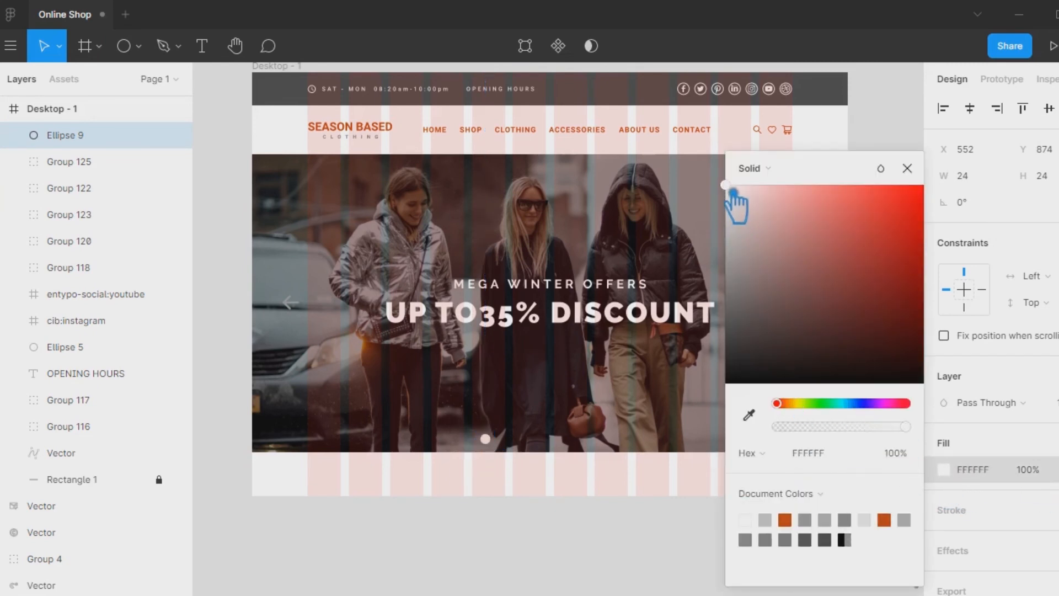
{"action": "left_click", "coordinate": [907, 168]}
{"action": "left_click", "coordinate": [546, 472]}
Duplicate the white dot to make a row of five along the slider photo's lower edge
{"action": "left_click_drag", "start_coordinate": [485, 438], "coordinate": [567, 447], "text": "alt"}
{"action": "left_click", "coordinate": [504, 478]}
{"action": "left_click", "coordinate": [542, 448]}
{"action": "left_click", "coordinate": [548, 497]}
Select all five pagination dots and space them evenly in the row
{"action": "left_click", "coordinate": [544, 439], "text": "shift"}
{"action": "left_click", "coordinate": [524, 439], "text": "shift"}
{"action": "left_click", "coordinate": [505, 439], "text": "shift"}
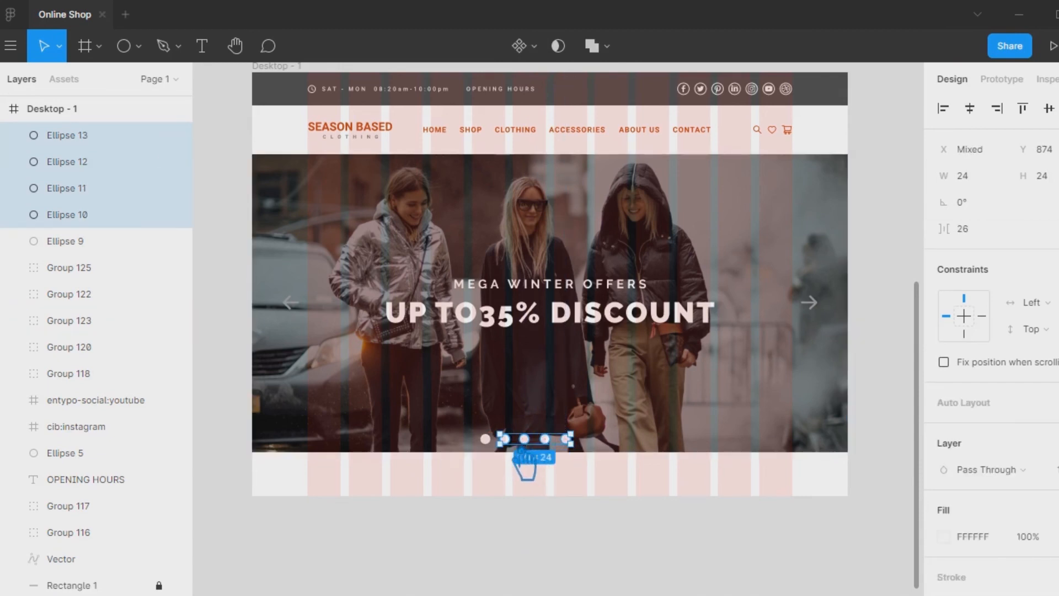
{"action": "left_click", "coordinate": [485, 439], "text": "shift"}
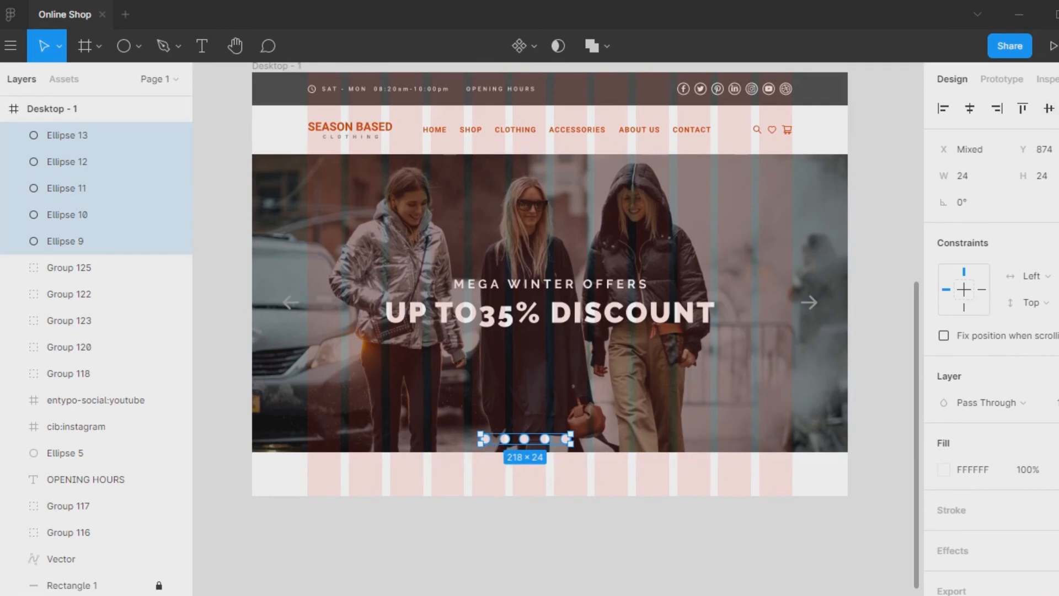
{"action": "left_click", "coordinate": [1049, 108]}
{"action": "left_click", "coordinate": [862, 183]}
{"action": "left_click", "coordinate": [863, 193]}
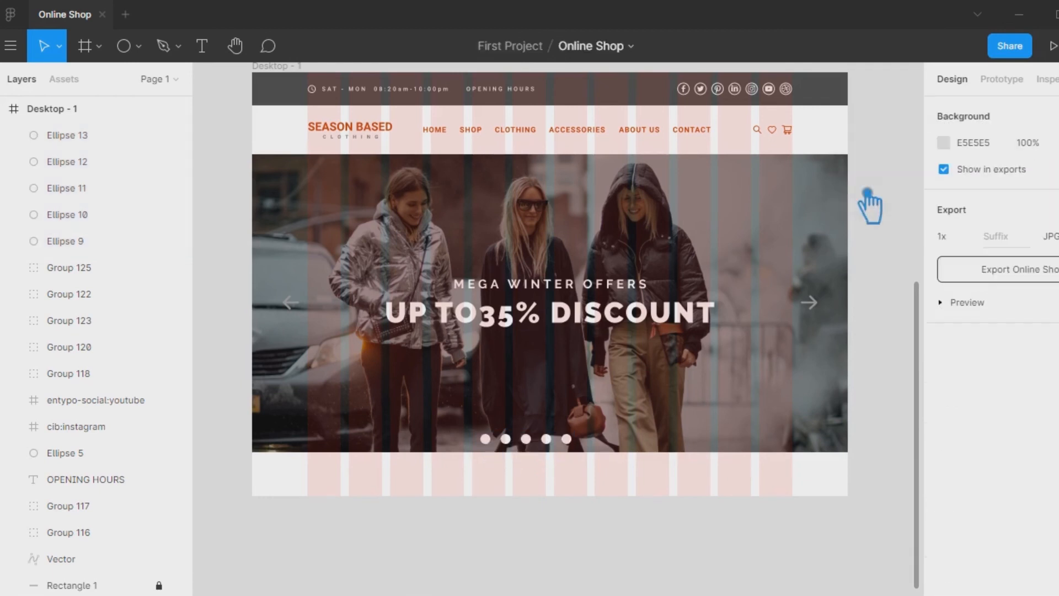
Lock the slider photo group
{"action": "left_click", "coordinate": [611, 462]}
{"action": "right_click", "coordinate": [687, 412]}
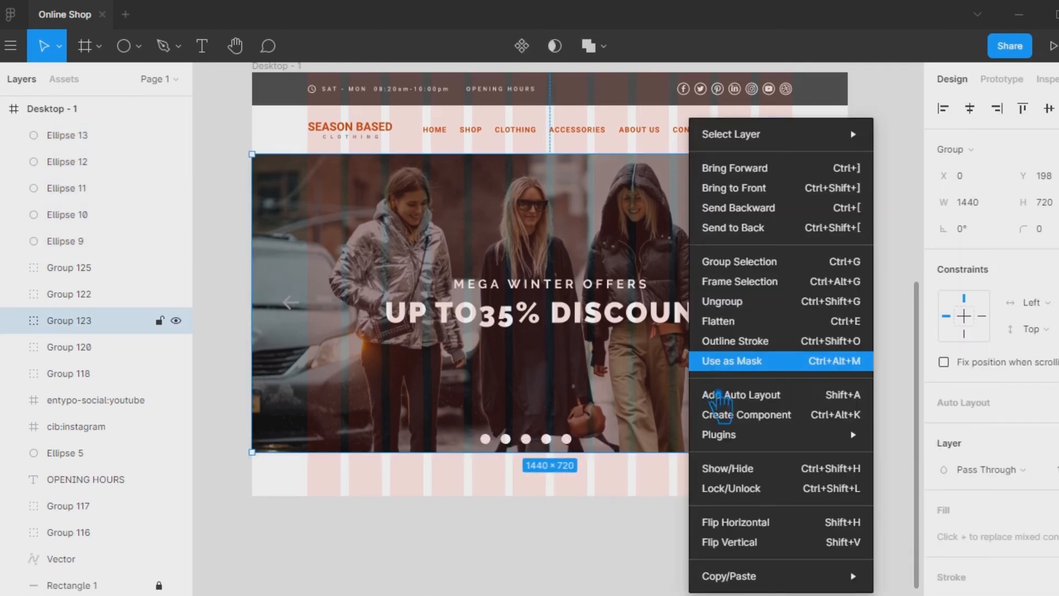
{"action": "left_click", "coordinate": [159, 320]}
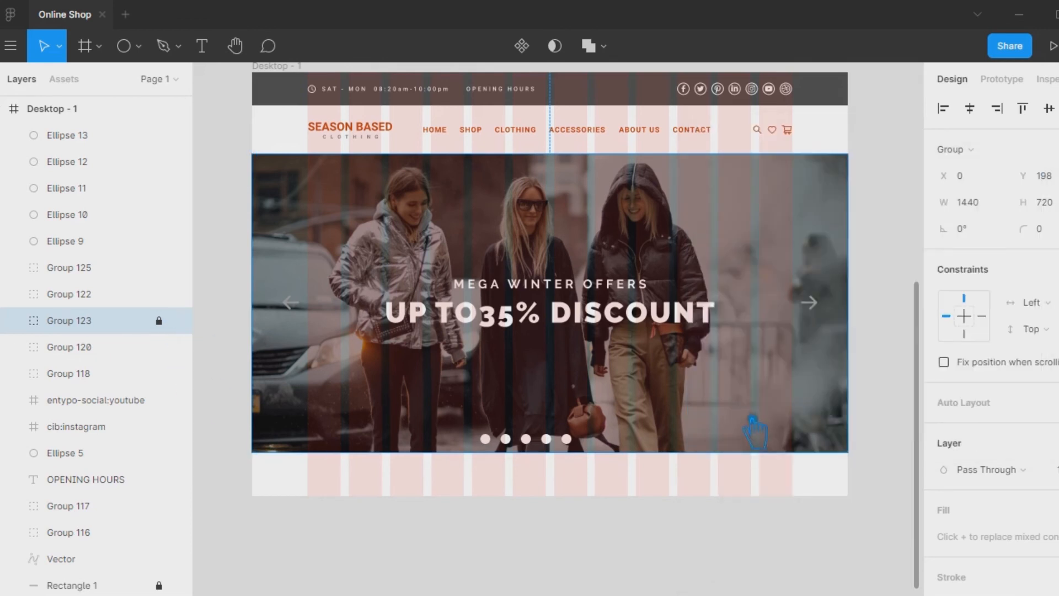
Group the four dots around the middle one and set their fill to grey 9D9D9D
{"action": "left_click_drag", "start_coordinate": [514, 437], "coordinate": [530, 468]}
{"action": "left_click", "coordinate": [616, 462]}
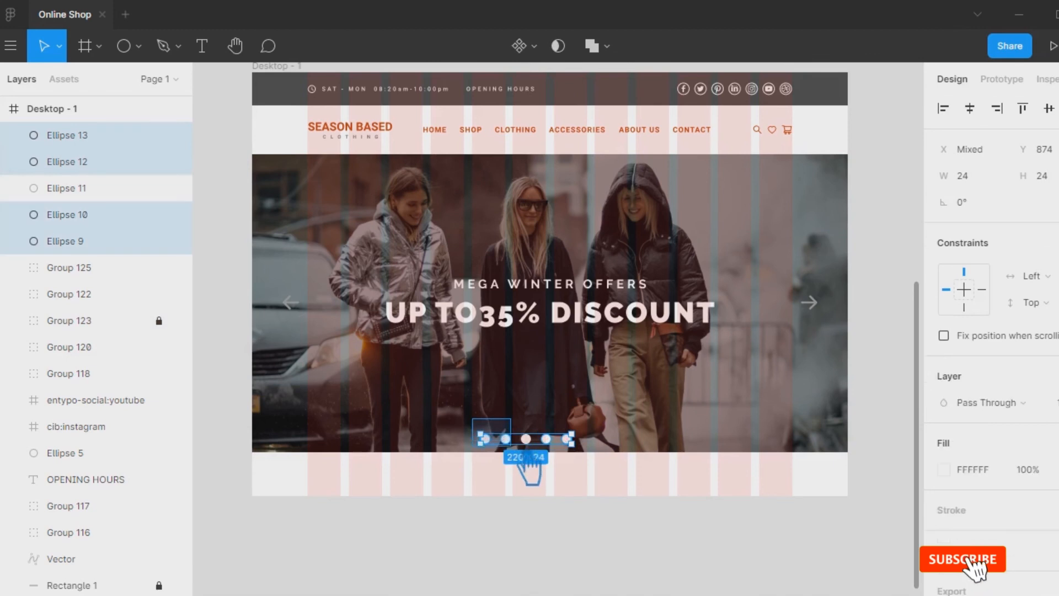
{"action": "key", "text": "ctrl+g"}
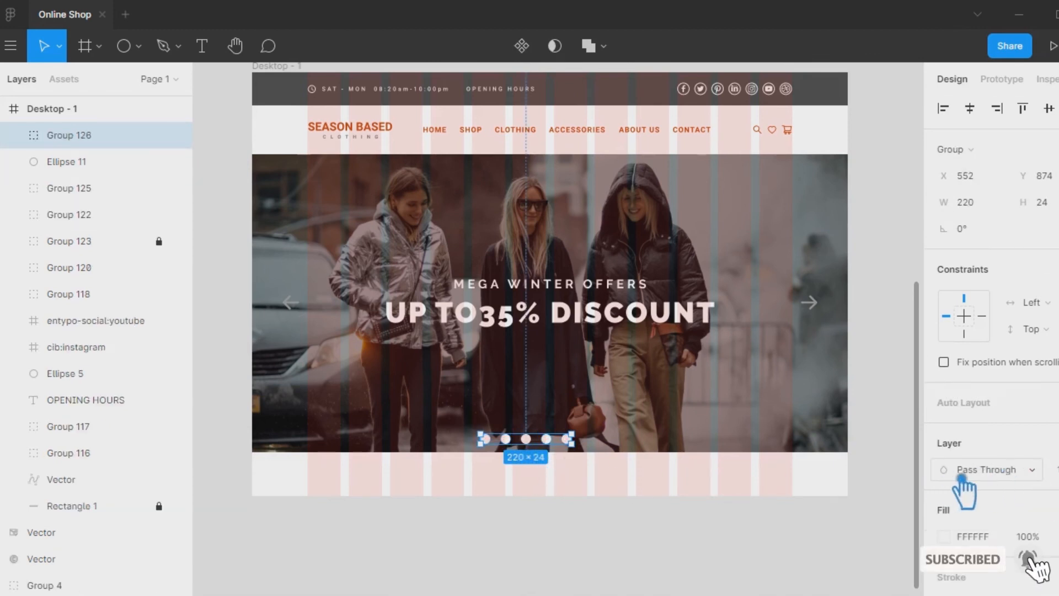
{"action": "scroll", "coordinate": [992, 425], "scroll_direction": "down", "scroll_amount": 2}
{"action": "left_click", "coordinate": [944, 450]}
{"action": "left_click_drag", "start_coordinate": [733, 212], "coordinate": [735, 267]}
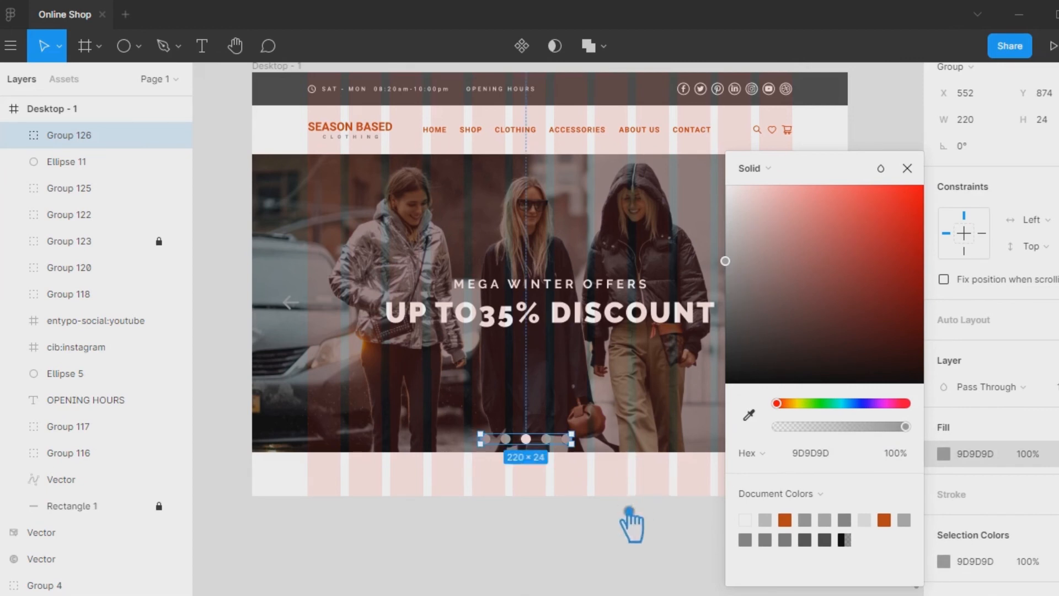
{"action": "left_click", "coordinate": [633, 520]}
Group all five dots, scale the group down to about 184 × 20 and raise it slightly above the photo's lower edge
{"action": "left_click_drag", "start_coordinate": [612, 464], "coordinate": [473, 428]}
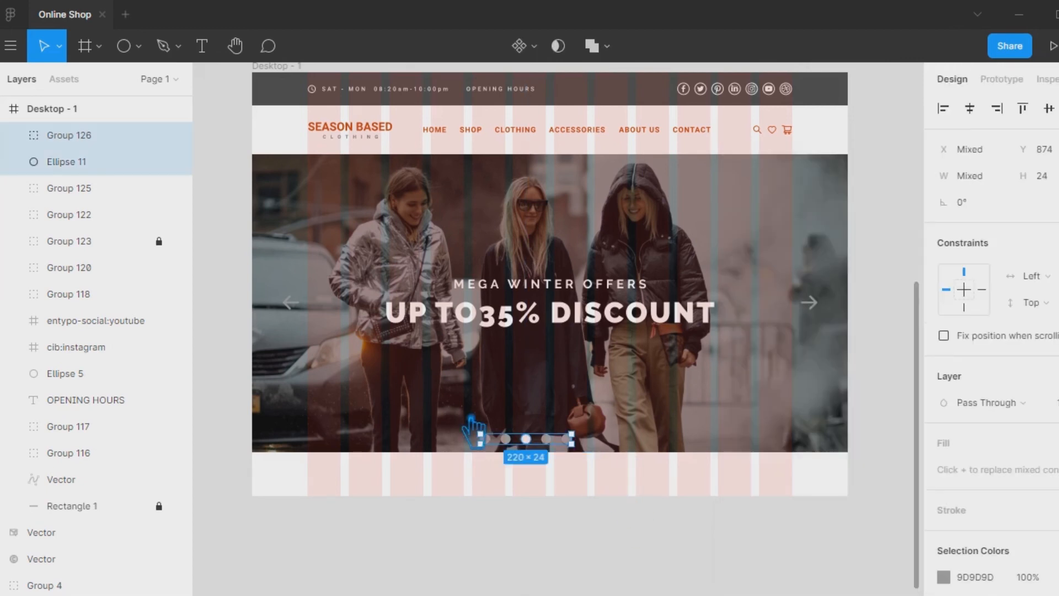
{"action": "key", "text": "ctrl+g"}
{"action": "left_click", "coordinate": [590, 459]}
{"action": "left_click", "coordinate": [538, 441]}
{"action": "left_click_drag", "start_coordinate": [539, 441], "coordinate": [538, 435]}
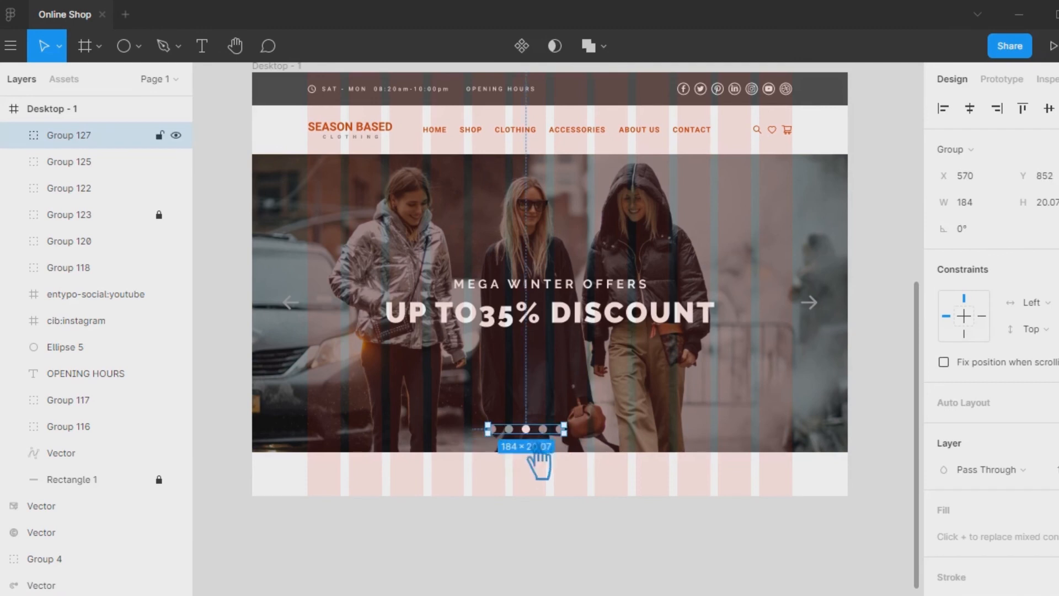
Align the horizontal centres of the dots group and the headings and arrows group
{"action": "left_click", "coordinate": [559, 521]}
{"action": "left_click_drag", "start_coordinate": [670, 524], "coordinate": [469, 199]}
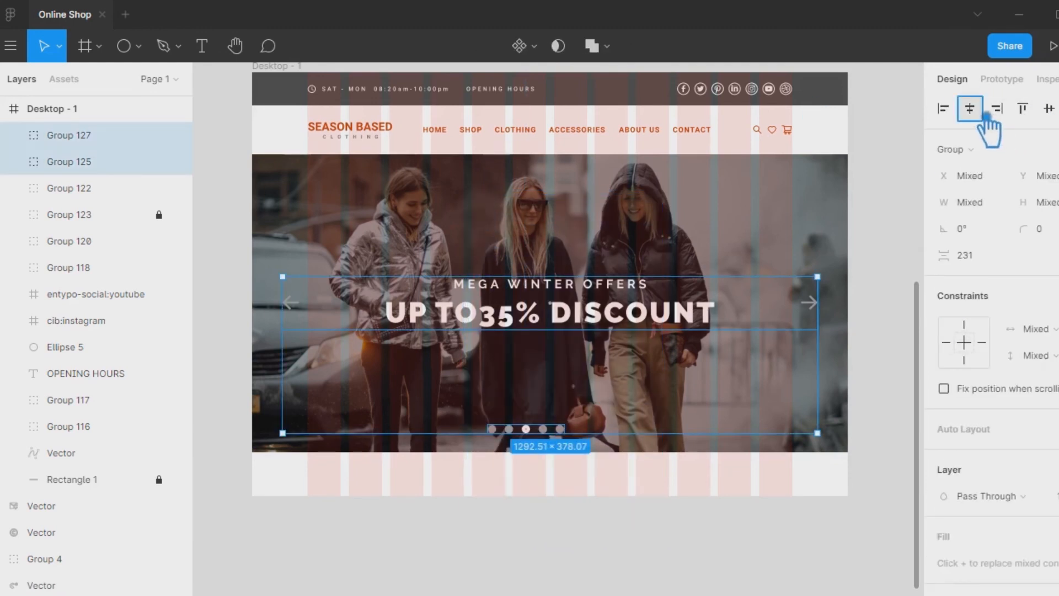
{"action": "left_click", "coordinate": [968, 105]}
{"action": "left_click", "coordinate": [672, 568]}
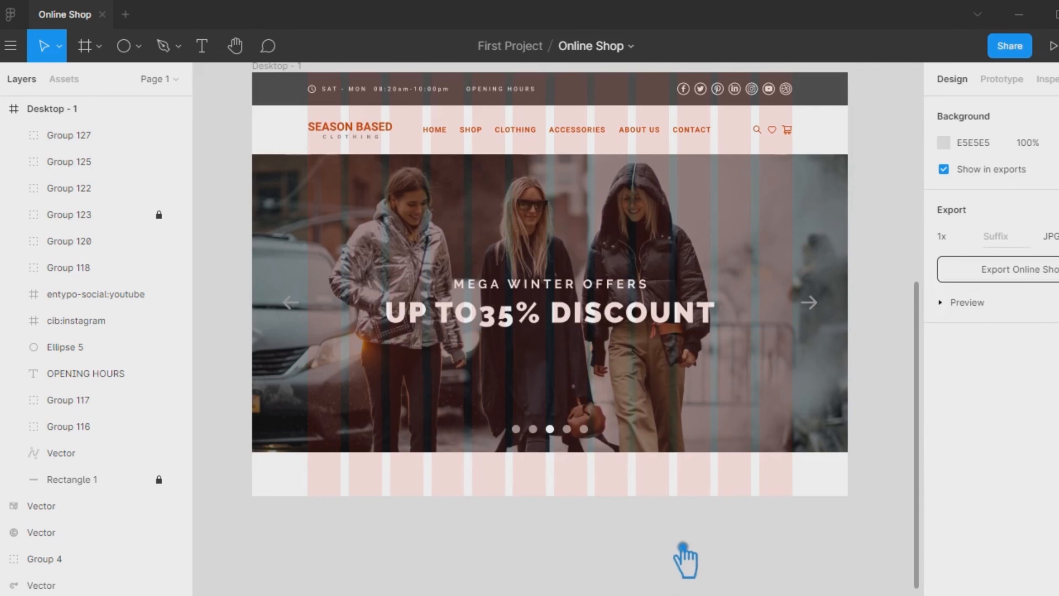
Draw a rectangle of about 277 × 58 between the discount headline and the pagination dots
{"action": "scroll", "coordinate": [682, 546], "scroll_direction": "up", "scroll_amount": 1}
{"action": "left_click", "coordinate": [138, 45]}
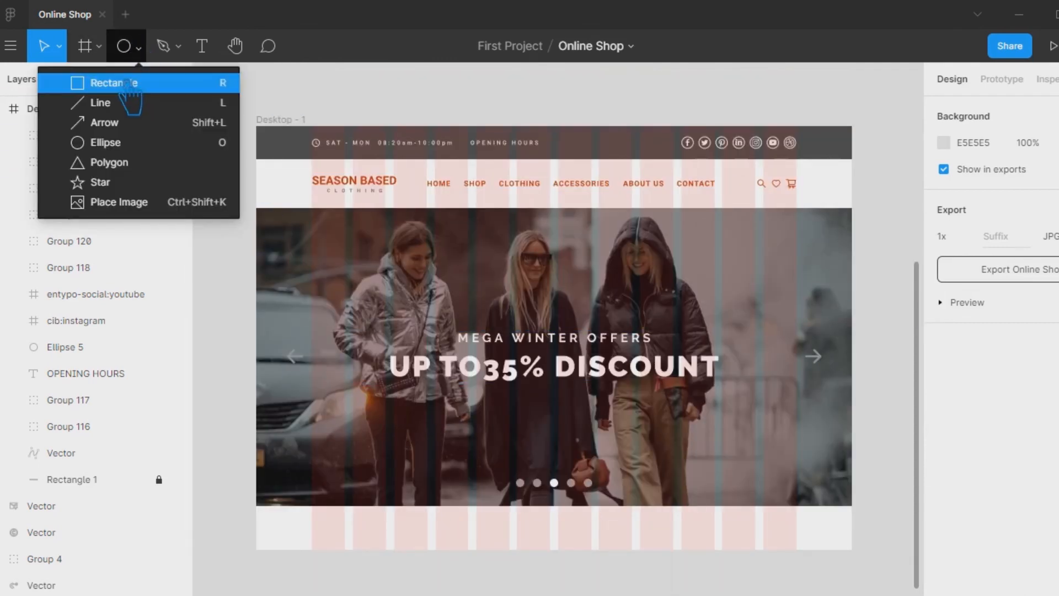
{"action": "left_click", "coordinate": [130, 83]}
{"action": "left_click_drag", "start_coordinate": [453, 427], "coordinate": [583, 459]}
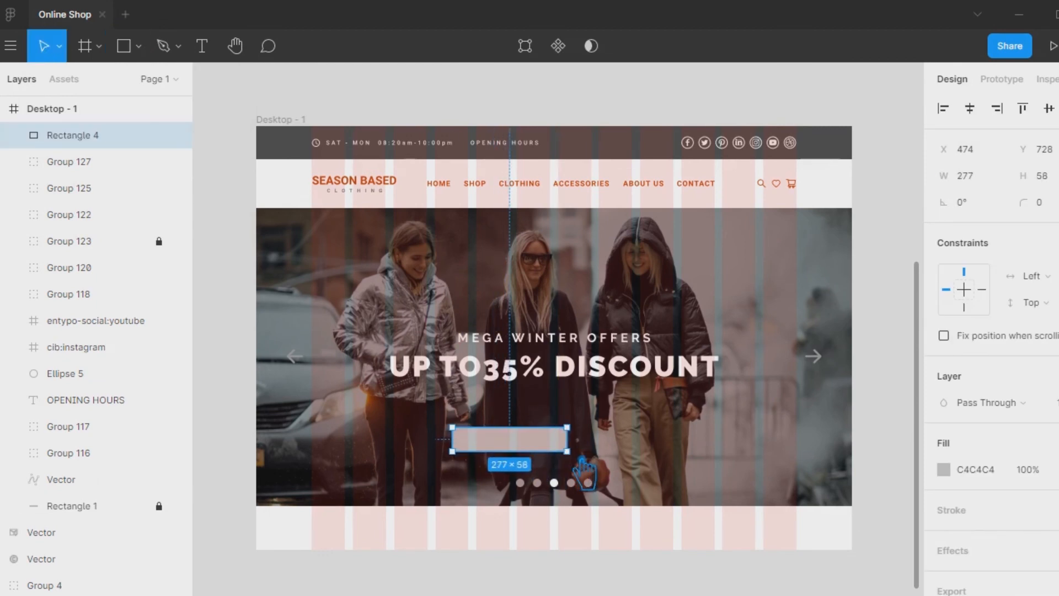
Hide the rectangle's fill and add an inside stroke with a width of 2
{"action": "scroll", "coordinate": [1000, 464], "scroll_direction": "down", "scroll_amount": 1}
{"action": "left_click", "coordinate": [959, 420]}
{"action": "left_click", "coordinate": [1056, 415]}
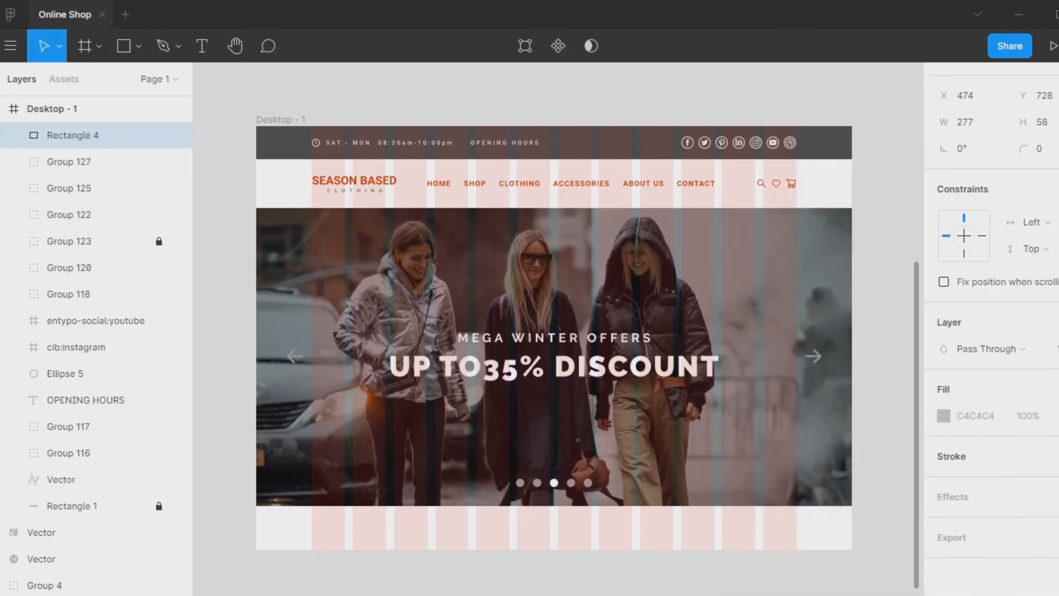
{"action": "left_click", "coordinate": [1051, 456]}
{"action": "left_click", "coordinate": [980, 512]}
{"action": "type", "text": "2"}
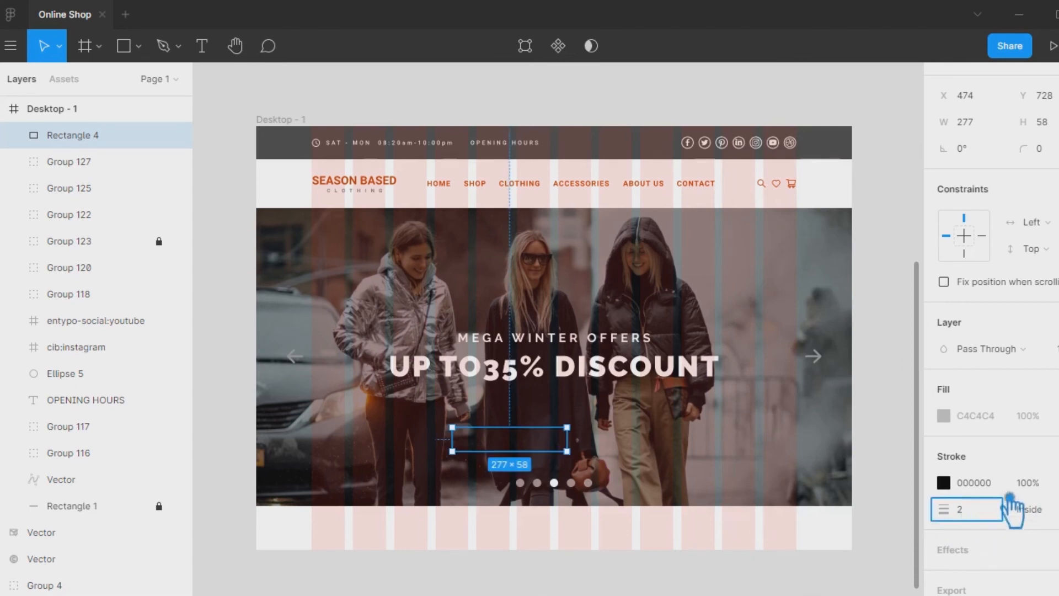
Set the rectangle's stroke colour to white FFFFFF
{"action": "left_click", "coordinate": [950, 484]}
{"action": "mouse_move", "coordinate": [798, 313]}
{"action": "left_mouse_down"}
{"action": "mouse_move", "coordinate": [753, 205]}
{"action": "mouse_move", "coordinate": [724, 170]}
{"action": "left_mouse_up"}
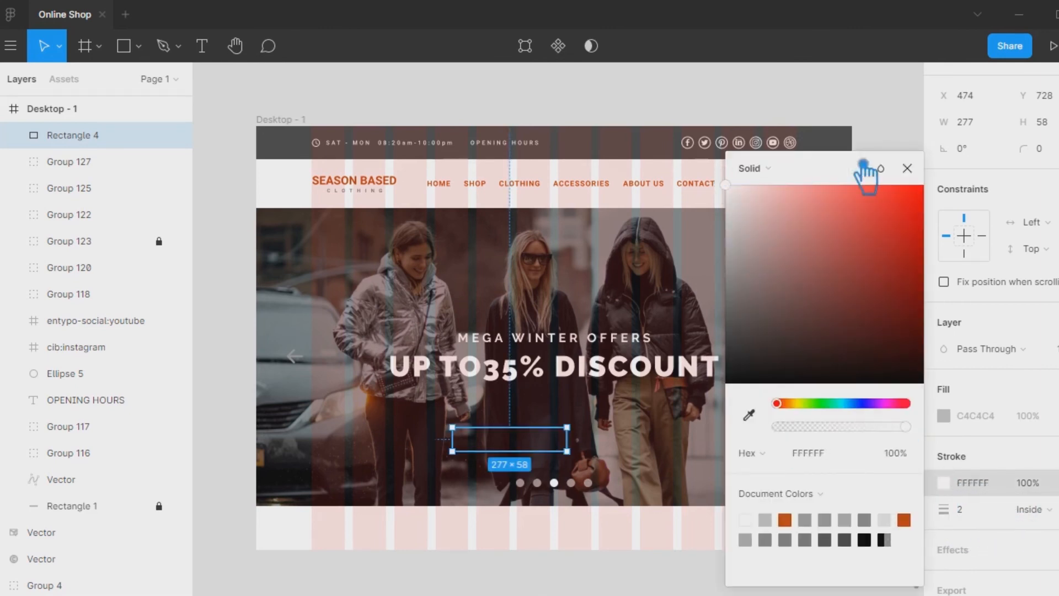
{"action": "left_click", "coordinate": [918, 179]}
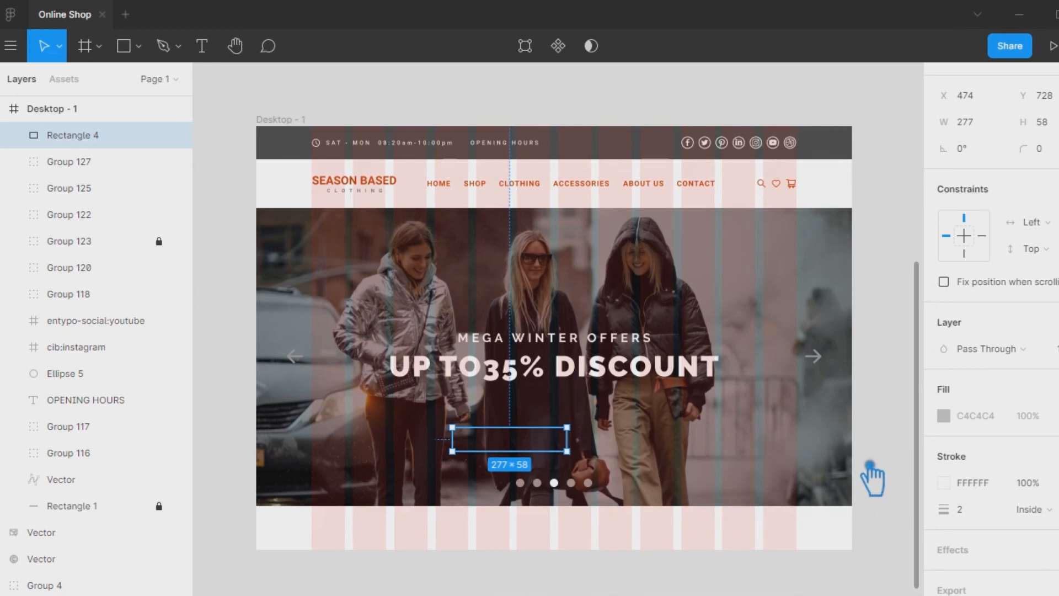
Ungroup the combined slider headings and arrows
{"action": "left_click", "coordinate": [813, 355]}
{"action": "right_click", "coordinate": [813, 355]}
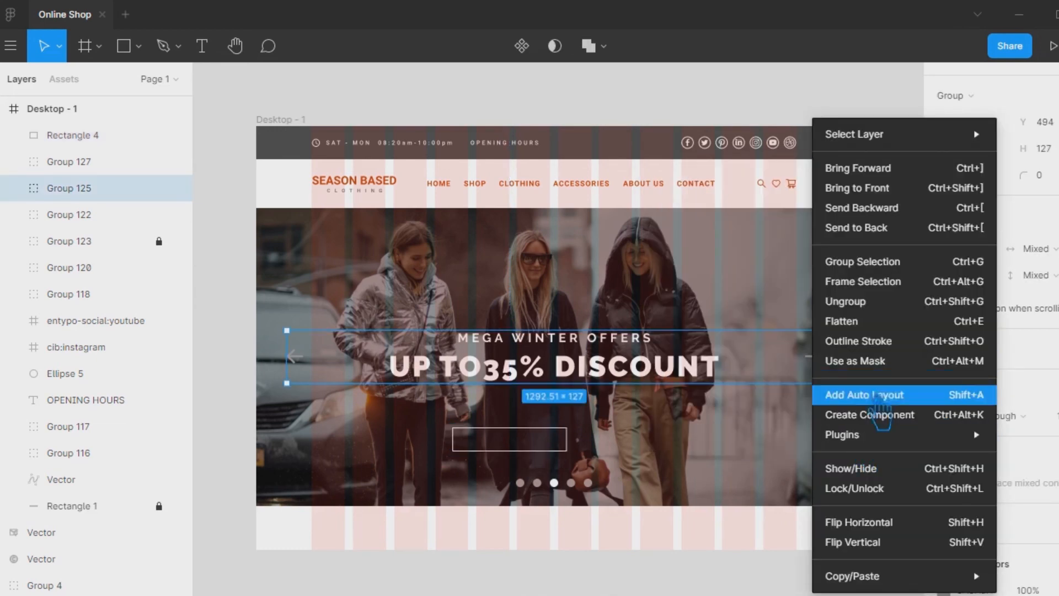
{"action": "left_click", "coordinate": [889, 307]}
Set the slider arrows' fill to the lighter grey B5B5B5
{"action": "left_click", "coordinate": [821, 357]}
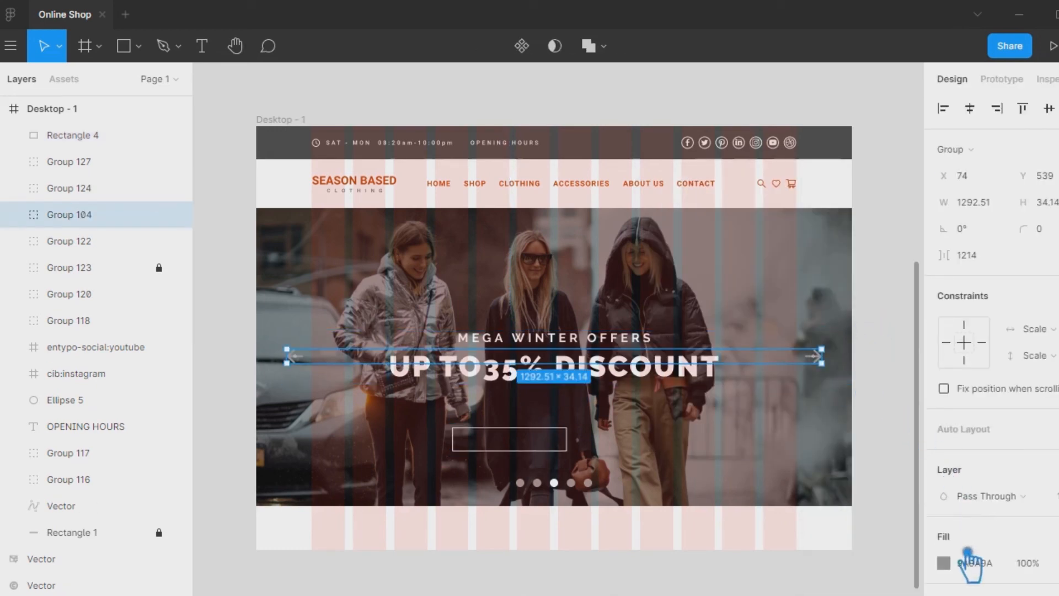
{"action": "left_click", "coordinate": [960, 571]}
{"action": "left_click", "coordinate": [748, 414]}
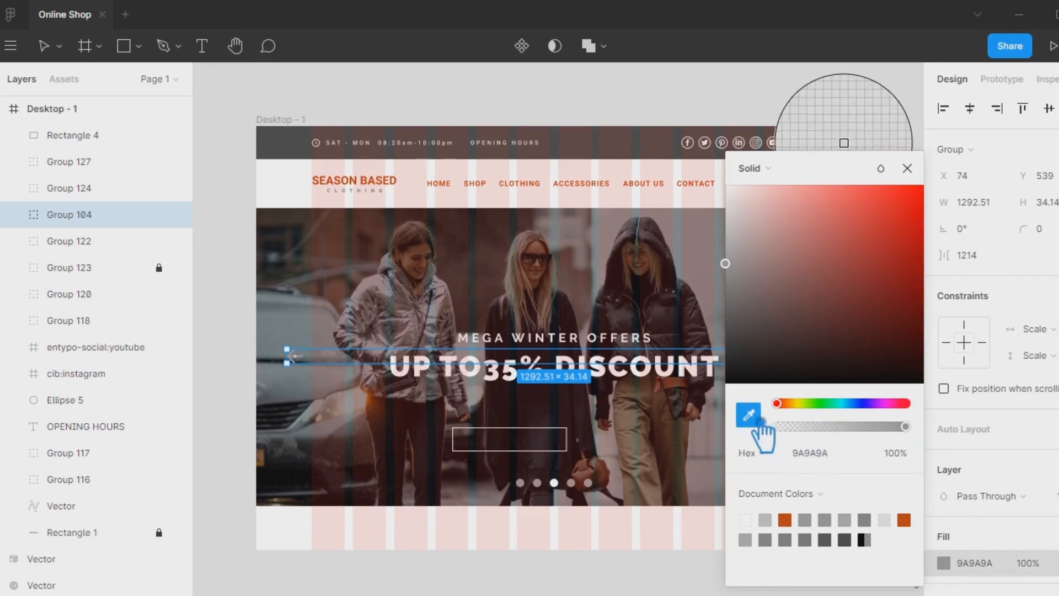
{"action": "left_click", "coordinate": [364, 190]}
{"action": "left_click_drag", "start_coordinate": [880, 232], "coordinate": [684, 261]}
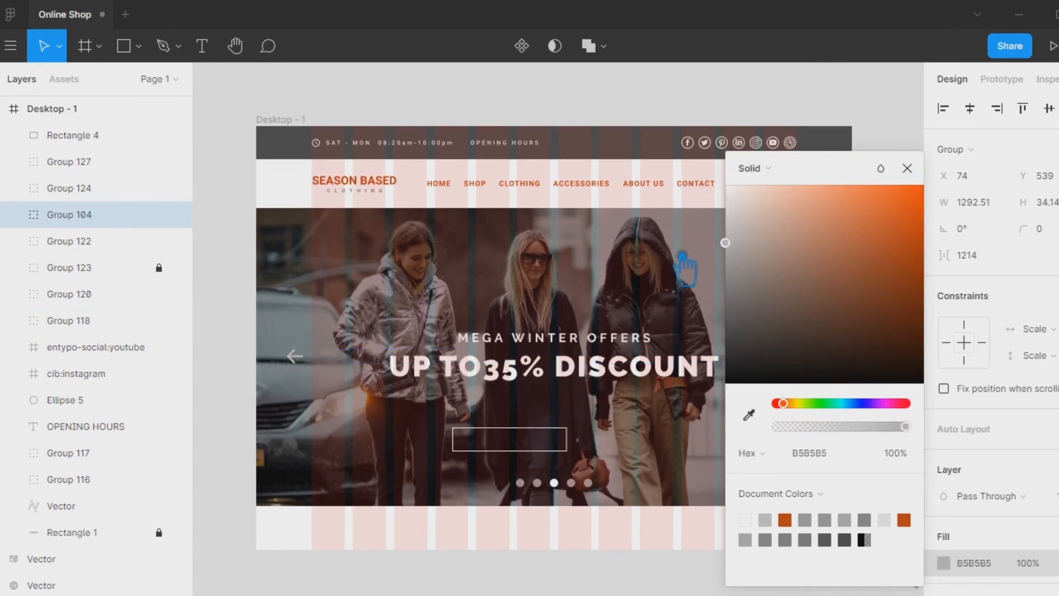
{"action": "left_click", "coordinate": [907, 169]}
{"action": "left_click", "coordinate": [620, 567]}
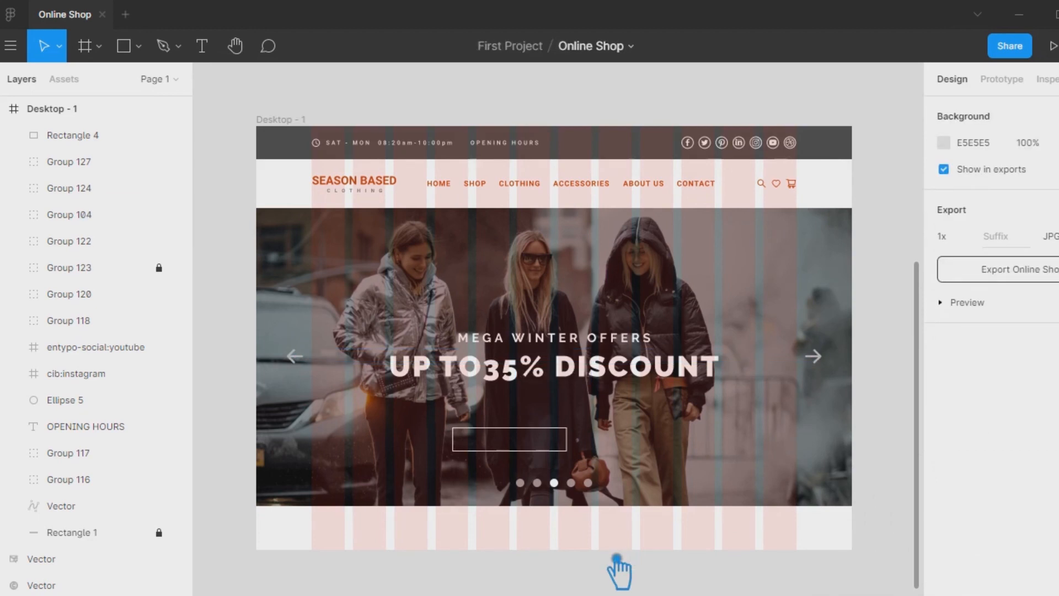
Move the outlined rectangle so it is centred under the discount headline, just above the pagination dots
{"action": "key", "text": "ctrl+plus"}
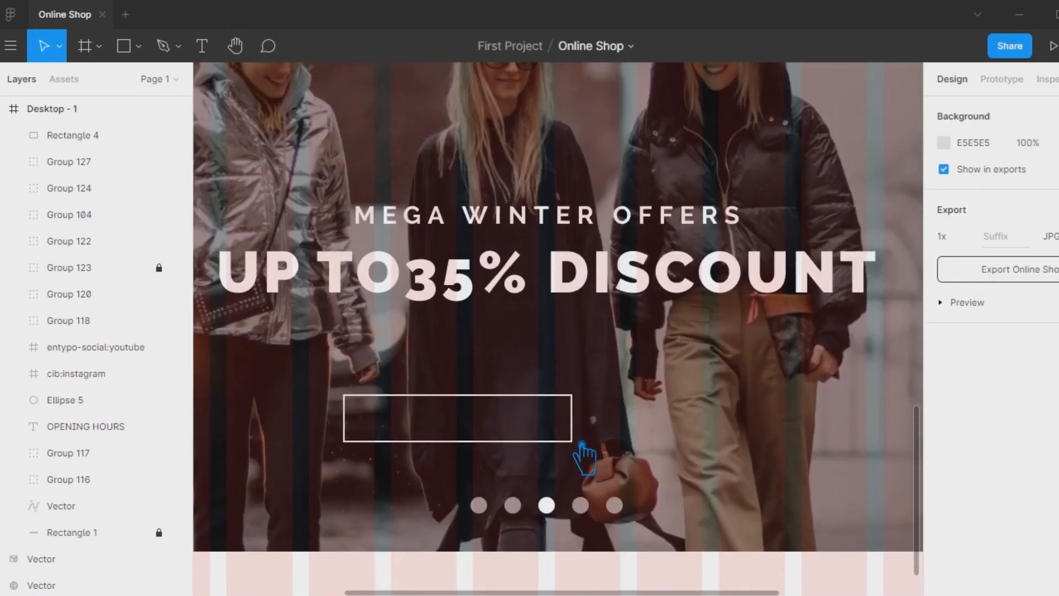
{"action": "left_click", "coordinate": [582, 441]}
{"action": "left_click", "coordinate": [583, 441]}
{"action": "left_click", "coordinate": [583, 442]}
{"action": "left_click_drag", "start_coordinate": [583, 441], "coordinate": [670, 443]}
{"action": "left_click", "coordinate": [561, 577]}
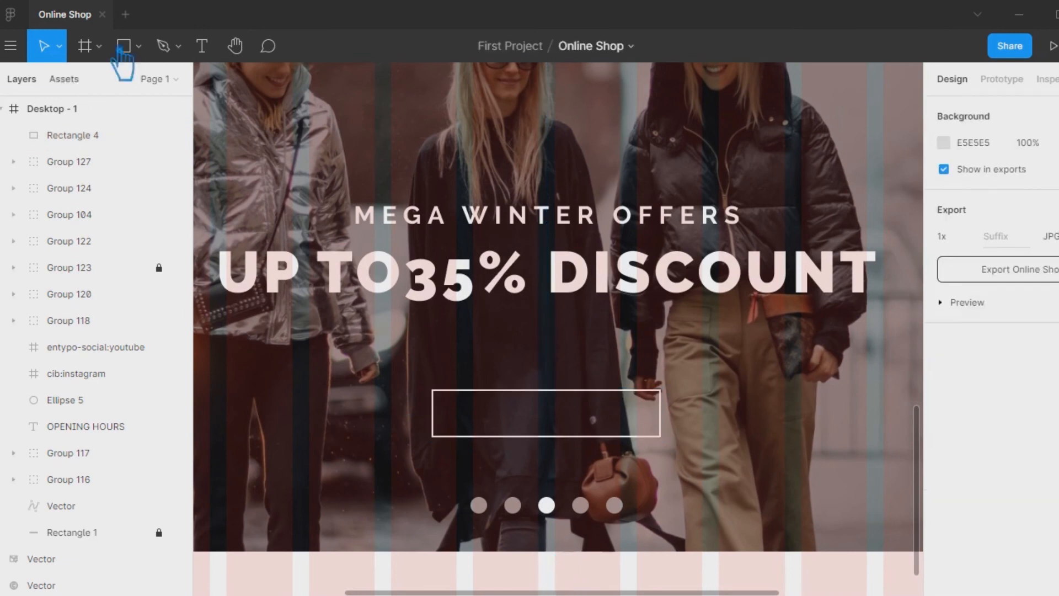
Add the text sHOP NOW in Raleway Bold 30 and centre it inside the outlined rectangle
{"action": "left_click", "coordinate": [214, 49]}
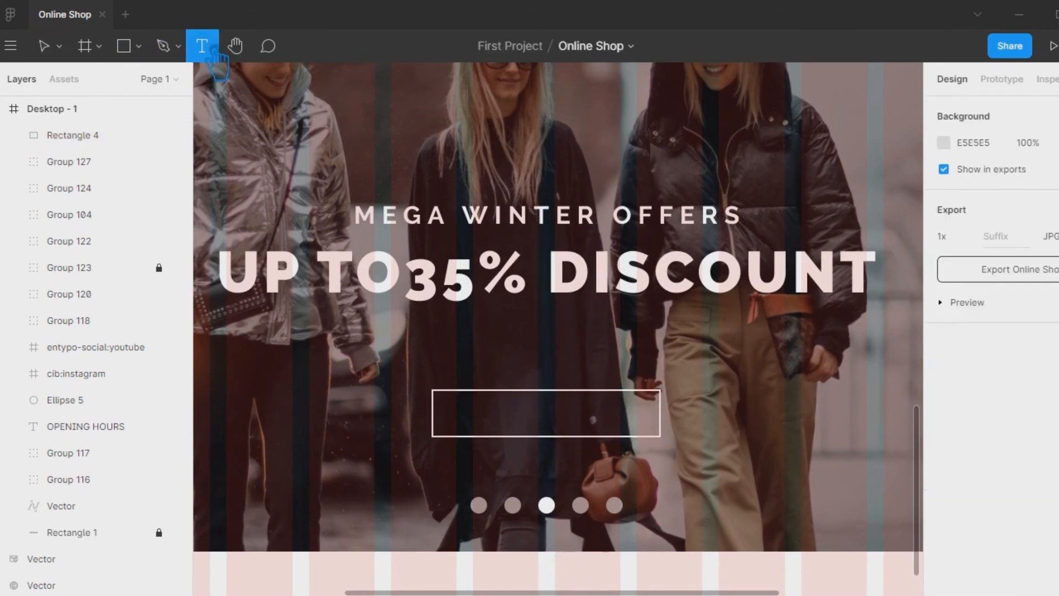
{"action": "left_click", "coordinate": [489, 415]}
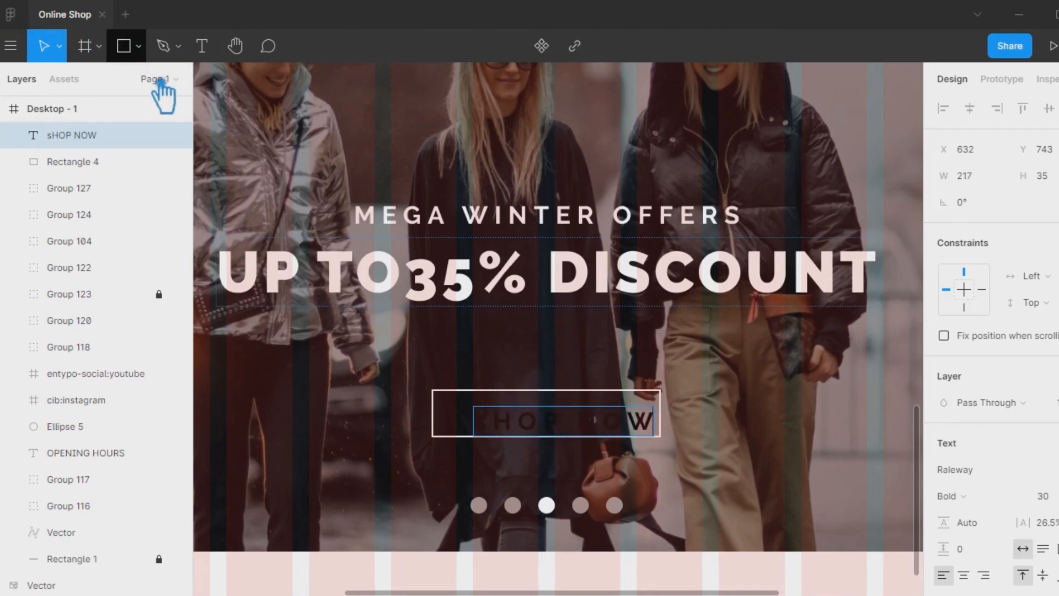
{"action": "left_click", "coordinate": [694, 403]}
{"action": "mouse_move", "coordinate": [570, 425]}
{"action": "left_mouse_down"}
{"action": "mouse_move", "coordinate": [558, 428]}
{"action": "mouse_move", "coordinate": [577, 429]}
{"action": "left_mouse_up"}
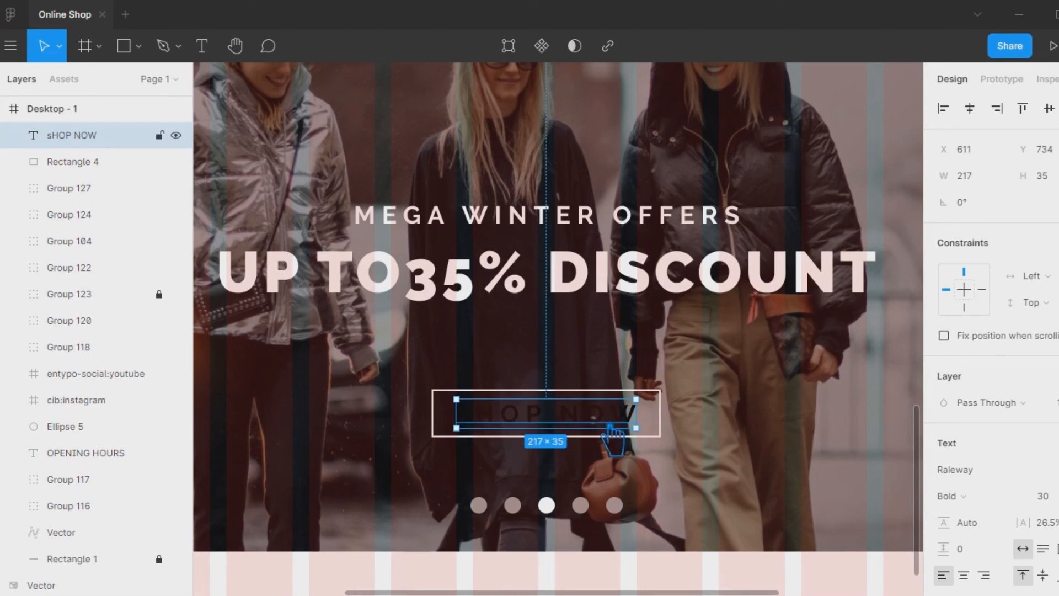
Set the sHOP NOW text's fill to white FFFFFF
{"action": "scroll", "coordinate": [963, 386], "scroll_direction": "down", "scroll_amount": 5}
{"action": "left_click", "coordinate": [944, 416]}
{"action": "left_click_drag", "start_coordinate": [733, 193], "coordinate": [726, 187]}
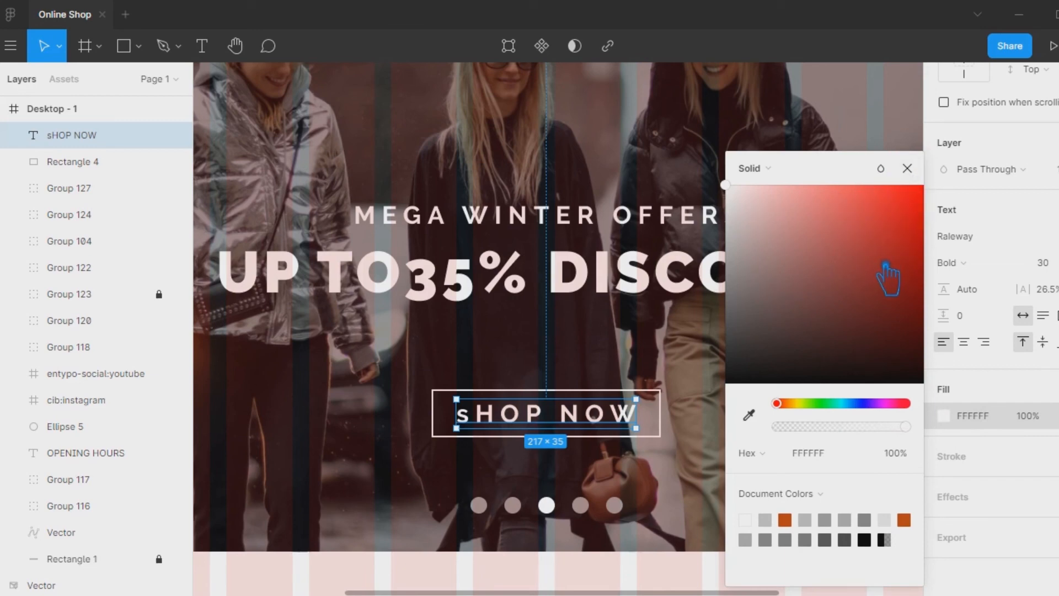
{"action": "scroll", "coordinate": [596, 422], "scroll_direction": "up", "scroll_amount": 6}
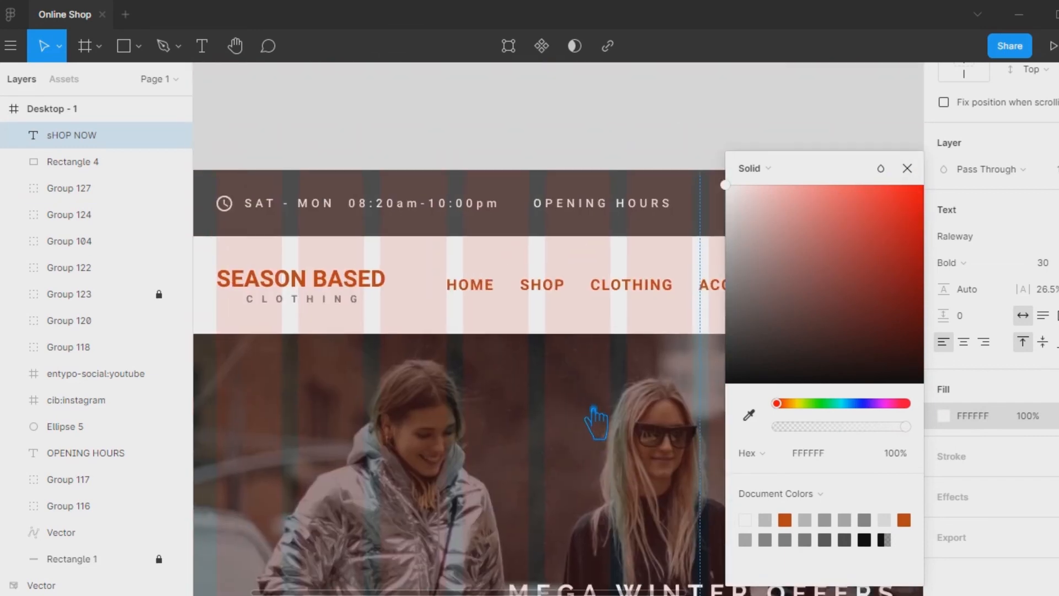
Sample the logo's orange as the sHOP NOW text's fill and brighten it to FF4D00
{"action": "left_click", "coordinate": [756, 418]}
{"action": "left_click", "coordinate": [314, 279]}
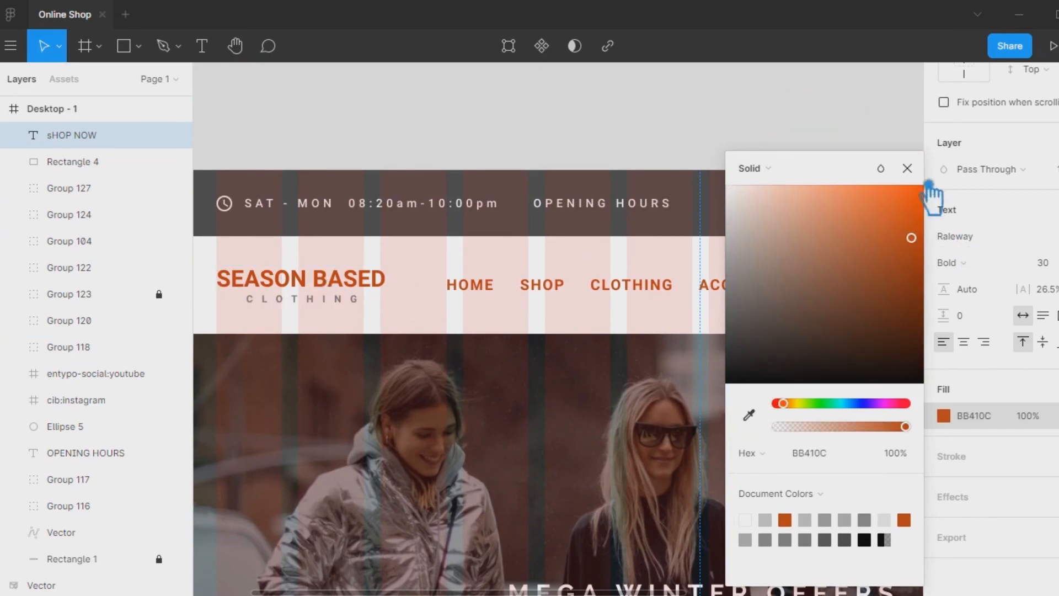
{"action": "left_click_drag", "start_coordinate": [911, 224], "coordinate": [921, 219]}
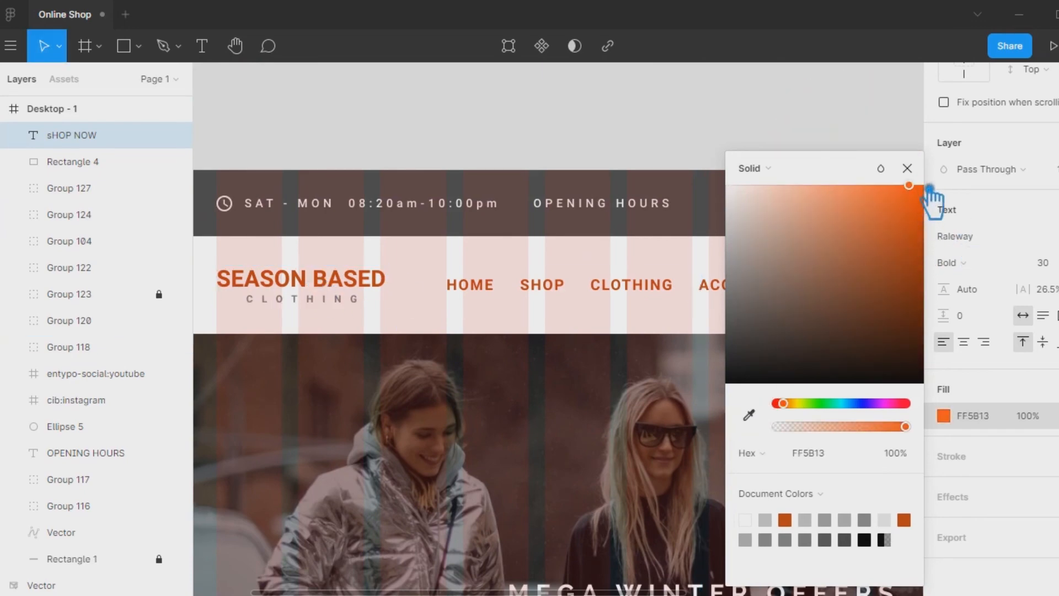
{"action": "left_click", "coordinate": [919, 131]}
{"action": "scroll", "coordinate": [661, 246], "scroll_direction": "down", "scroll_amount": 10}
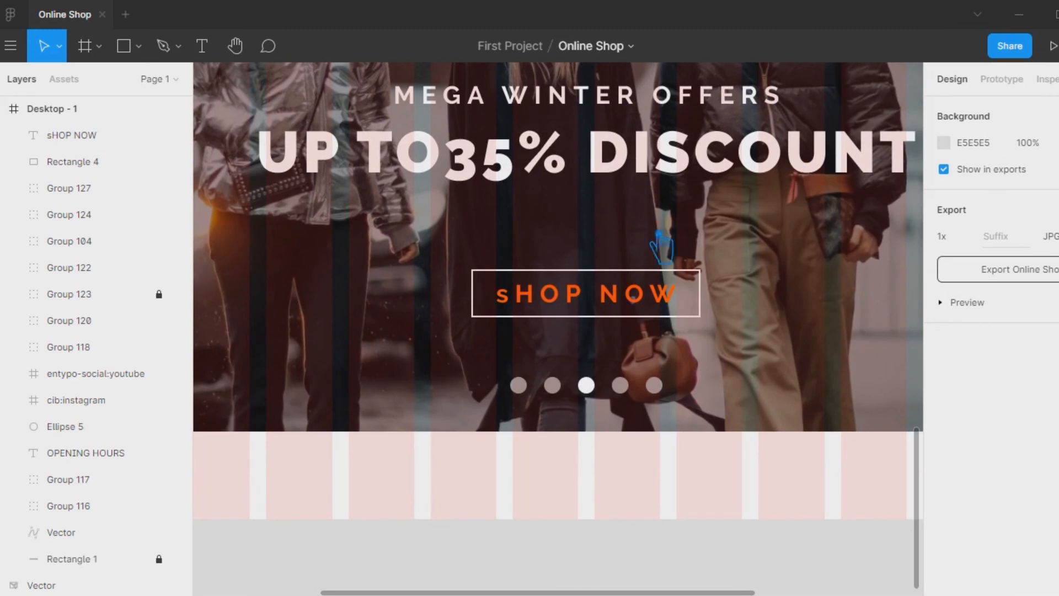
Replace the button text with SHOP NOW, capitalising its first letter
{"action": "left_click", "coordinate": [640, 305]}
{"action": "scroll", "coordinate": [1020, 519], "scroll_direction": "down", "scroll_amount": 4}
{"action": "left_click", "coordinate": [202, 46]}
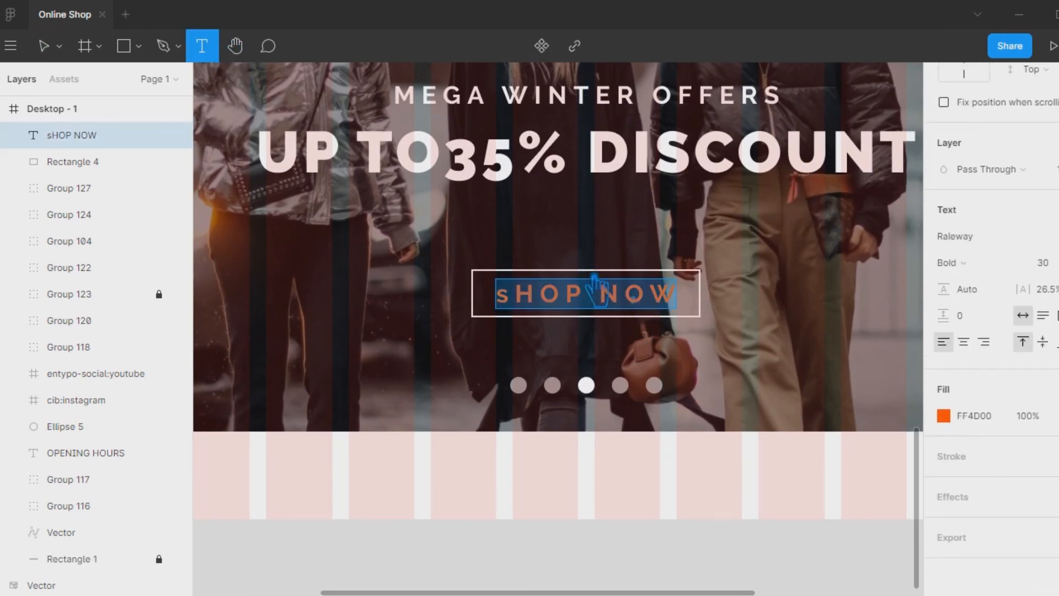
{"action": "key", "text": "BackSpace"}
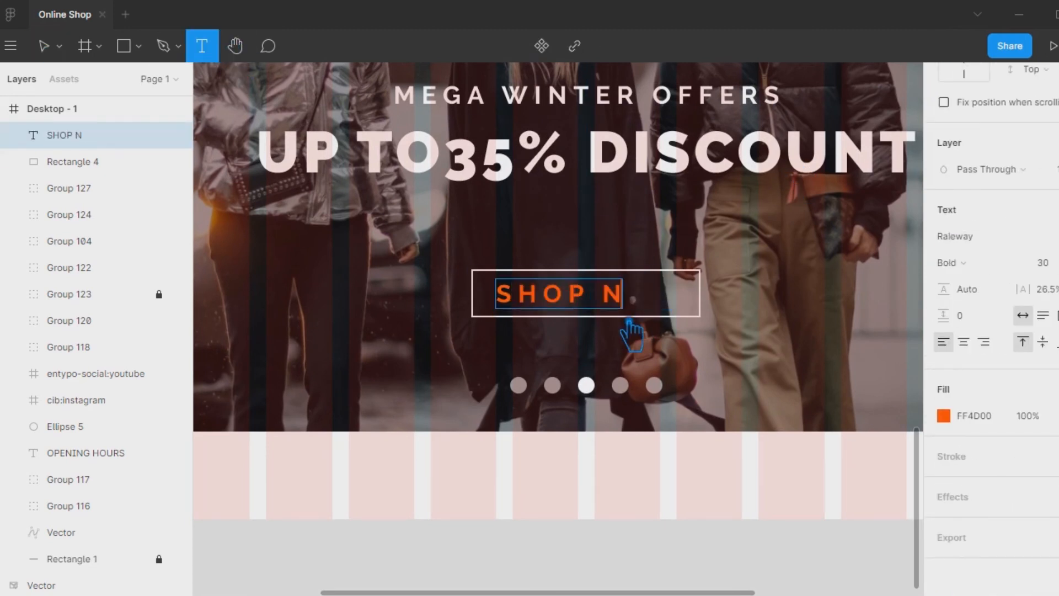
{"action": "left_click", "coordinate": [53, 46]}
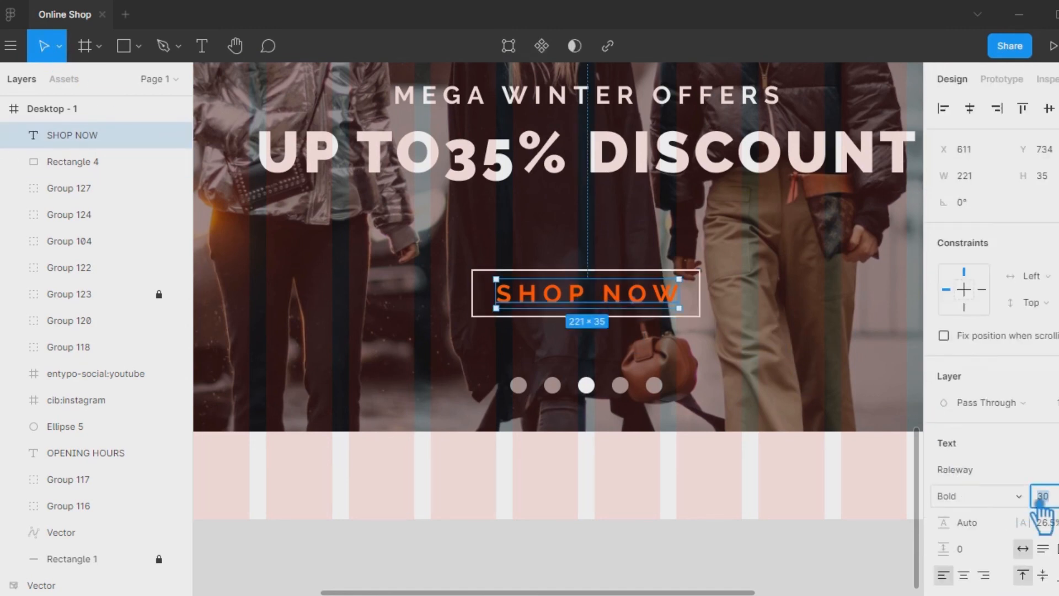
Reduce the SHOP NOW text's font size to 18
{"action": "key", "text": "Return"}
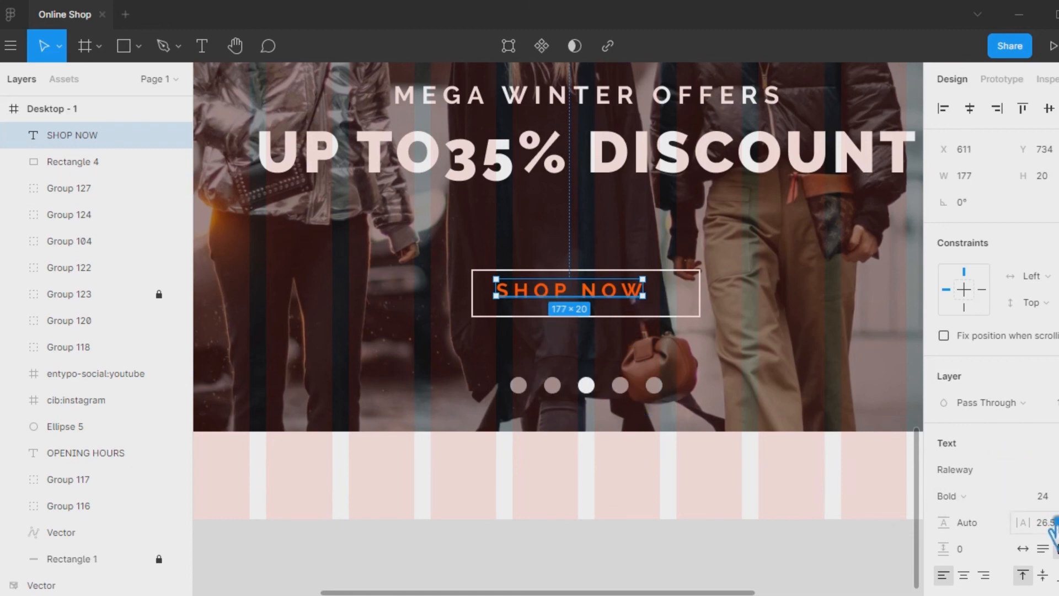
{"action": "left_click", "coordinate": [1040, 499]}
{"action": "type", "text": "18"}
{"action": "key", "text": "Return"}
{"action": "left_click", "coordinate": [805, 322]}
{"action": "left_click", "coordinate": [564, 288]}
{"action": "right_click", "coordinate": [563, 288]}
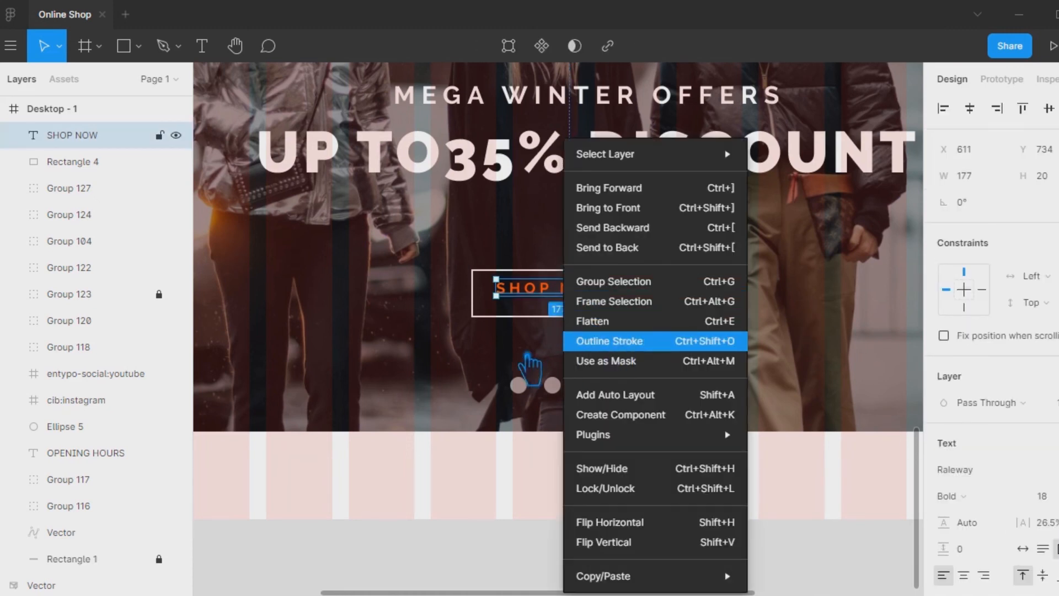
{"action": "key", "text": "Escape"}
{"action": "key", "text": "Return"}
{"action": "left_click", "coordinate": [633, 294]}
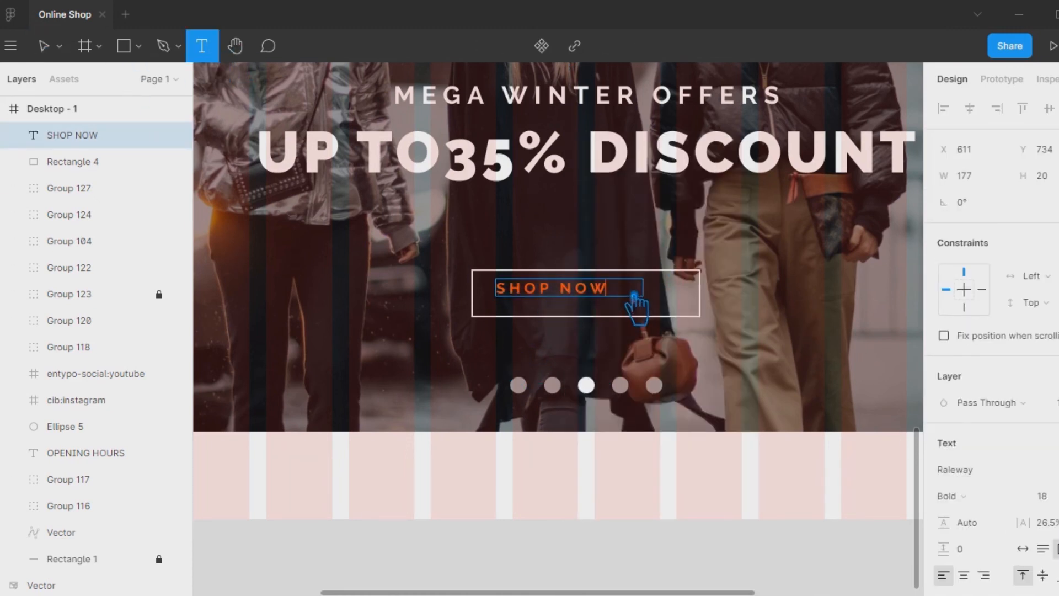
{"action": "left_click", "coordinate": [49, 49]}
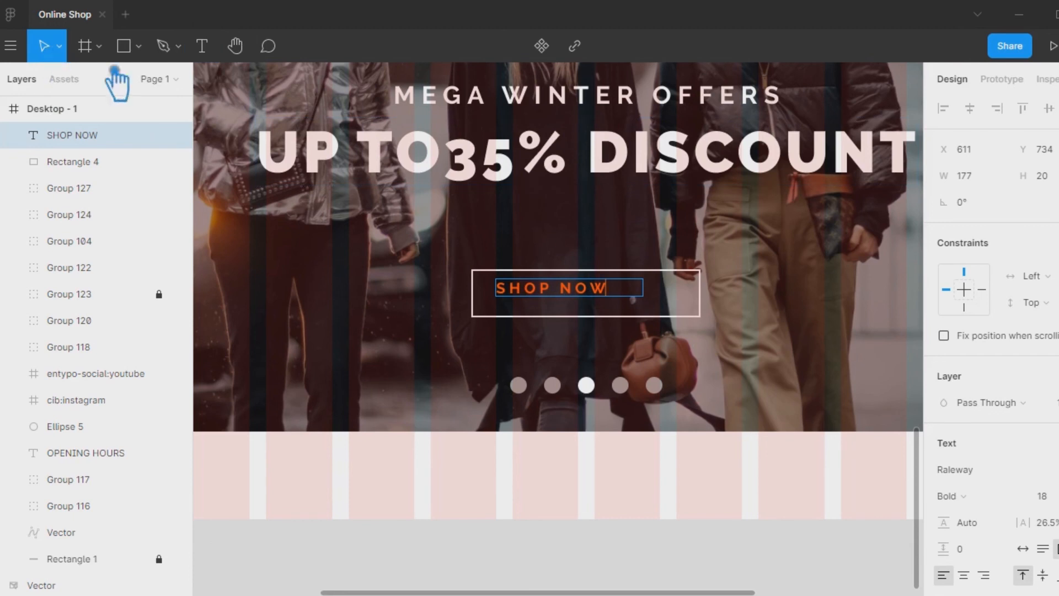
{"action": "key", "text": "Escape"}
Centre-align the SHOP NOW text and move it to the middle of the outlined rectangle
{"action": "left_click", "coordinate": [963, 575]}
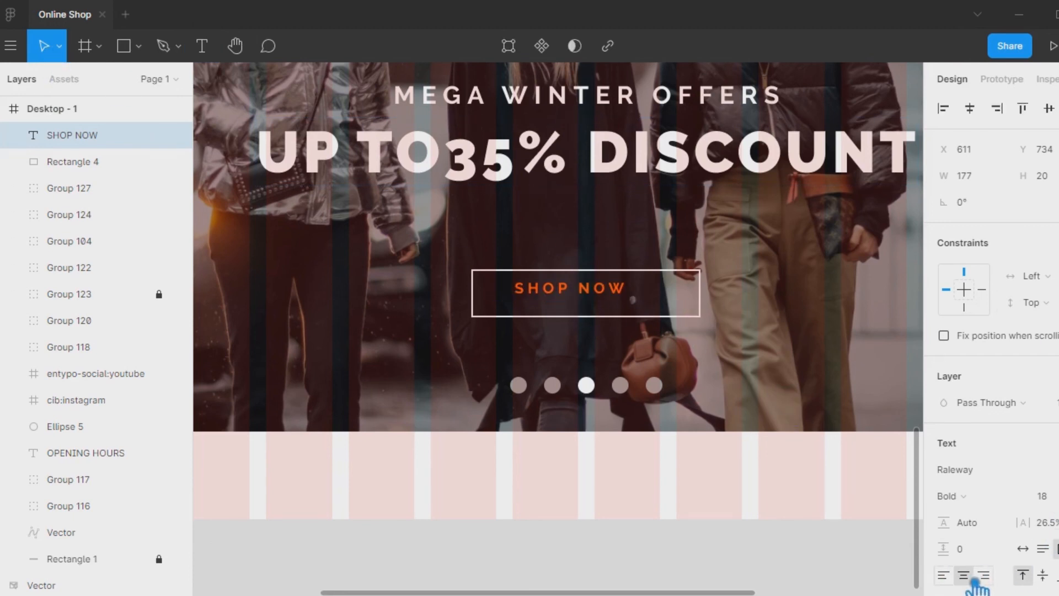
{"action": "left_click_drag", "start_coordinate": [600, 299], "coordinate": [611, 308]}
{"action": "key", "text": "Escape"}
{"action": "left_click_drag", "start_coordinate": [835, 325], "coordinate": [442, 266]}
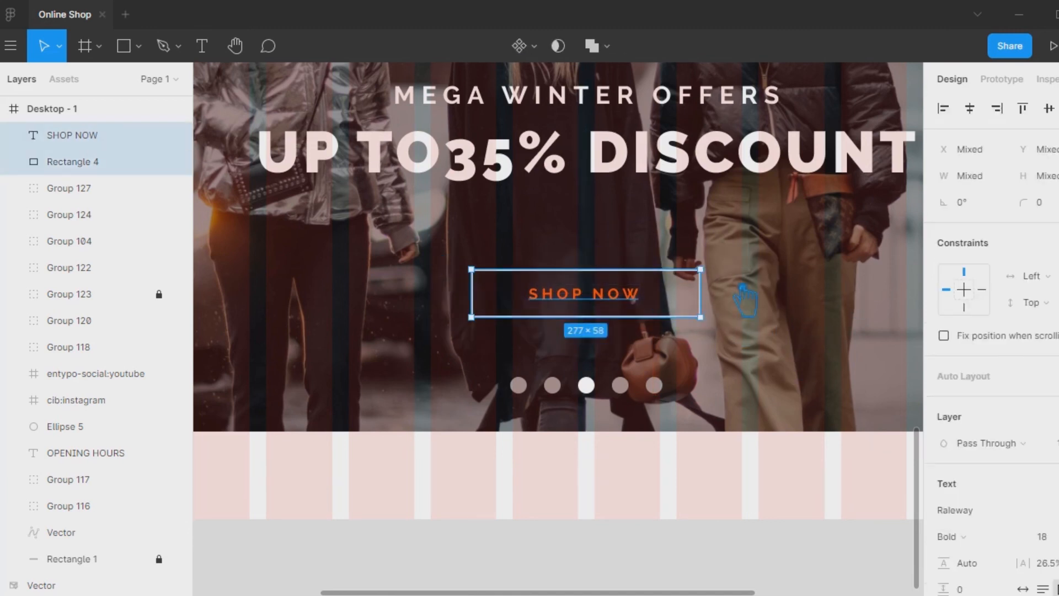
{"action": "left_click", "coordinate": [842, 374]}
Set the button rectangle's stroke to the orange sampled from the SHOP NOW text
{"action": "left_click", "coordinate": [596, 302]}
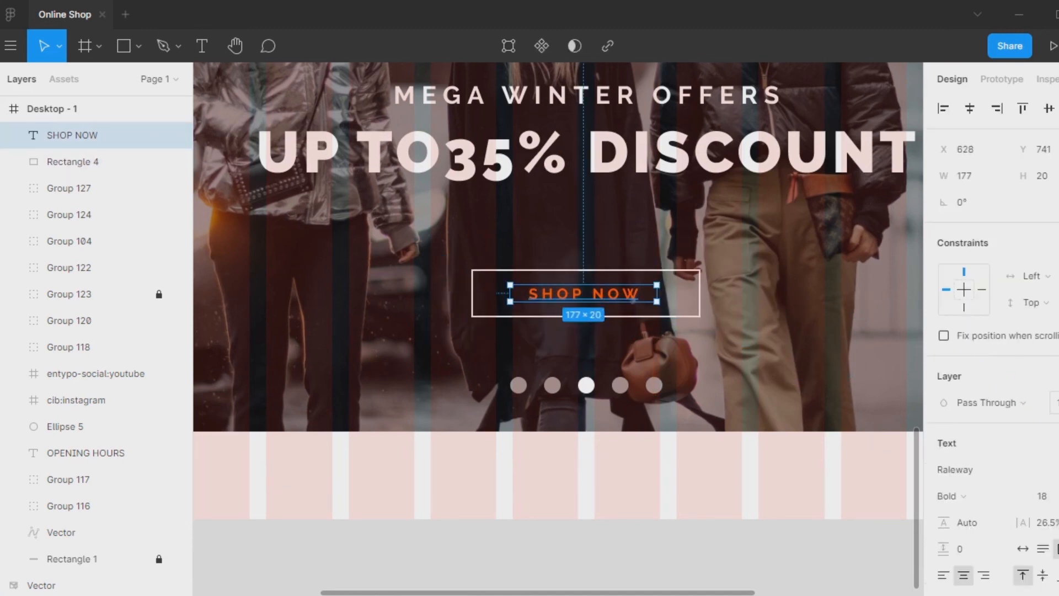
{"action": "left_click", "coordinate": [701, 315]}
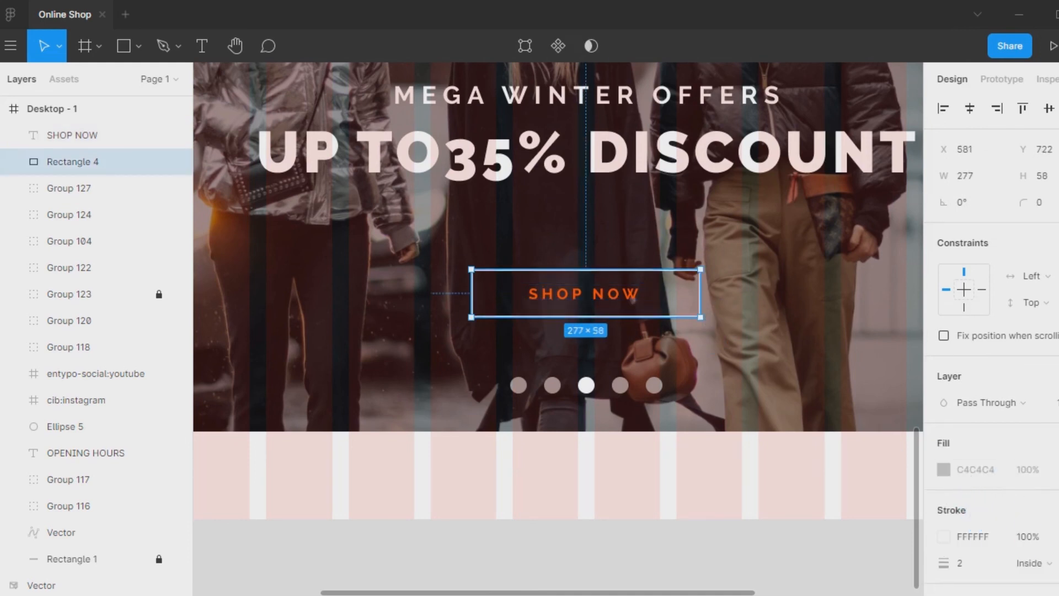
{"action": "scroll", "coordinate": [1048, 546], "scroll_direction": "down", "scroll_amount": 3}
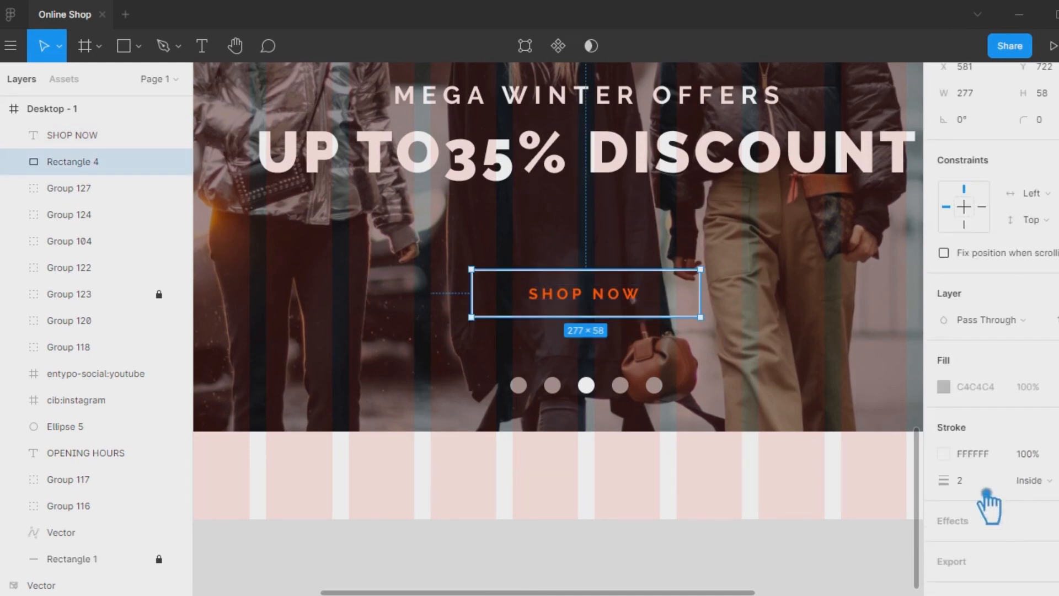
{"action": "left_click", "coordinate": [960, 453]}
{"action": "left_click", "coordinate": [749, 414]}
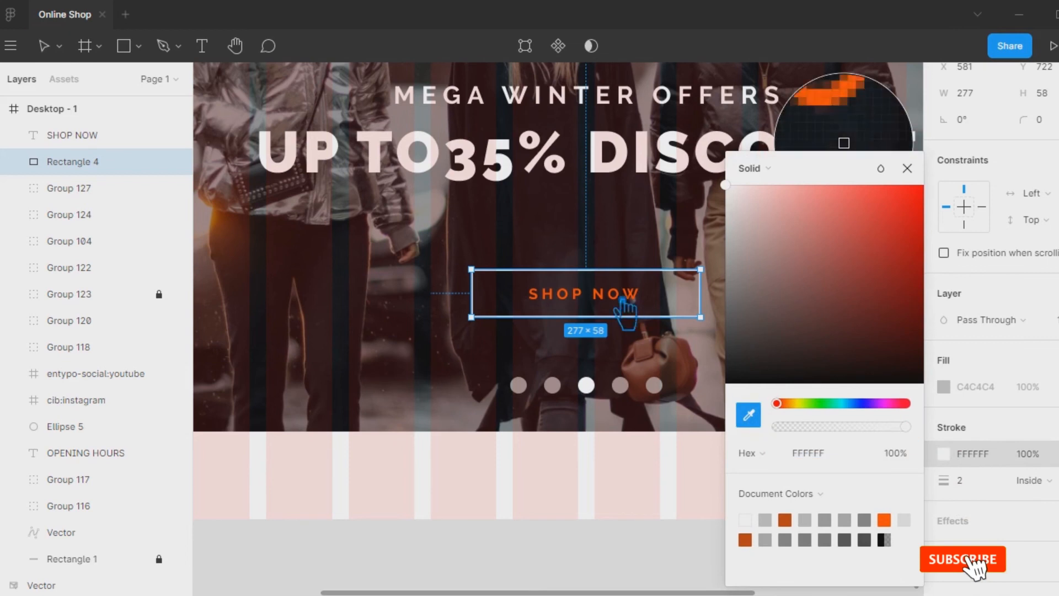
{"action": "left_click", "coordinate": [589, 300]}
{"action": "left_click", "coordinate": [622, 320]}
Set the SHOP NOW text's fill to white FFFFFF
{"action": "left_click", "coordinate": [613, 300]}
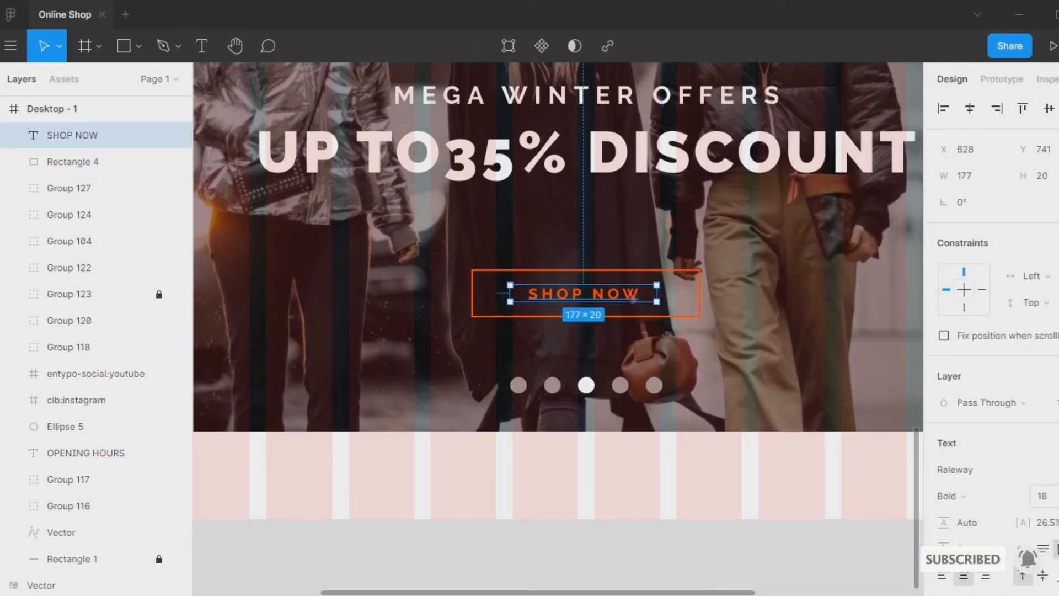
{"action": "scroll", "coordinate": [987, 473], "scroll_direction": "down", "scroll_amount": 3}
{"action": "left_click", "coordinate": [944, 484]}
{"action": "left_click_drag", "start_coordinate": [803, 270], "coordinate": [713, 172]}
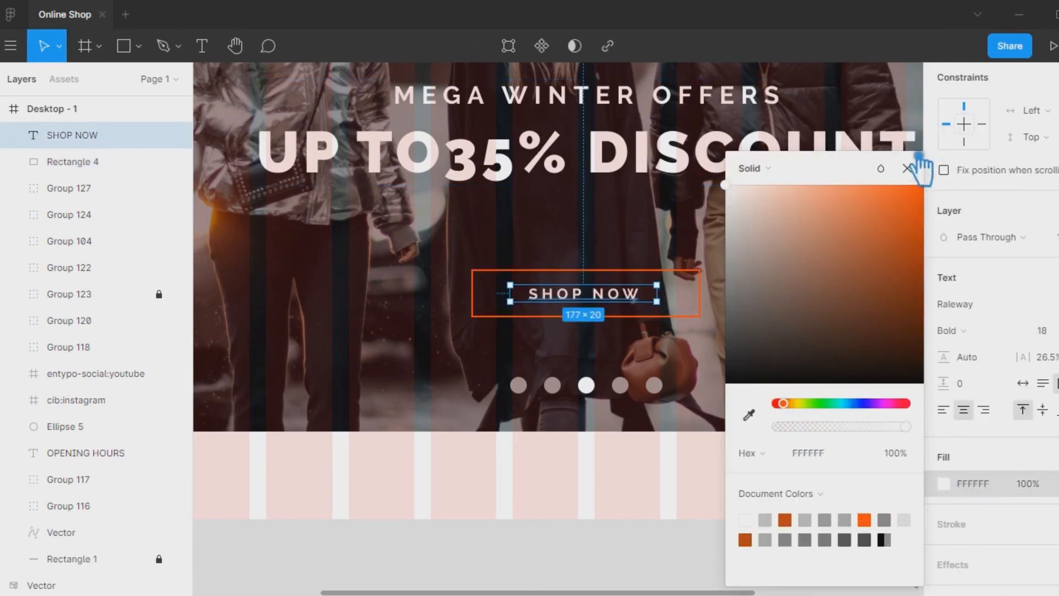
{"action": "left_click", "coordinate": [908, 168]}
{"action": "left_click", "coordinate": [825, 411]}
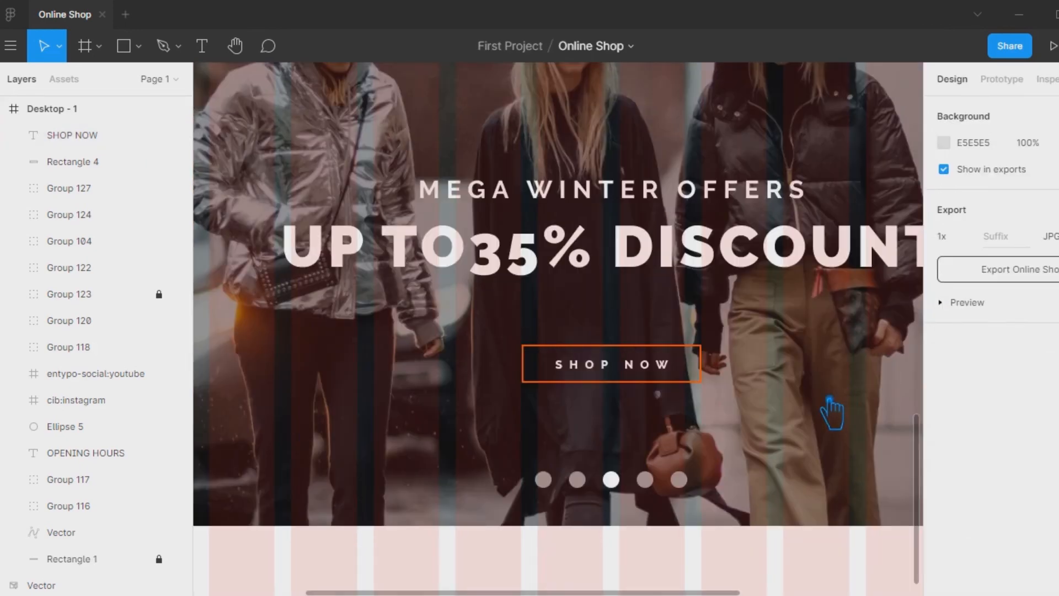
Group the SHOP NOW text with its outlined rectangle
{"action": "left_click_drag", "start_coordinate": [719, 406], "coordinate": [455, 314]}
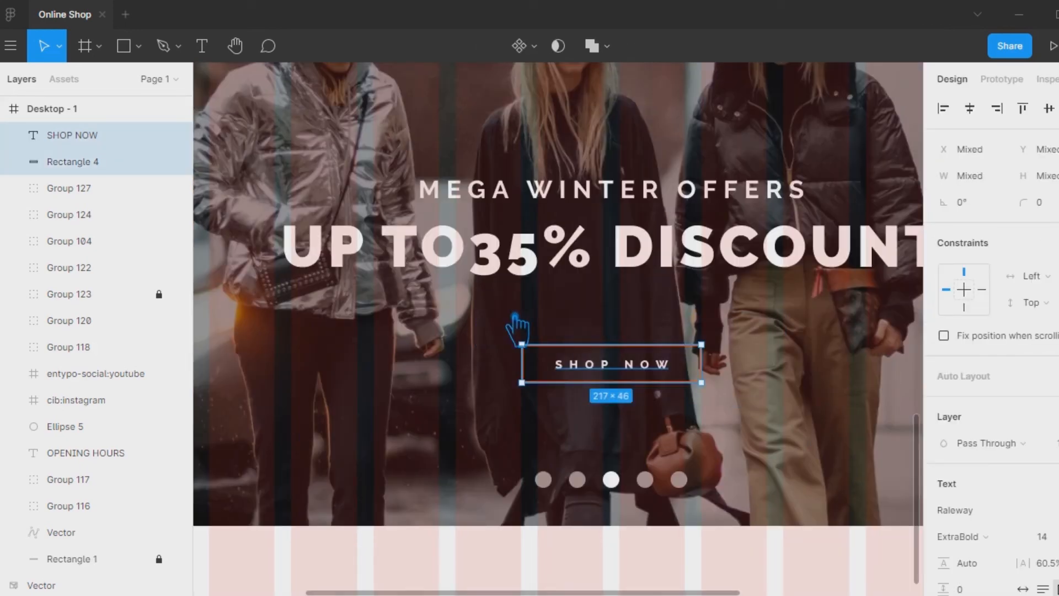
{"action": "key", "text": "ctrl+g"}
{"action": "left_click", "coordinate": [698, 249], "text": "shift"}
{"action": "left_click", "coordinate": [811, 431]}
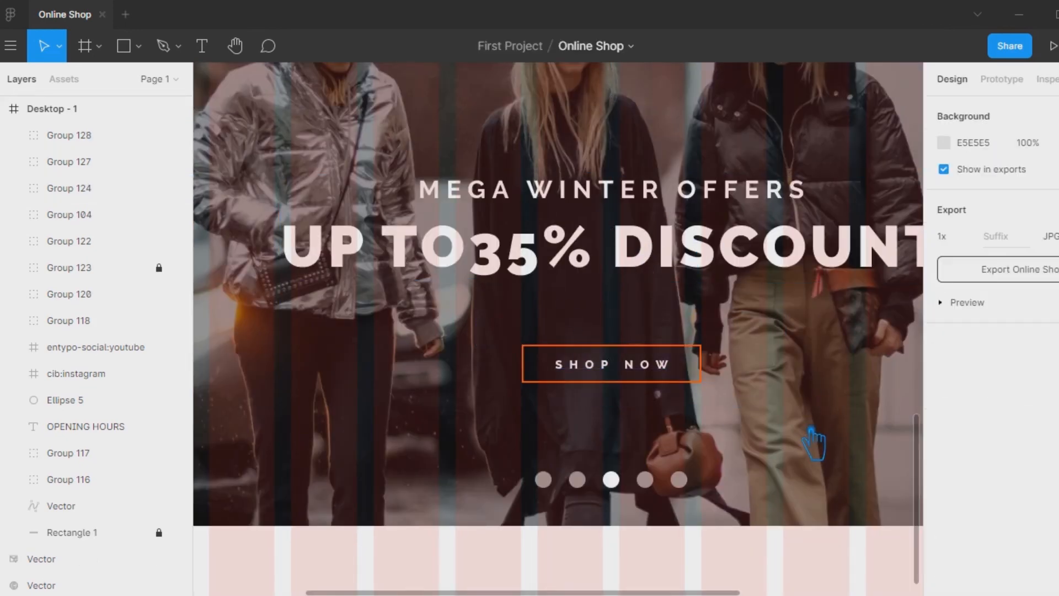
Move the shop-now button group up to 48 px below the discount headline, keeping it horizontally centred
{"action": "key", "text": "ctrl+minus"}
{"action": "left_click_drag", "start_coordinate": [662, 420], "coordinate": [526, 226]}
{"action": "left_click", "coordinate": [624, 508]}
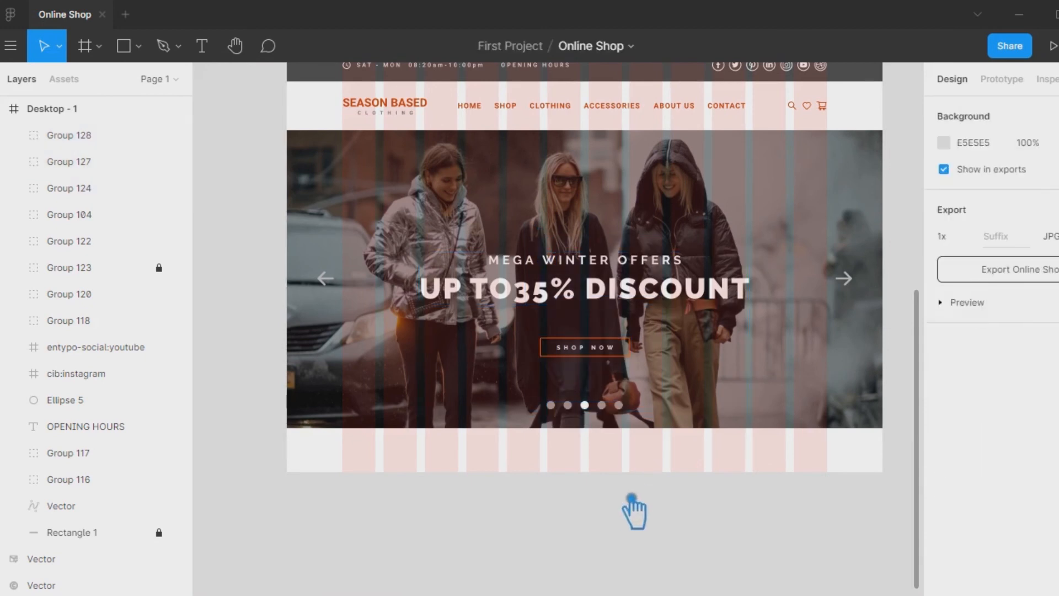
{"action": "scroll", "coordinate": [728, 577], "scroll_direction": "up", "scroll_amount": 3}
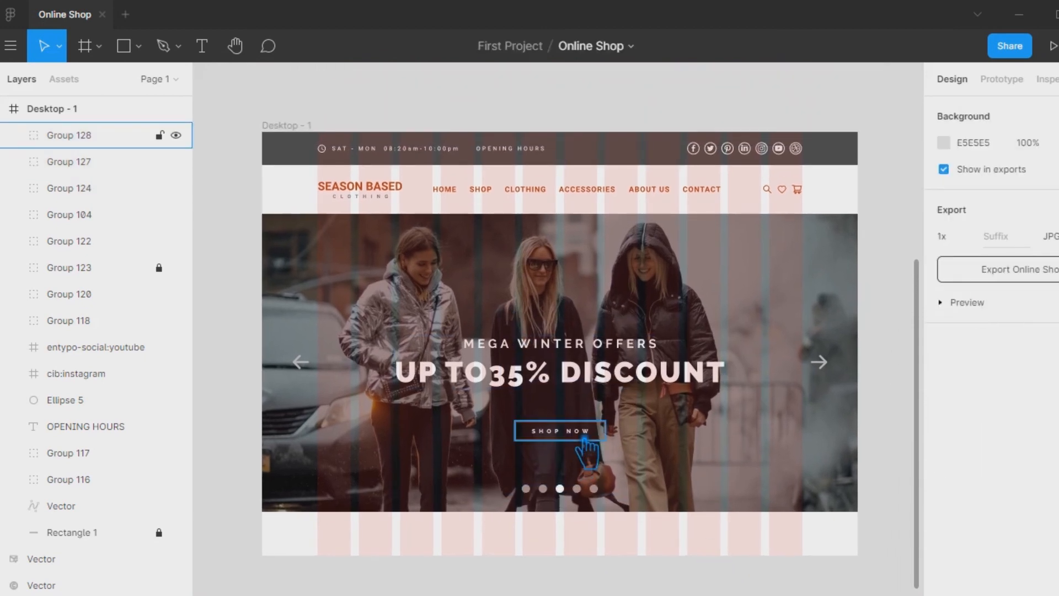
{"action": "left_click", "coordinate": [522, 433]}
{"action": "left_click", "coordinate": [685, 446]}
{"action": "left_click_drag", "start_coordinate": [579, 434], "coordinate": [579, 421]}
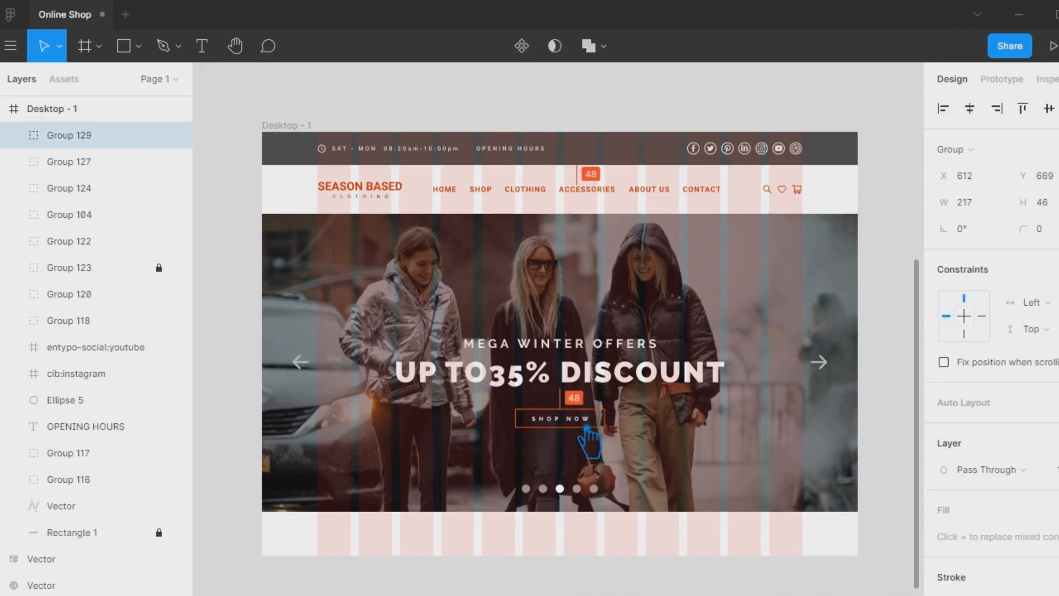
Move the two winter-offer headings higher on the hero image and place the shop-now button about 77 px below them
{"action": "left_click", "coordinate": [693, 429]}
{"action": "left_click_drag", "start_coordinate": [606, 375], "coordinate": [605, 356]}
{"action": "left_click", "coordinate": [722, 417]}
{"action": "left_click_drag", "start_coordinate": [577, 419], "coordinate": [581, 405]}
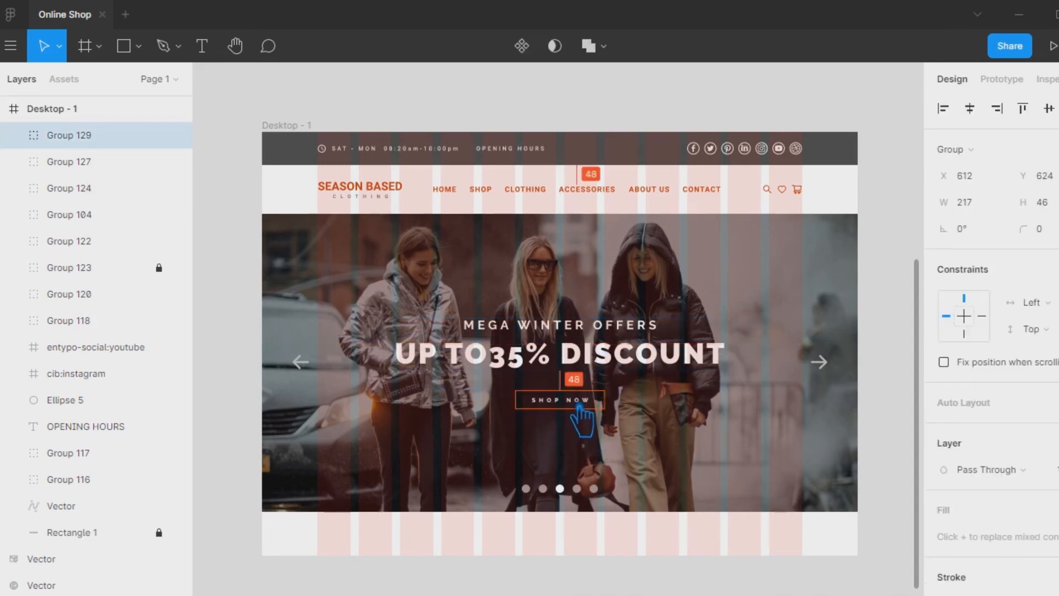
{"action": "left_click", "coordinate": [678, 420]}
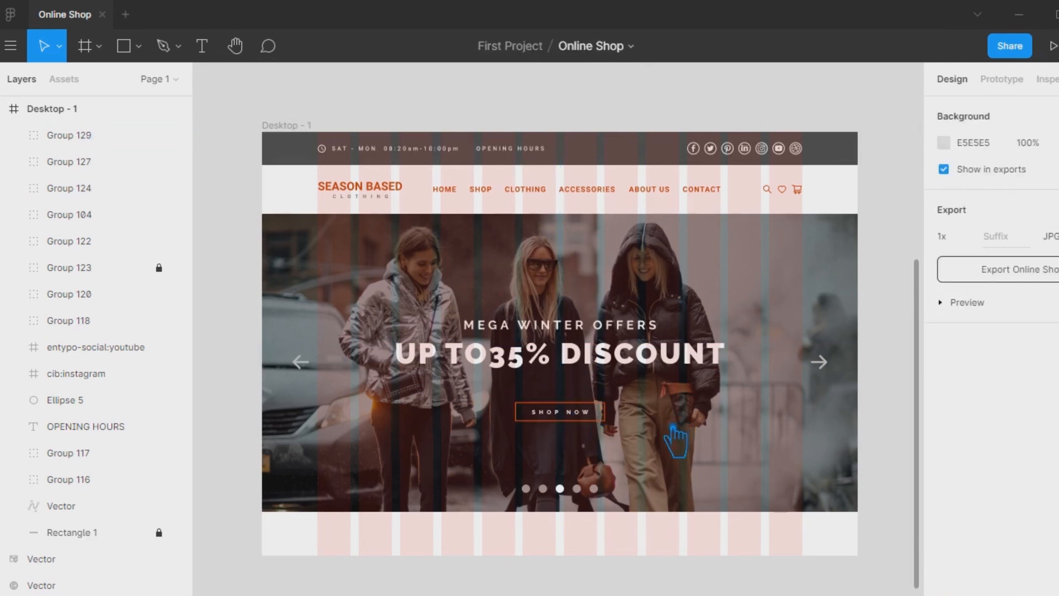
Group the winter-offer headings with the shop-now button and keep the group horizontally centred on the hero image
{"action": "left_click_drag", "start_coordinate": [660, 440], "coordinate": [496, 326]}
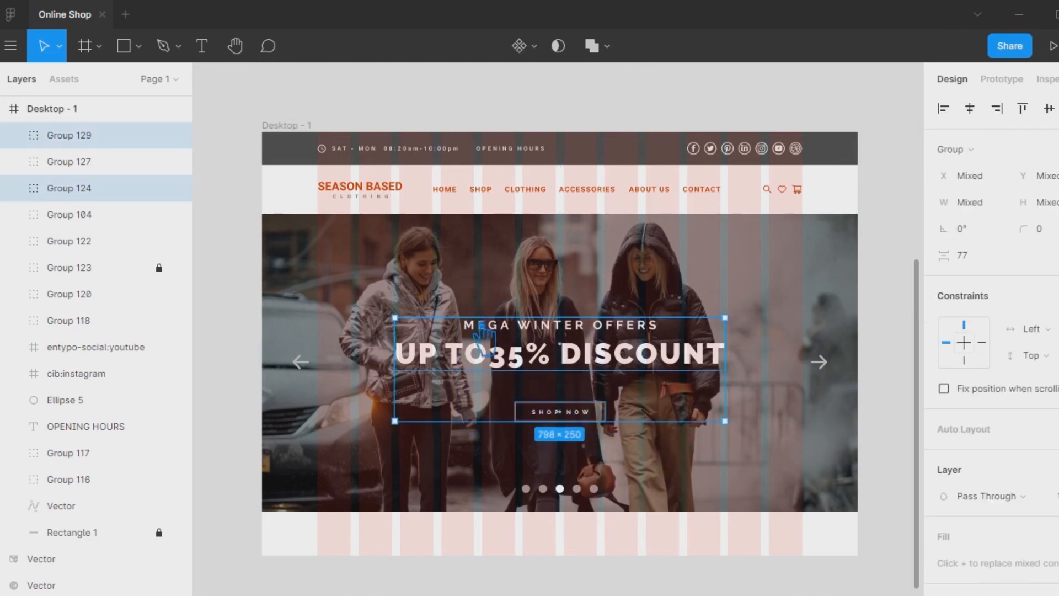
{"action": "key", "text": "ctrl+g"}
{"action": "left_click", "coordinate": [706, 461]}
{"action": "left_click_drag", "start_coordinate": [584, 355], "coordinate": [583, 356]}
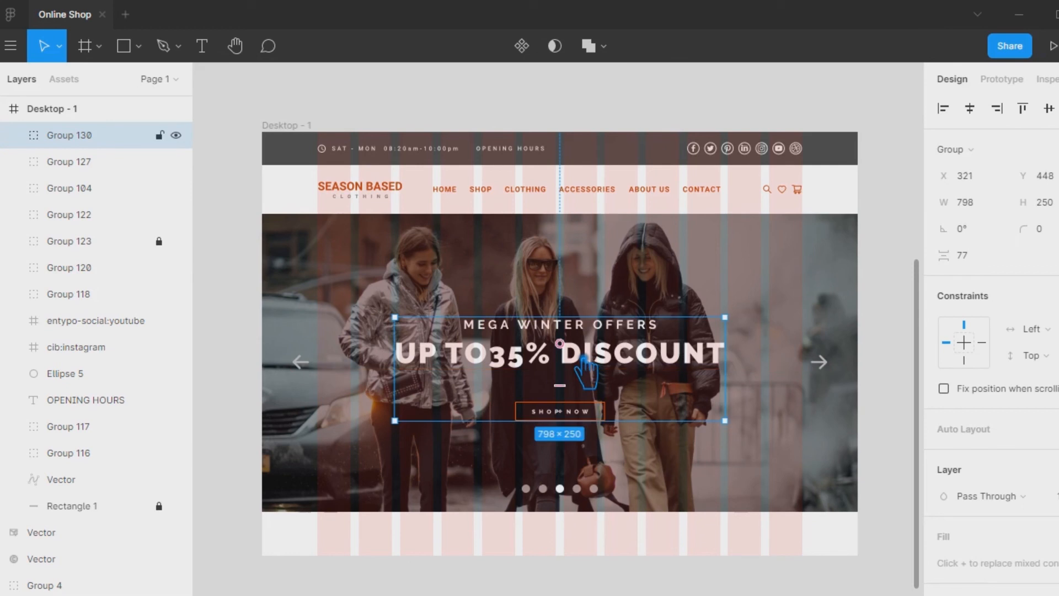
{"action": "left_click", "coordinate": [809, 528]}
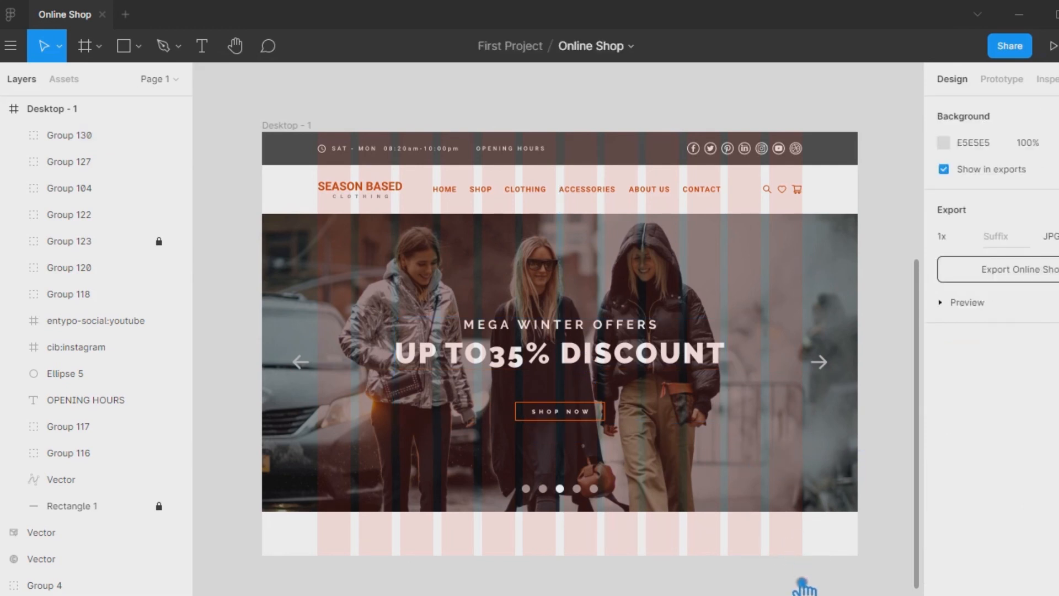